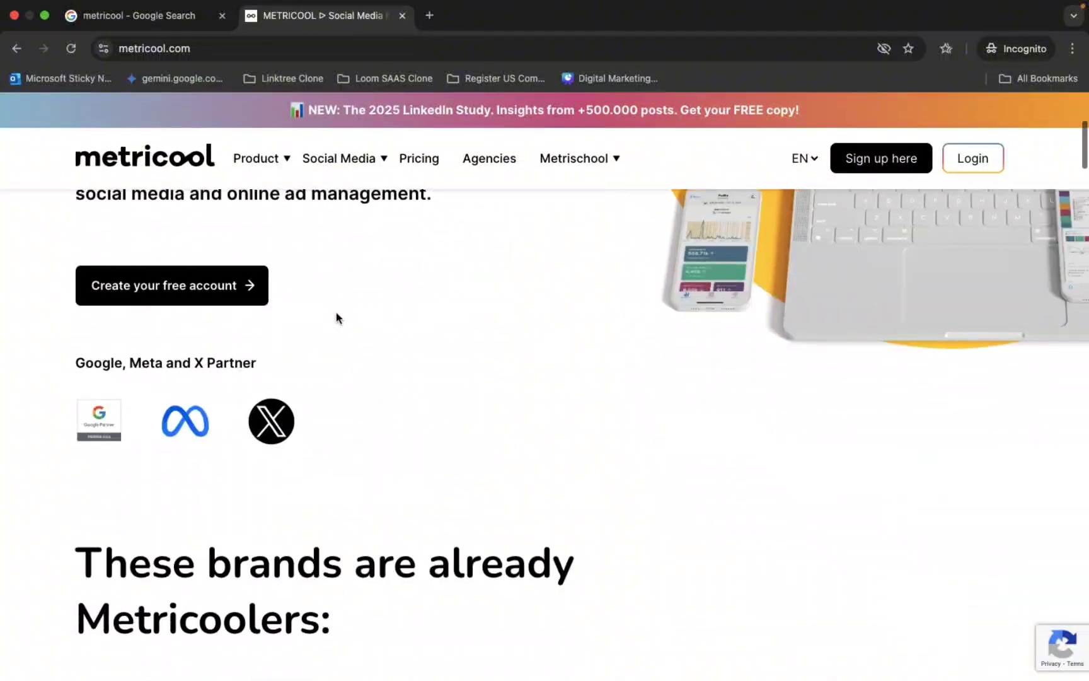
Step: Look over the Metricool home page, including the partner logos, the customer brands and the time-saving section
scroll(337, 312, "up", 3)
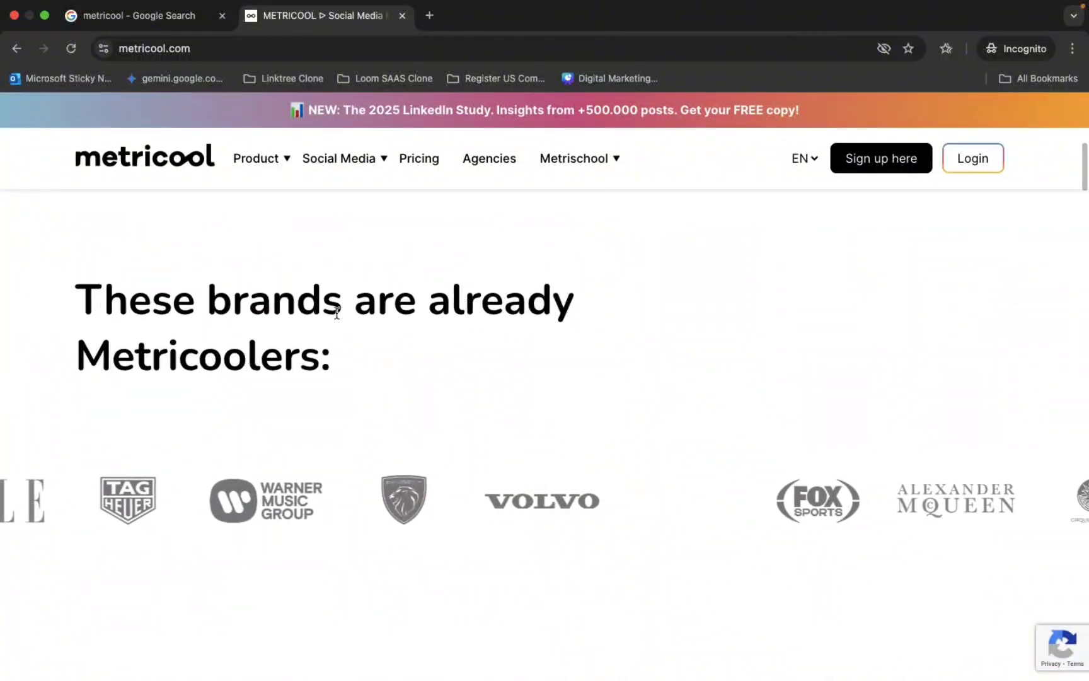
scroll(337, 312, "down", 2)
scroll(335, 311, "up", 2)
scroll(328, 315, "down", 1)
scroll(322, 320, "up", 1)
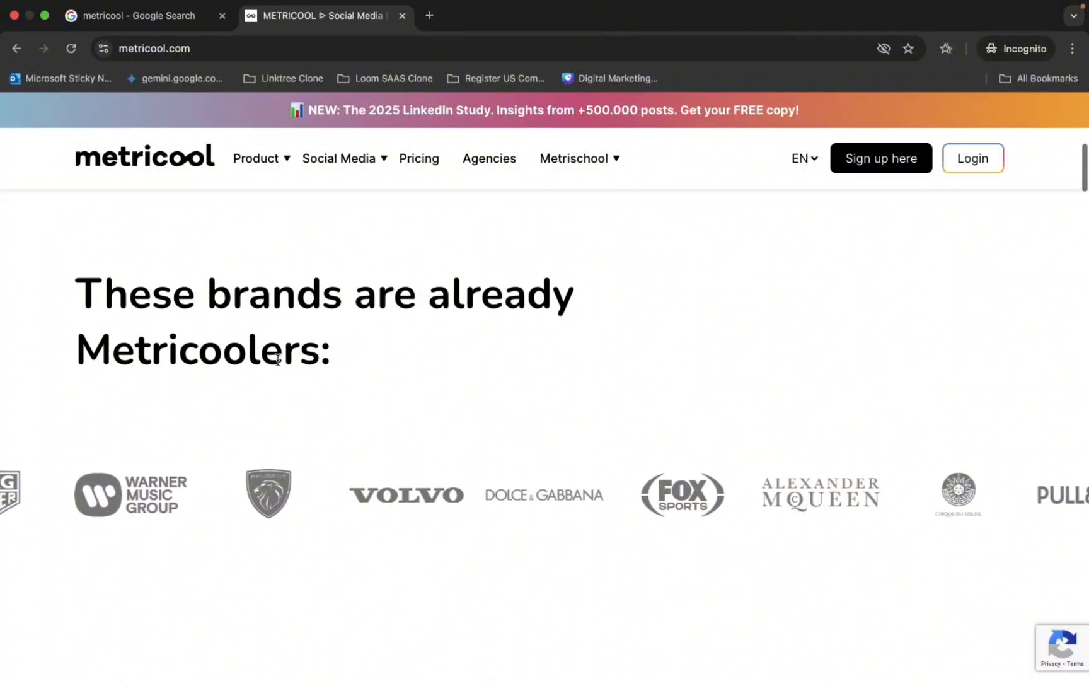
scroll(277, 360, "down", 2)
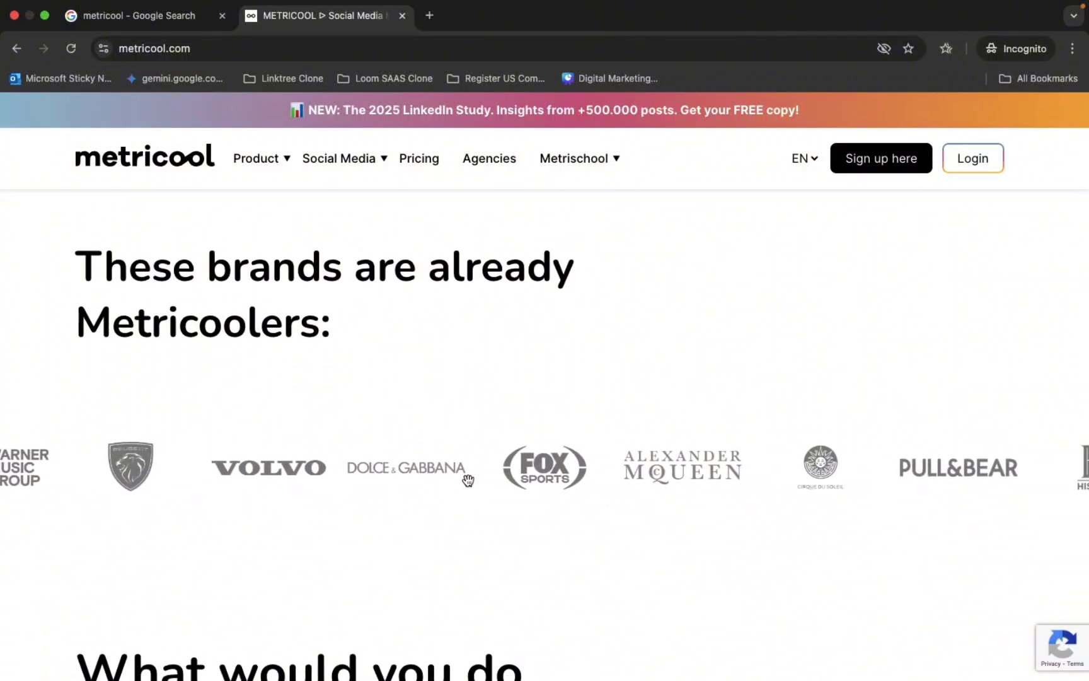
scroll(720, 476, "down", 10)
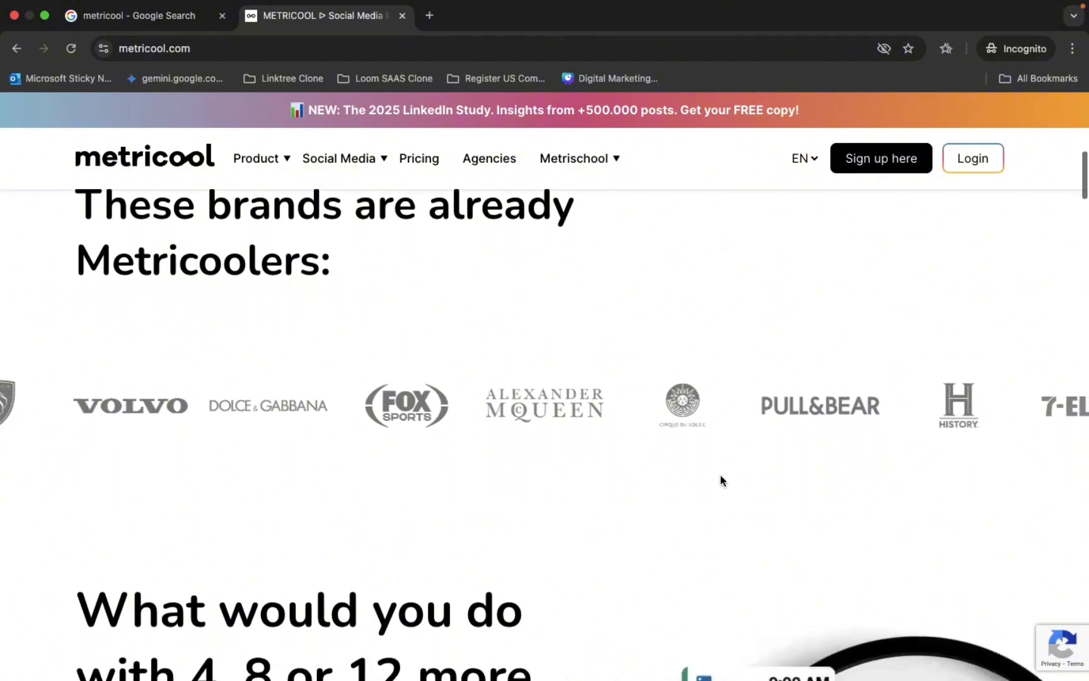
scroll(720, 472, "down", 3)
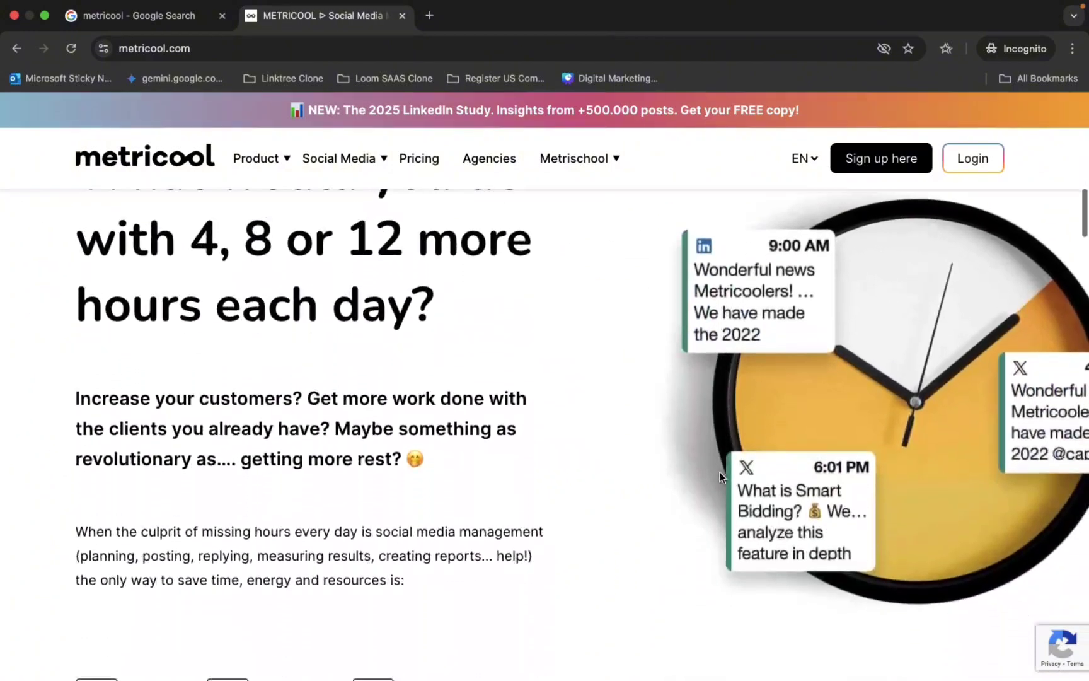
scroll(719, 471, "up", 4)
scroll(720, 477, "up", 1)
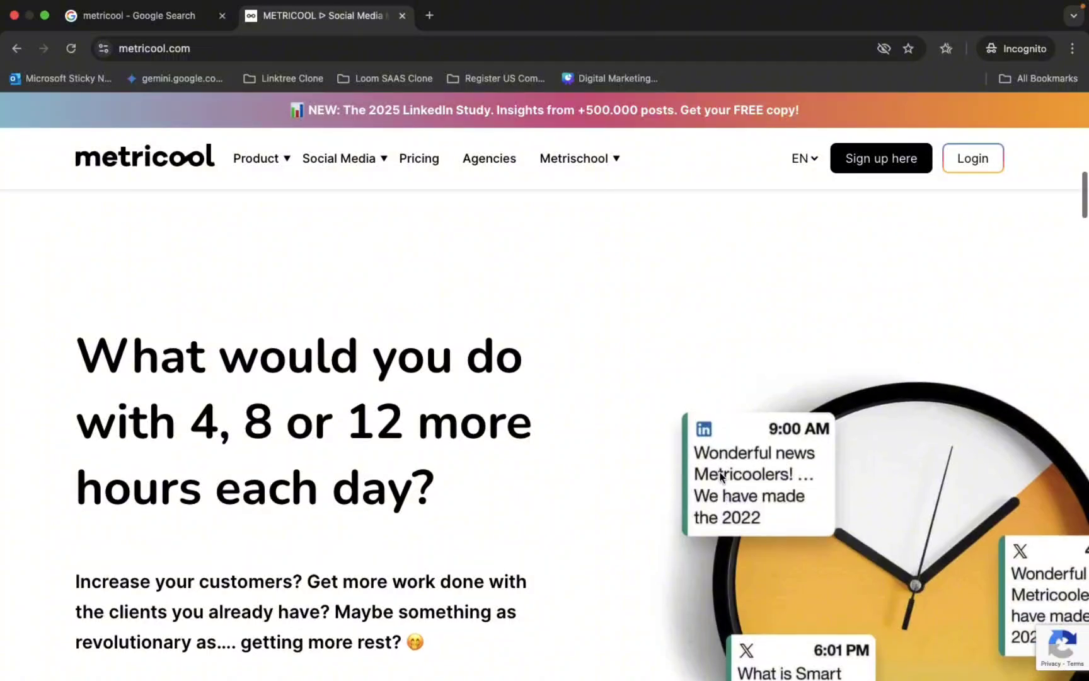
scroll(721, 476, "up", 10)
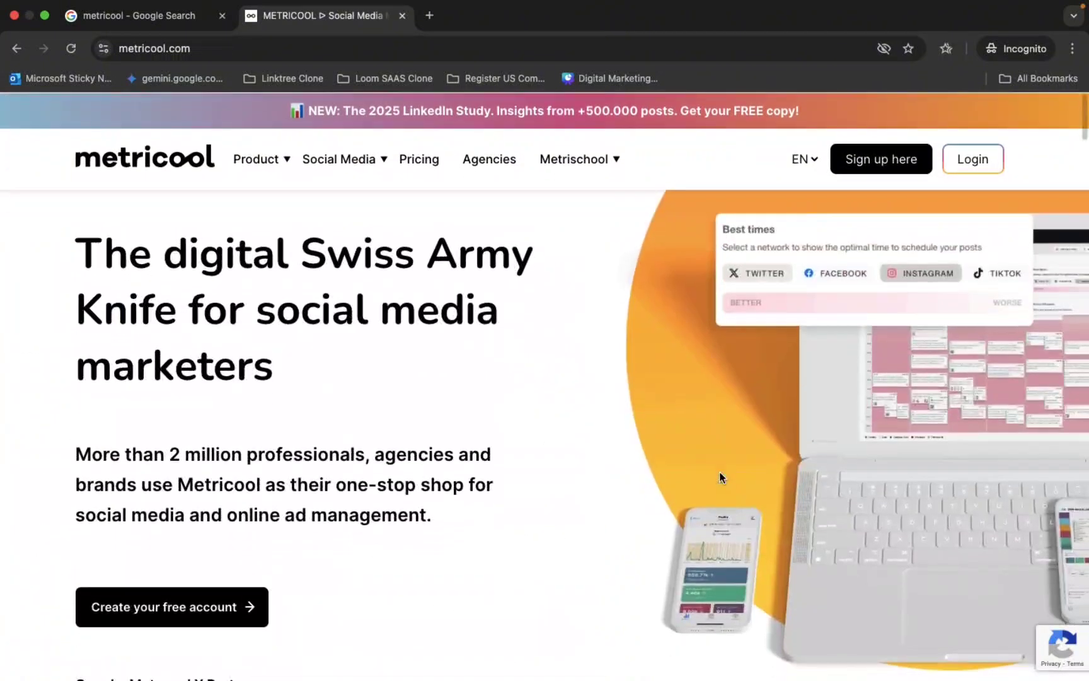
Step: Open the new-account registration page from the metricool.com home page
key("ctrl+Left")
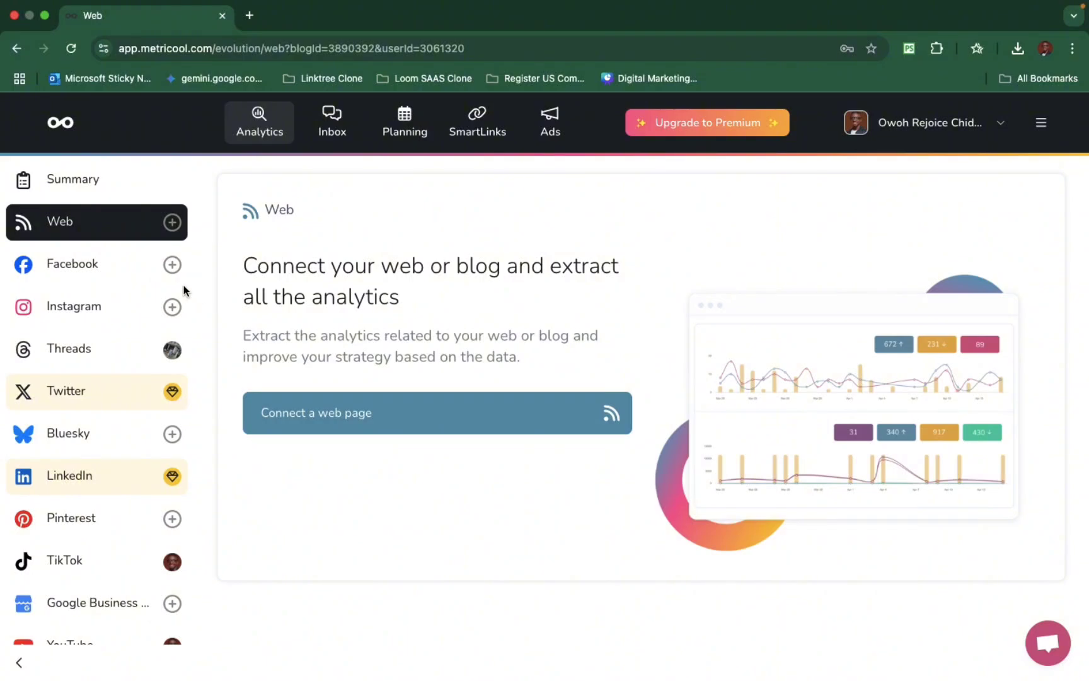
key("ctrl+Right")
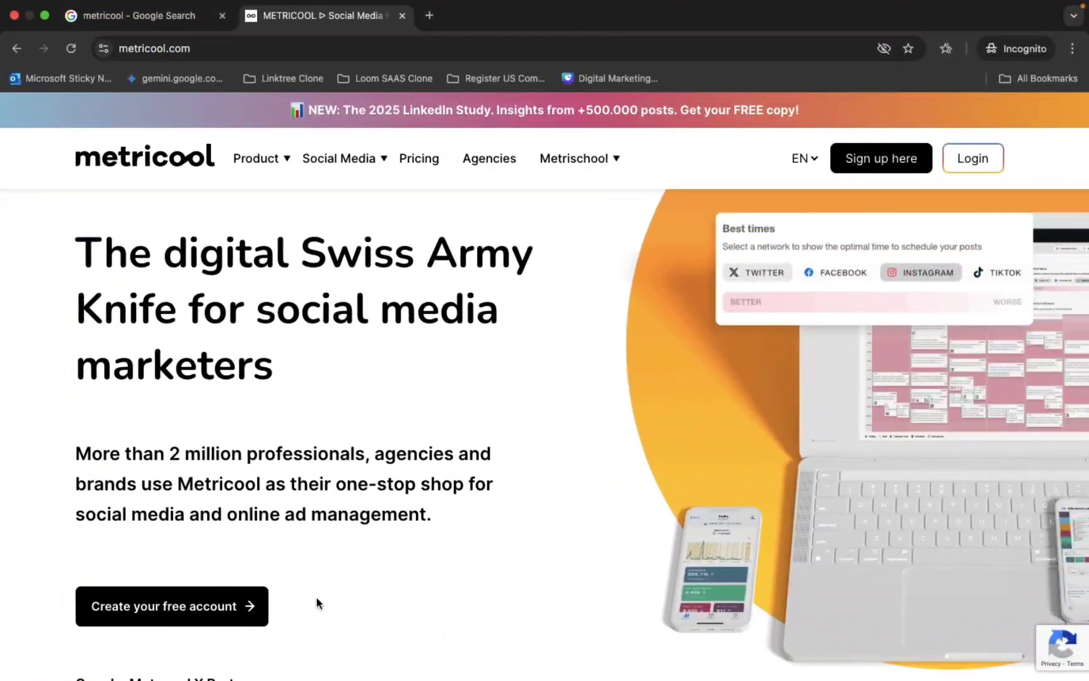
left_click_drag(119, 51, 200, 52)
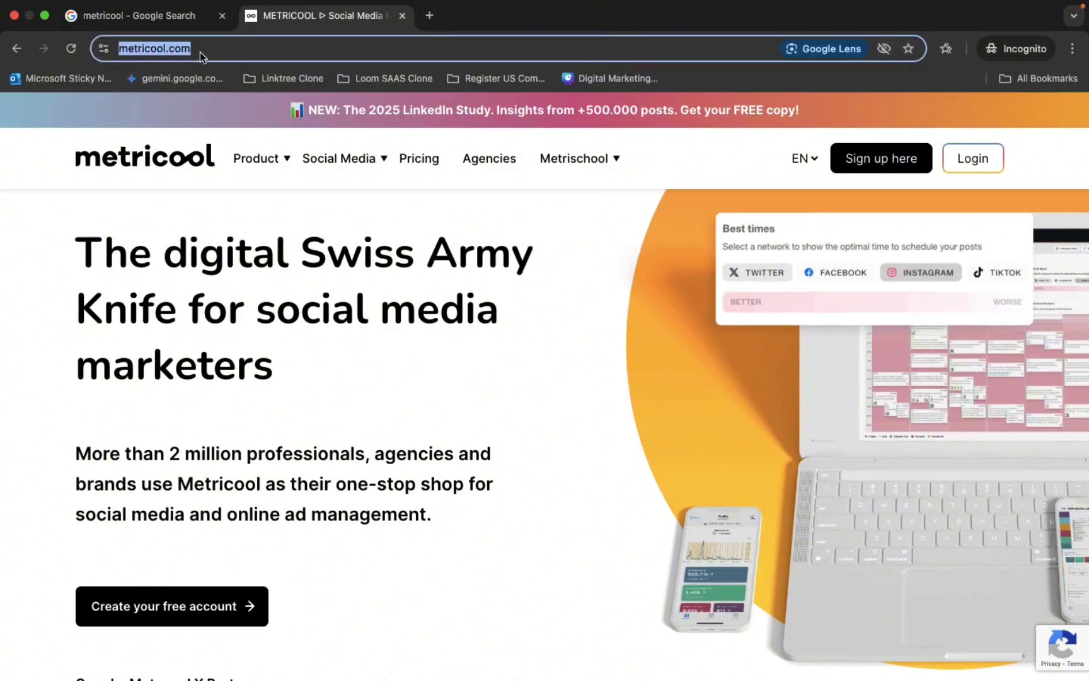
left_click(273, 262)
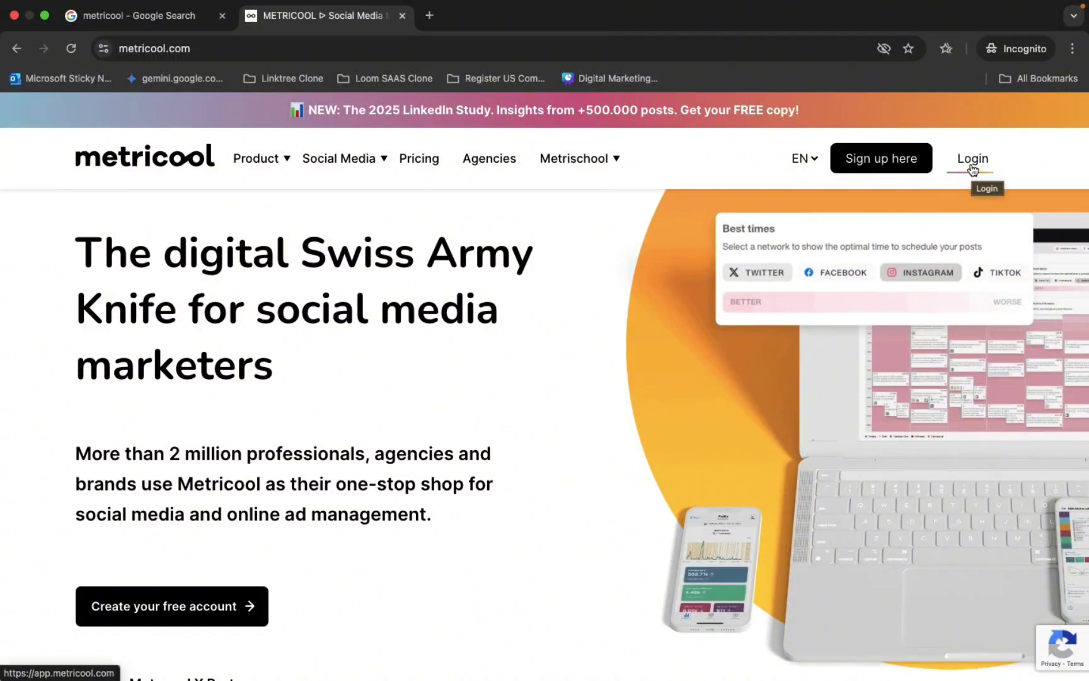
left_click(879, 165)
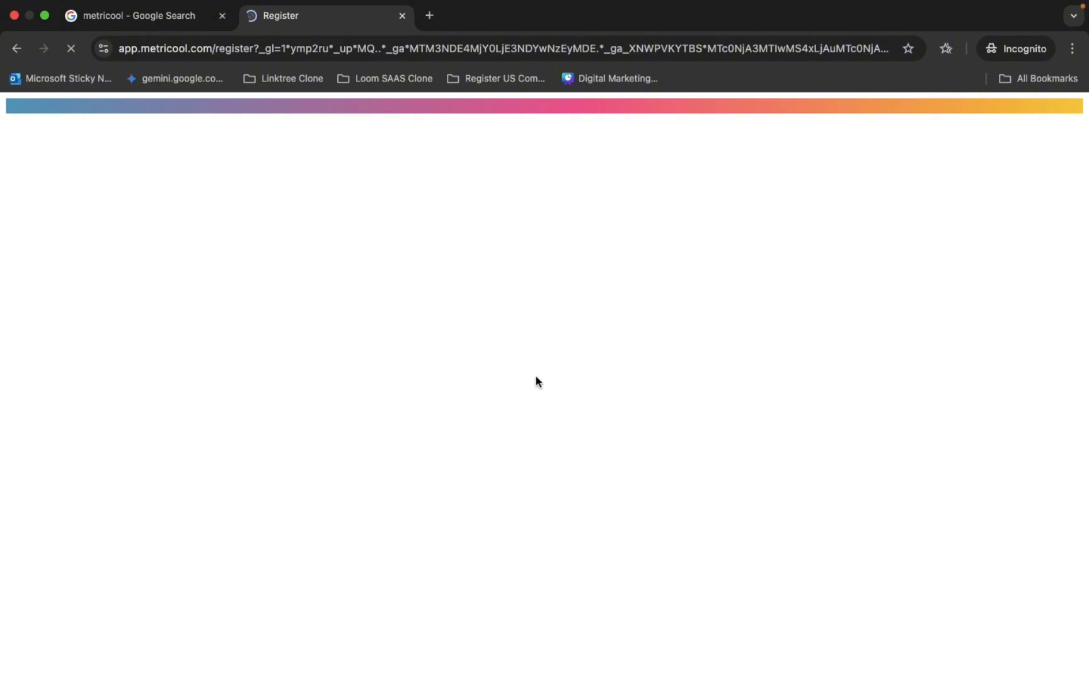
Step: Switch to the browser window with the Metricool dashboard and search Google for "content scheduling tools" in a new tab
key("ctrl+Left")
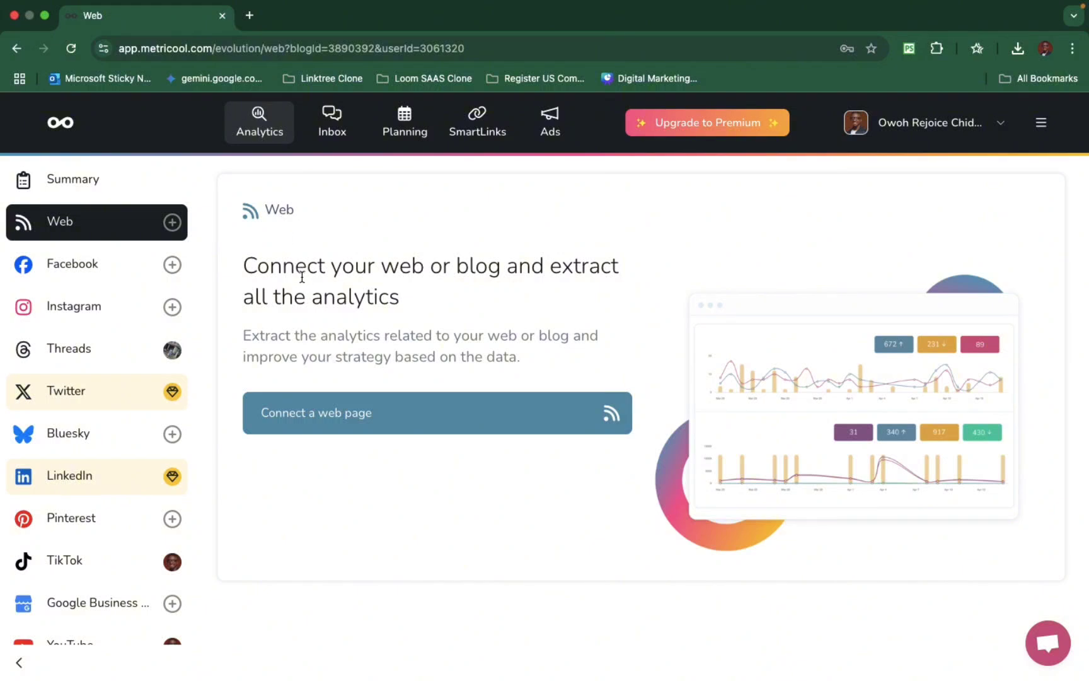
left_click(251, 15)
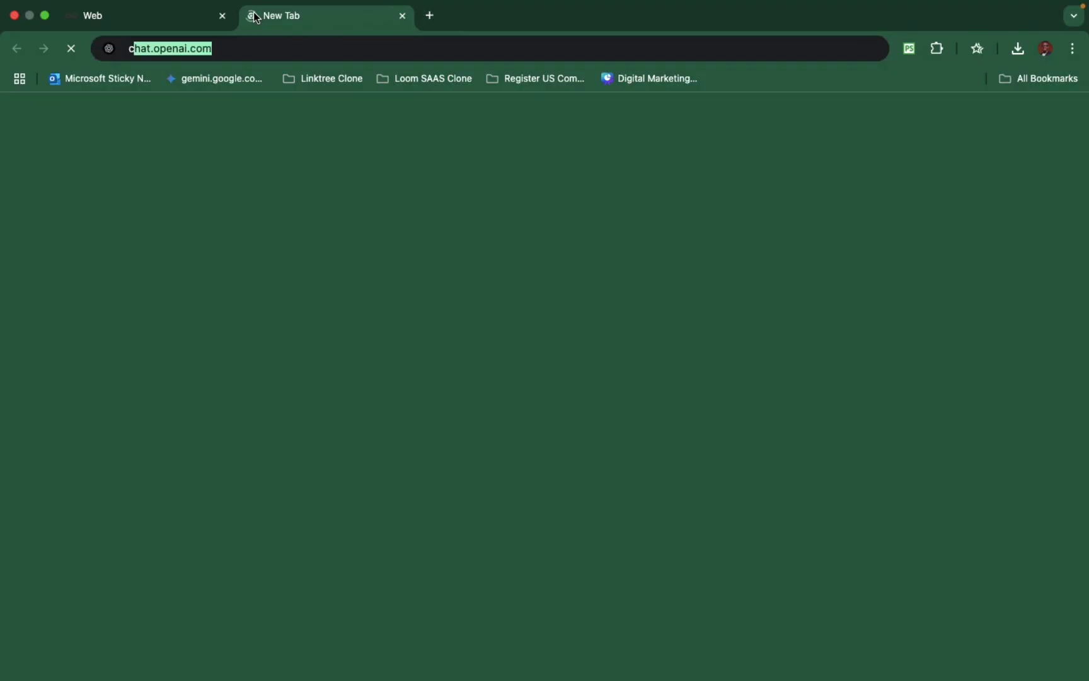
type("contentt")
key("BackSpace")
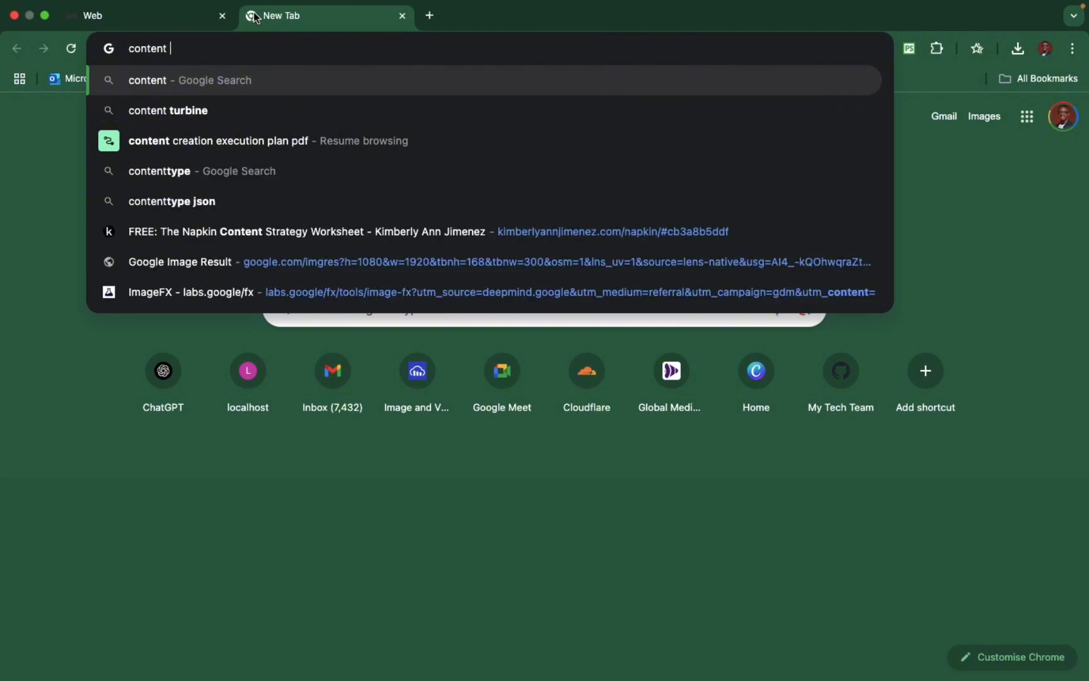
type("sch")
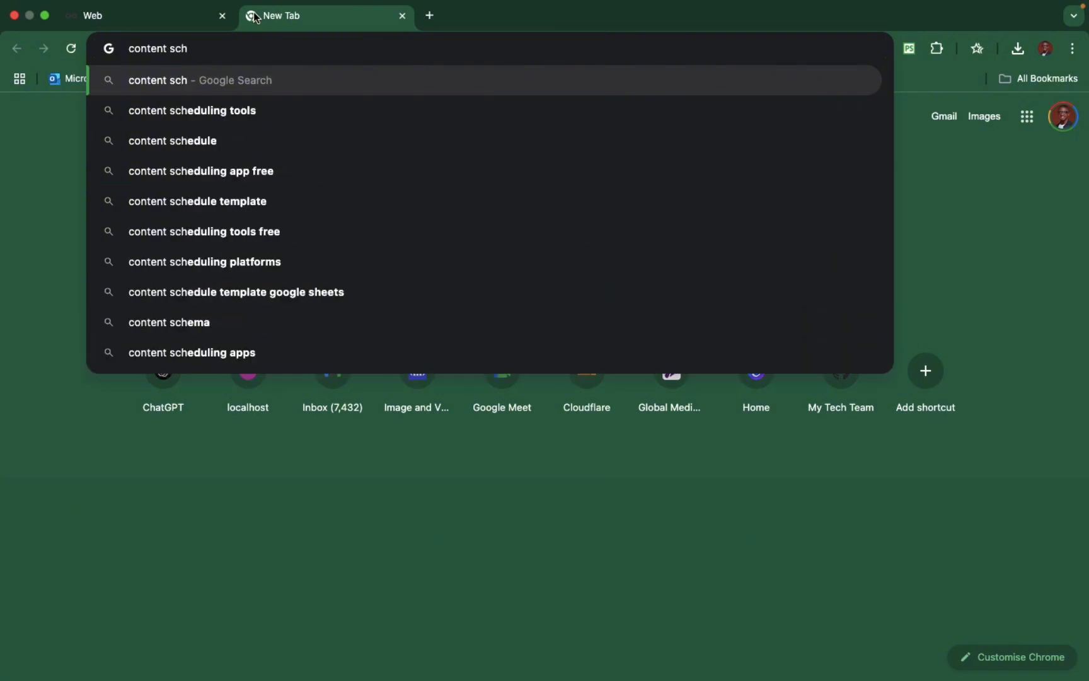
key("Down")
key("Return")
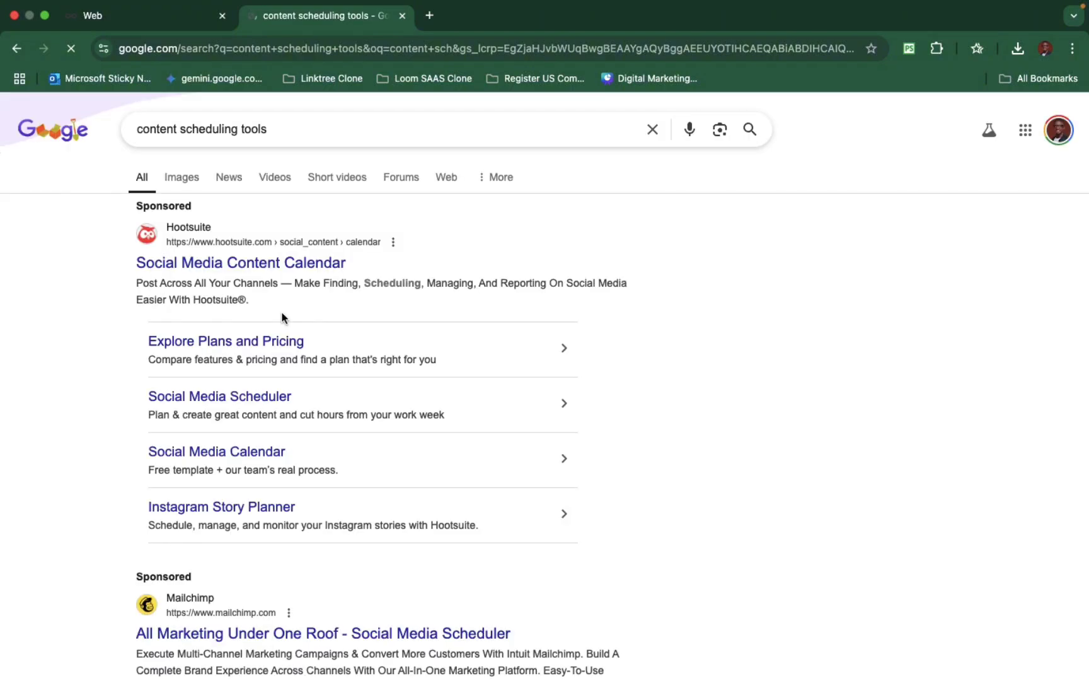
Step: Expand the AI Overview in the search results and read through the examples of popular content scheduling tools
scroll(211, 270, "down", 10)
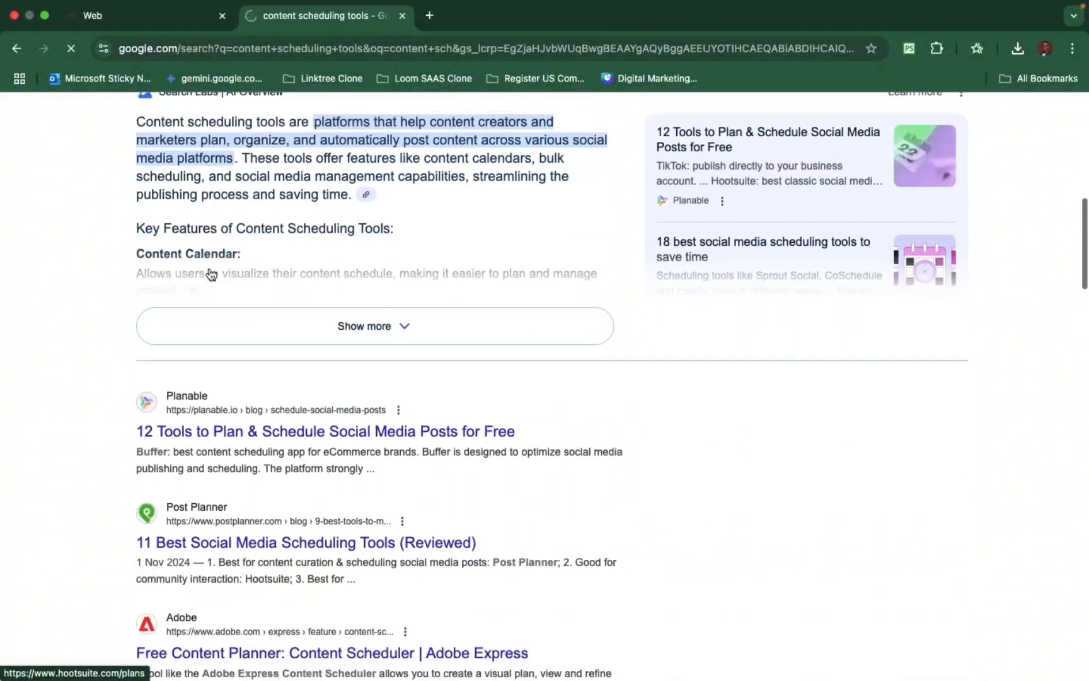
scroll(210, 273, "down", 1)
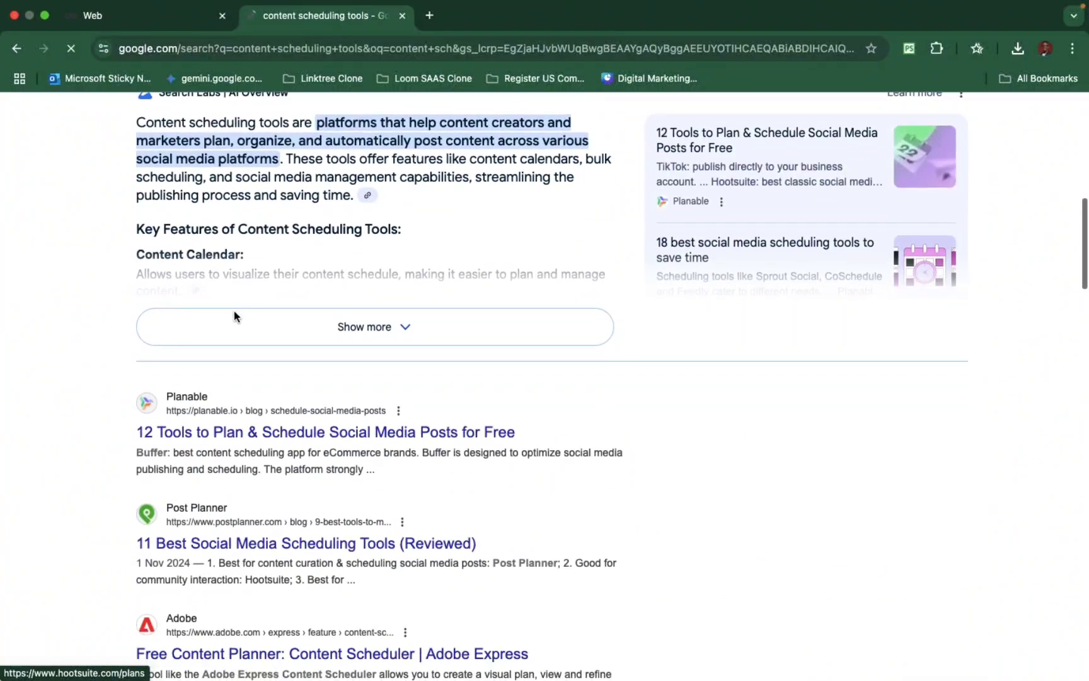
left_click(237, 328)
scroll(245, 316, "down", 6)
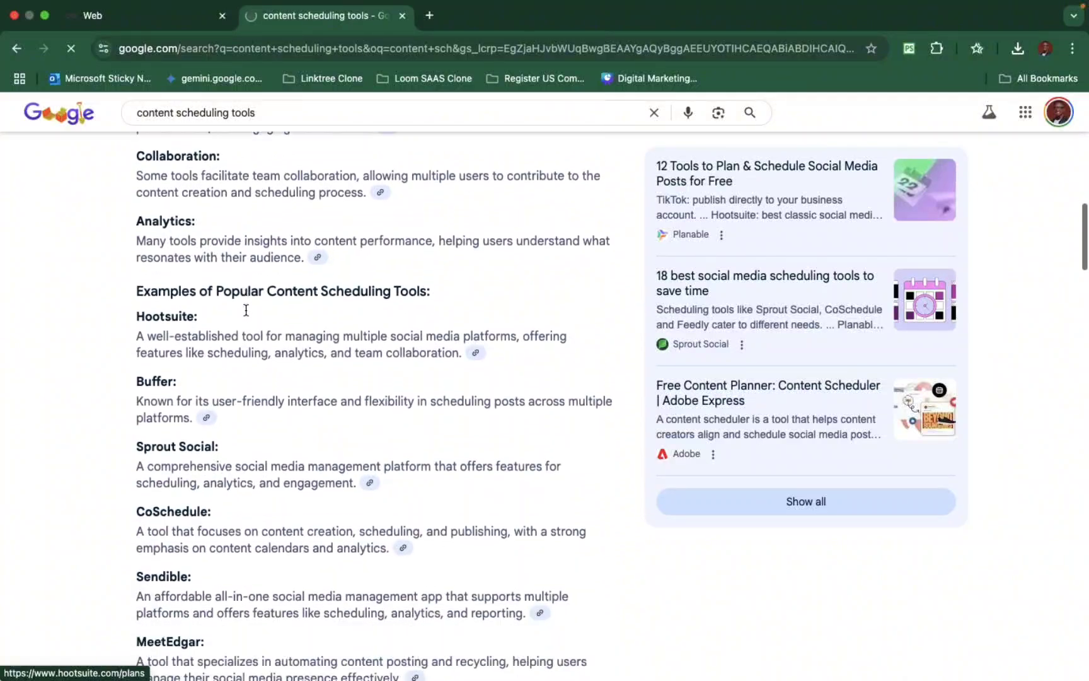
scroll(198, 328, "down", 3)
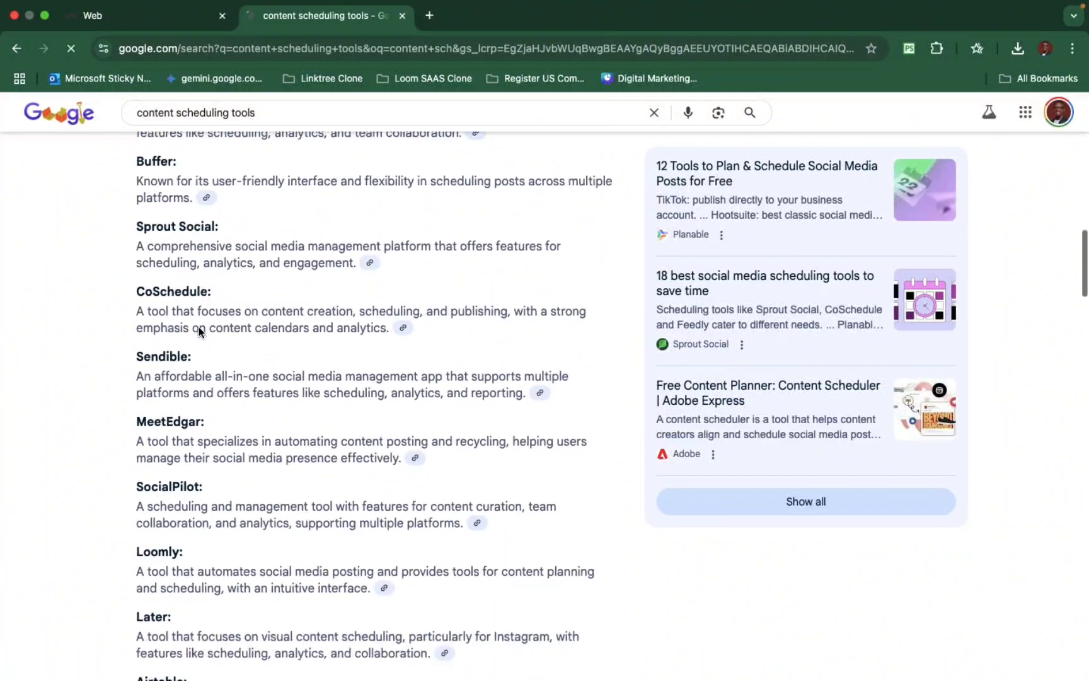
scroll(202, 327, "down", 4)
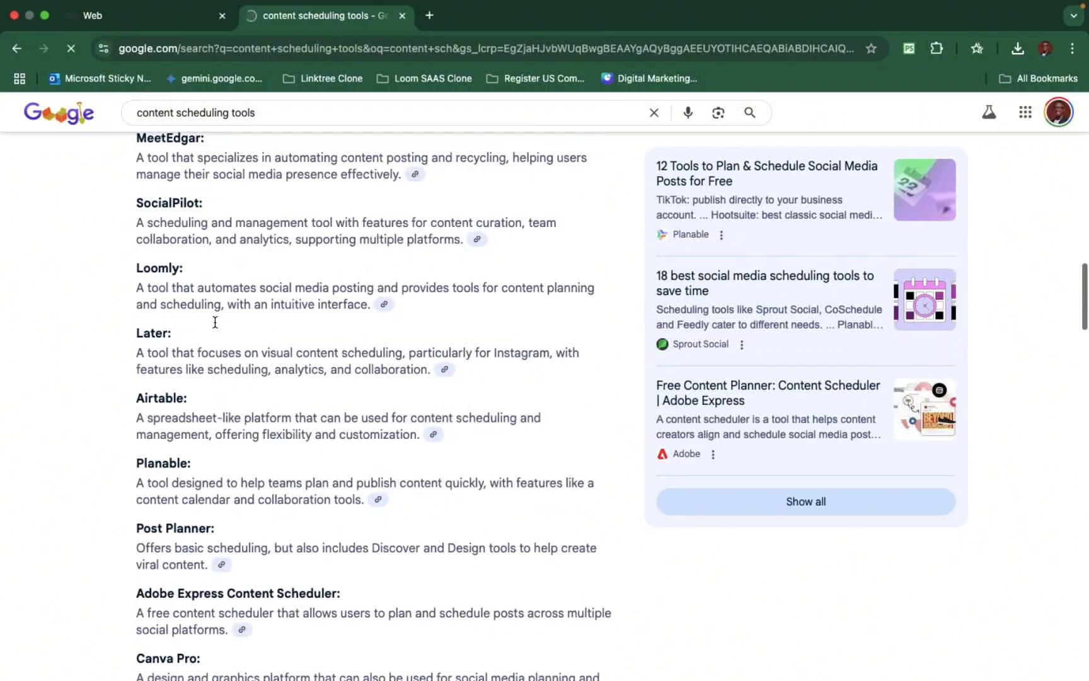
Step: Return to Metricool's Web analytics page, view the website connection options and close them without choosing one
left_click(134, 20)
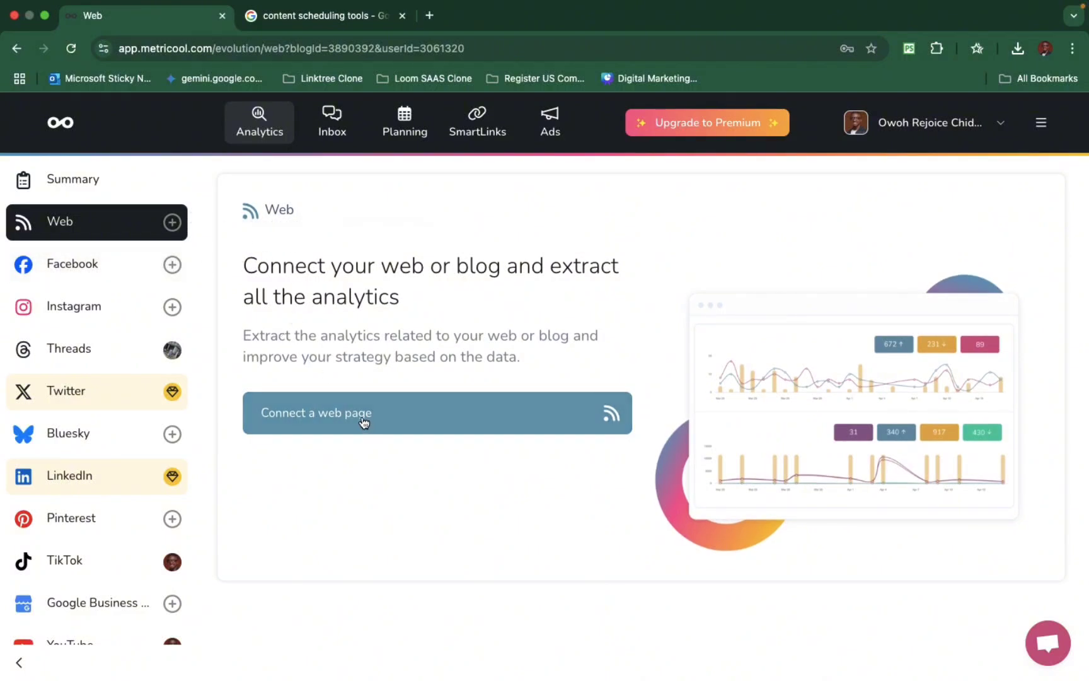
double_click(546, 335)
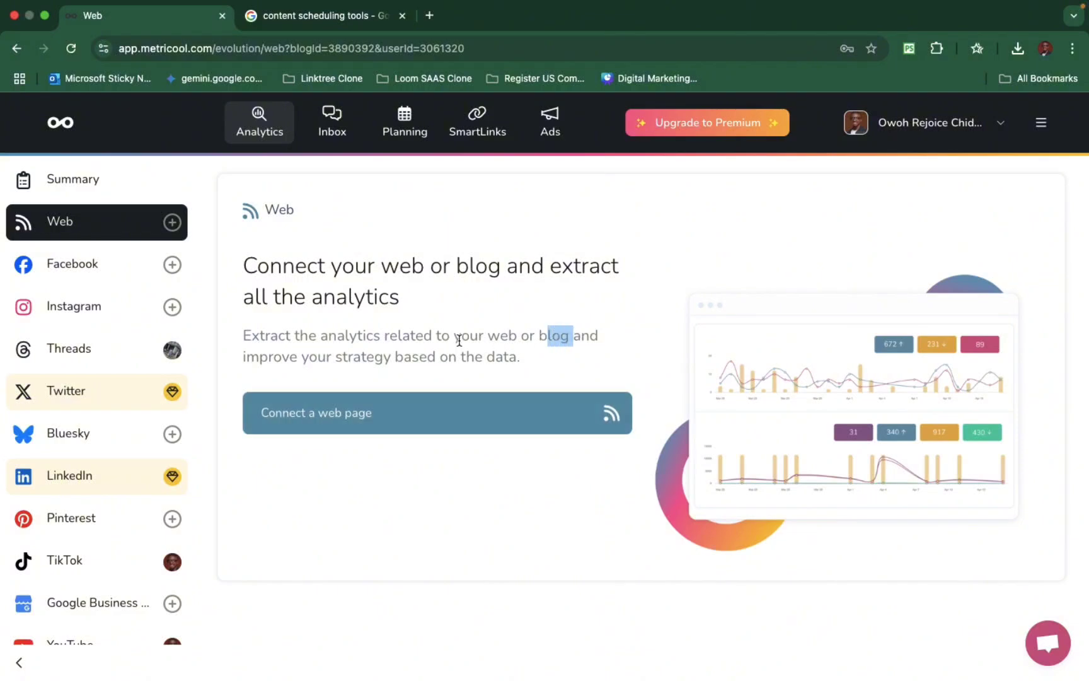
left_click_drag(469, 336, 508, 337)
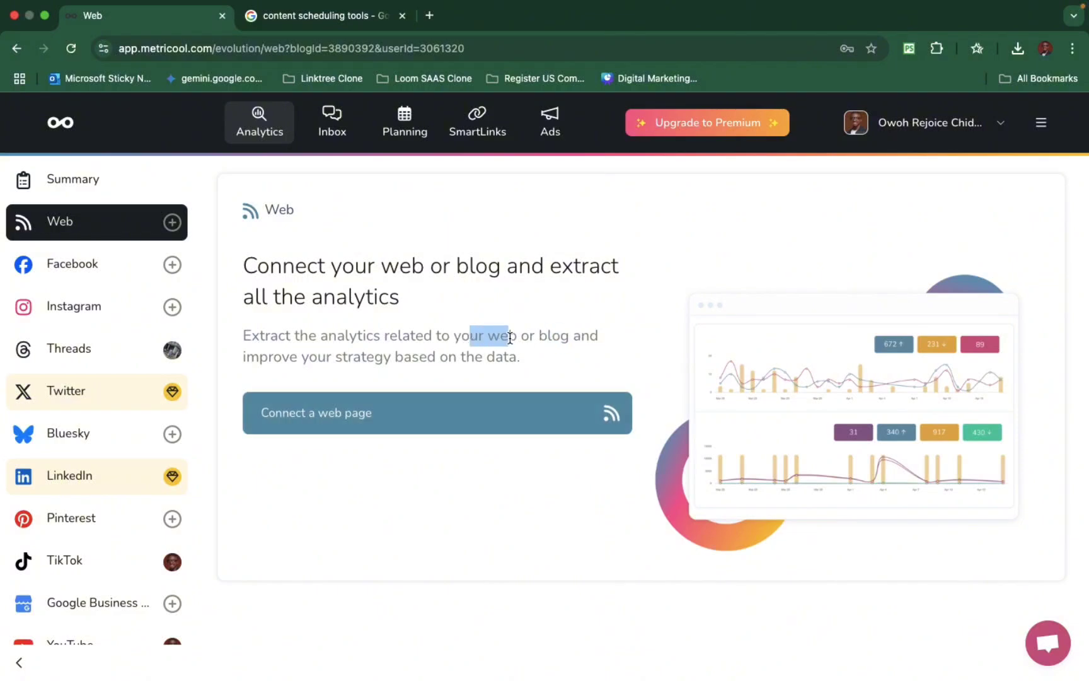
left_click(428, 419)
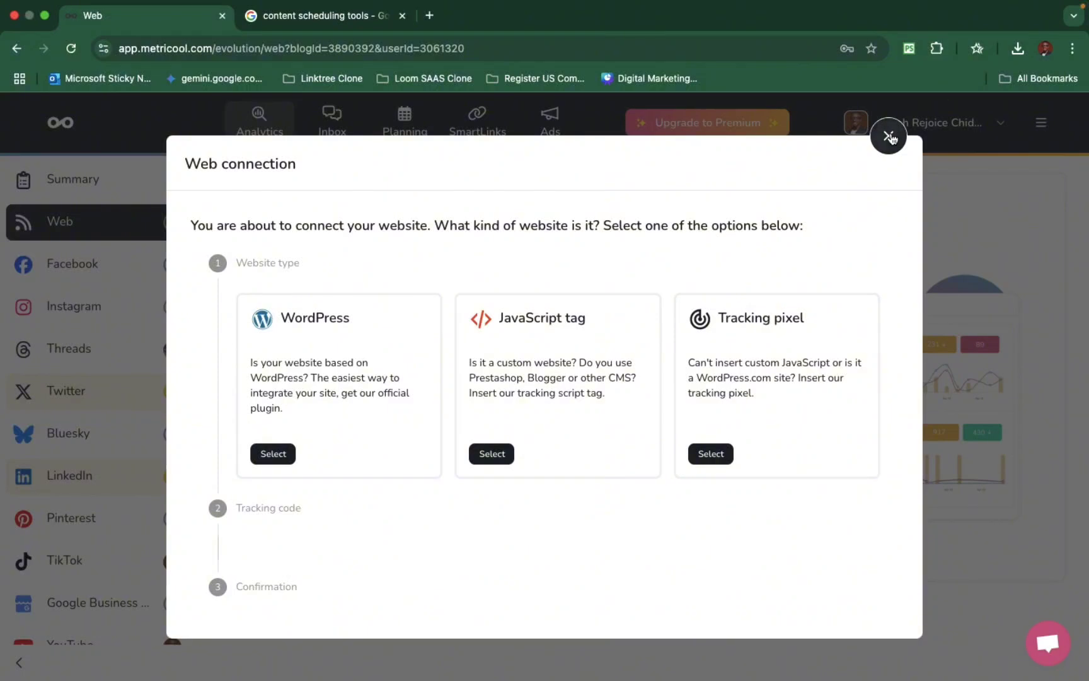
left_click(888, 136)
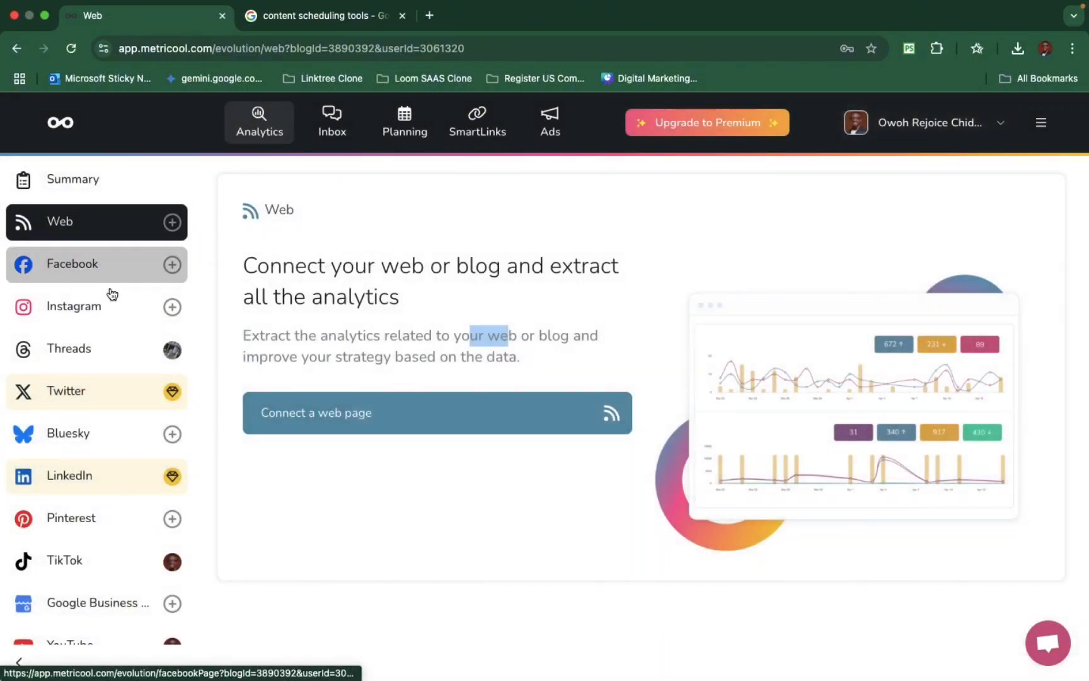
Step: Open the Facebook analytics section and start connecting a Facebook page
left_click(133, 270)
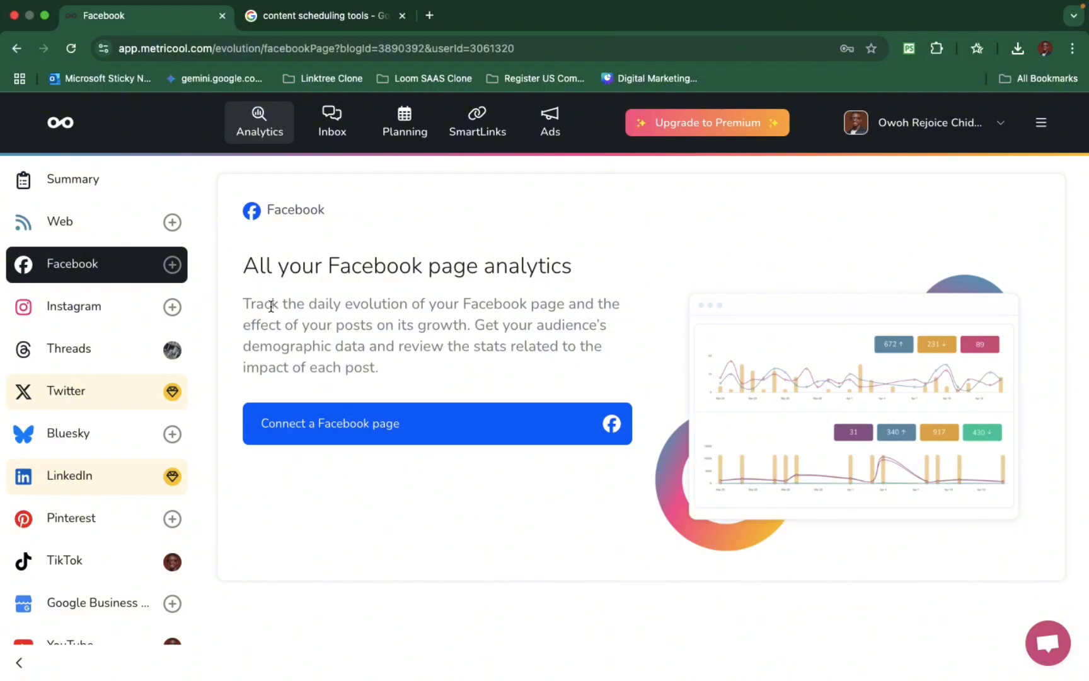
left_click_drag(245, 266, 585, 266)
left_click(438, 379)
left_click(389, 423)
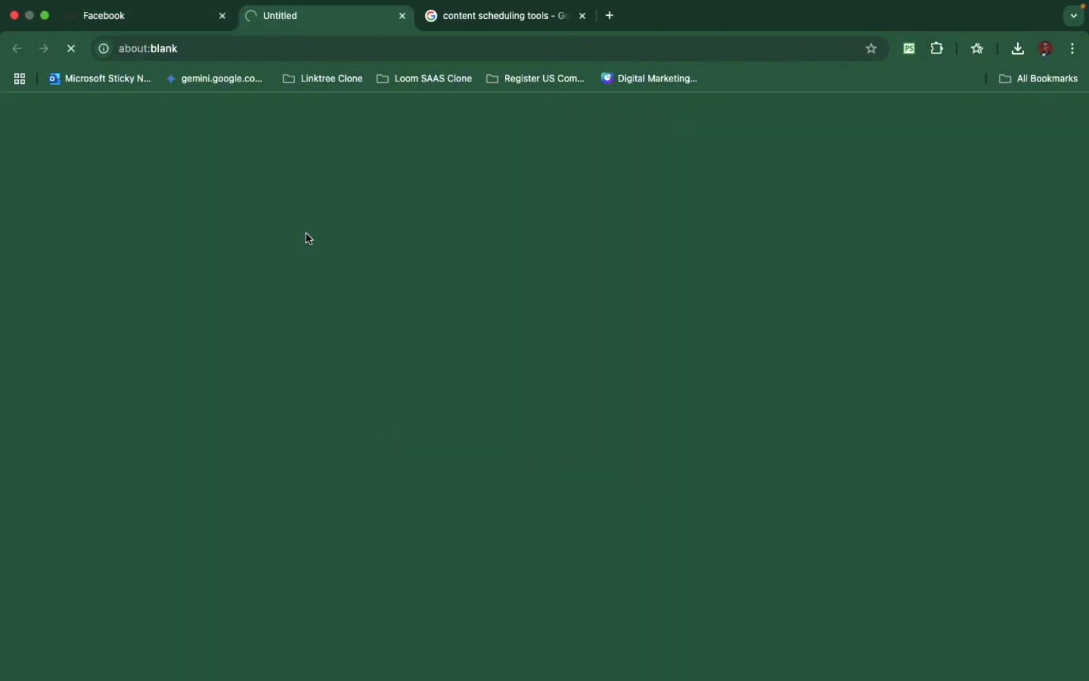
Step: Check the Facebook login tab and return to Metricool's Facebook analytics section
left_click(151, 12)
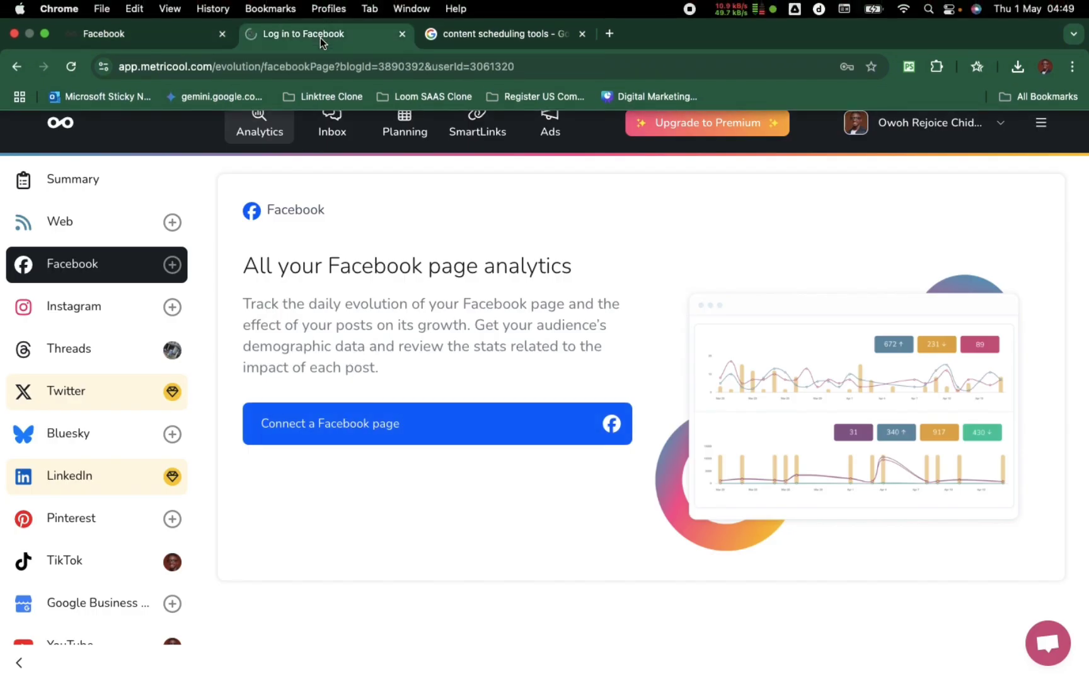
left_click(323, 11)
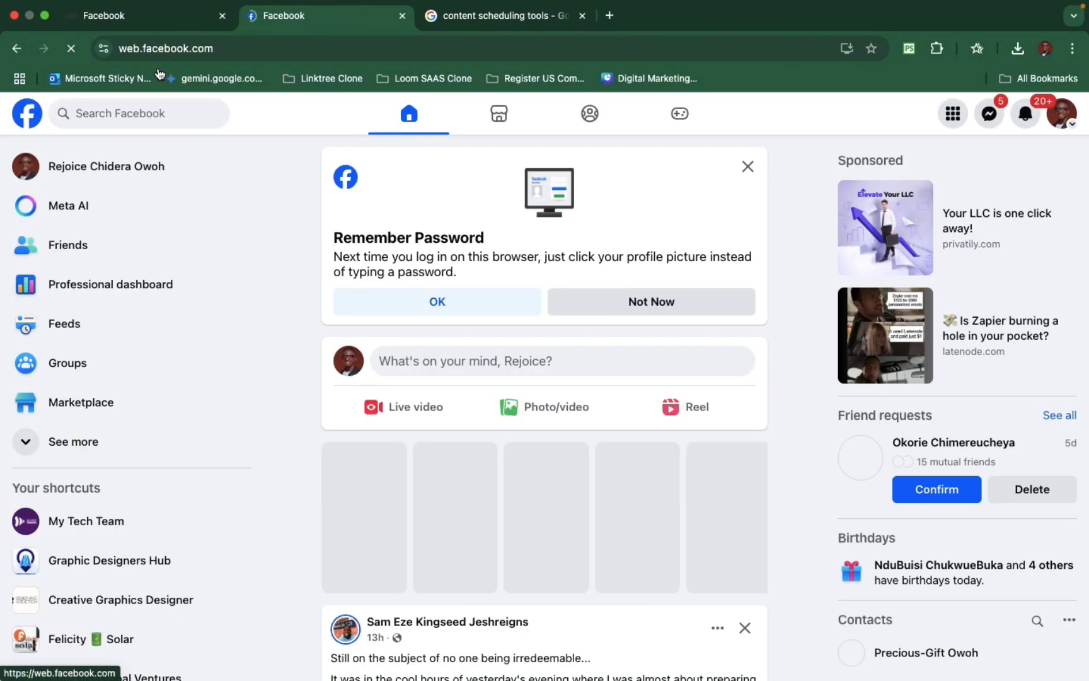
left_click(161, 23)
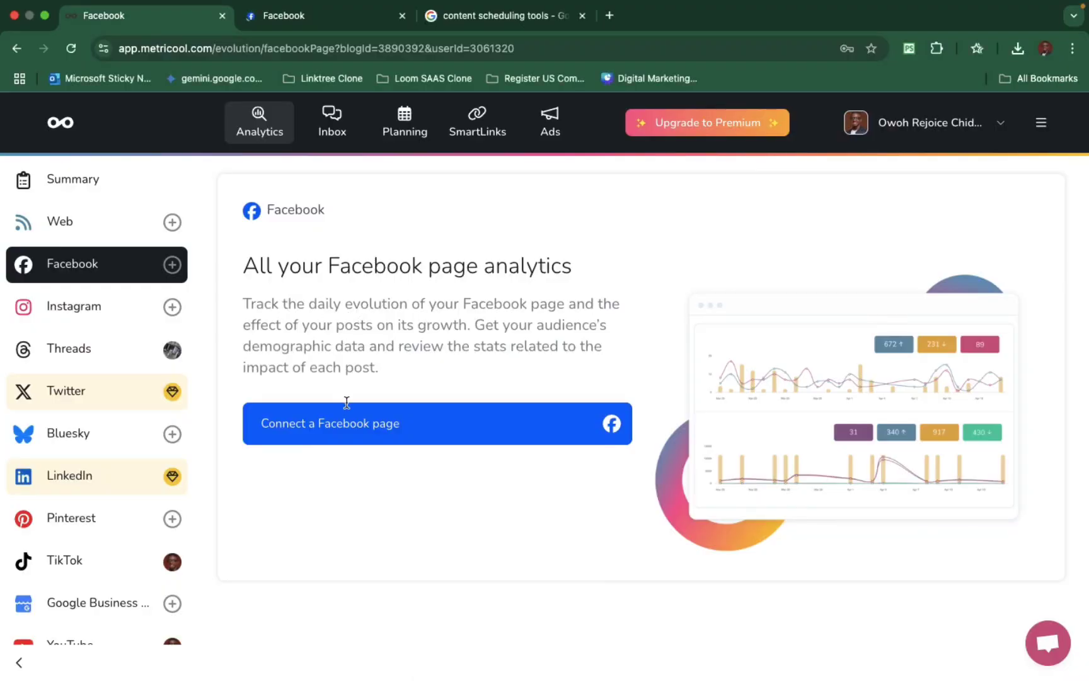
Step: Restart the Facebook page connection, authorize Metricool with the logged-in Facebook account and look through the pages offered
left_click(349, 424)
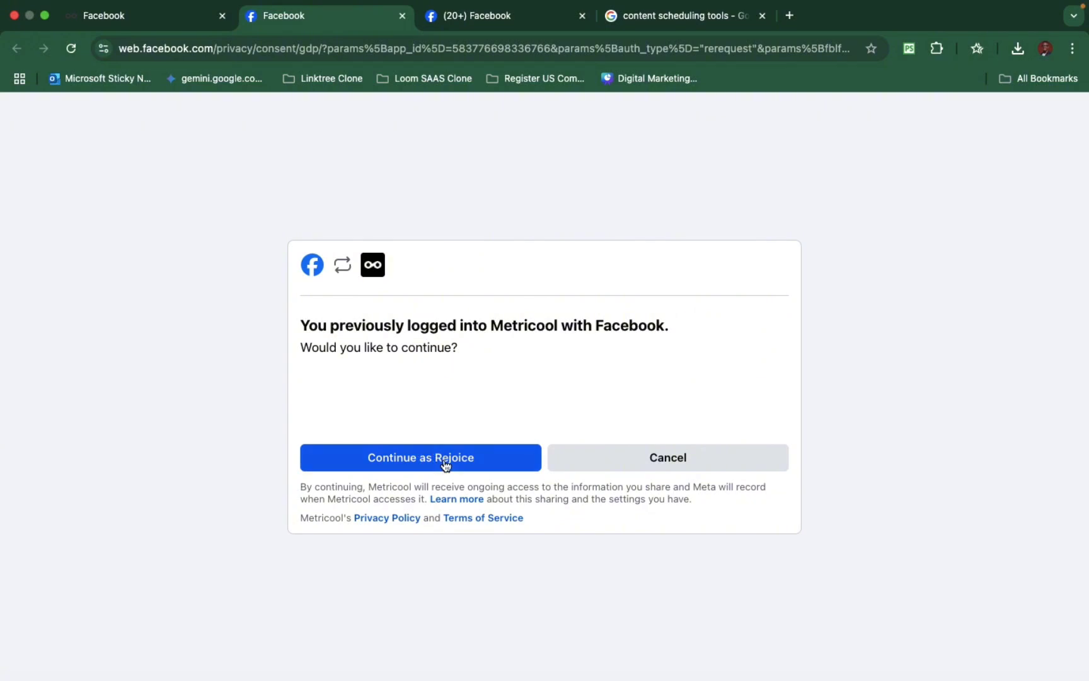
left_click(446, 465)
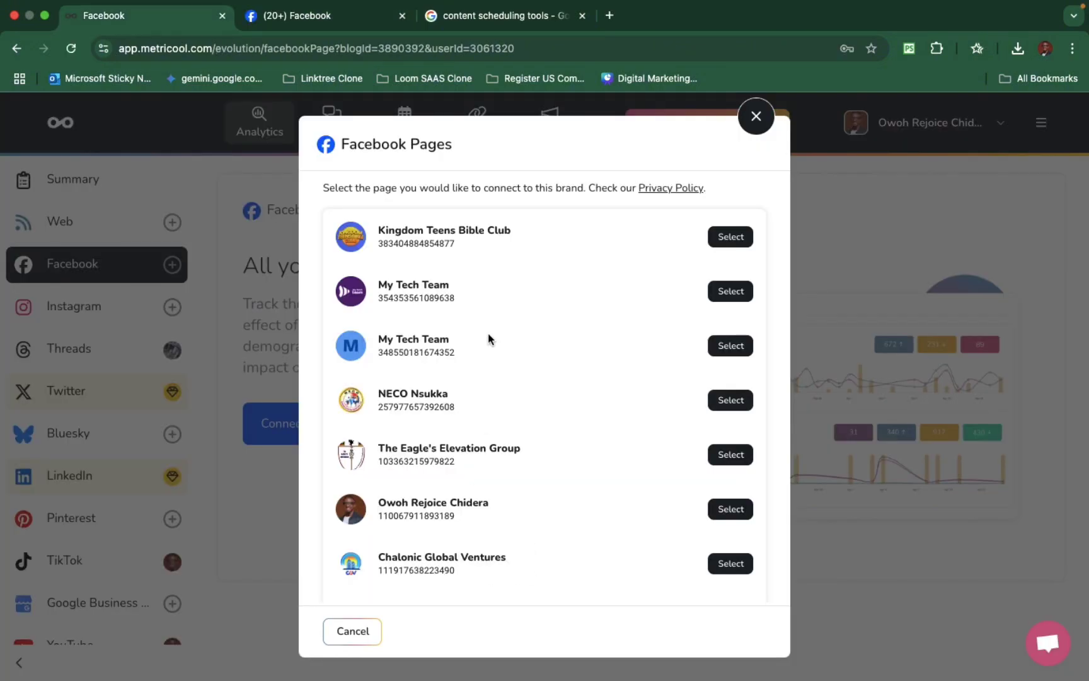
scroll(503, 282, "down", 2)
scroll(503, 282, "up", 2)
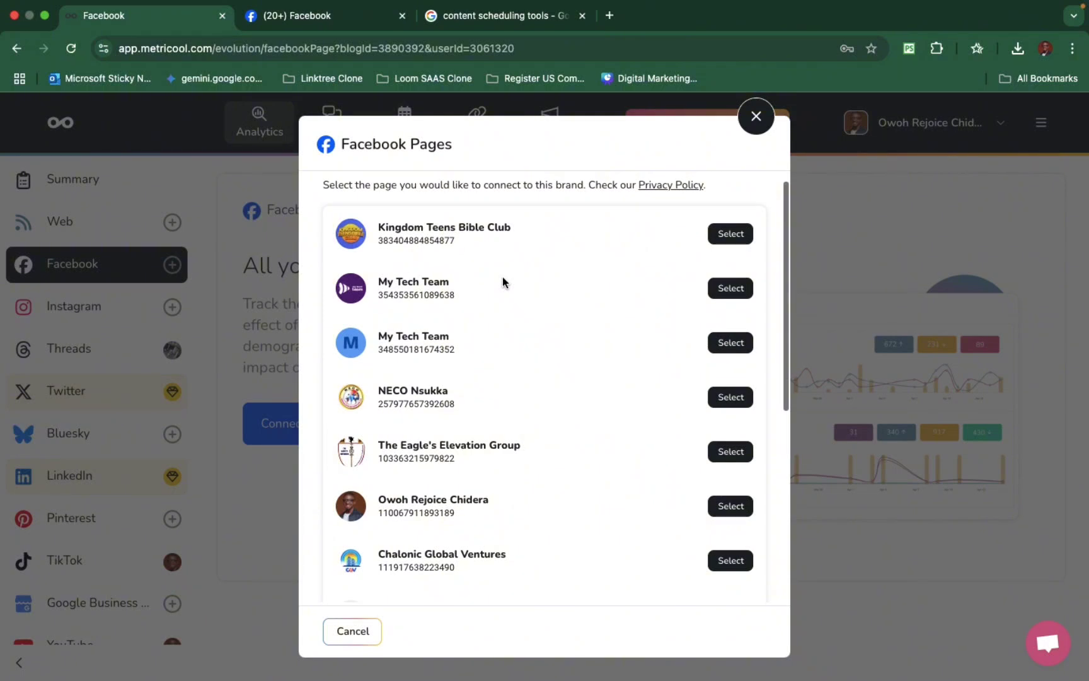
Step: Connect the Facebook page named after the account owner to the brand and look over its Page Overview growth section
left_click(732, 508)
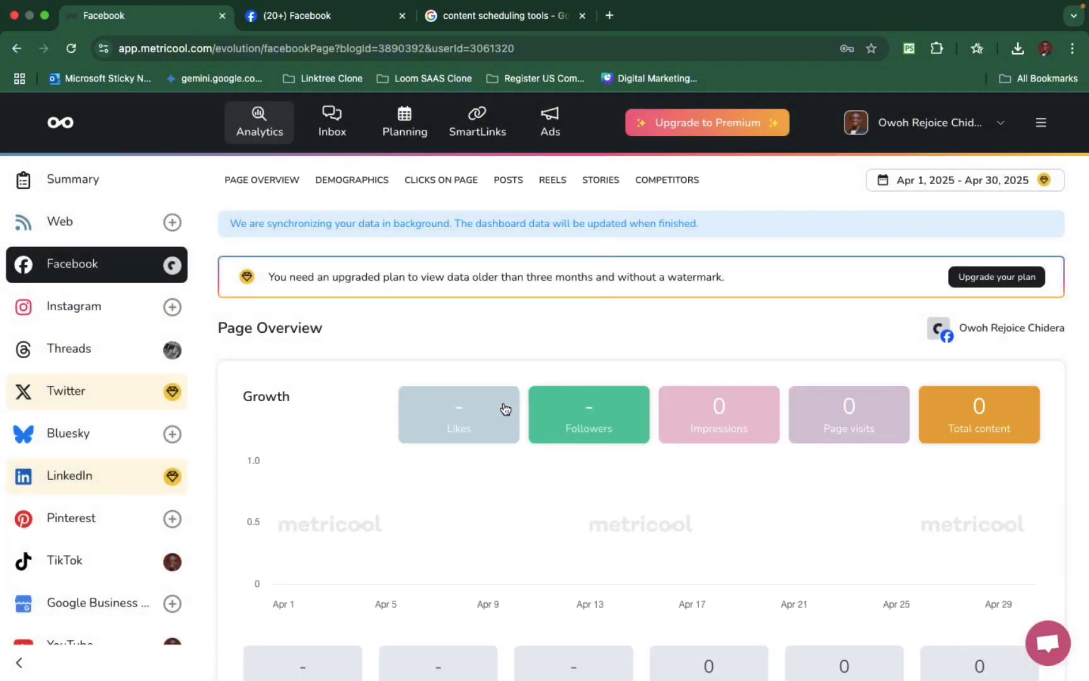
scroll(504, 409, "down", 2)
scroll(503, 407, "down", 4)
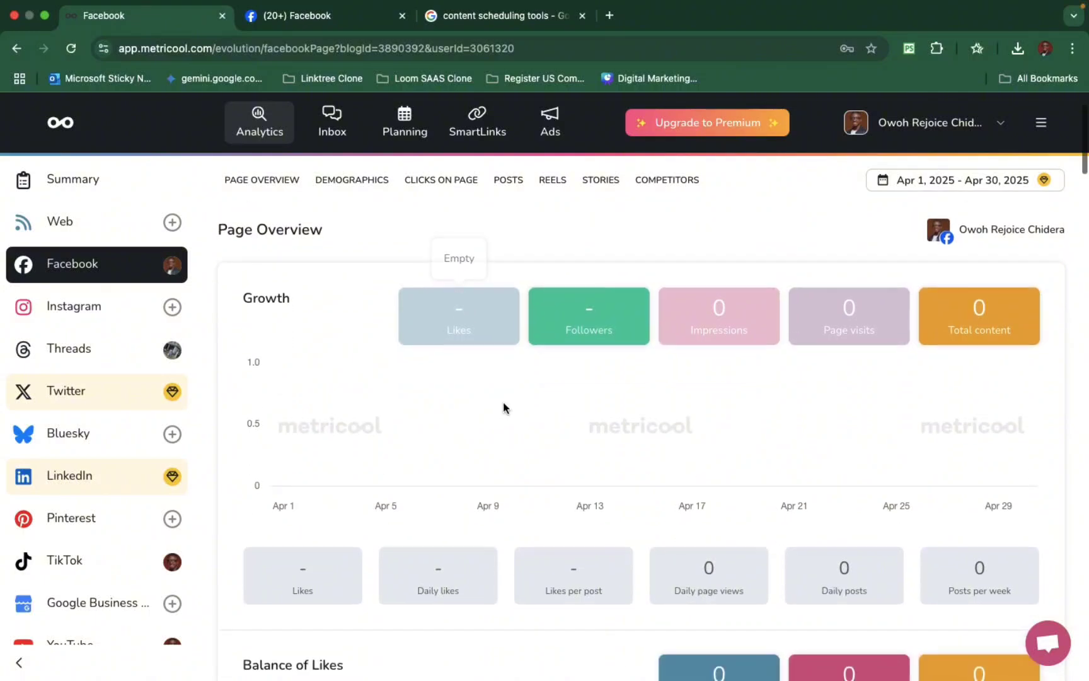
scroll(503, 407, "up", 2)
scroll(503, 406, "up", 4)
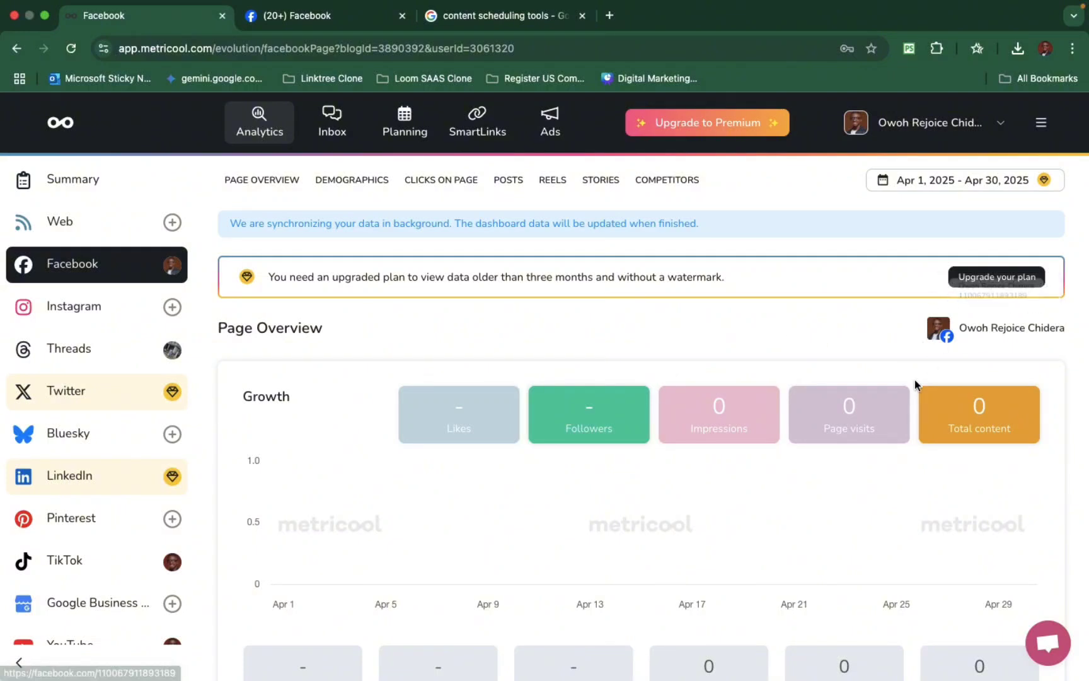
scroll(914, 379, "down", 6)
scroll(915, 381, "down", 6)
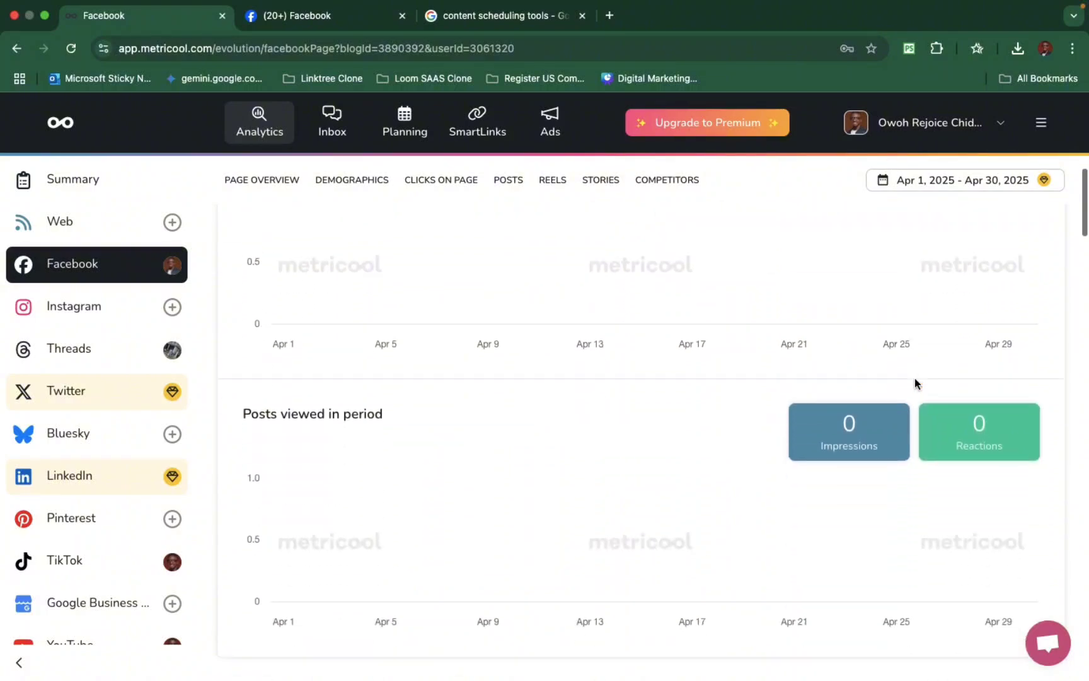
scroll(915, 381, "up", 12)
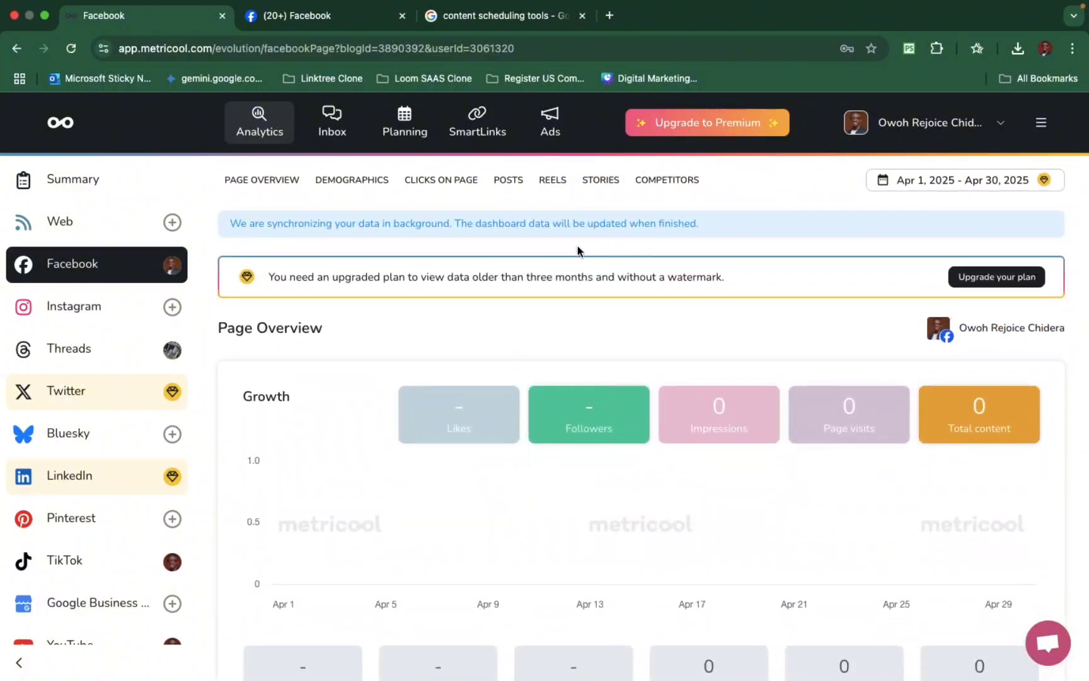
scroll(576, 253, "down", 1)
scroll(673, 316, "up", 1)
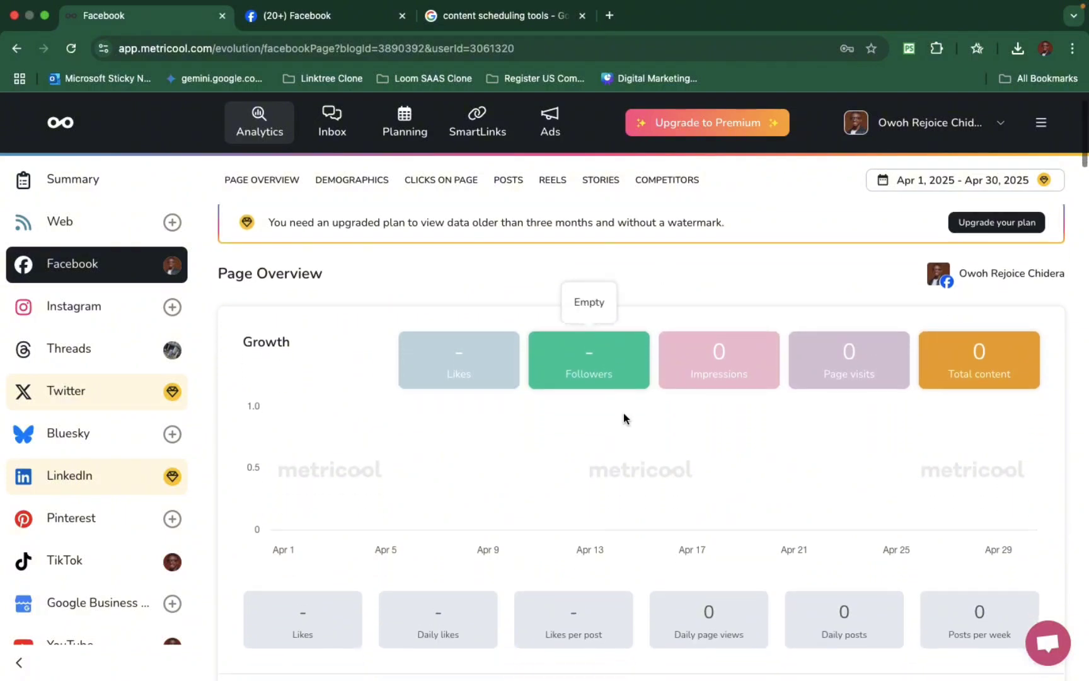
Step: Examine the Facebook page analytics from growth through demographics, clicks, posts and stories to the list of competitors, and return to the overview
scroll(624, 413, "down", 1)
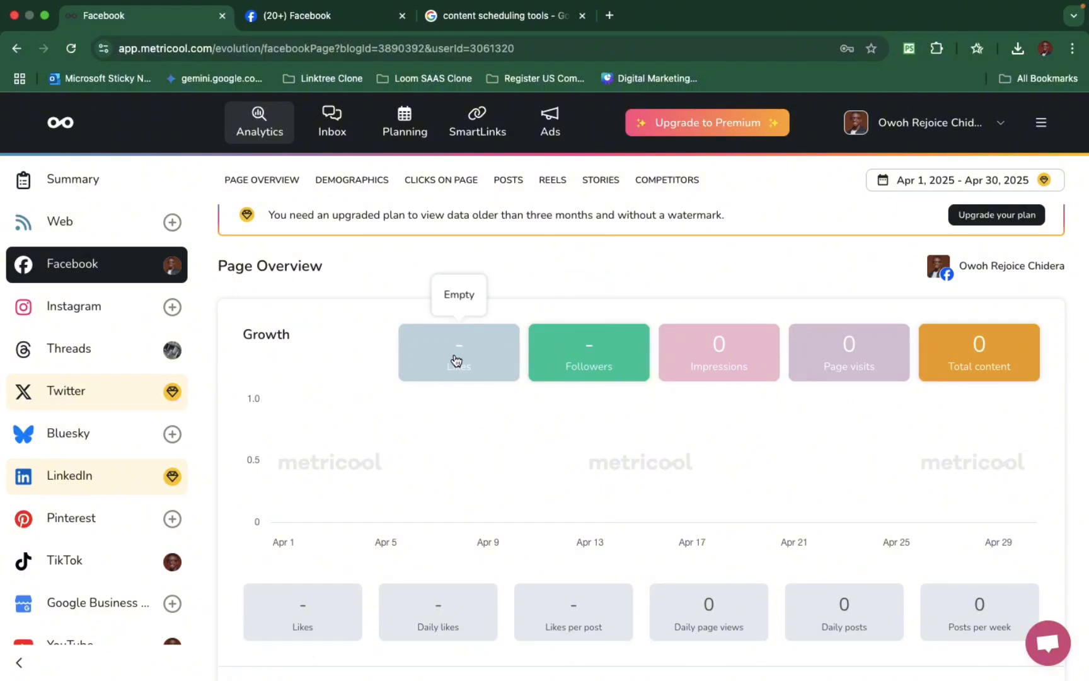
scroll(605, 357, "down", 3)
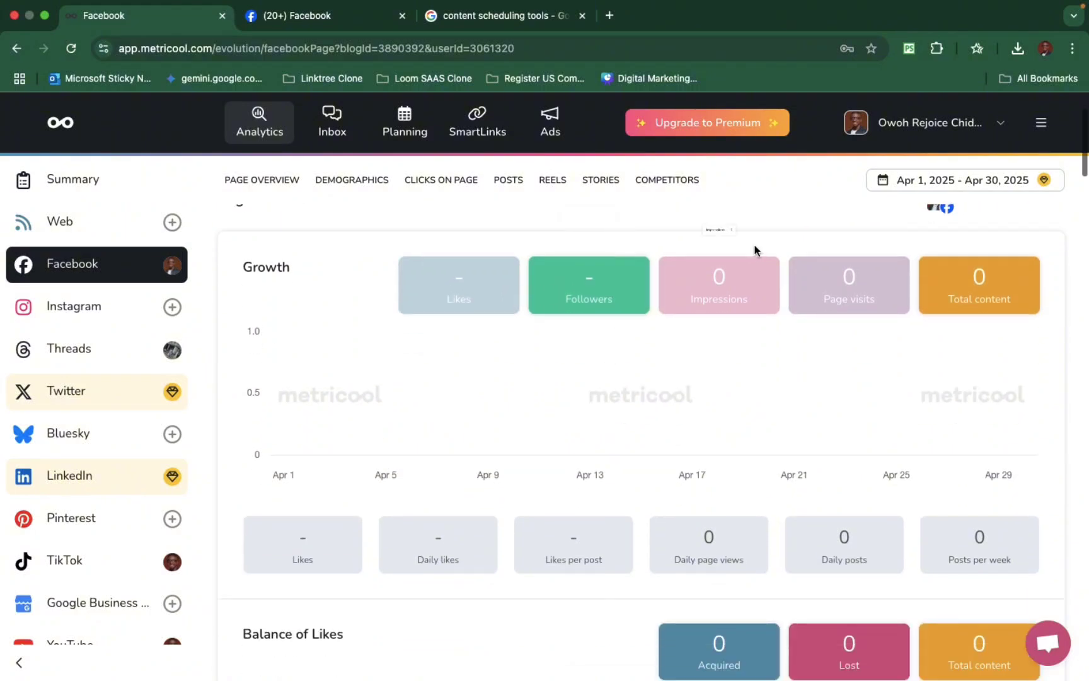
scroll(755, 249, "down", 14)
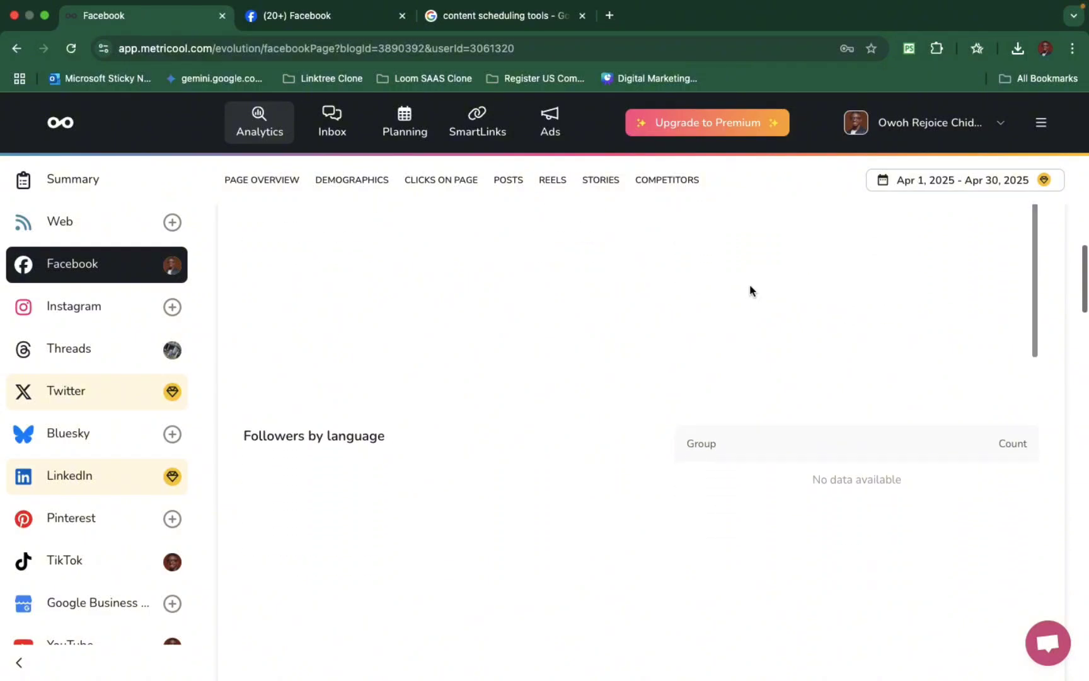
scroll(749, 291, "down", 8)
scroll(750, 290, "up", 1)
scroll(749, 291, "down", 7)
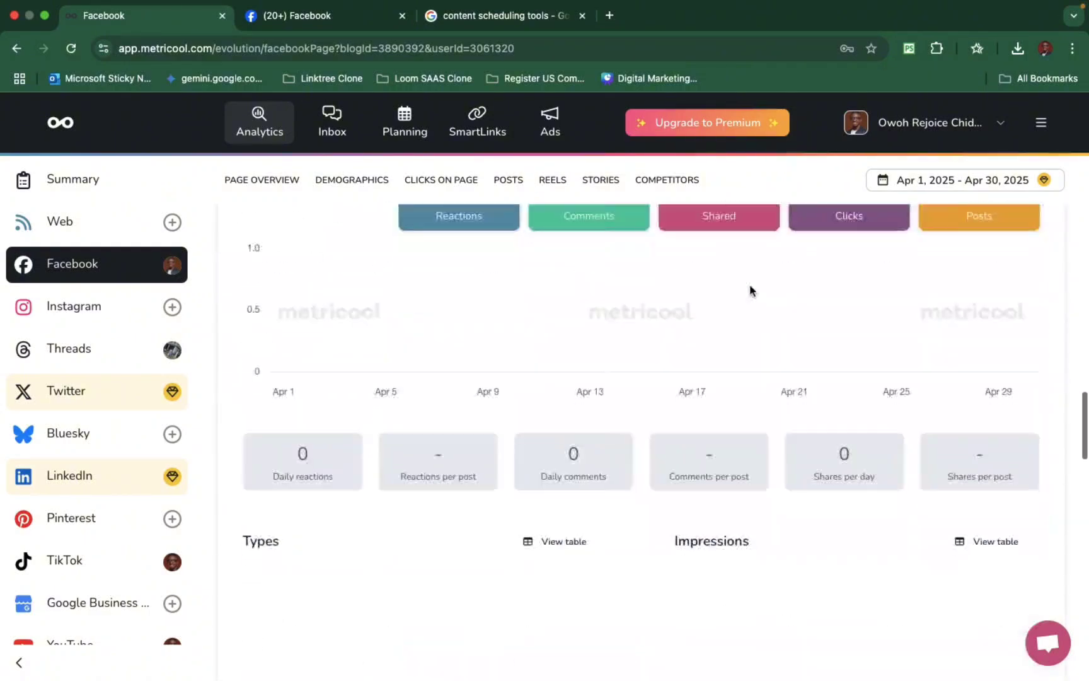
scroll(750, 291, "down", 10)
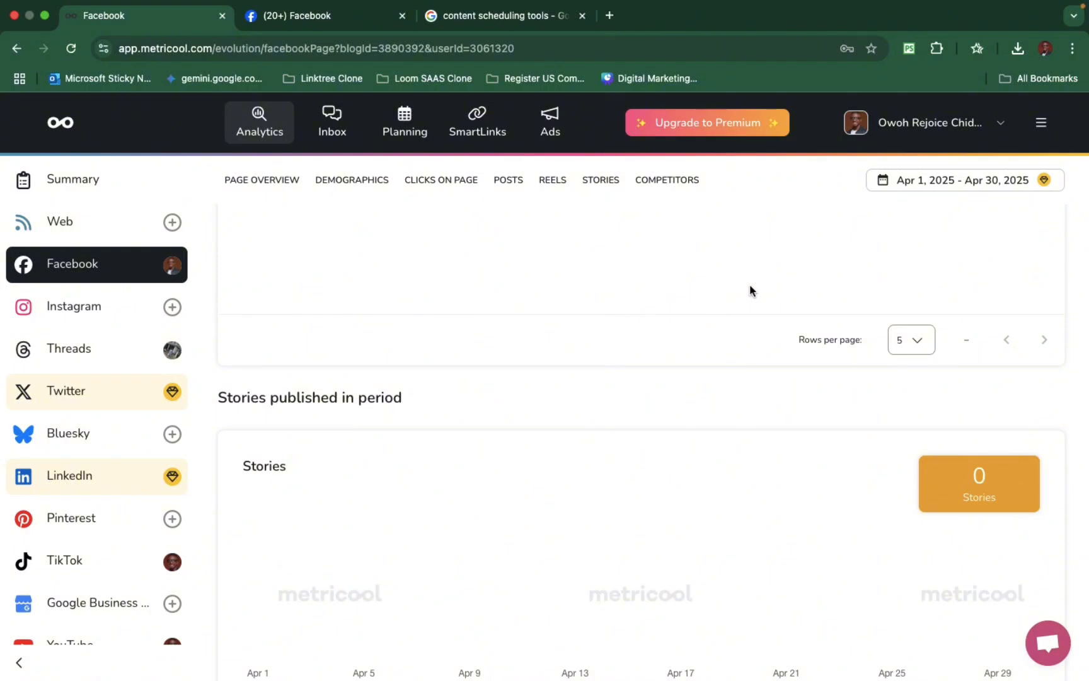
scroll(750, 290, "down", 10)
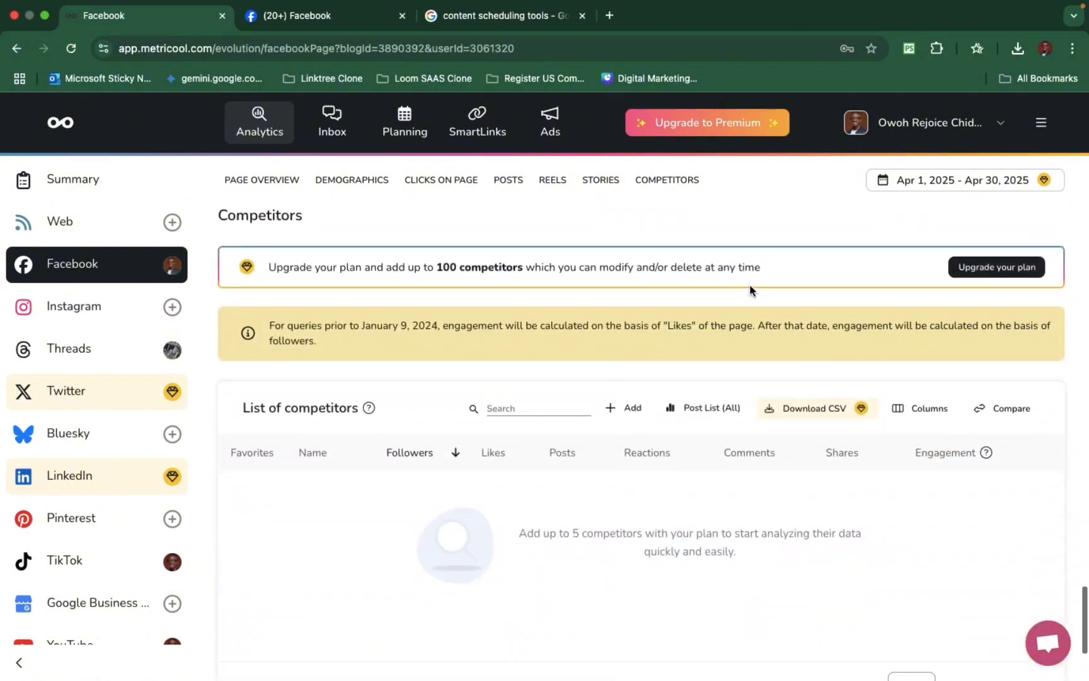
scroll(750, 284, "down", 1)
scroll(761, 316, "down", 2)
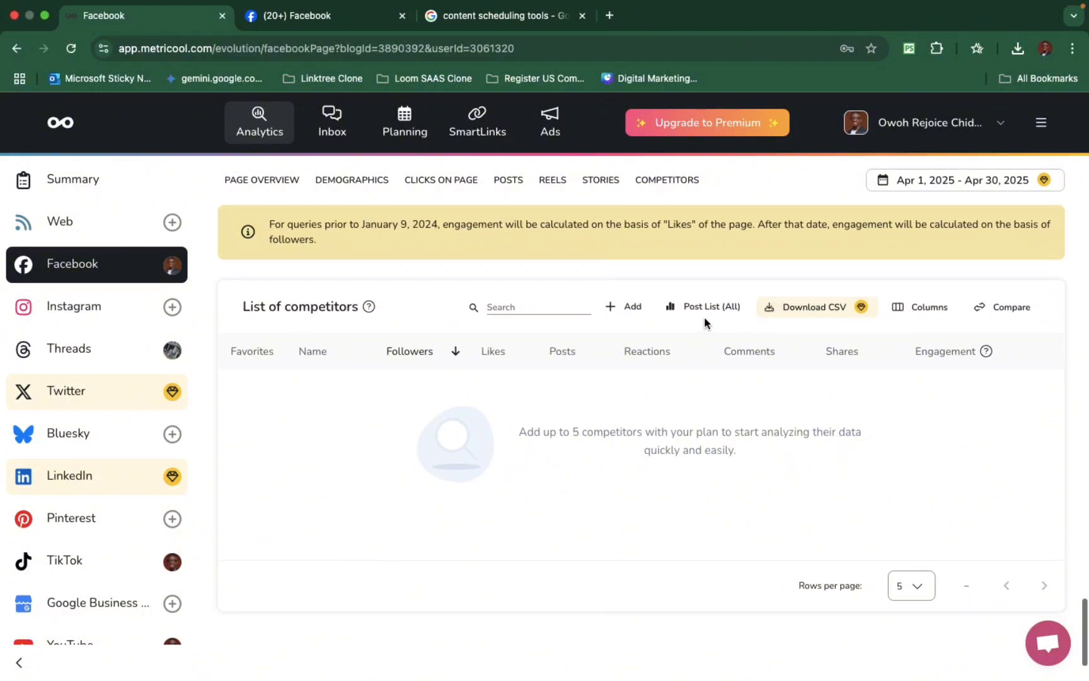
scroll(921, 334, "down", 4)
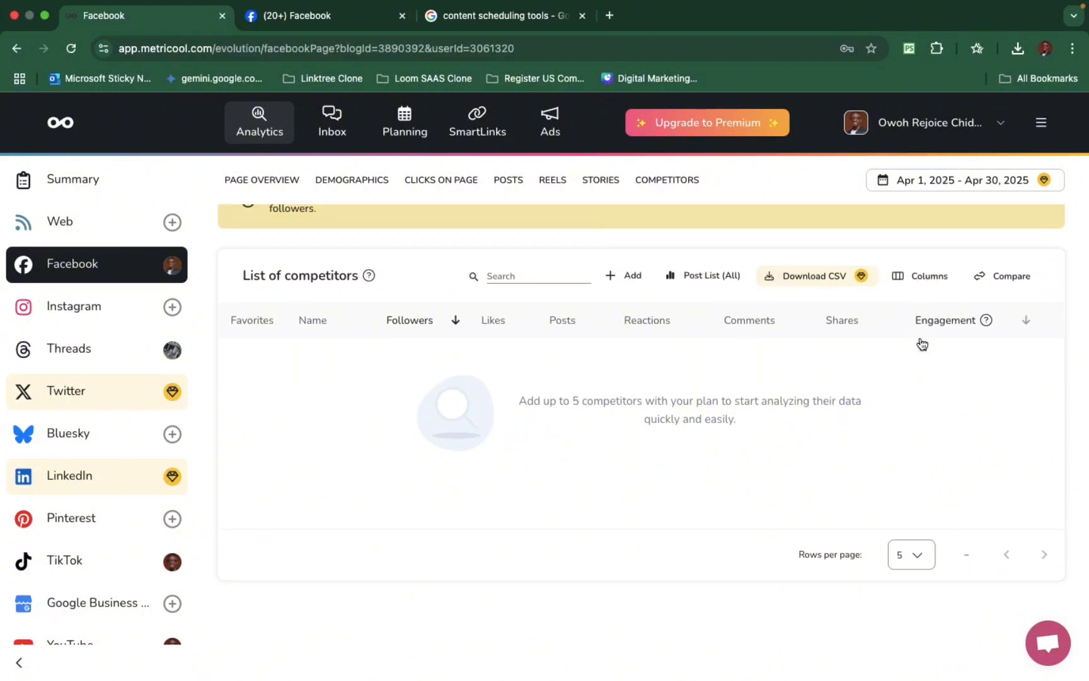
scroll(902, 347, "up", 4)
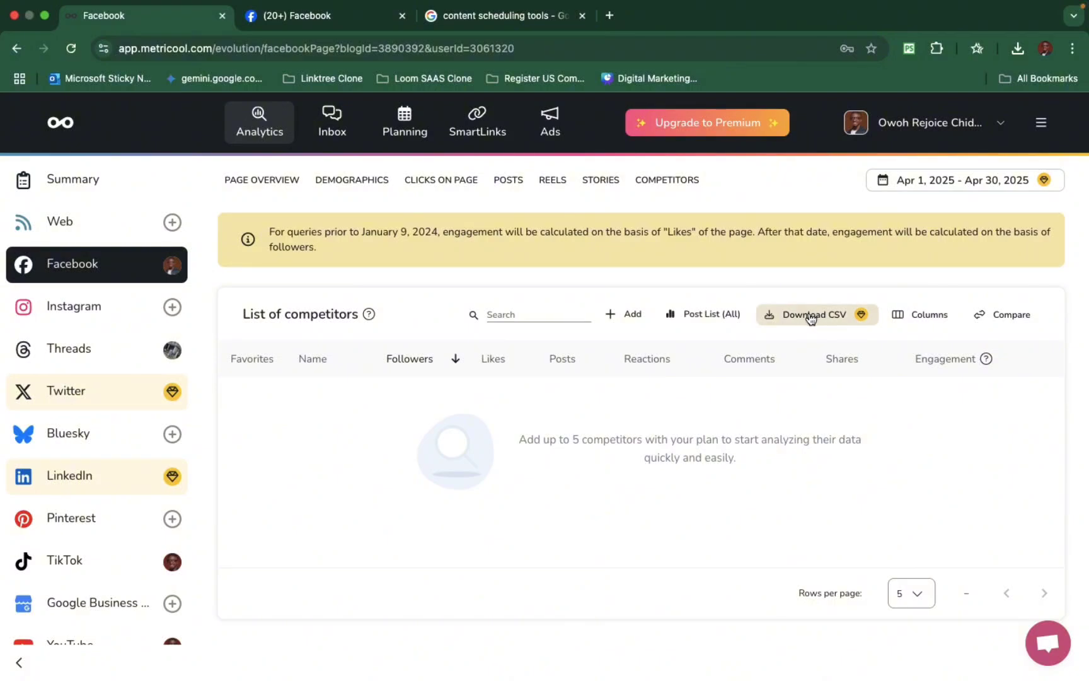
scroll(803, 328, "up", 20)
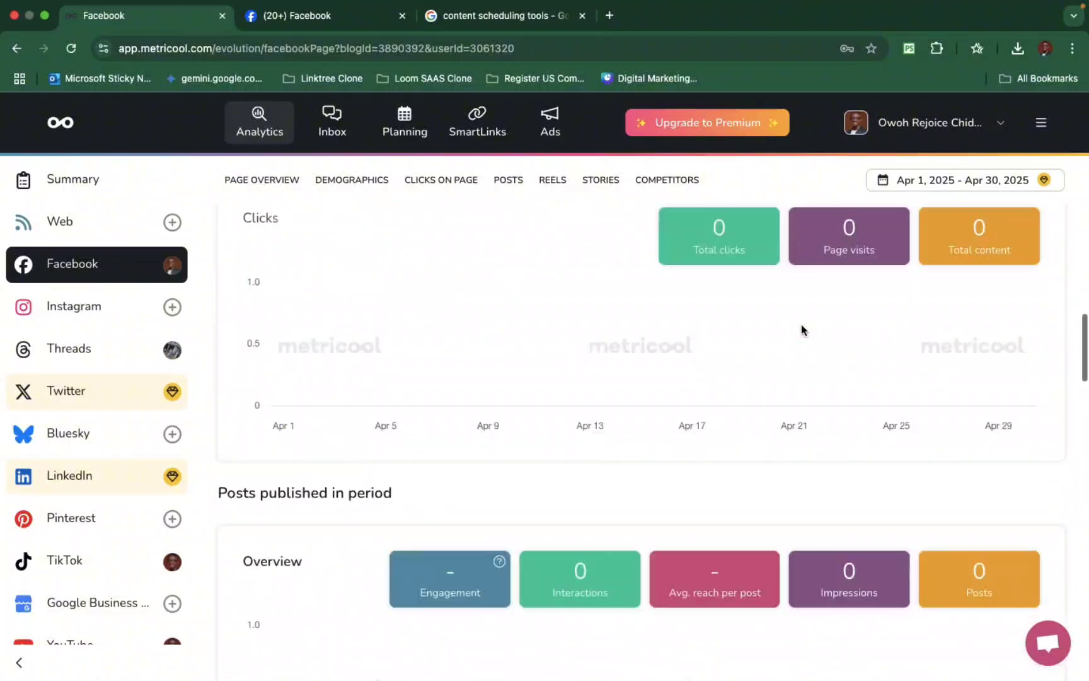
scroll(802, 329, "up", 20)
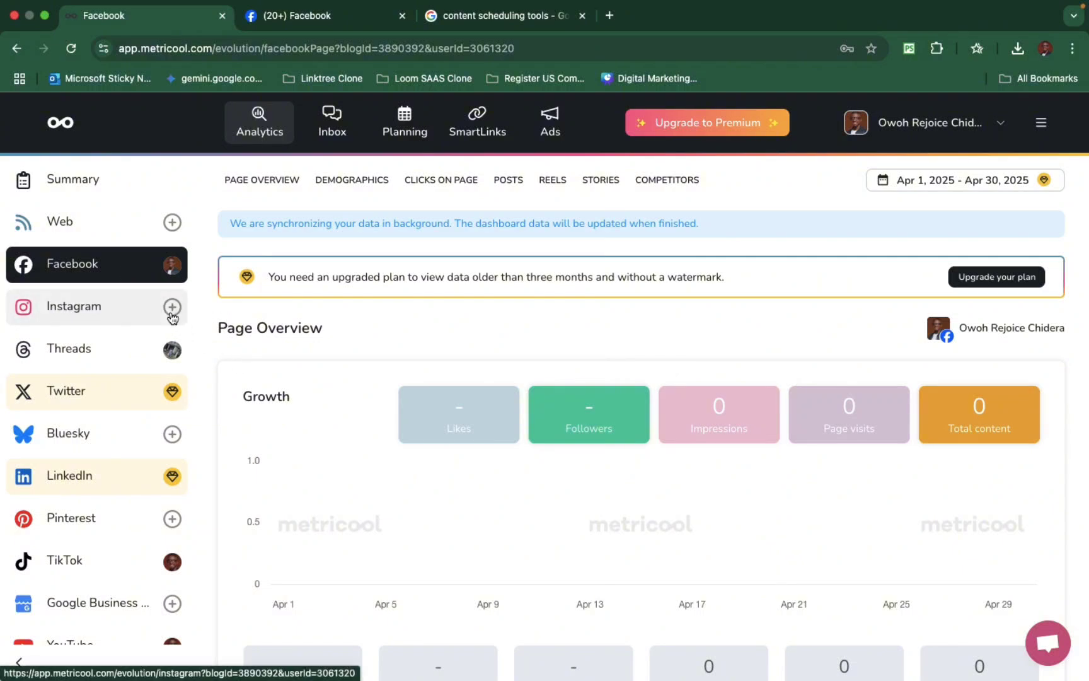
Step: Open the Instagram analytics section, start connecting a professional account and read the requirements for connecting via Instagram
left_click(137, 303)
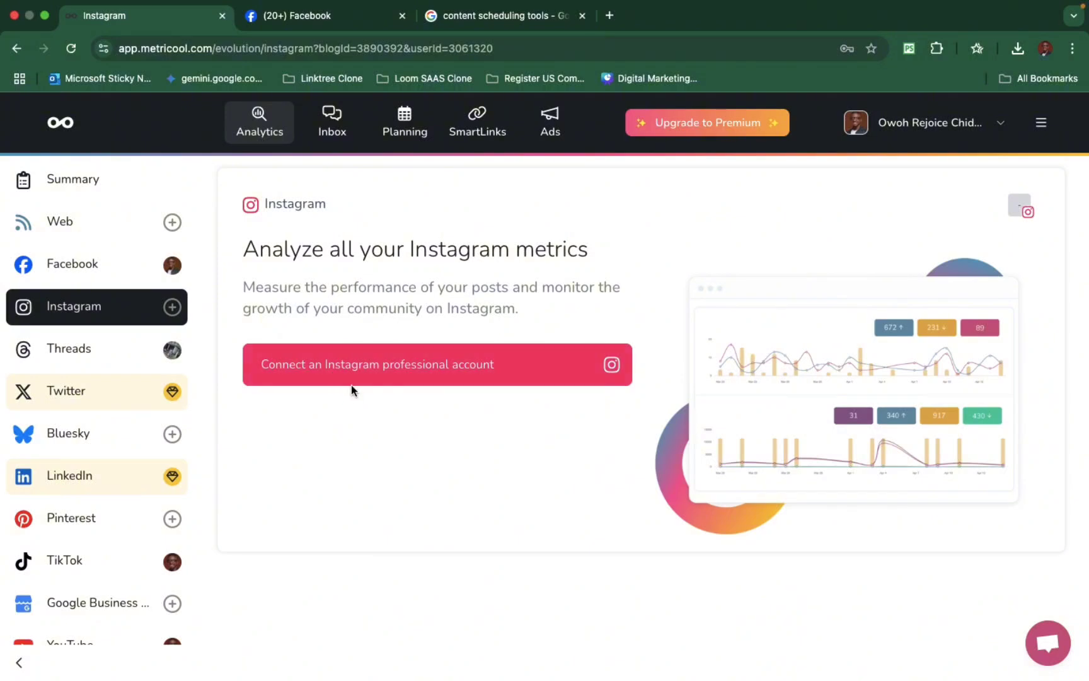
left_click(298, 380)
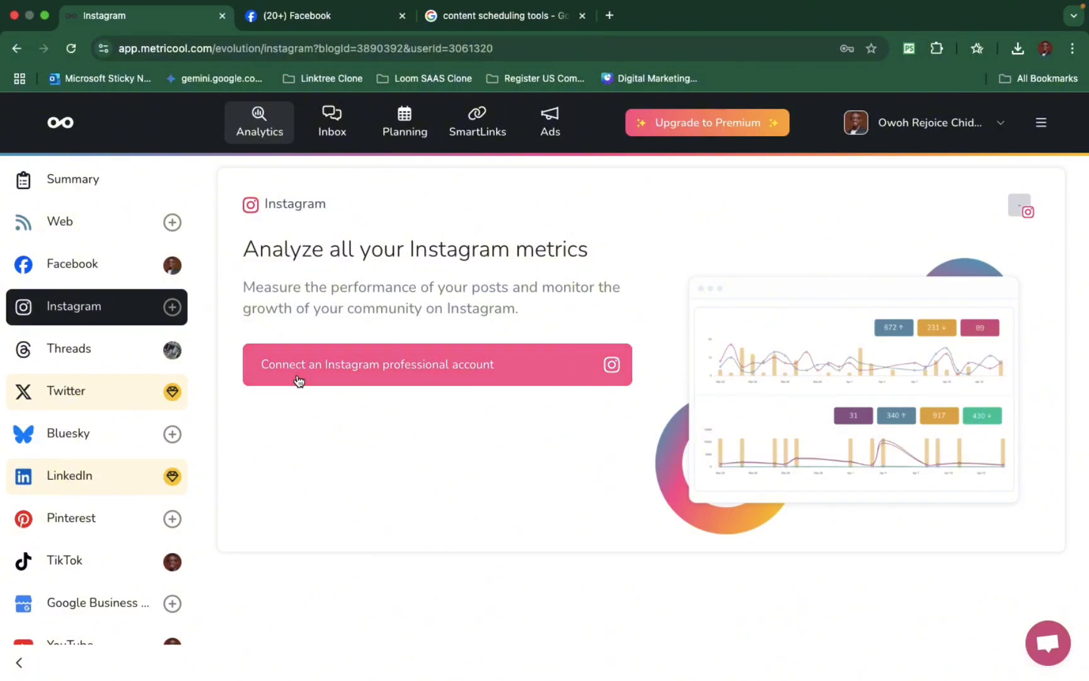
left_click(299, 380)
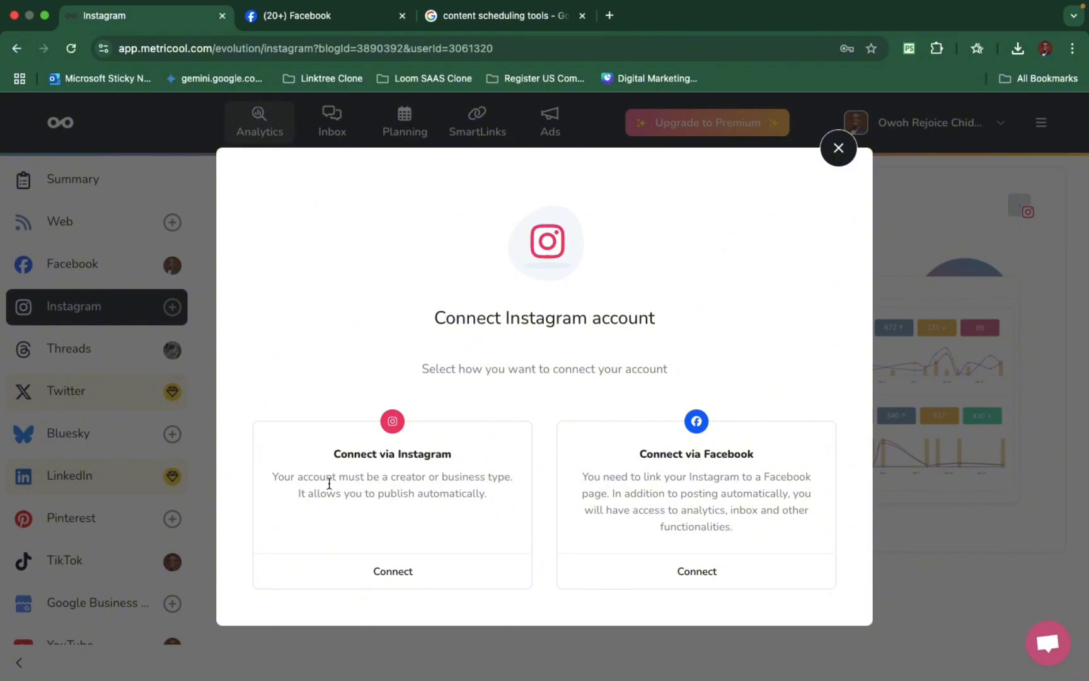
left_click_drag(341, 478, 359, 478)
left_click(417, 477)
Step: Search Google in a new tab for "how to connect instagram professional account" and expand the full AI Overview guide
left_click(609, 15)
type("how to connect i")
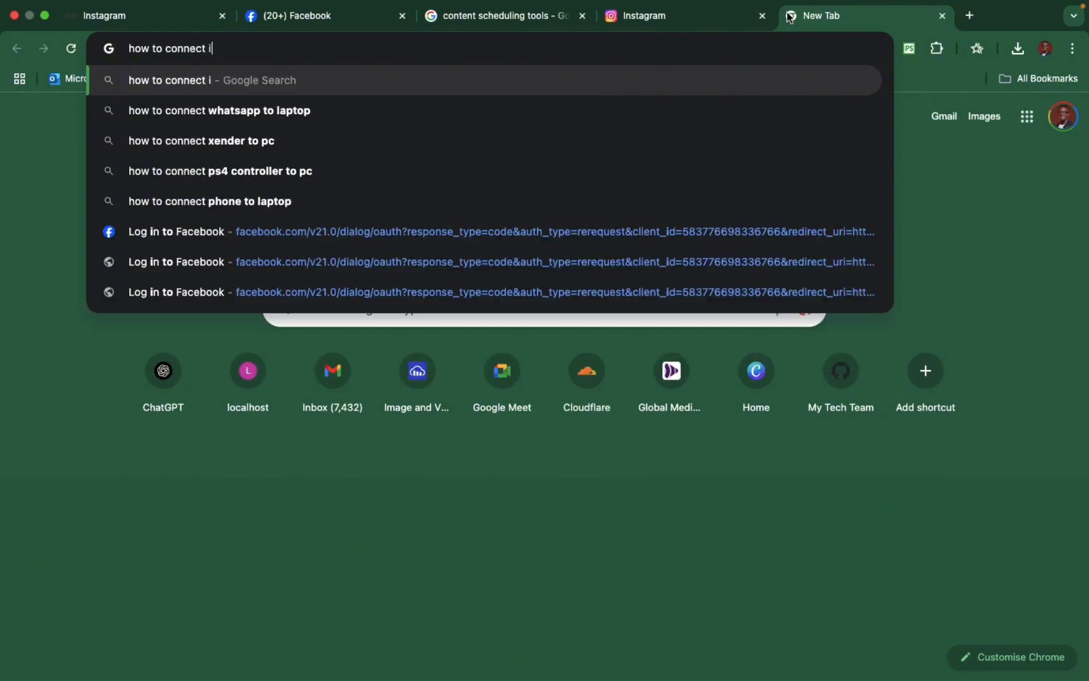
type("nstagram profess")
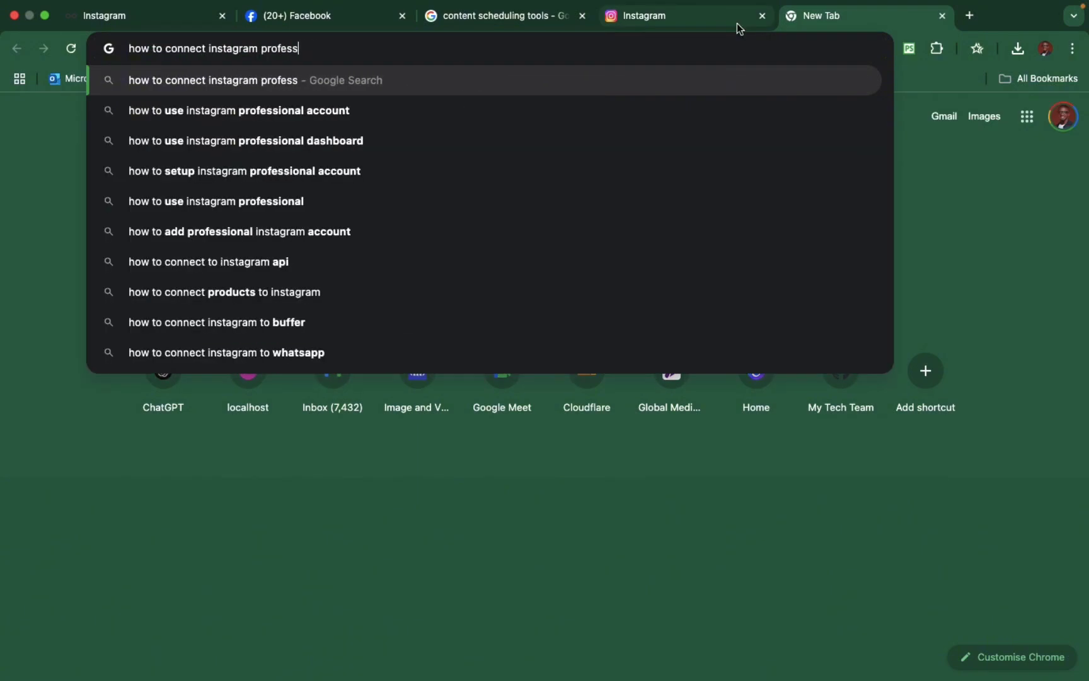
type("ional account")
key("Return")
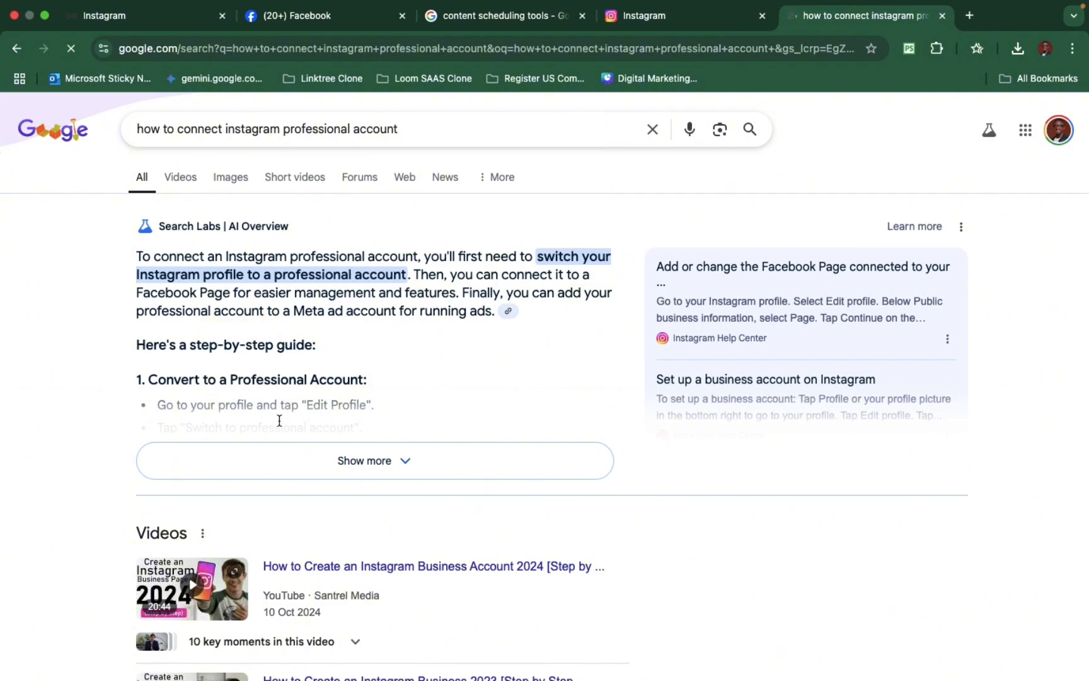
left_click(378, 464)
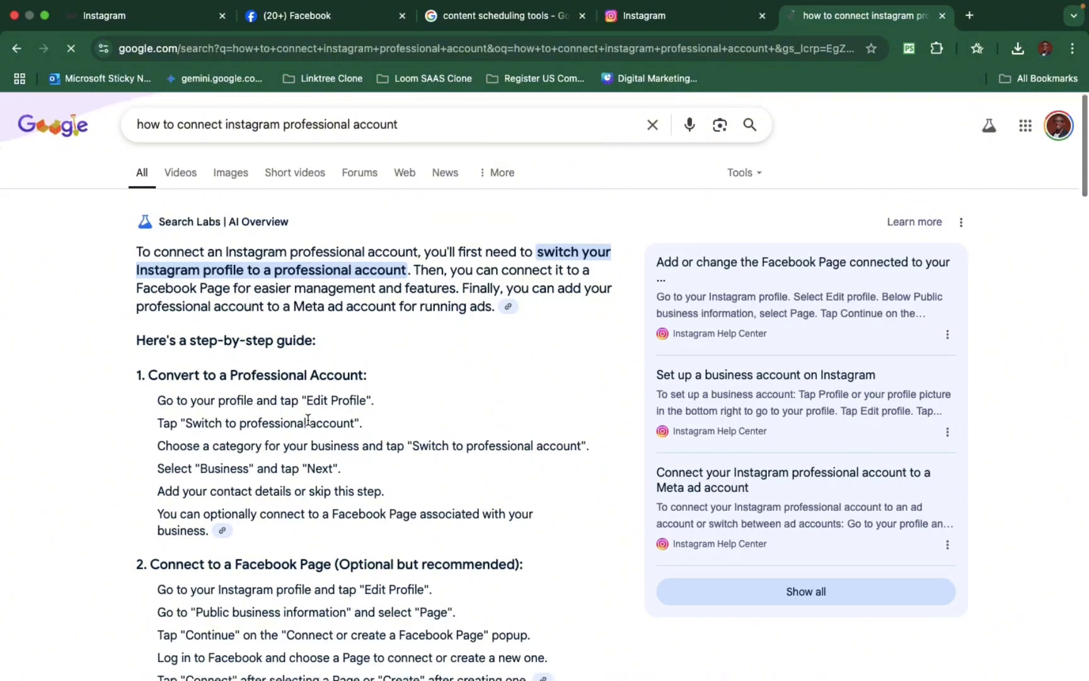
Step: Connect the account via Instagram, allowing metricool-IG to access and publish content and to access and manage insights
left_click(646, 15)
left_click(421, 572)
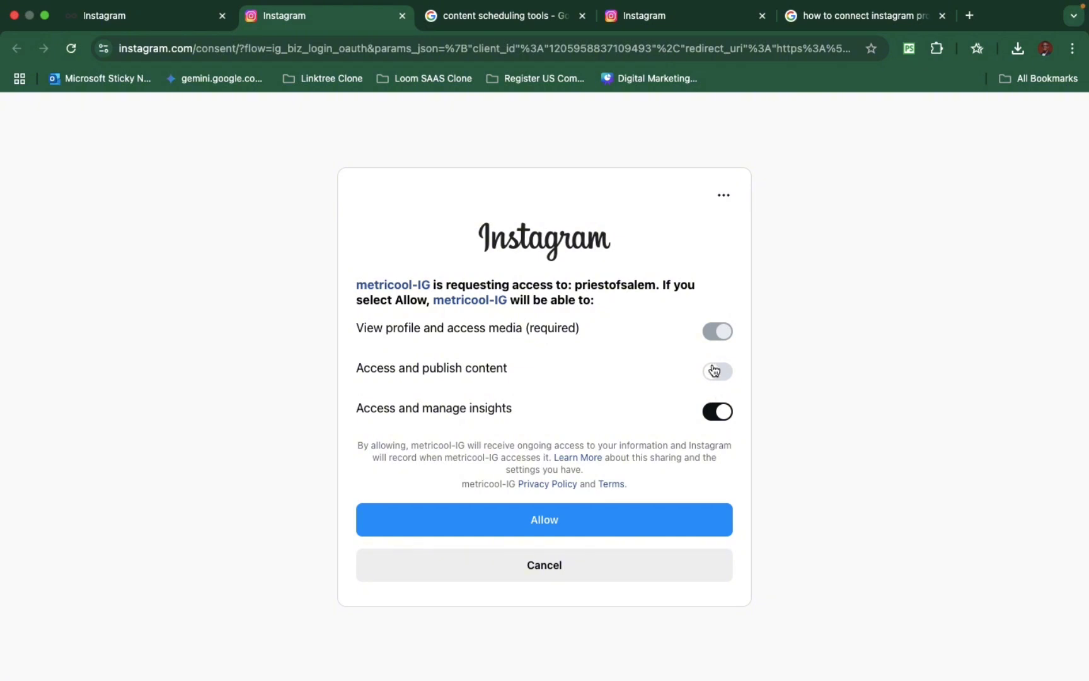
left_click(720, 416)
left_click(717, 413)
left_click(719, 378)
left_click(474, 515)
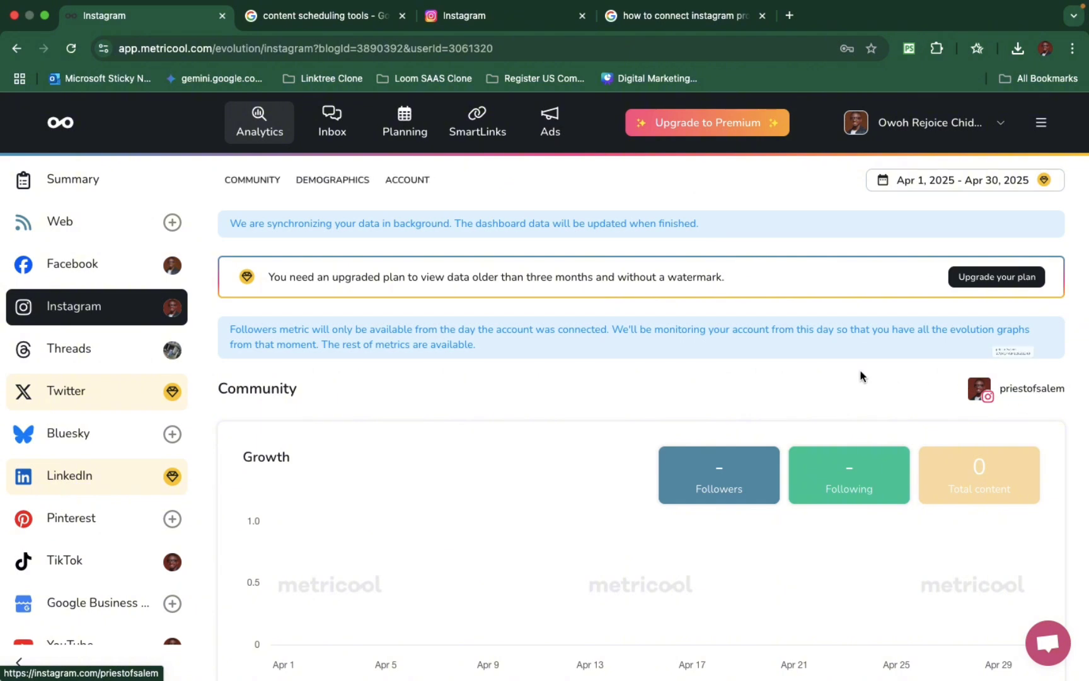
Step: View the analytics sections of the connected Facebook, Instagram and Threads accounts in turn
left_click(83, 270)
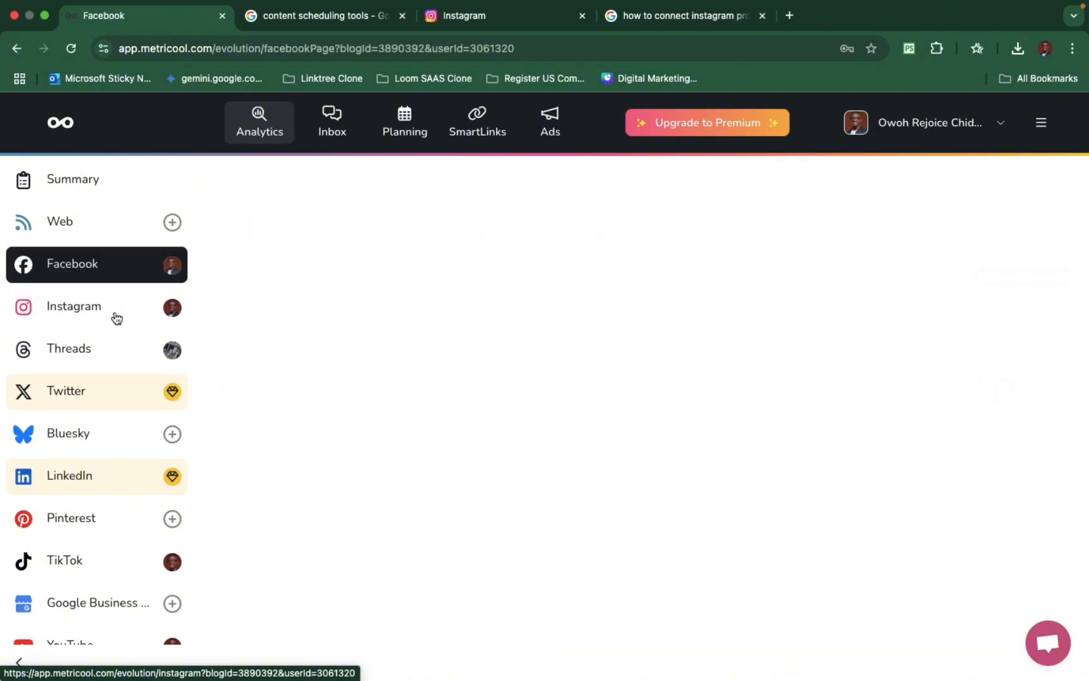
left_click(115, 295)
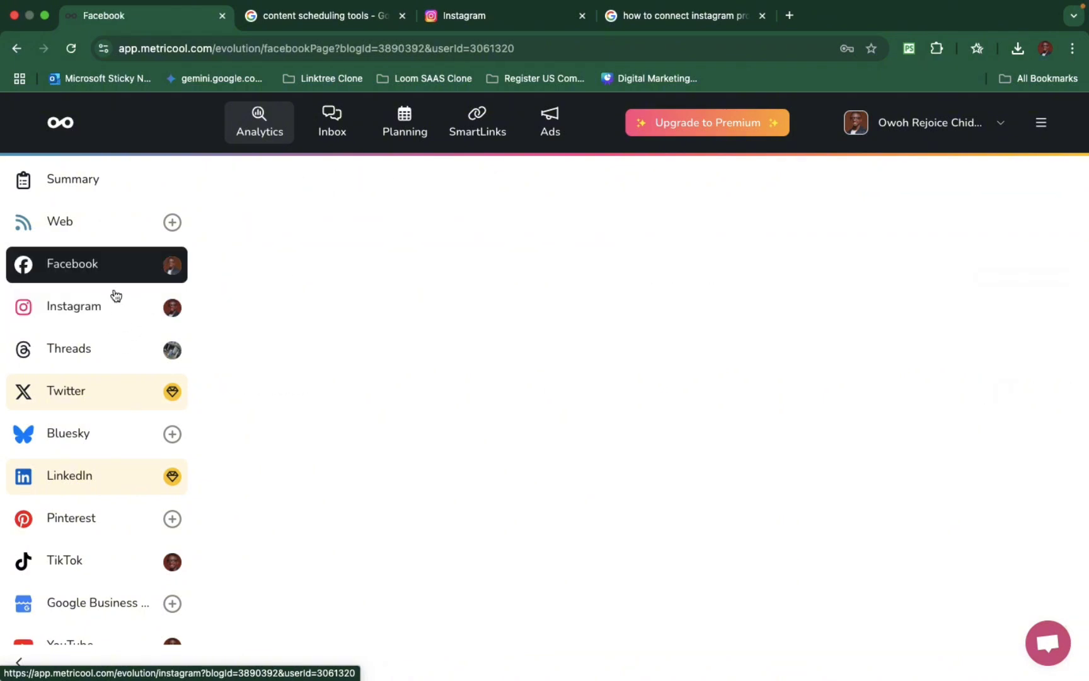
left_click(111, 352)
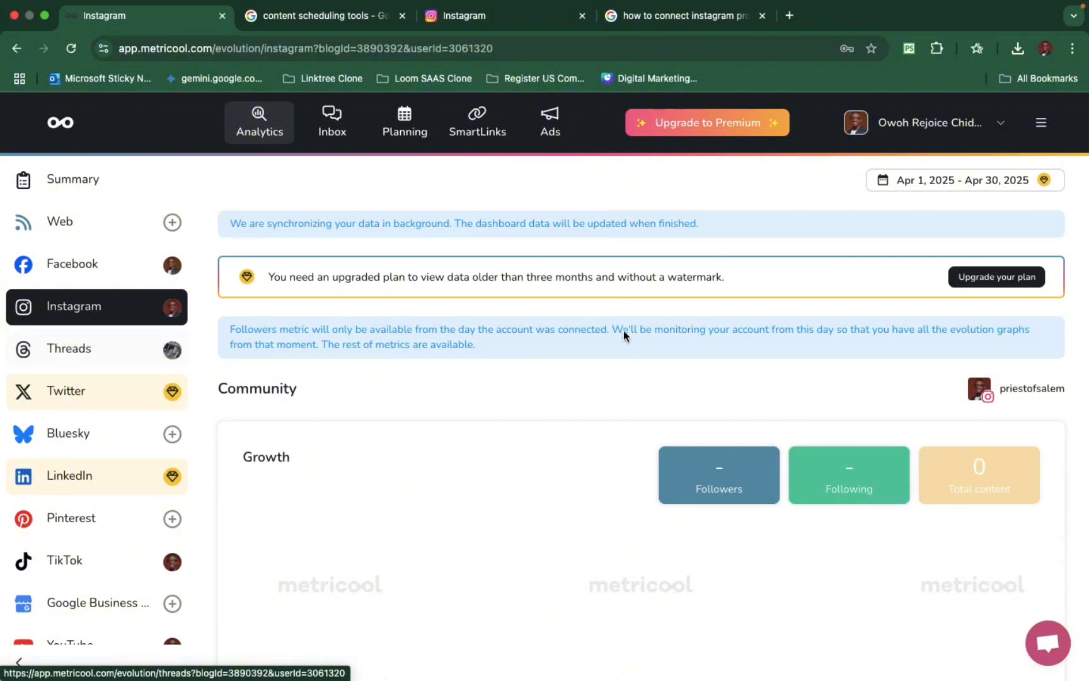
Step: Look through the remaining networks available for connection, from Twitter and LinkedIn to YouTube, Meta Ads and Google Ads
scroll(81, 419, "down", 1)
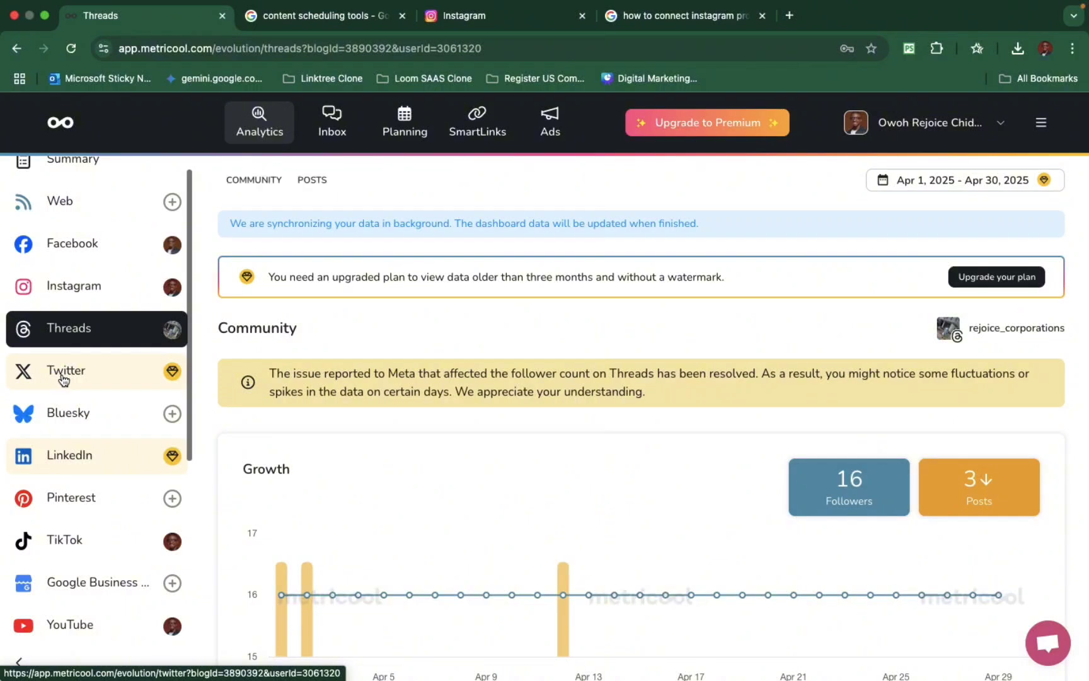
scroll(64, 377, "down", 1)
scroll(69, 353, "down", 1)
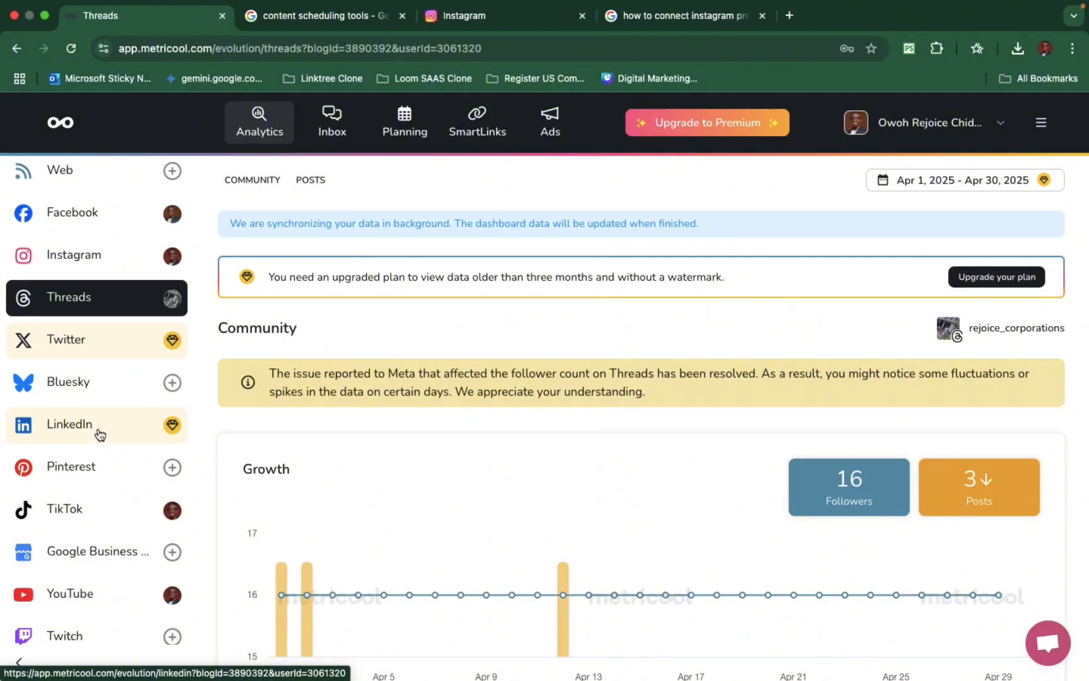
scroll(85, 435, "down", 1)
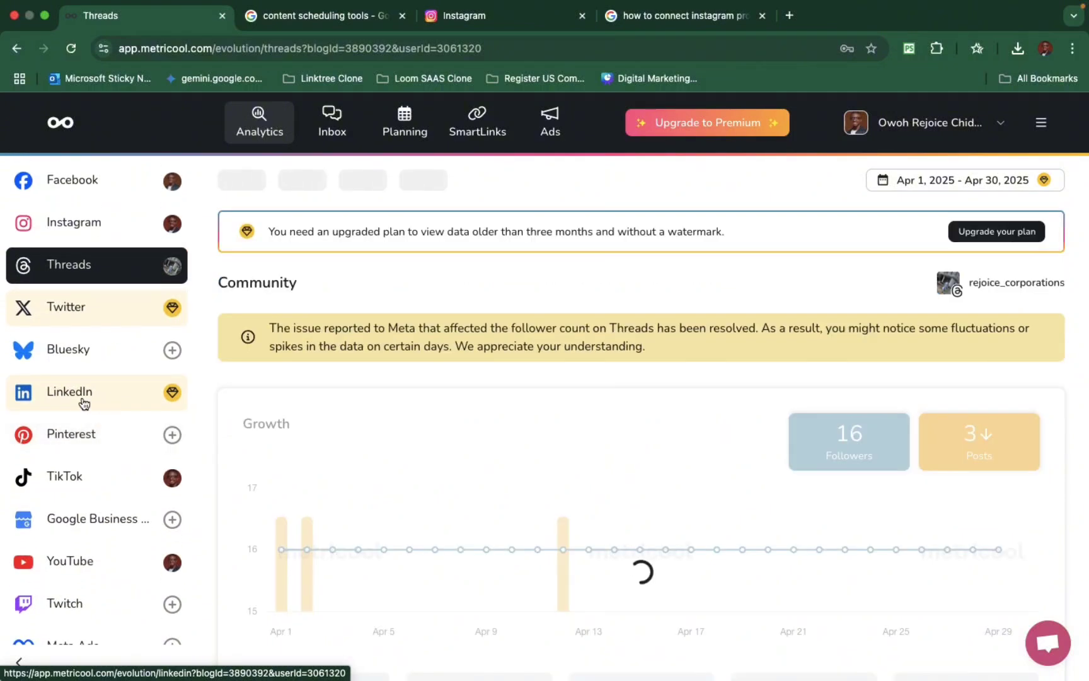
scroll(96, 386, "down", 1)
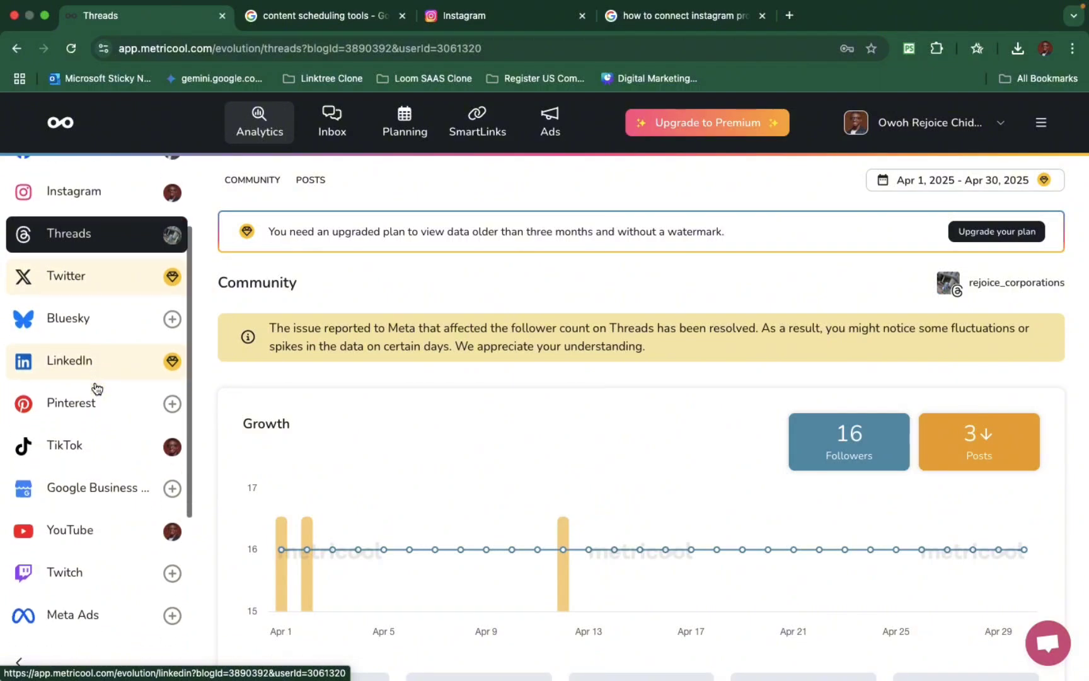
scroll(93, 396, "up", 1)
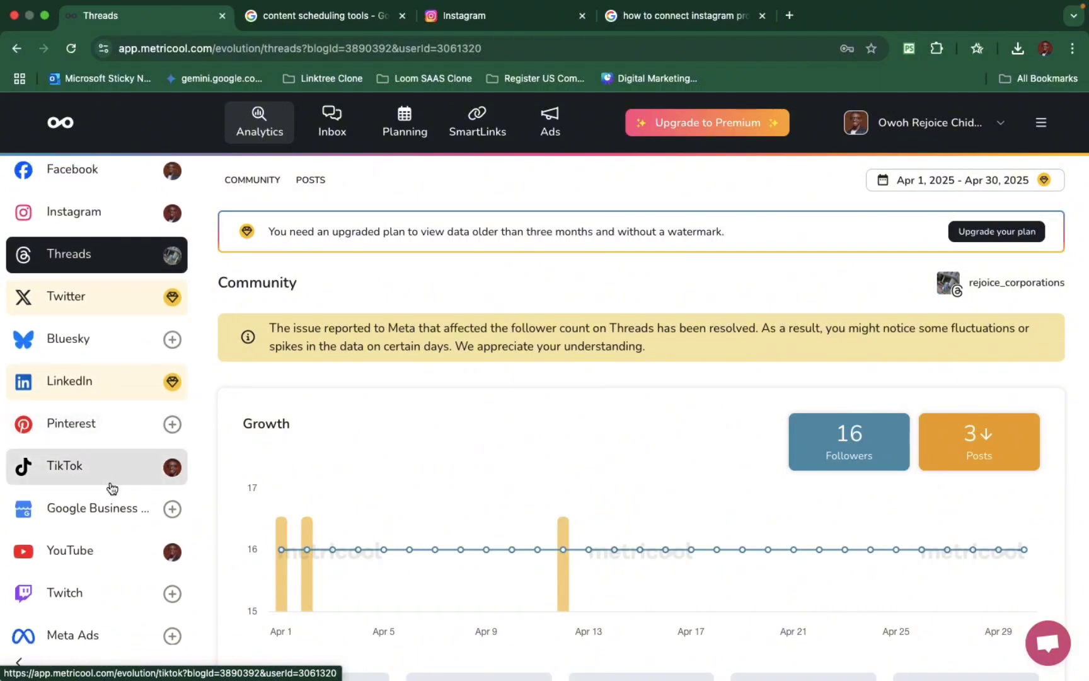
scroll(110, 488, "down", 1)
scroll(127, 495, "down", 1)
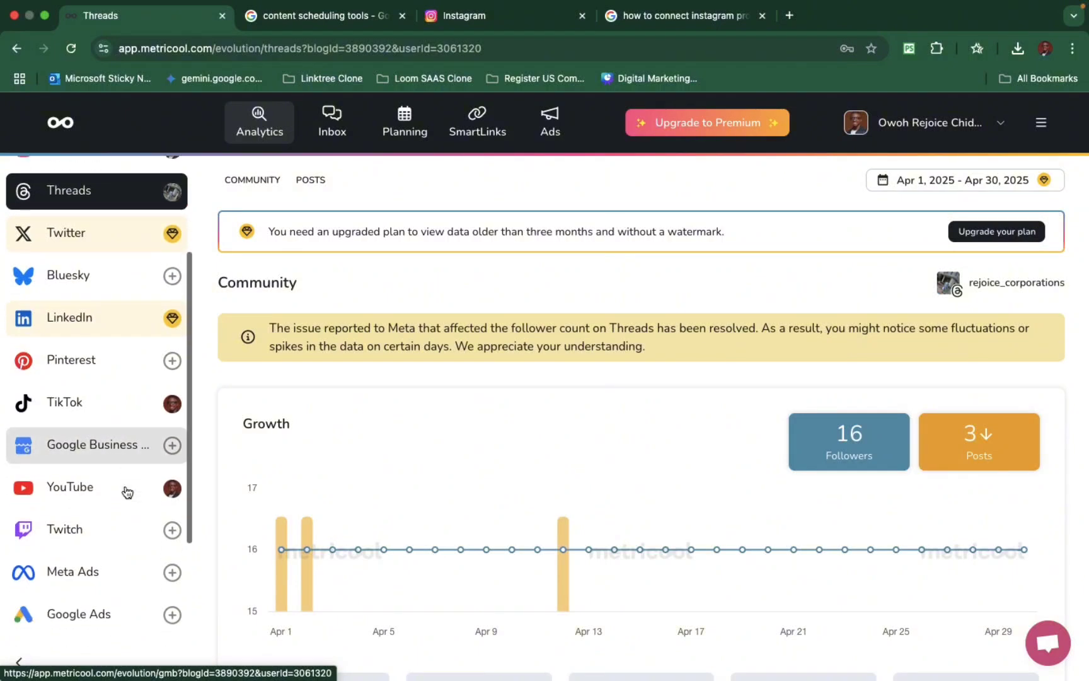
Step: Look through the rest of the analytics list, from TikTok Ads to Reports, Hashtag Tracker and Brand settings
scroll(120, 490, "down", 5)
scroll(113, 489, "up", 1)
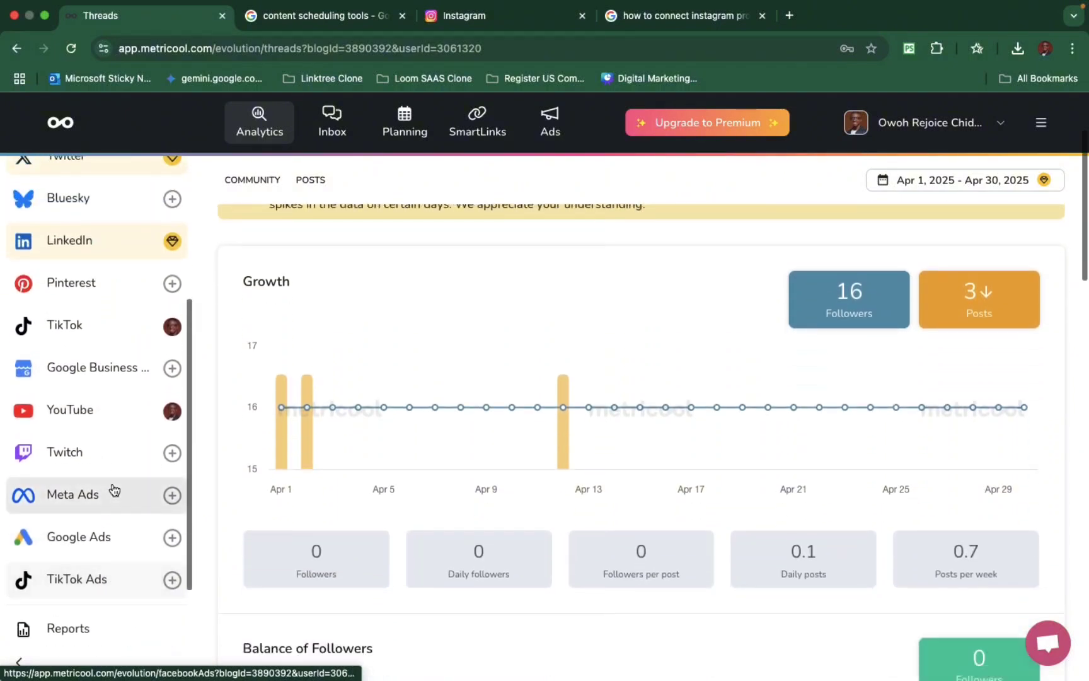
scroll(112, 490, "down", 3)
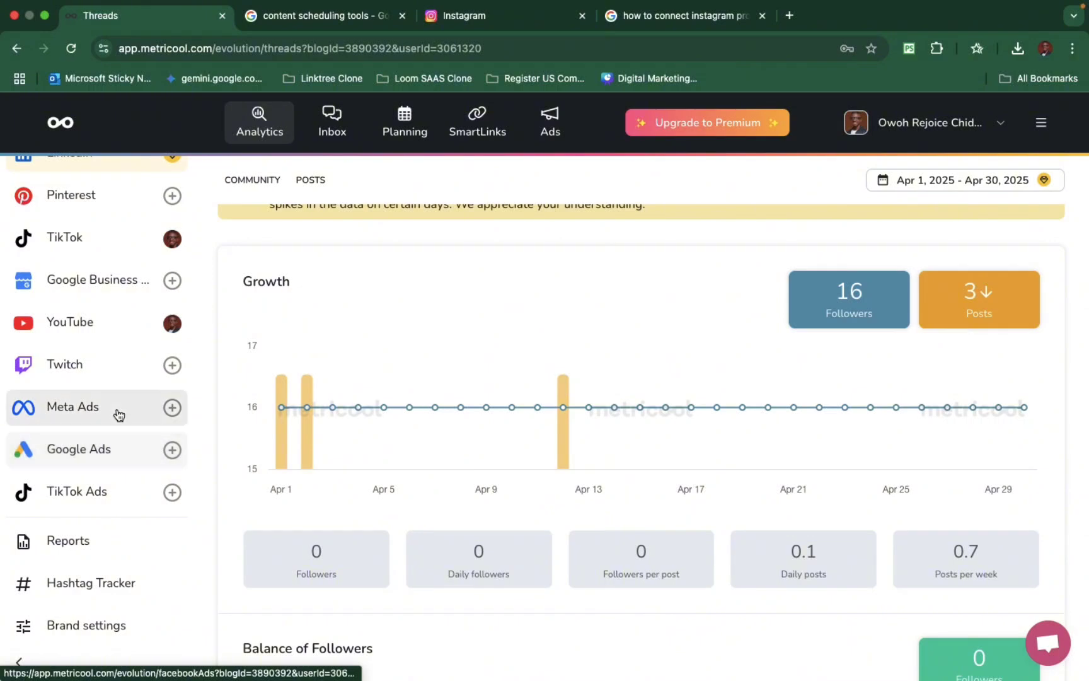
scroll(112, 403, "up", 10)
scroll(246, 382, "up", 5)
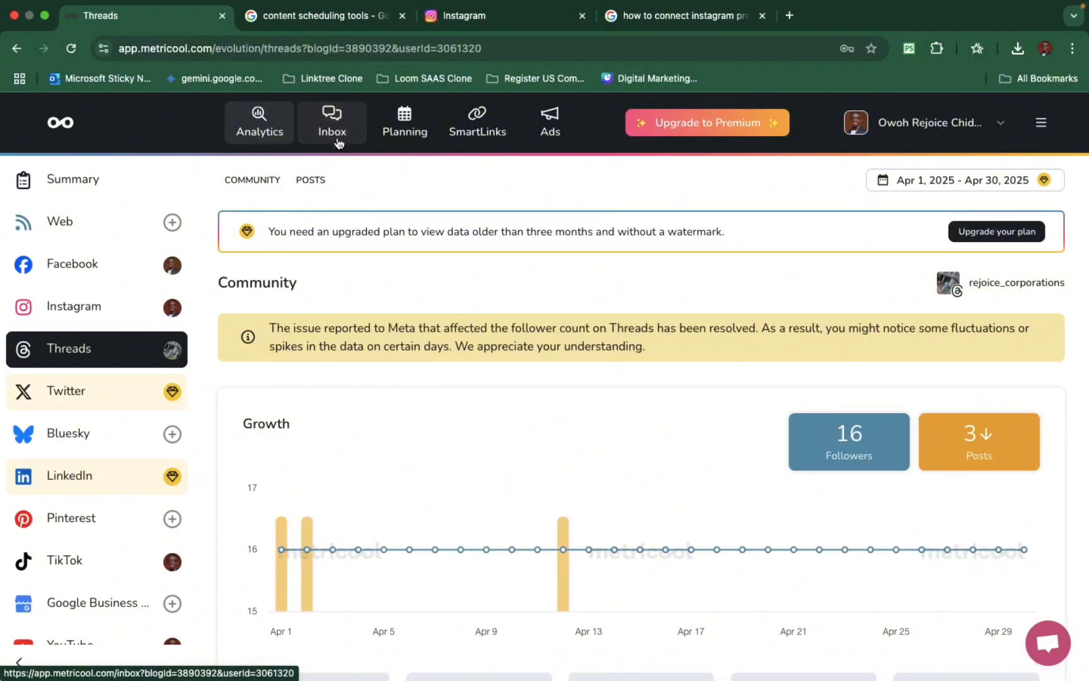
Step: View the weekly Planning calendar and the unresolved conversations in the Inbox
left_click(339, 142)
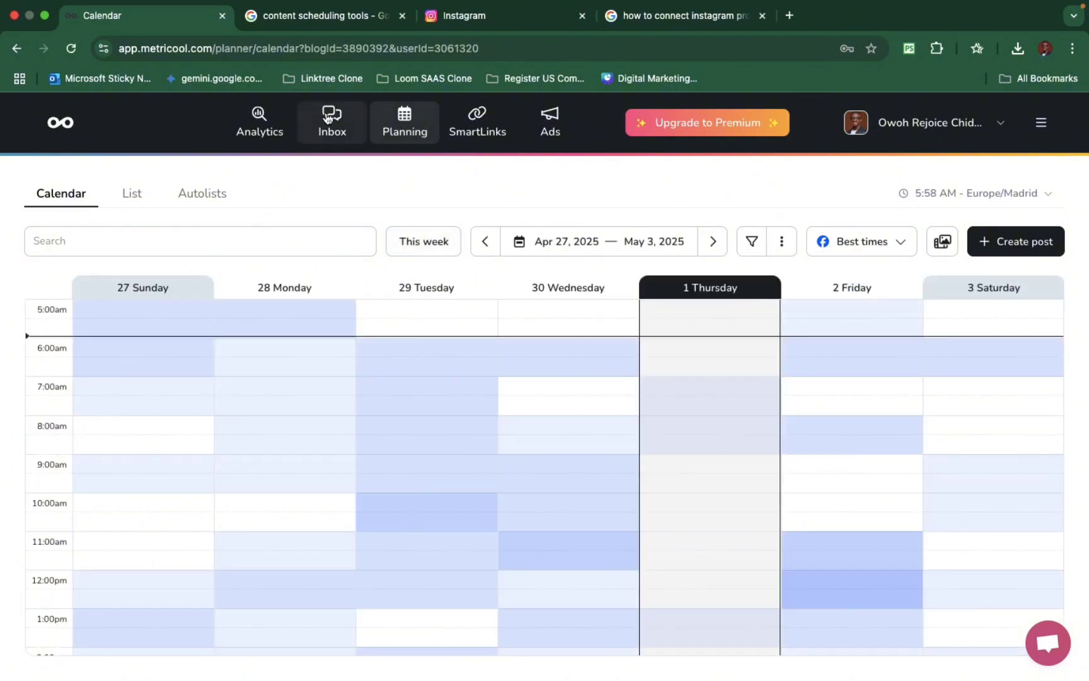
scroll(666, 389, "down", 1)
scroll(667, 386, "up", 5)
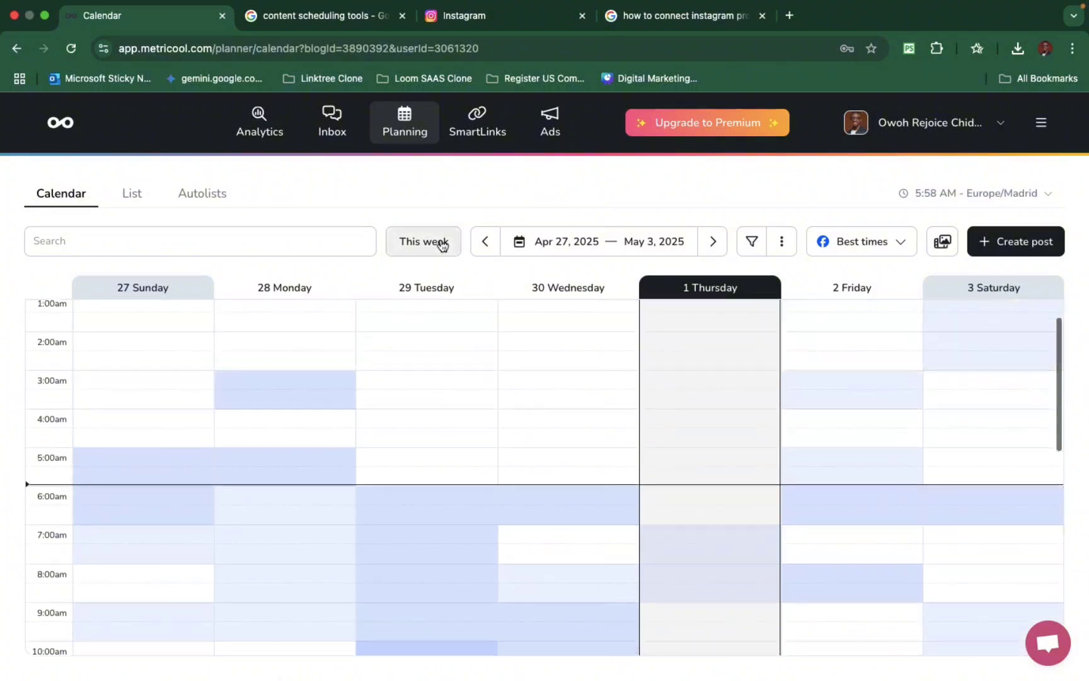
left_click(325, 126)
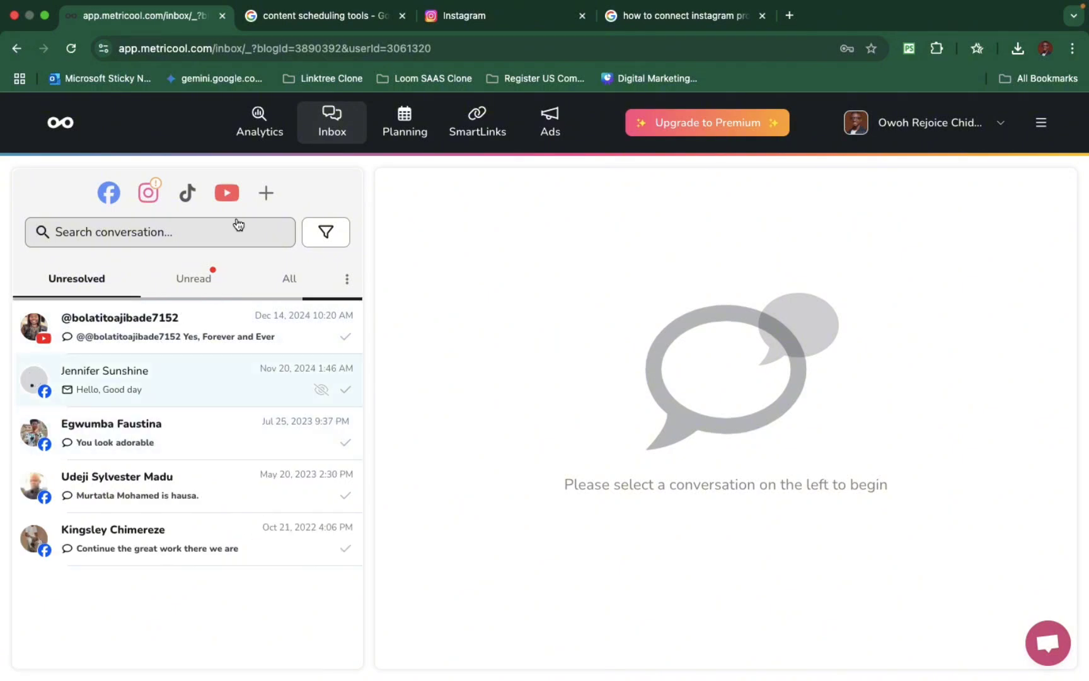
Step: Create a new Facebook post from the Planning calendar with the text "Hello Everyone, I am" followed by the account owner's name
left_click(407, 131)
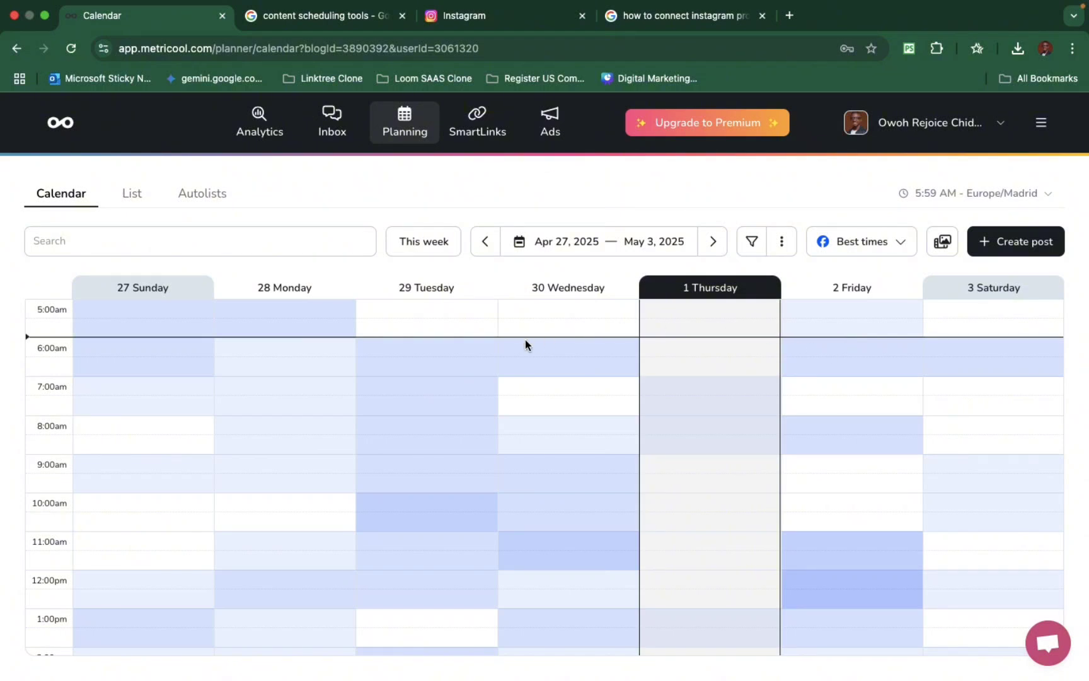
left_click(1011, 242)
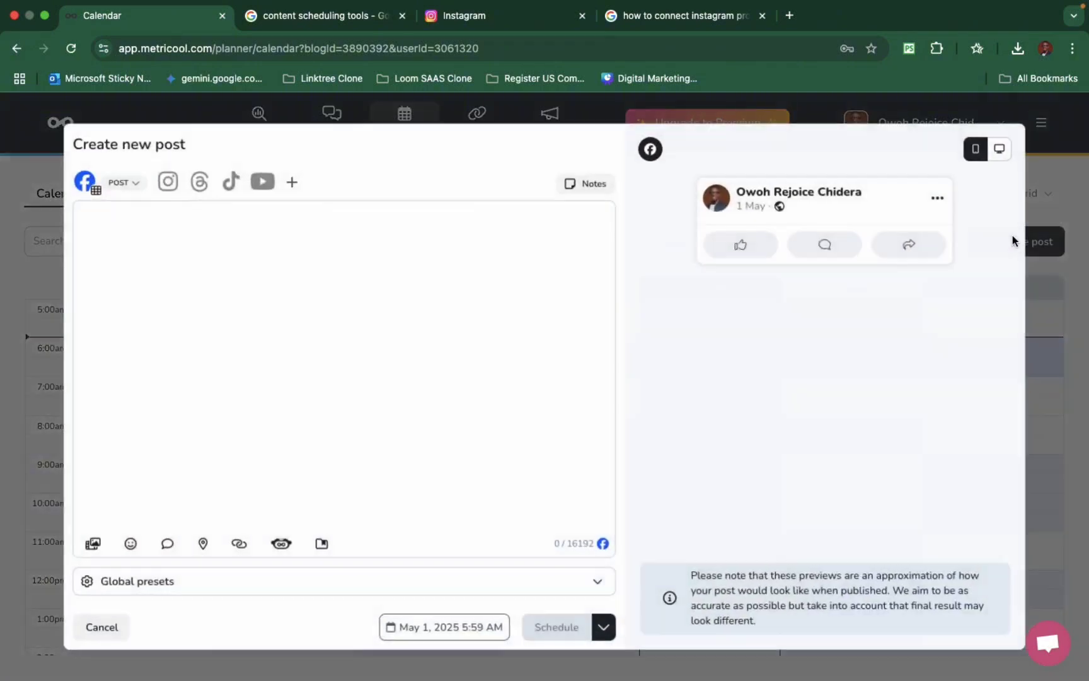
left_click(201, 243)
type("Hie")
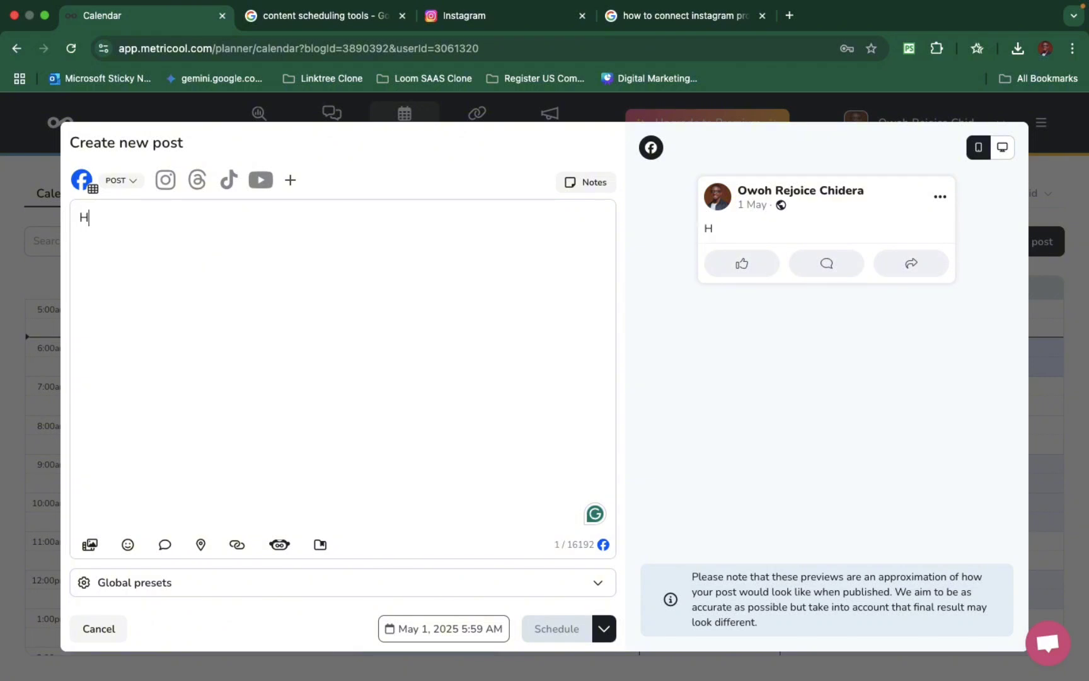
key("BackSpace")
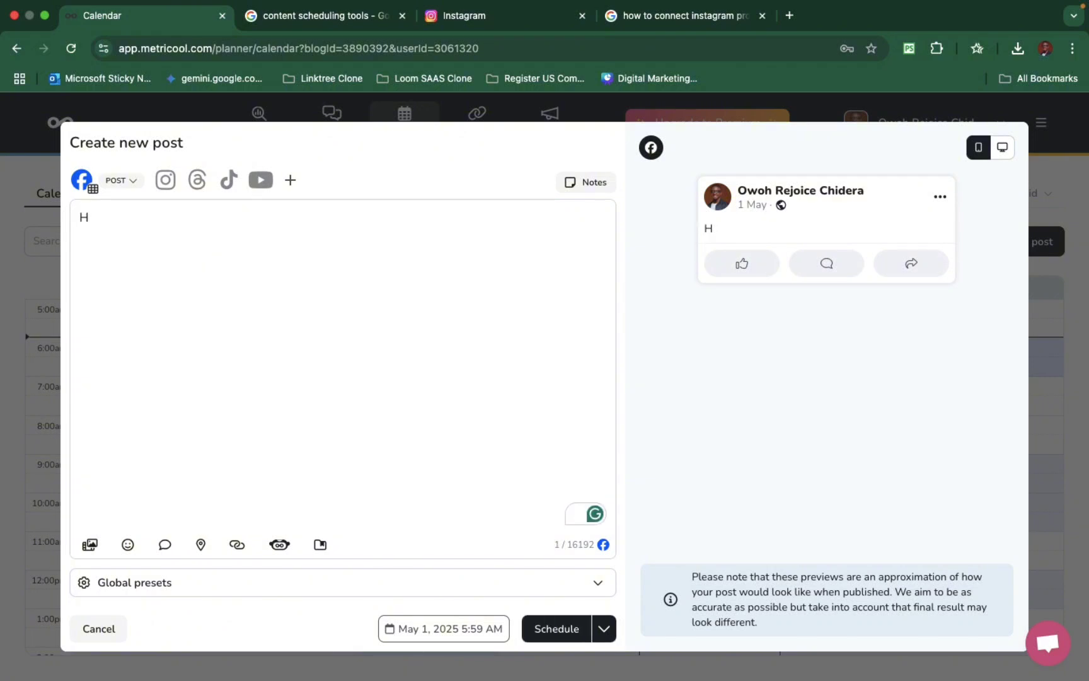
type("El")
key("BackSpace")
key("BackSpace")
type("Hello Ev")
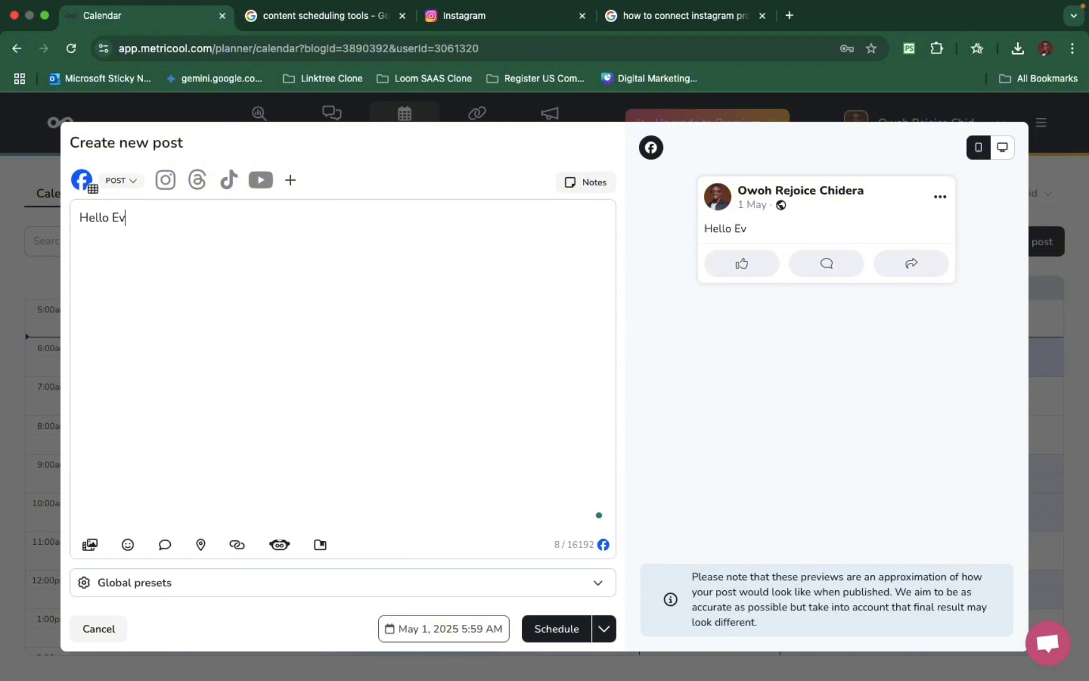
type("ryon")
type("one")
type(", I am Rejo")
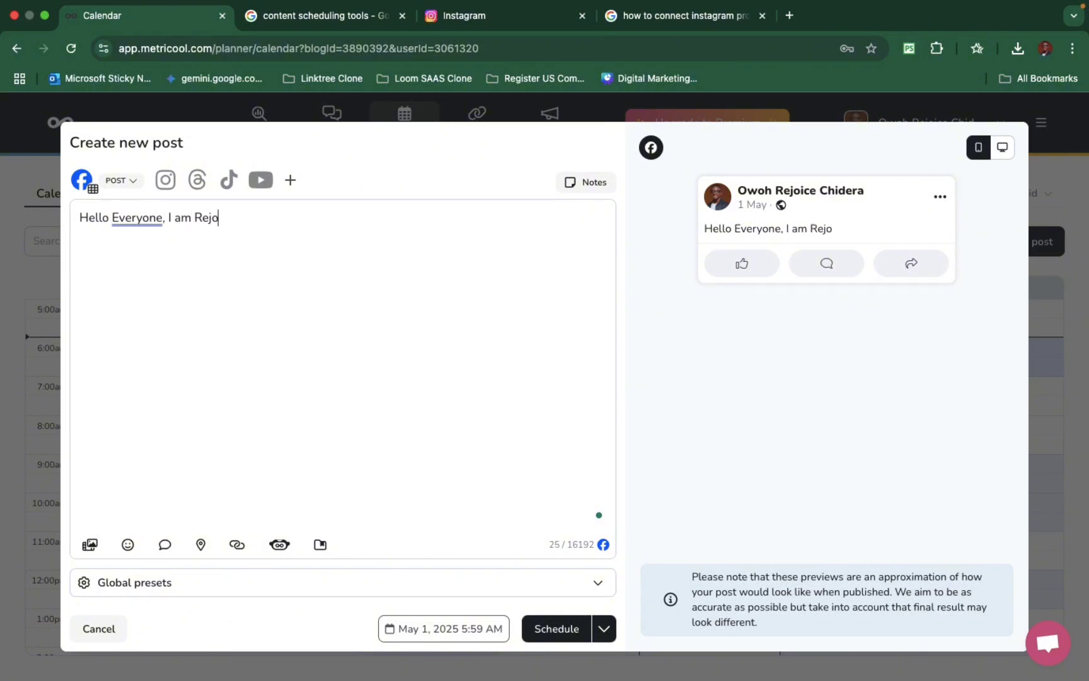
type("ice CHider")
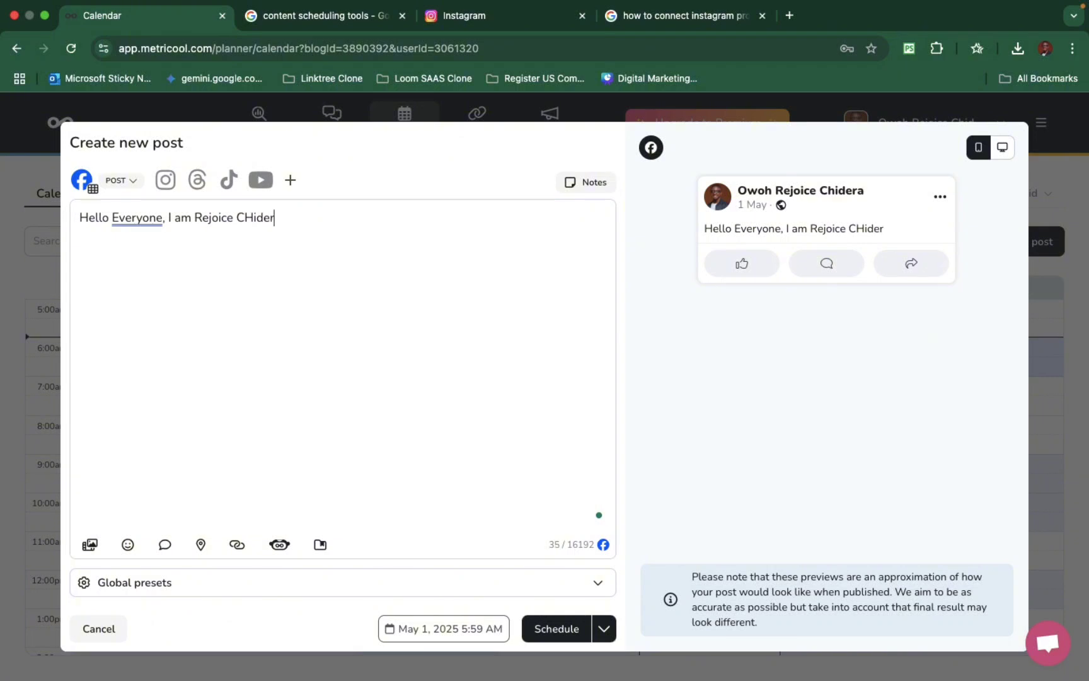
key("BackSpace")
key("BackSpace")
key("BackSpace")
key("BackSpace")
Step: Preview the Facebook publication as a Reel and as a Story before returning it to the standard Post format
left_click(126, 183)
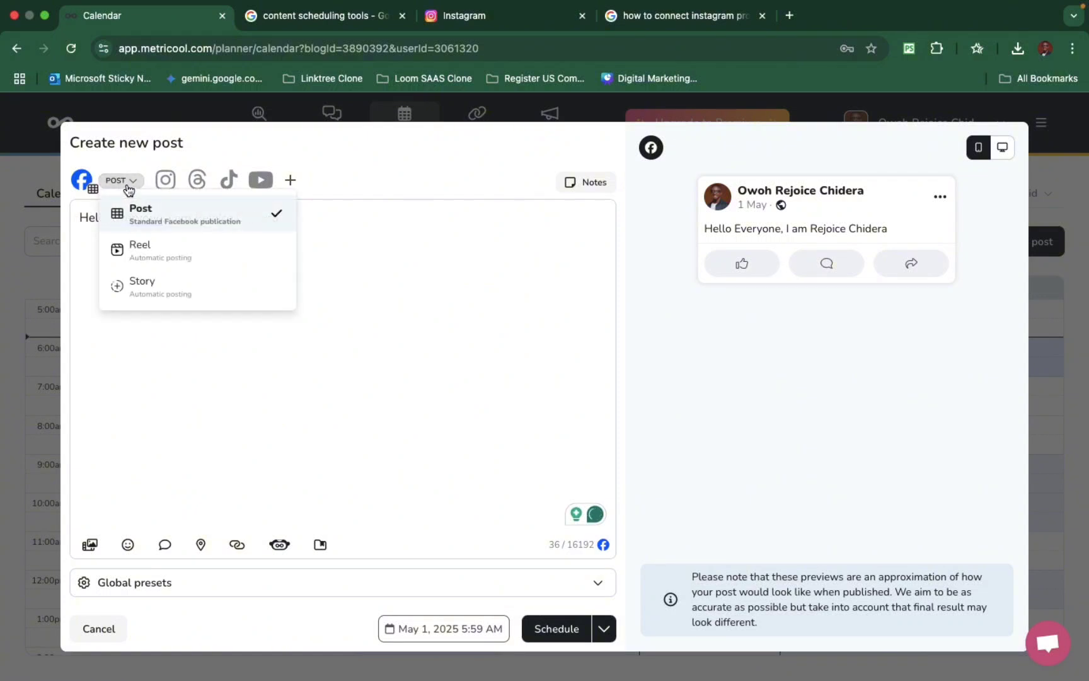
left_click(218, 407)
left_click(121, 181)
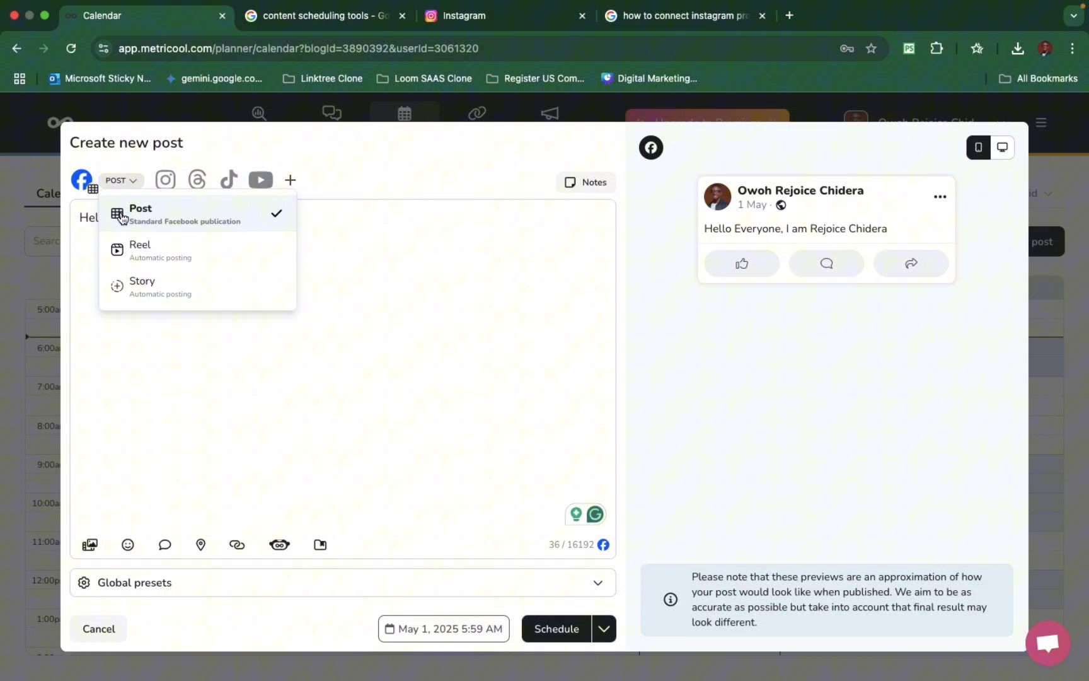
left_click(132, 245)
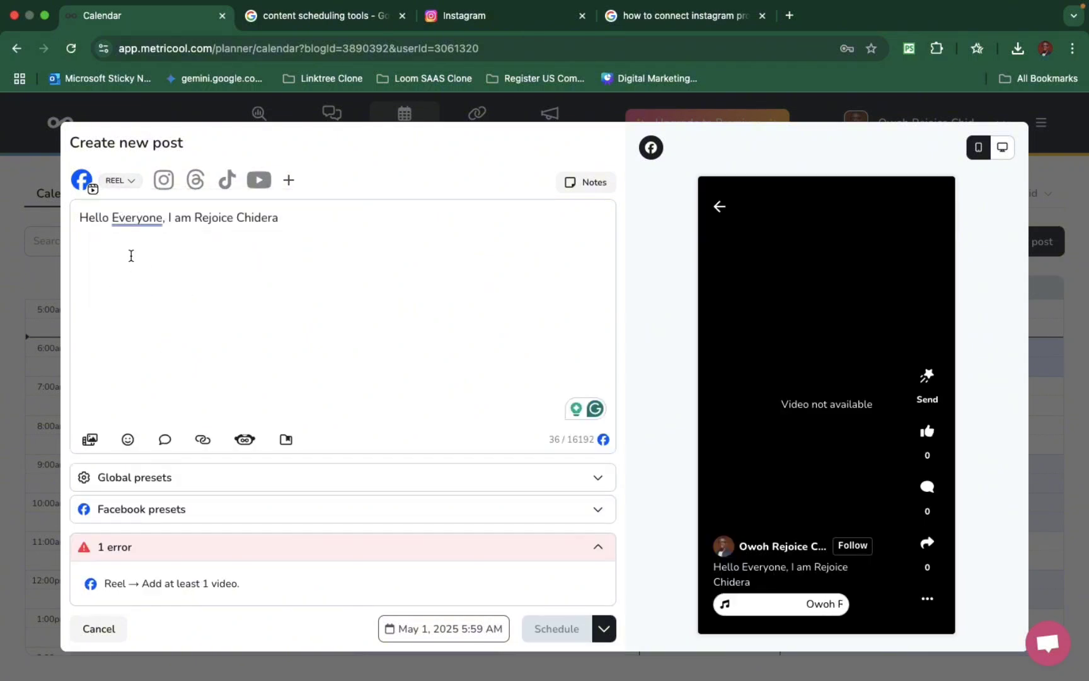
left_click(120, 181)
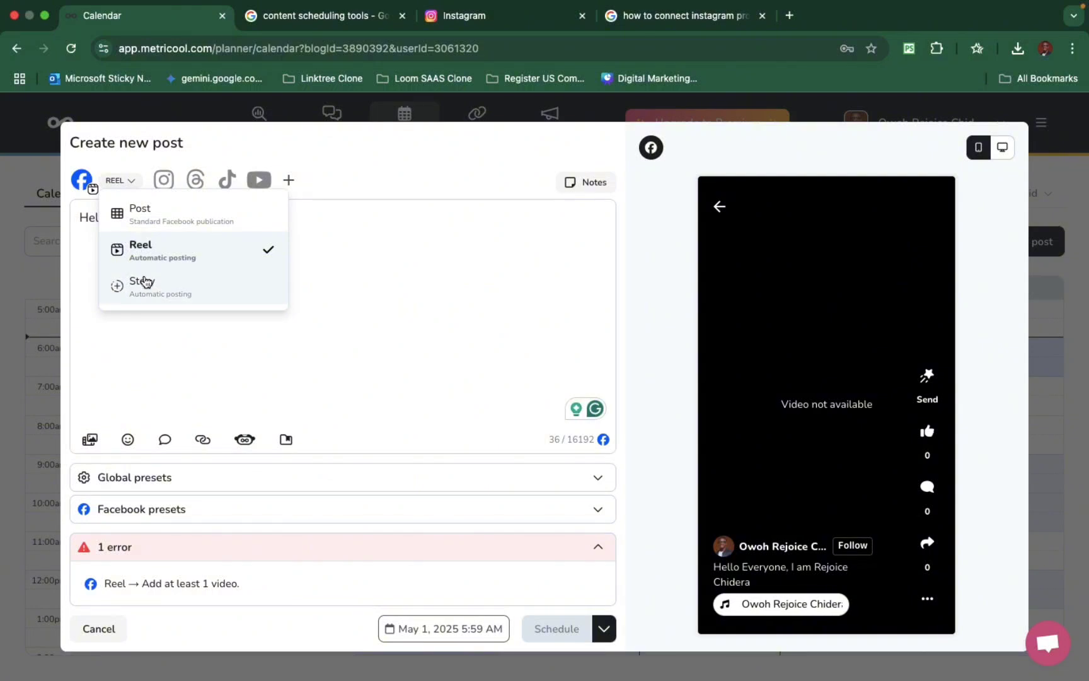
left_click(144, 282)
left_click(124, 183)
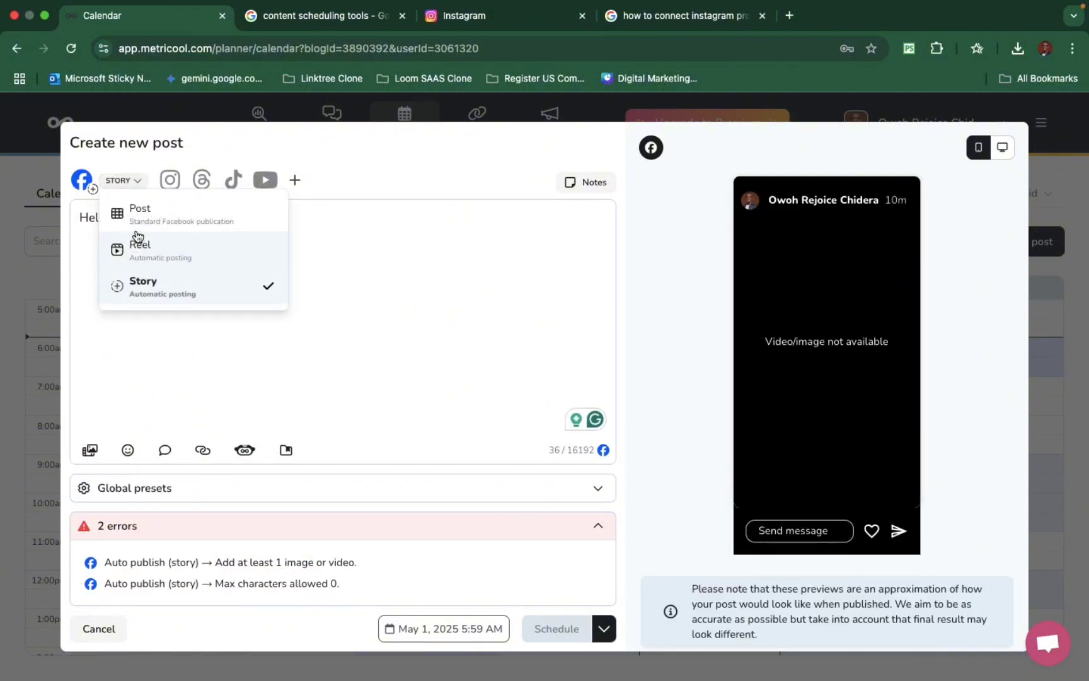
left_click(140, 211)
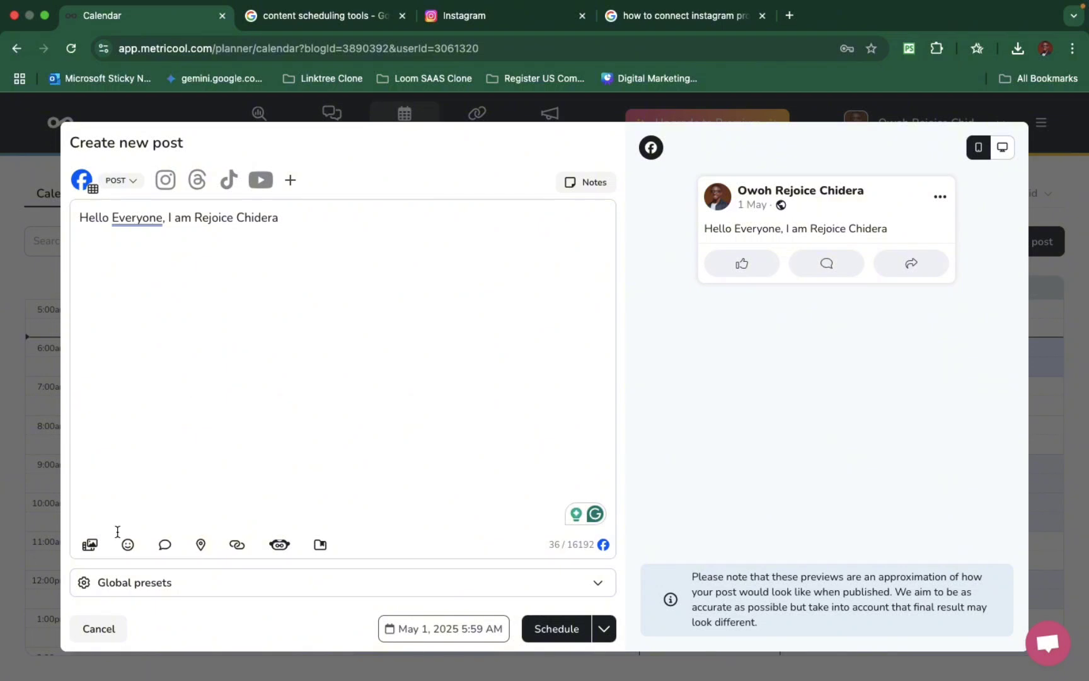
Step: Attach the February portrait image from the computer to the post, searching for the file by the person's name
left_click(90, 542)
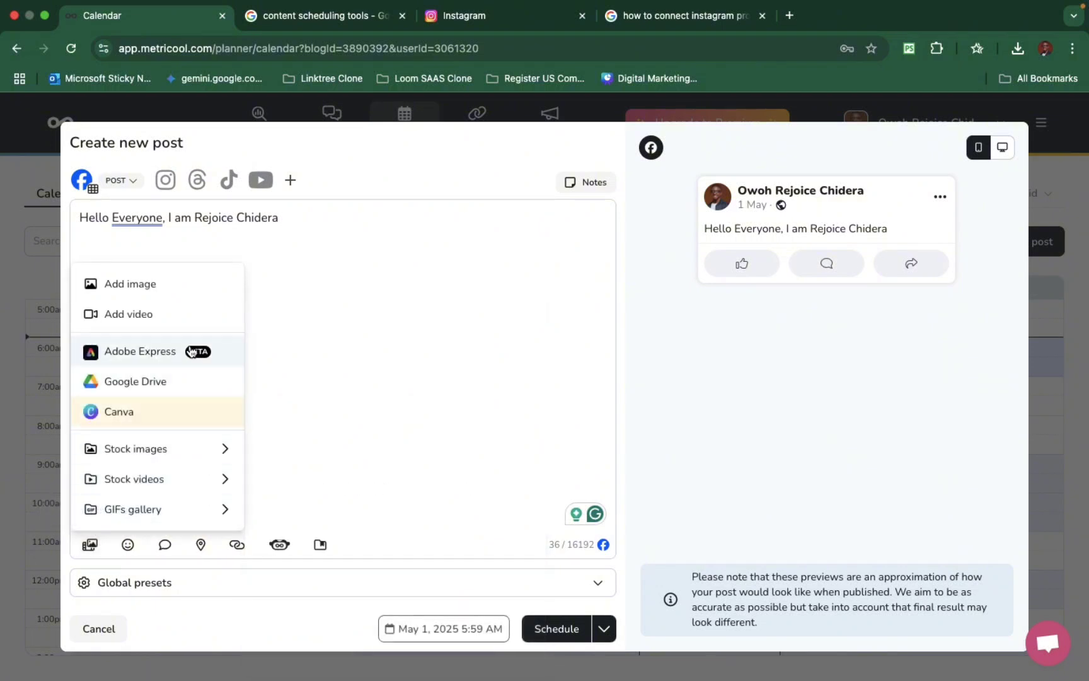
left_click(156, 295)
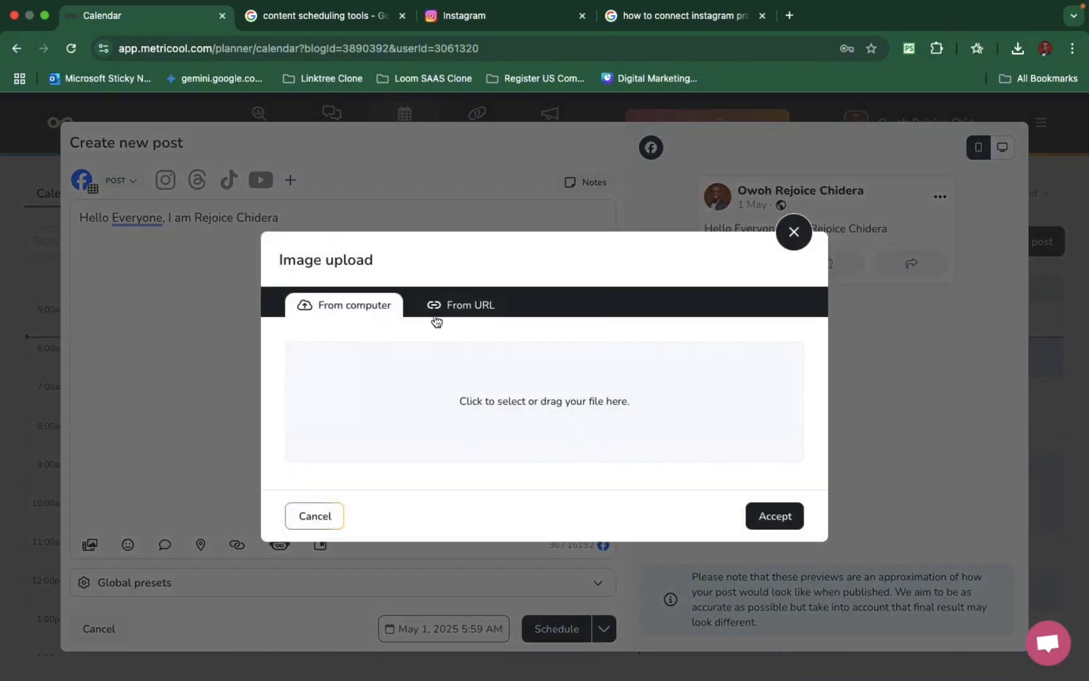
left_click(448, 307)
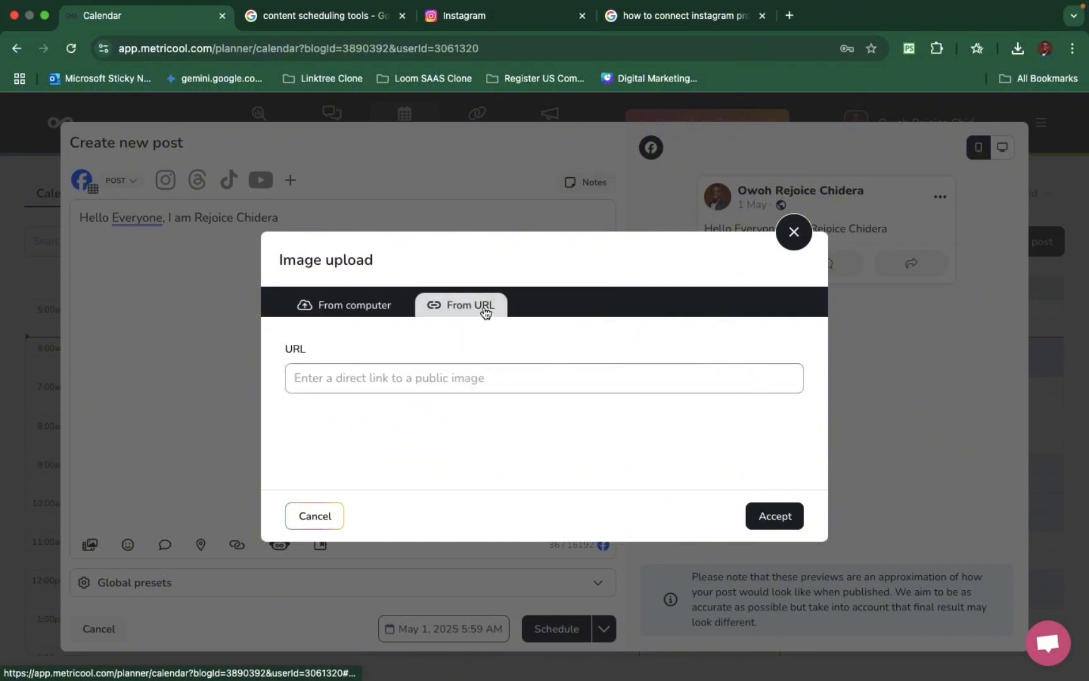
left_click(346, 306)
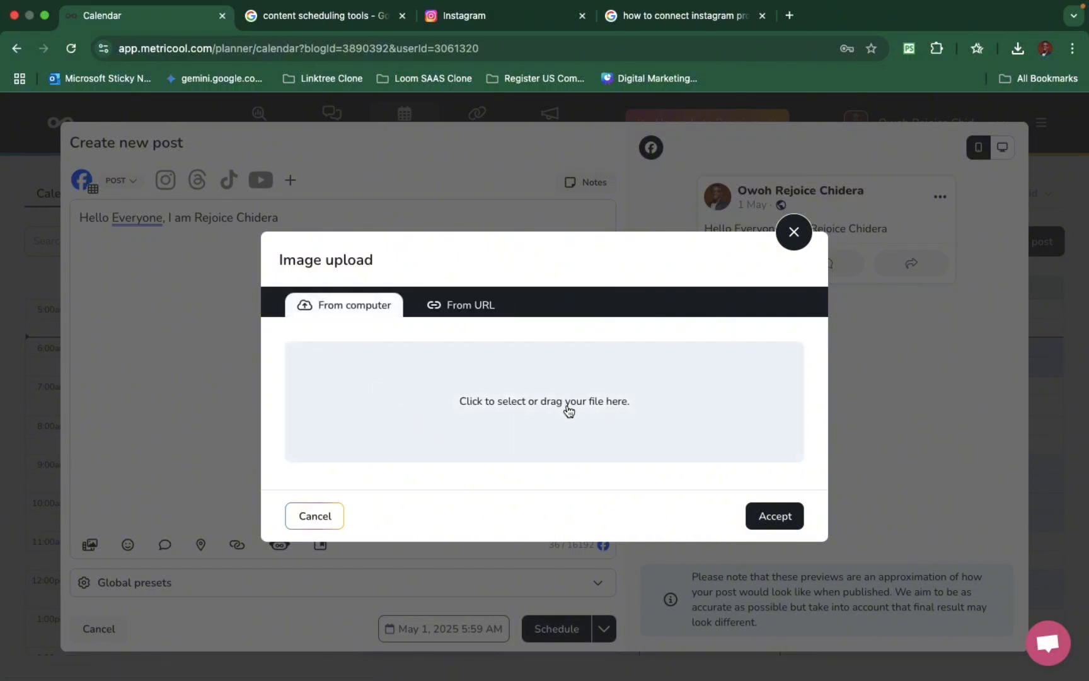
left_click(573, 380)
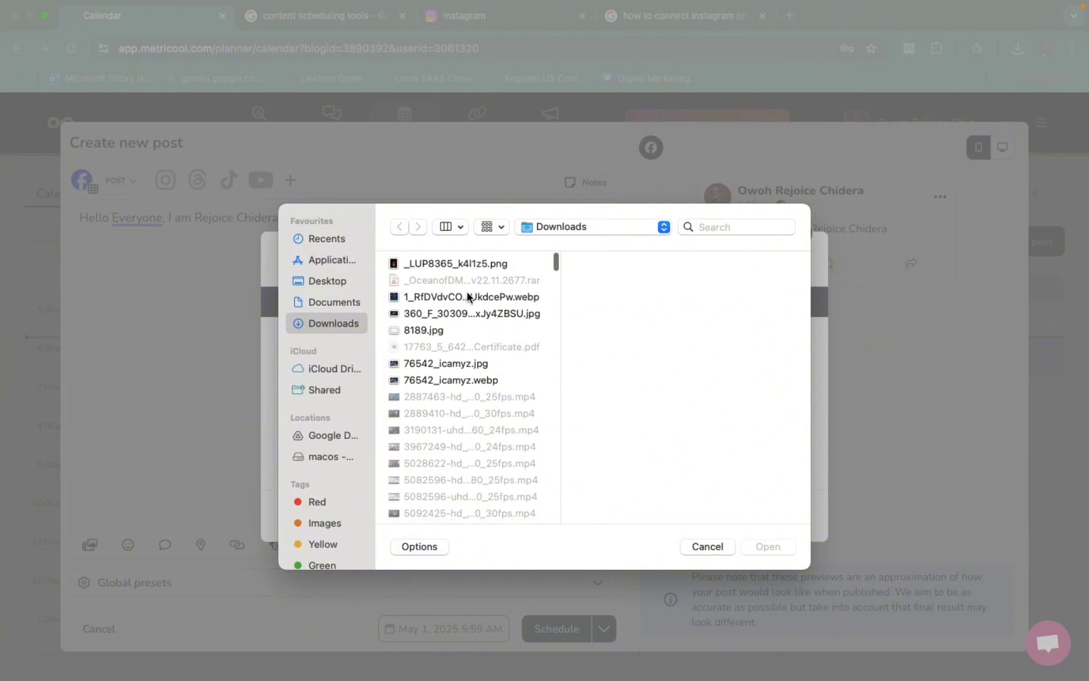
scroll(469, 293, "down", 10)
left_click(716, 227)
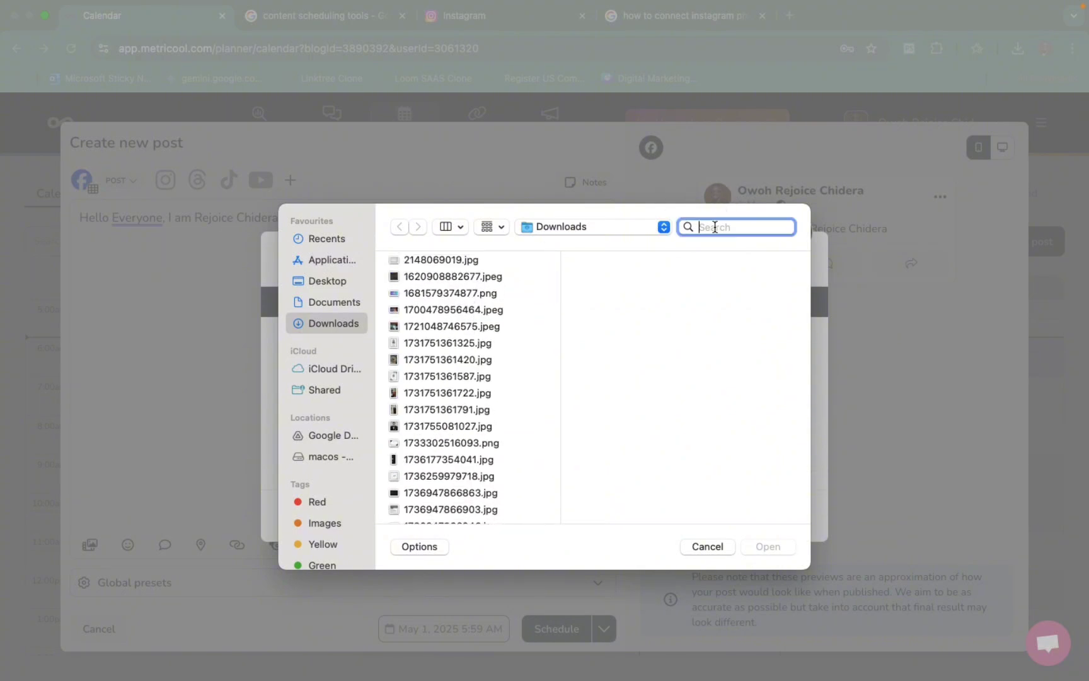
type("chidera")
key("Return")
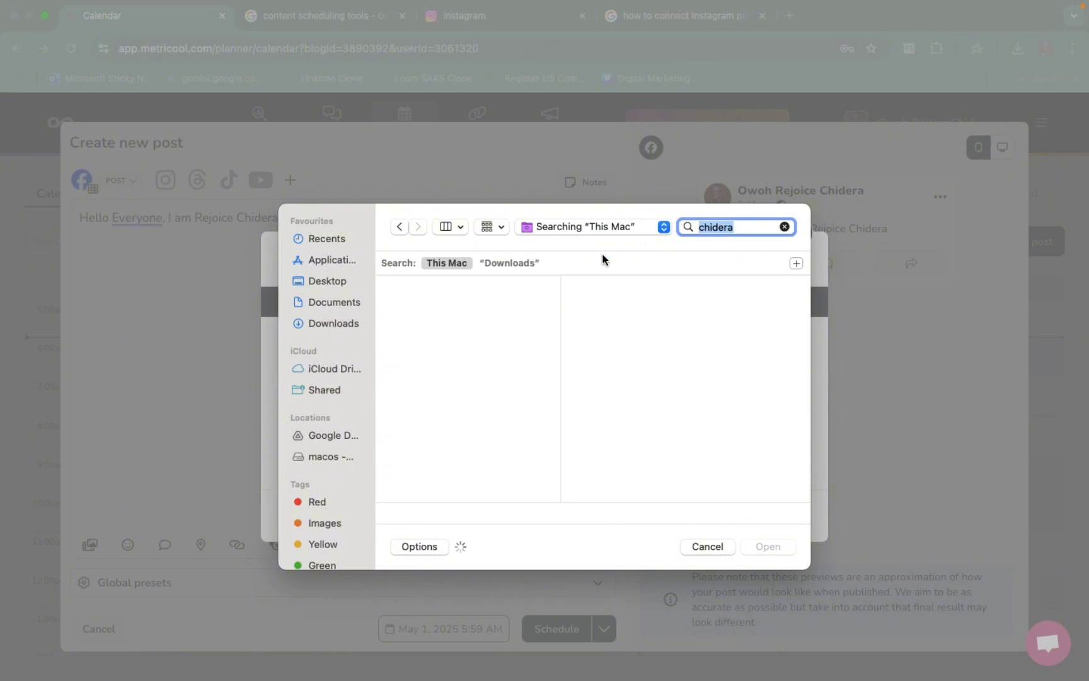
left_click(434, 399)
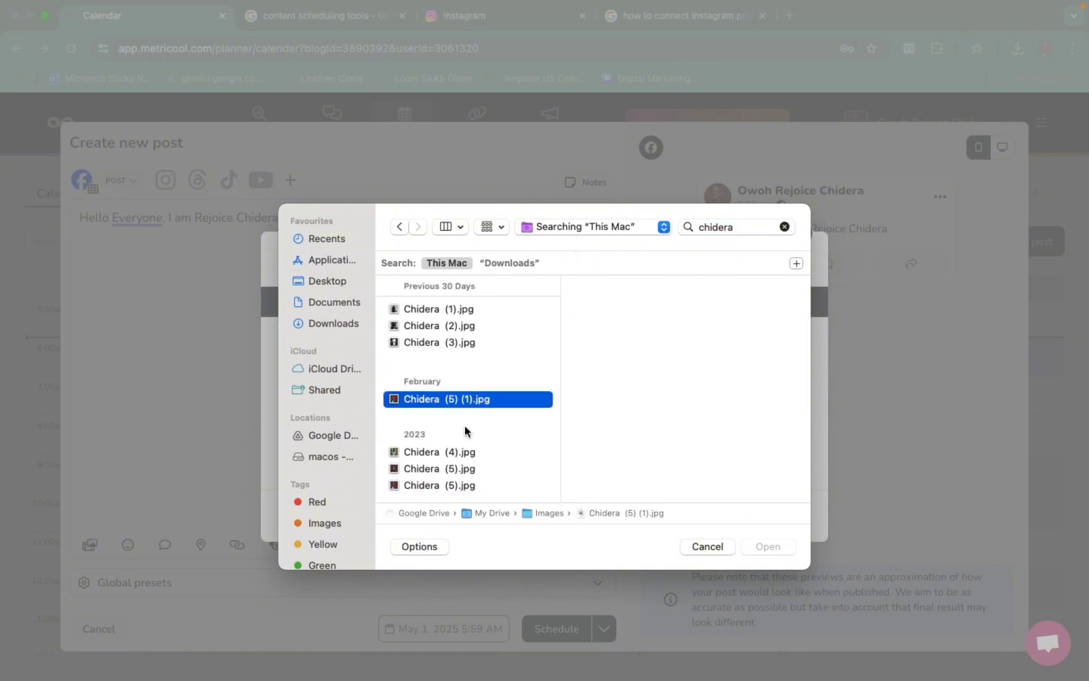
left_click(779, 550)
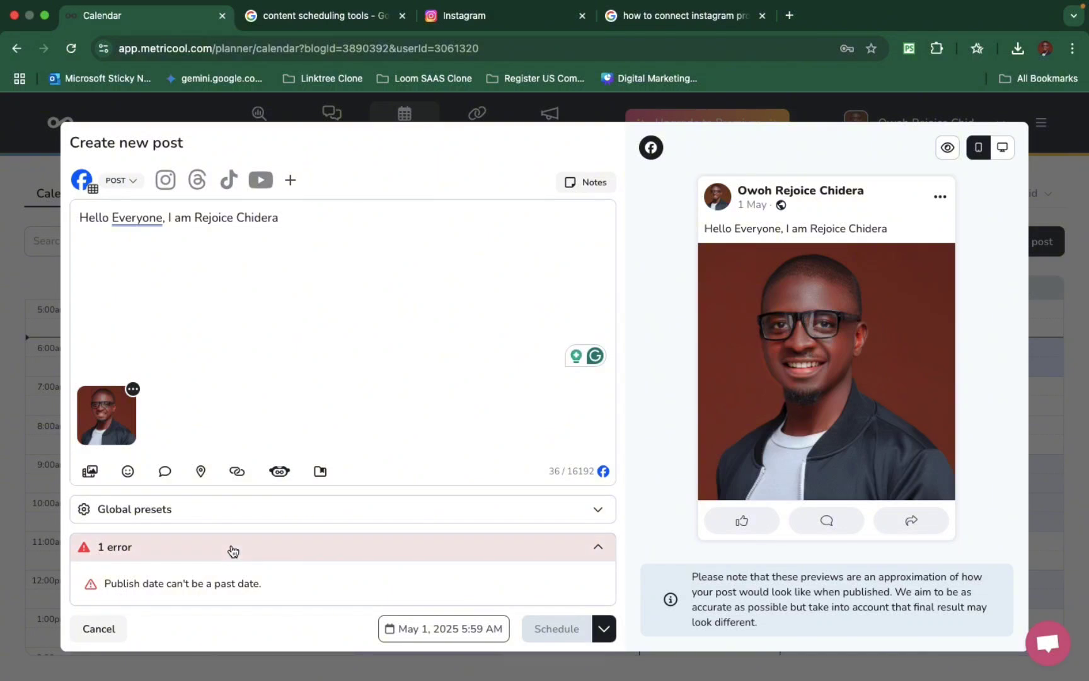
Step: Set the post's publication date to May 2, 2025, 5:59 AM
left_click_drag(105, 583, 230, 584)
left_click(194, 297)
left_click(444, 628)
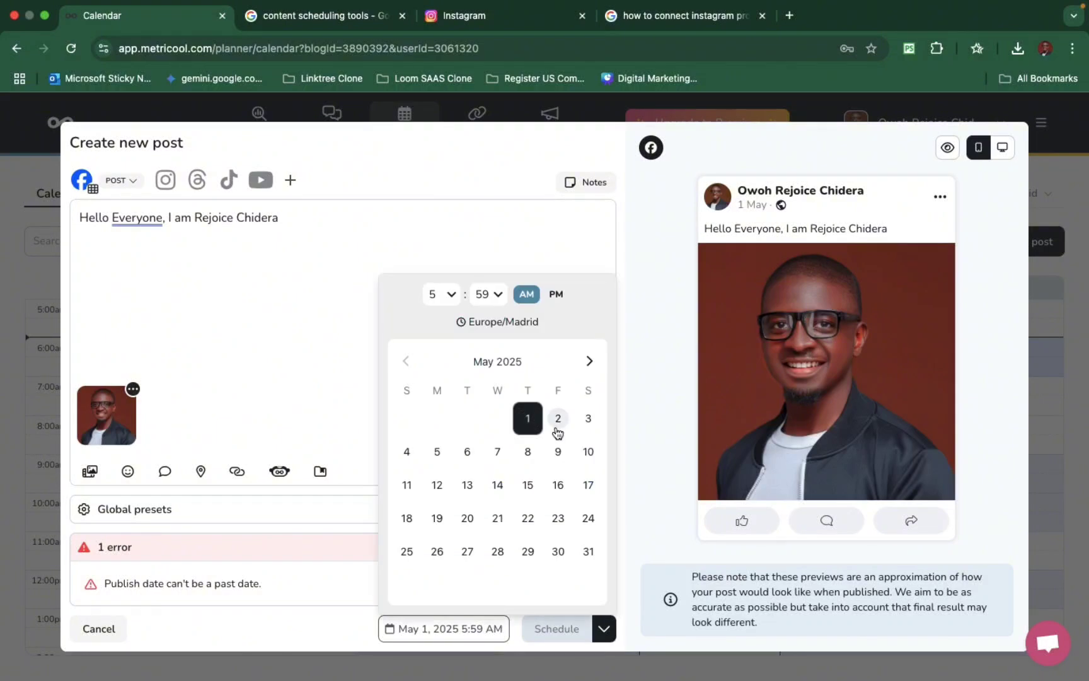
left_click(558, 418)
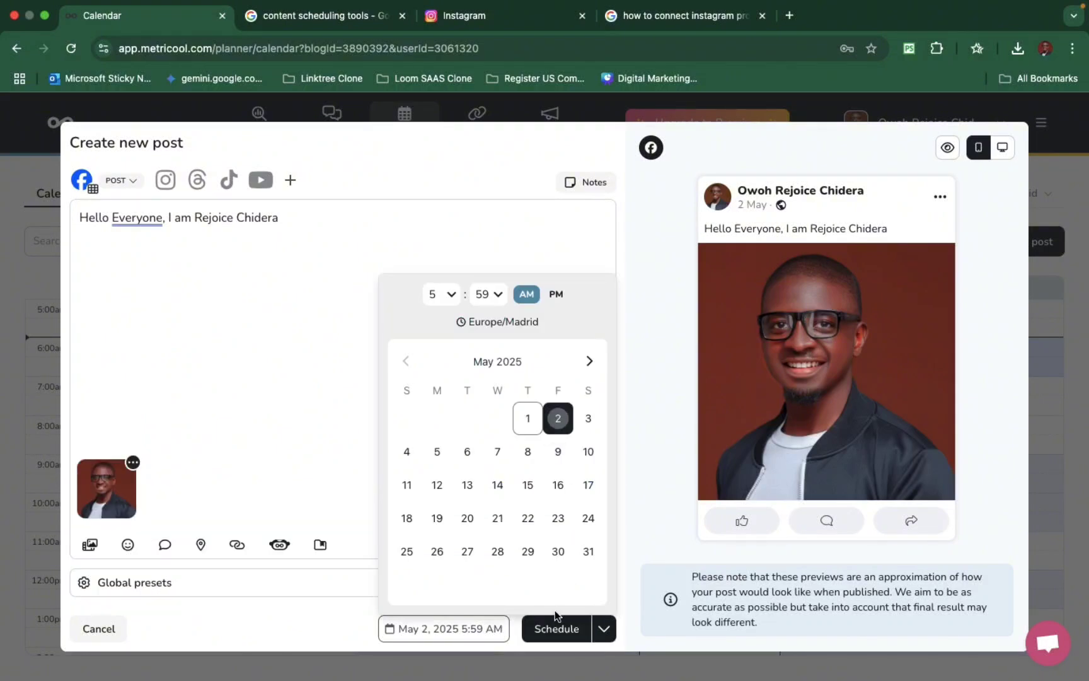
left_click(425, 629)
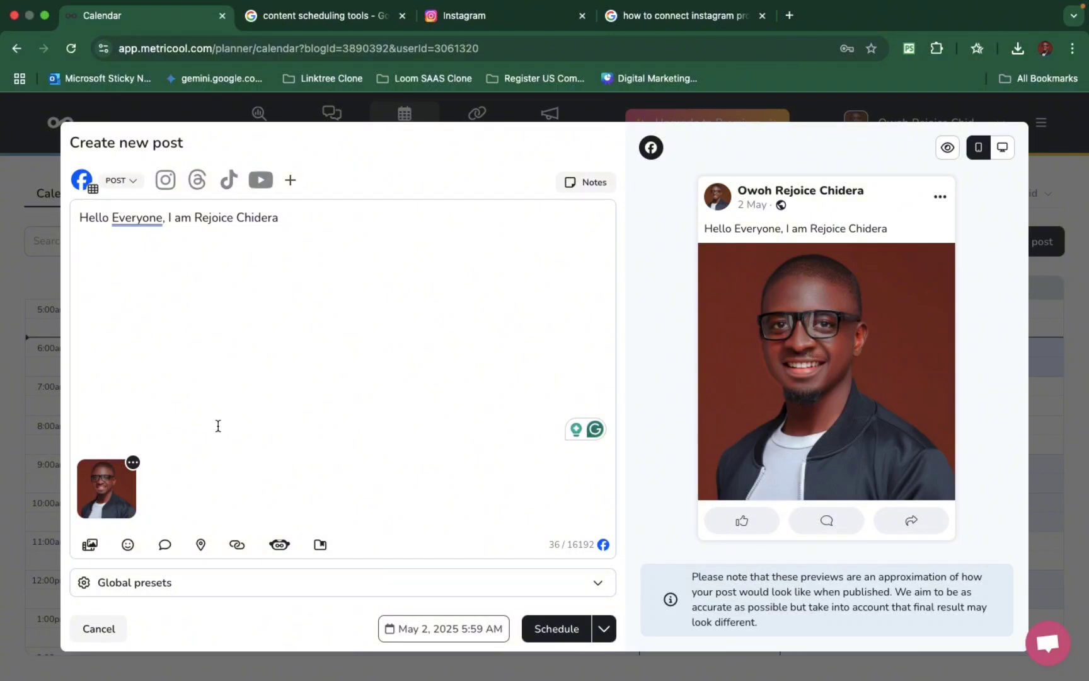
Step: Add the letter "a" at the end of the post text
left_click(142, 218)
left_click(263, 231)
type("a")
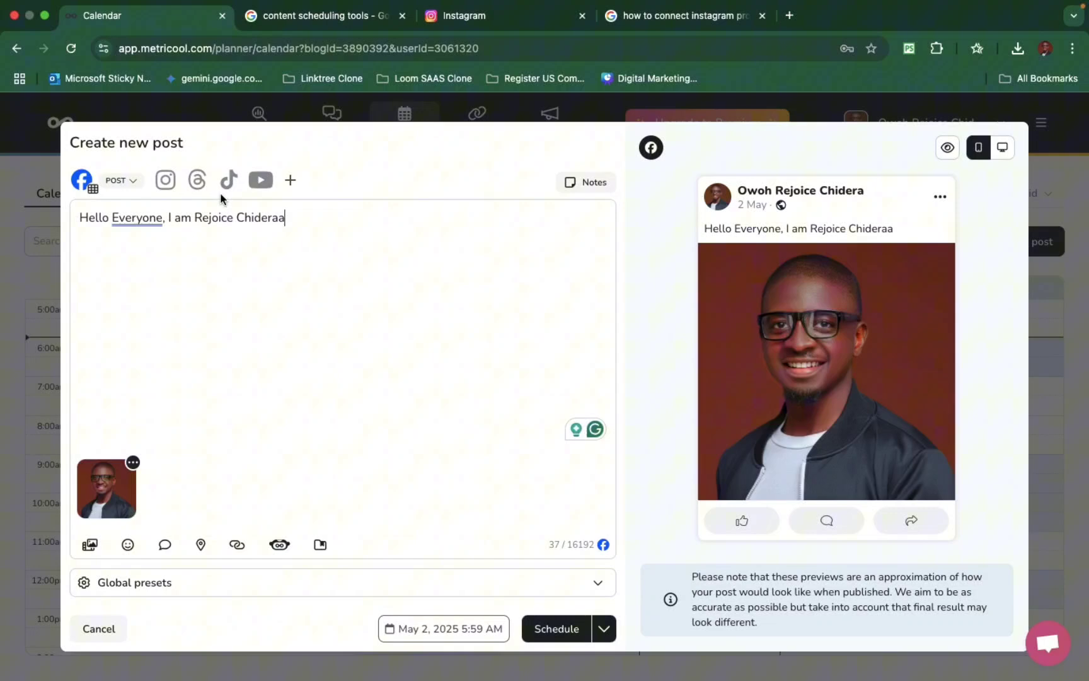
Step: Try the Facebook publication as a Reel with the attached image, check the image's options, and return the format to Post
left_click(118, 181)
left_click(145, 244)
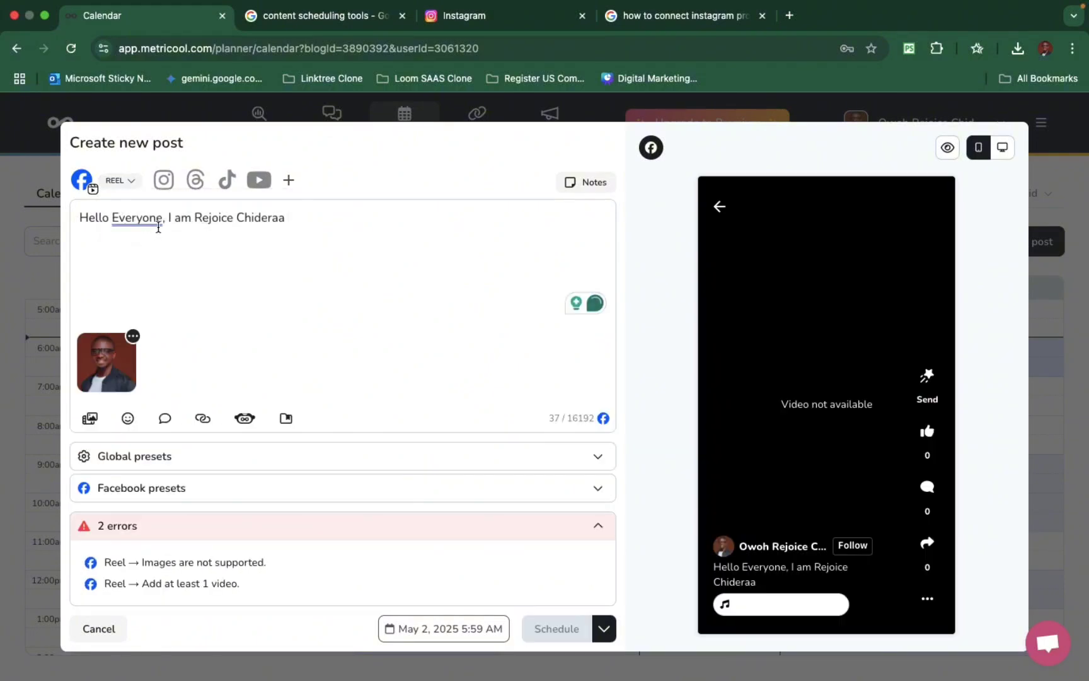
left_click(133, 336)
left_click(116, 293)
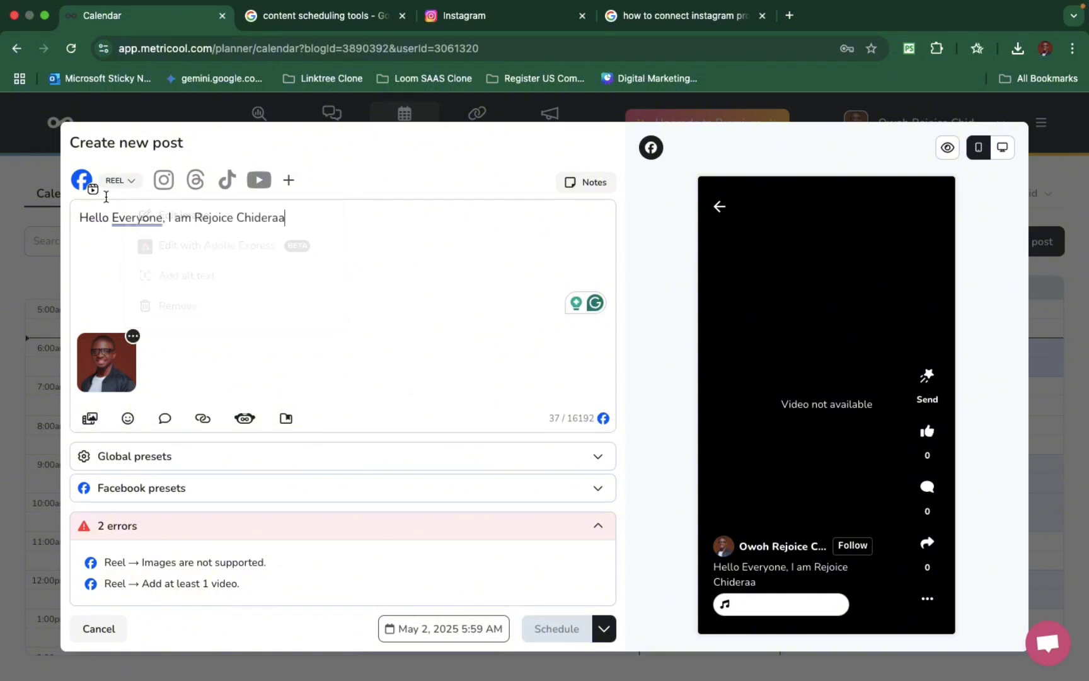
left_click(120, 181)
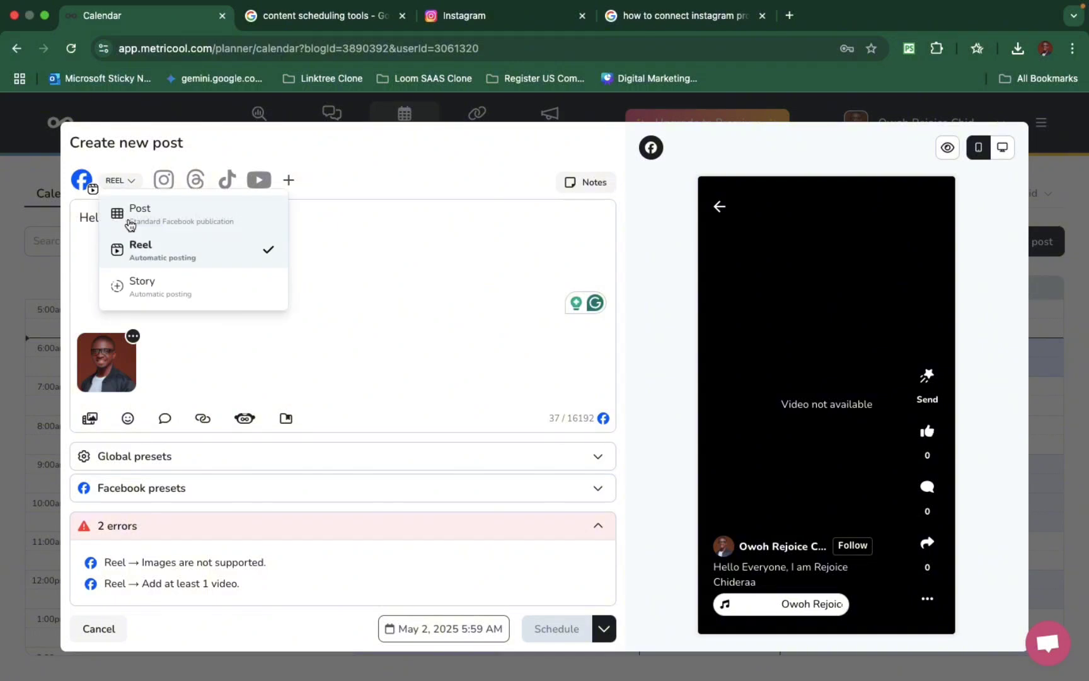
left_click(135, 209)
Step: Add Instagram as a target network, trying its Reel and Story formats before returning it to Post
left_click(165, 180)
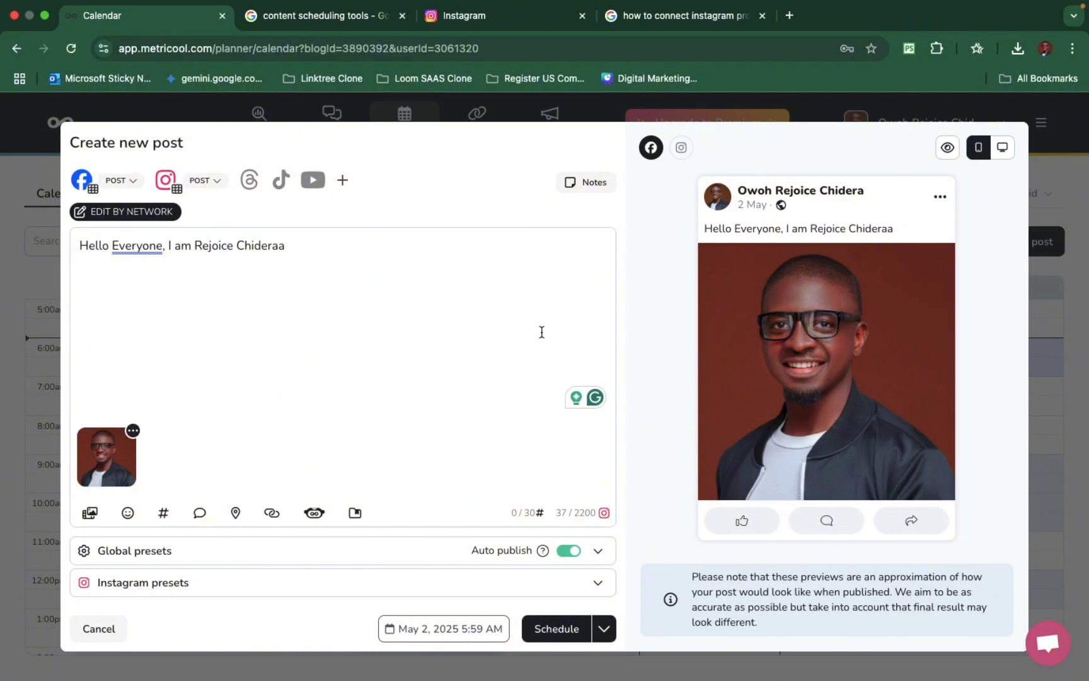
left_click(205, 181)
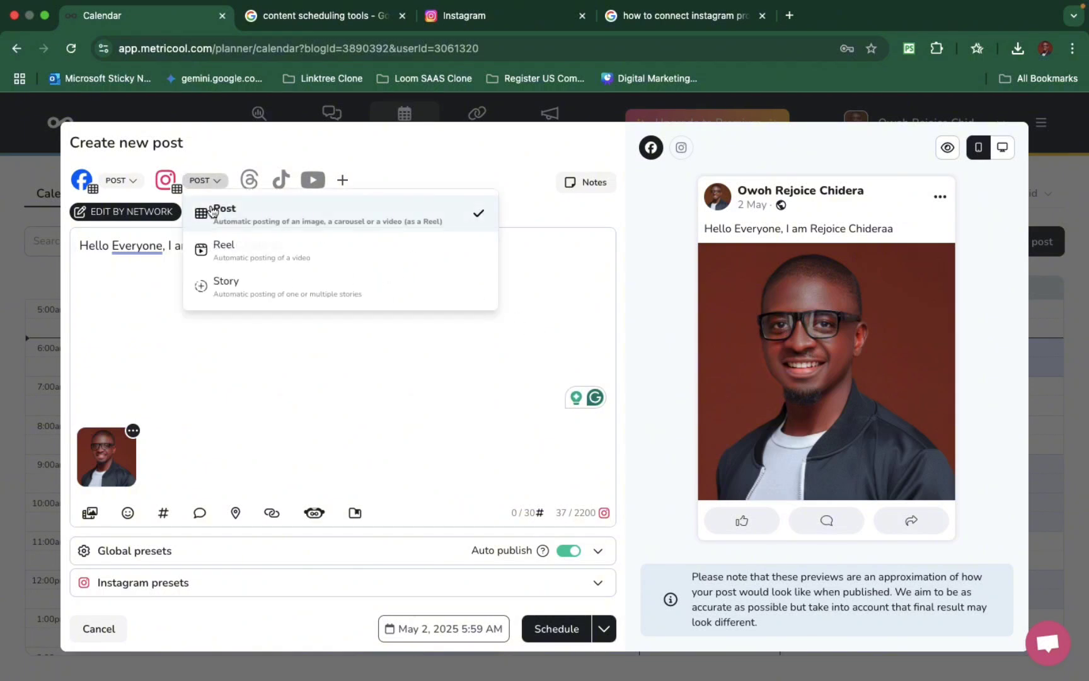
left_click(232, 248)
left_click(204, 181)
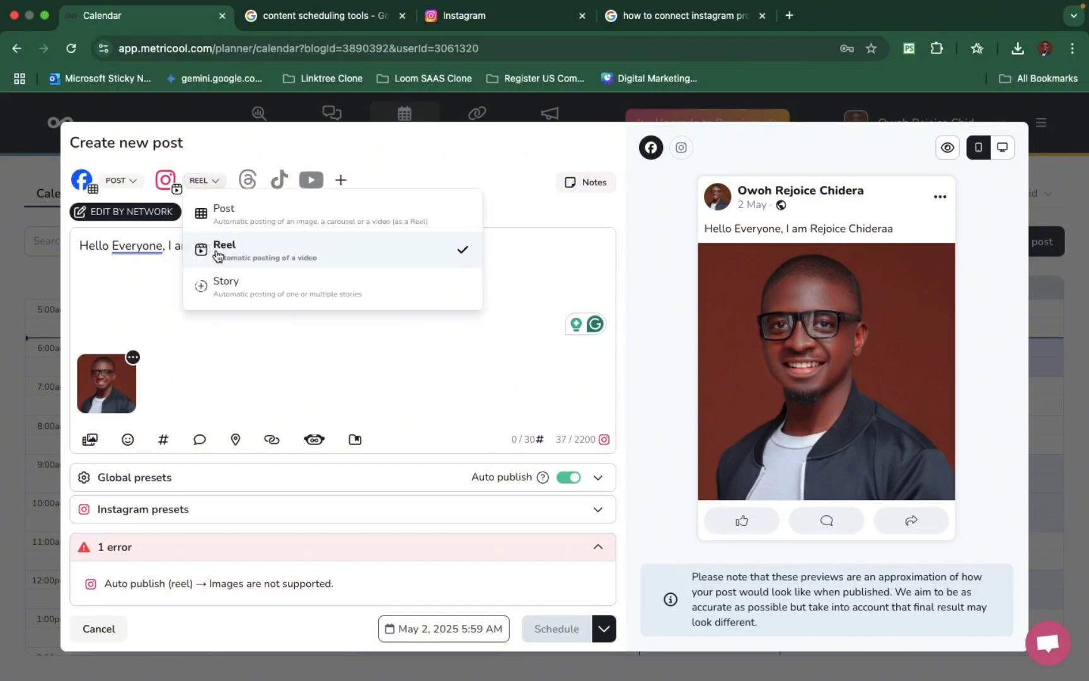
left_click(227, 284)
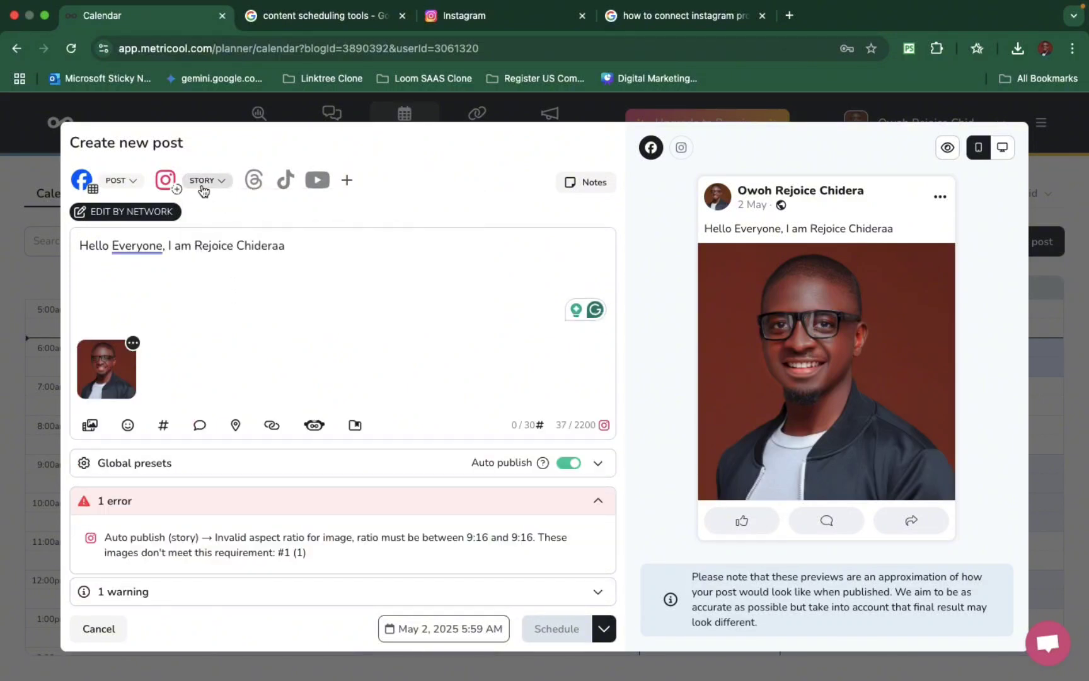
left_click(206, 181)
left_click(226, 220)
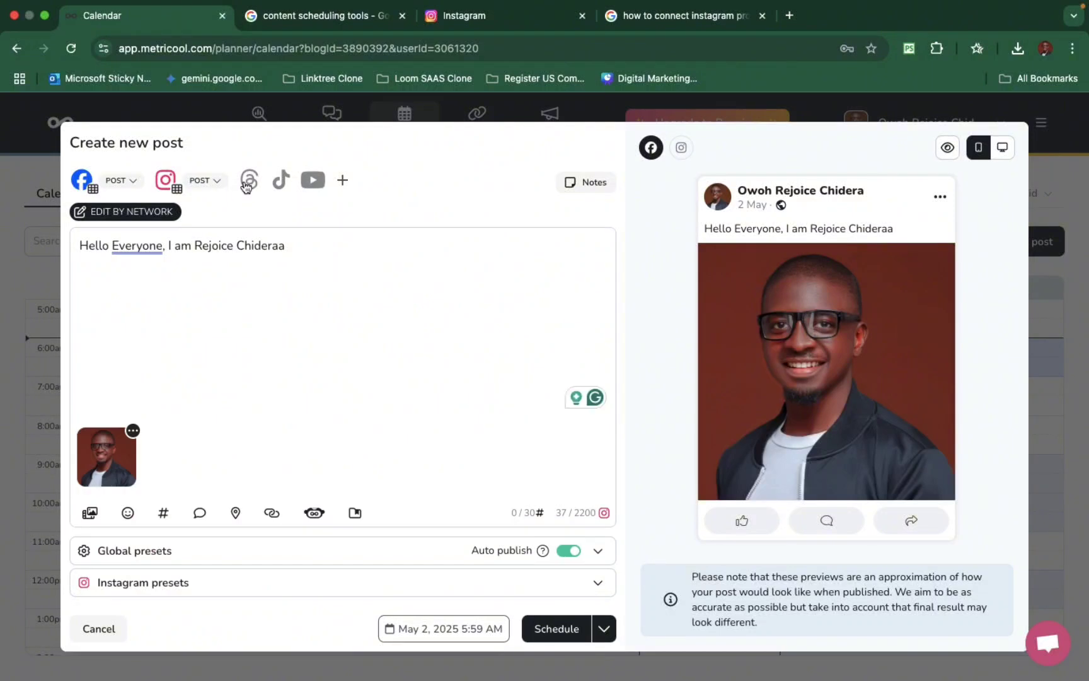
Step: Add TikTok and YouTube to the post's target networks, trying Threads as well before deselecting it
left_click(250, 185)
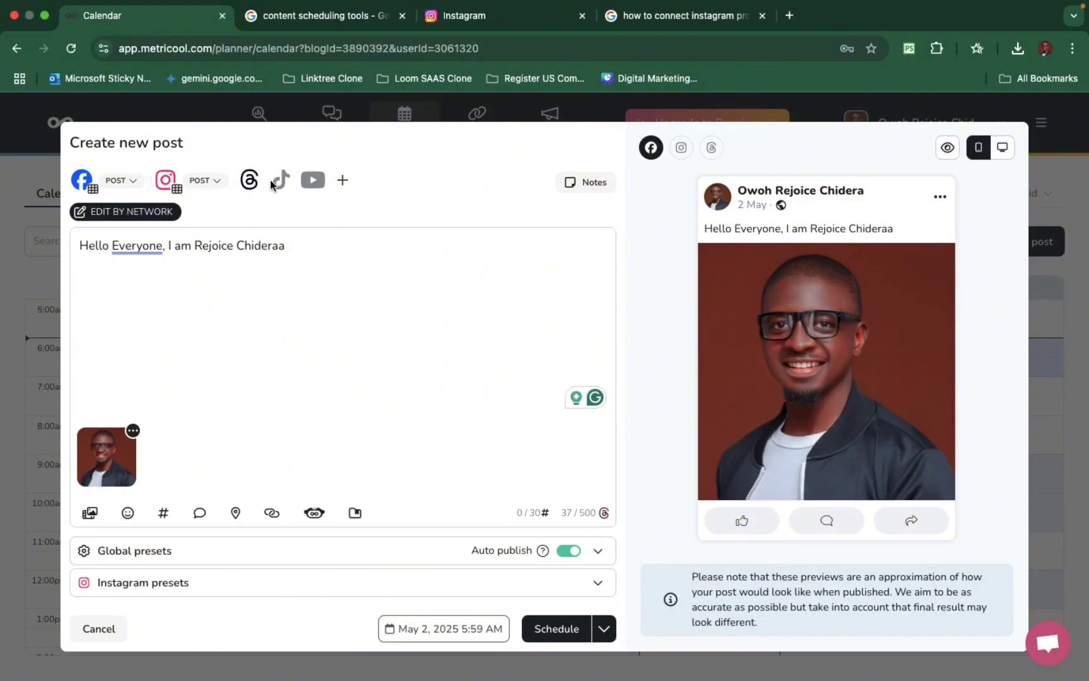
left_click(313, 181)
left_click(281, 188)
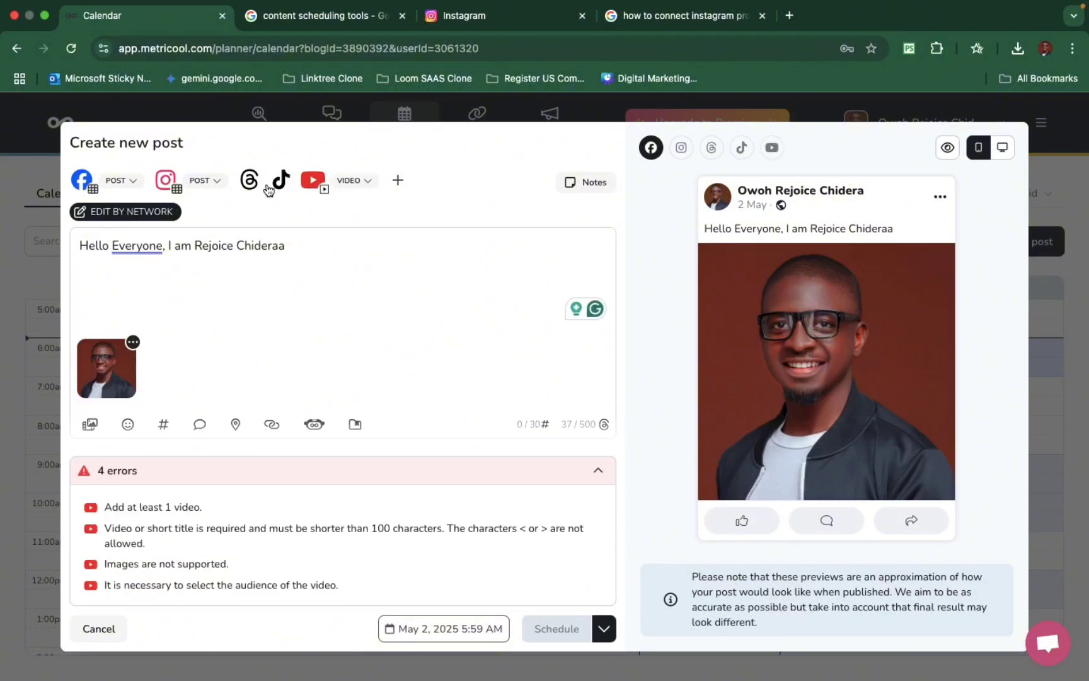
left_click(251, 186)
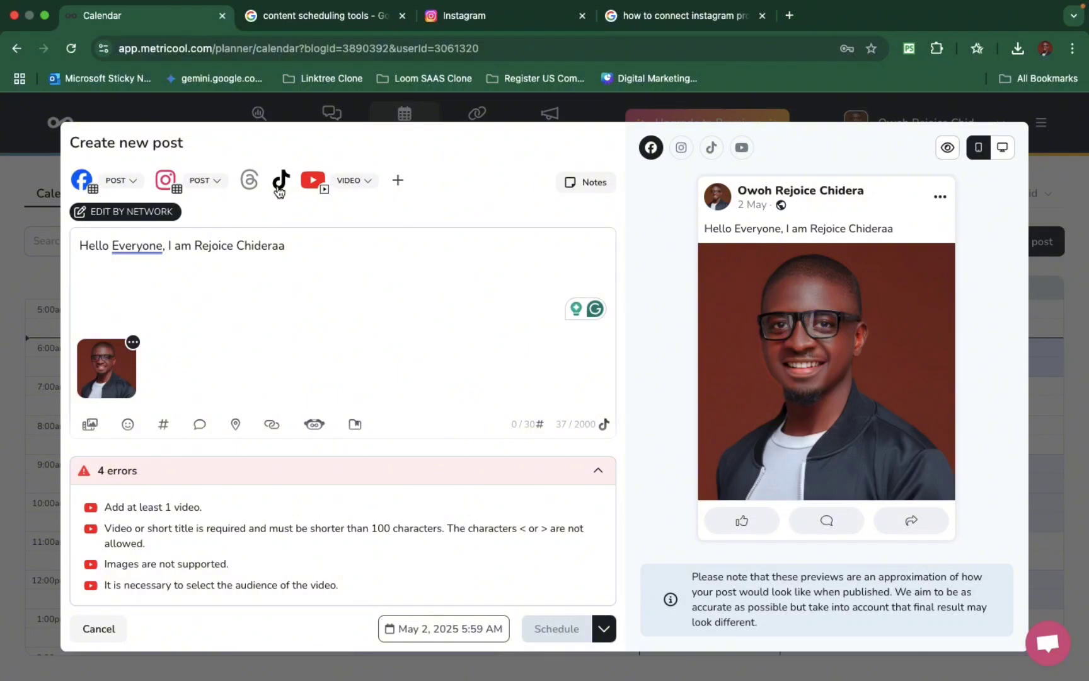
Step: Examine the listed YouTube errors about the required video, the title and unsupported images
scroll(309, 521, "down", 1)
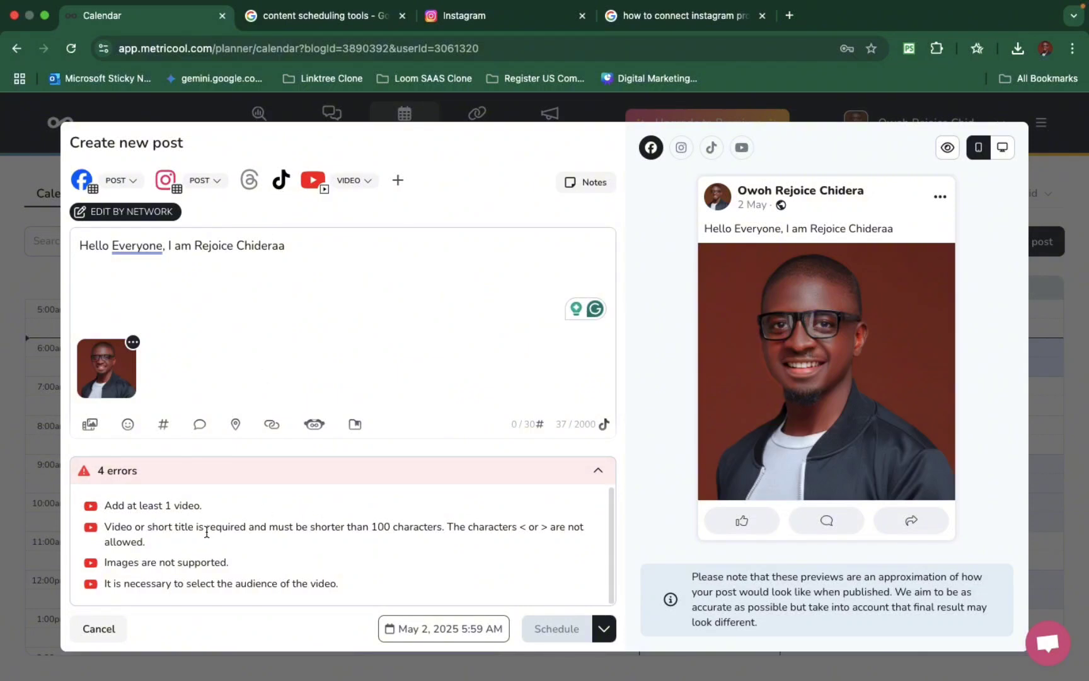
left_click_drag(125, 505, 171, 506)
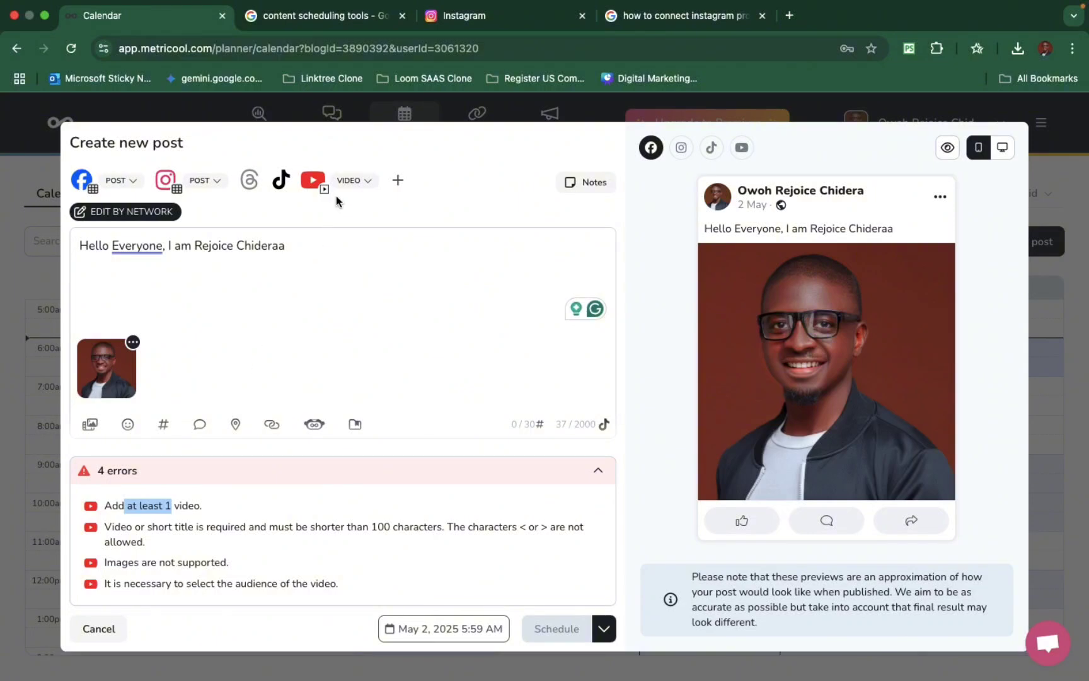
left_click(370, 411)
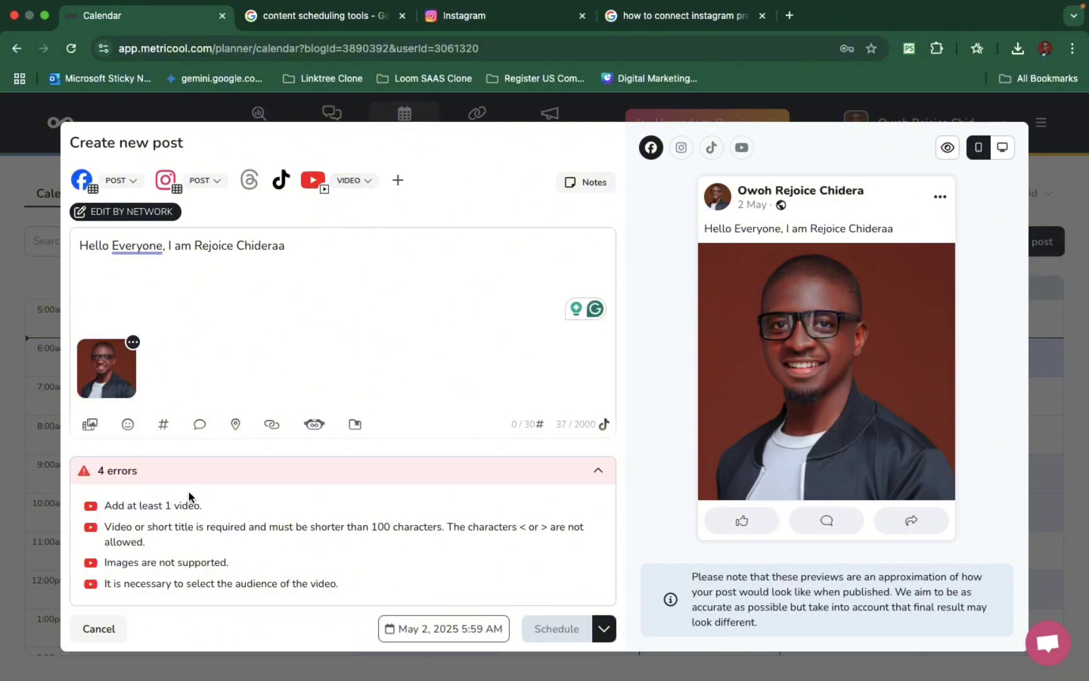
left_click_drag(136, 510, 231, 503)
left_click(221, 526)
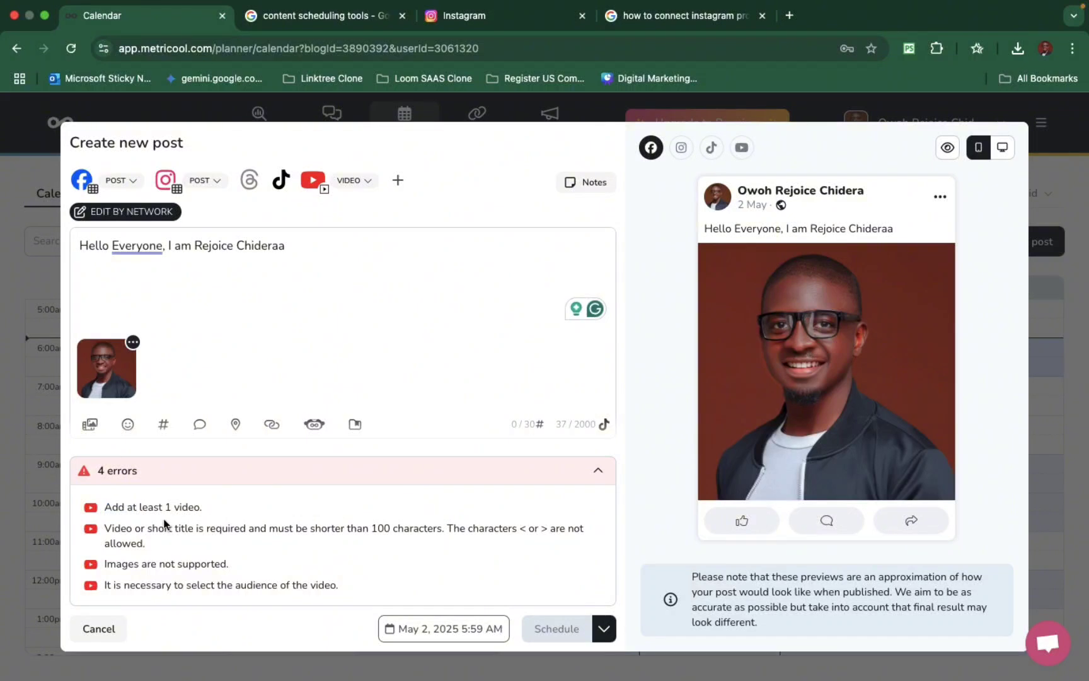
left_click_drag(105, 527, 235, 525)
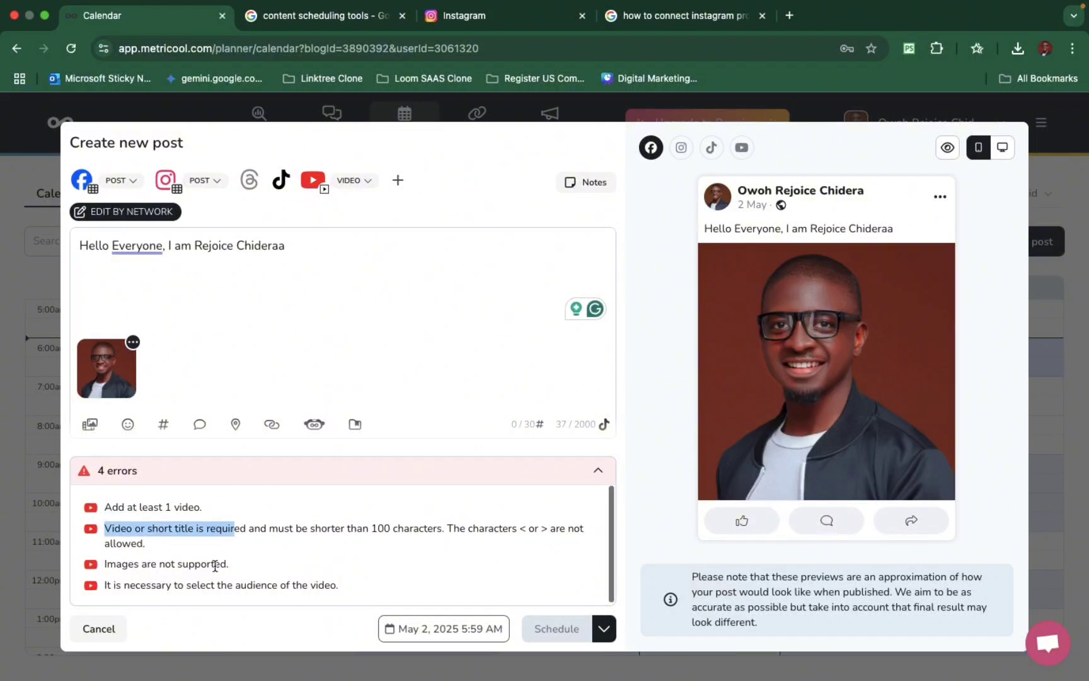
scroll(152, 574, "down", 1)
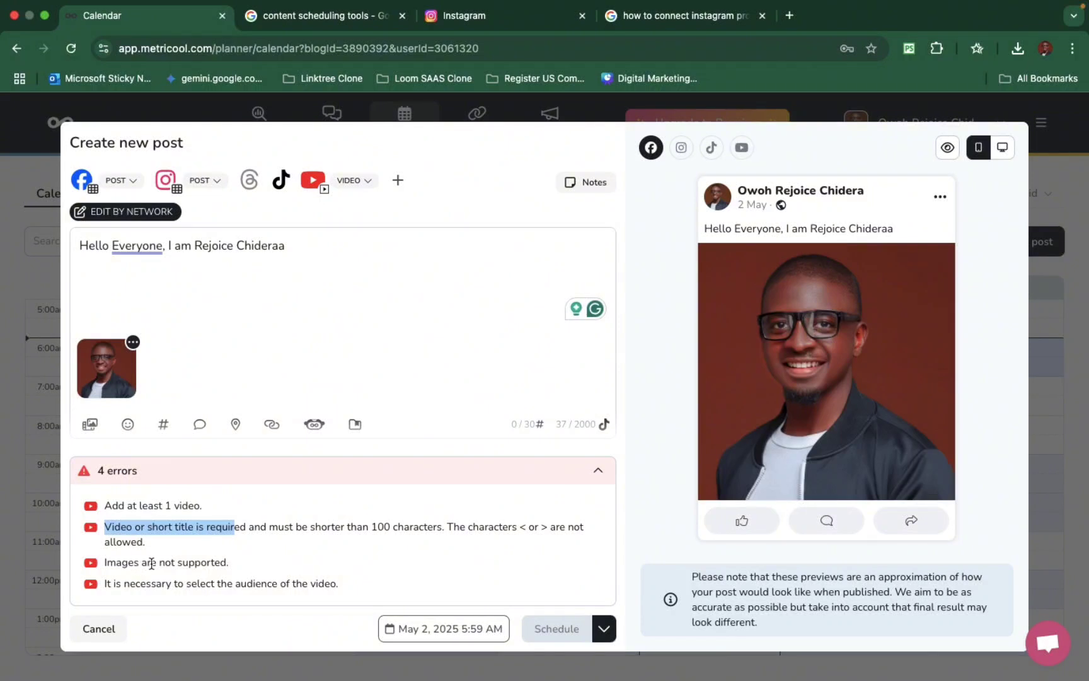
left_click_drag(128, 562, 215, 562)
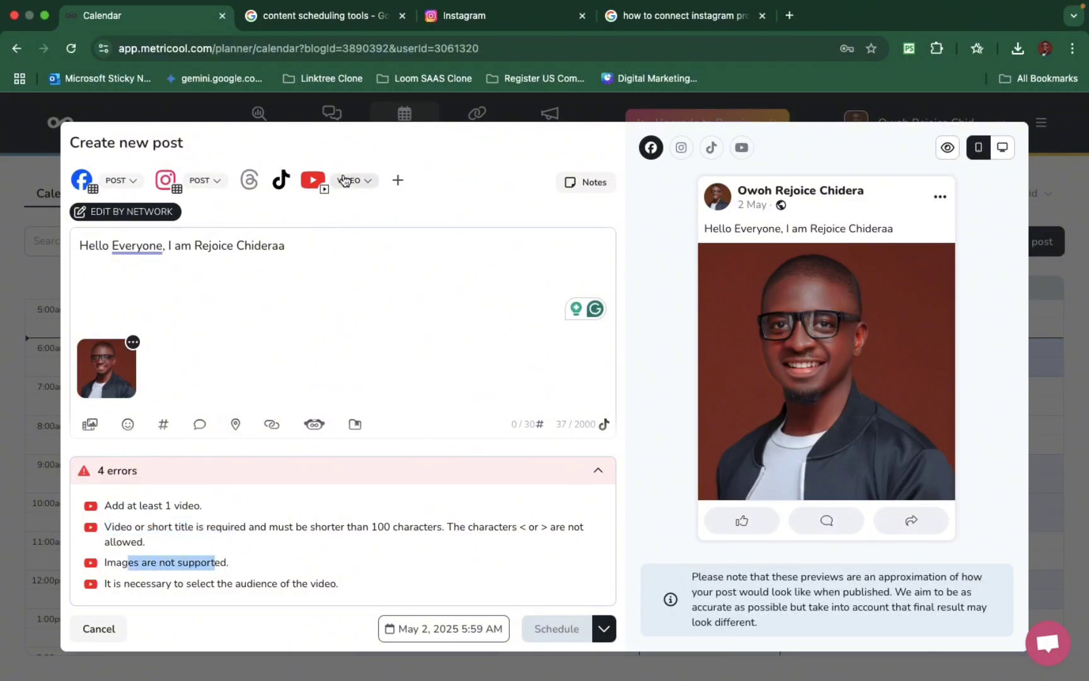
Step: Toggle YouTube off and on again as a target network and switch its format to Short
left_click(309, 183)
left_click(313, 183)
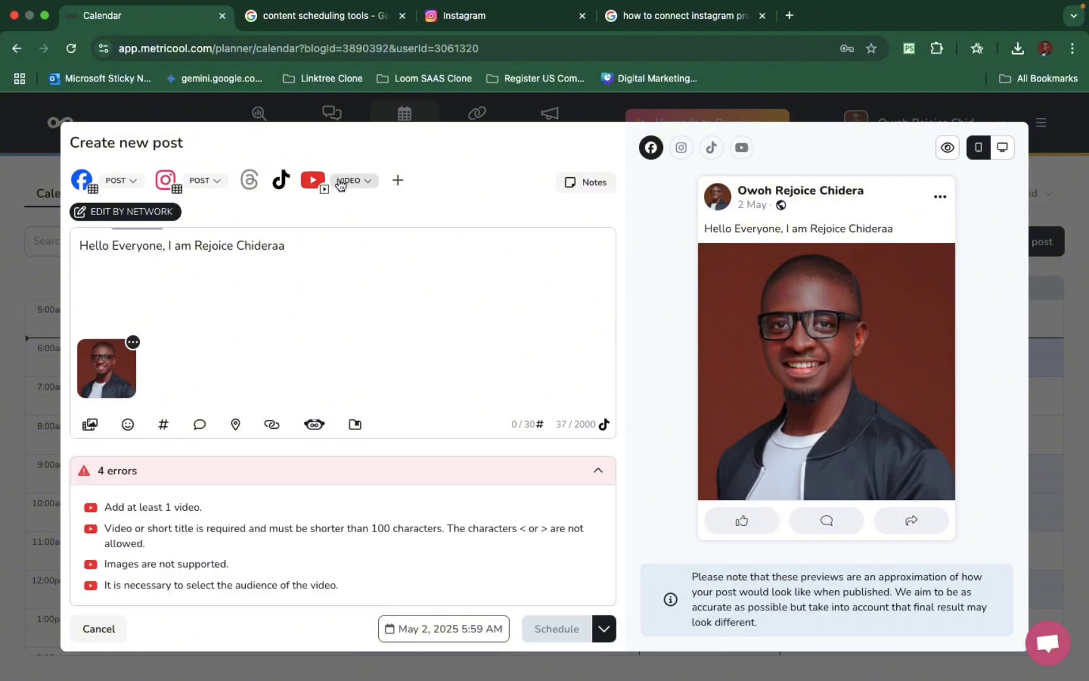
left_click(341, 183)
left_click(379, 250)
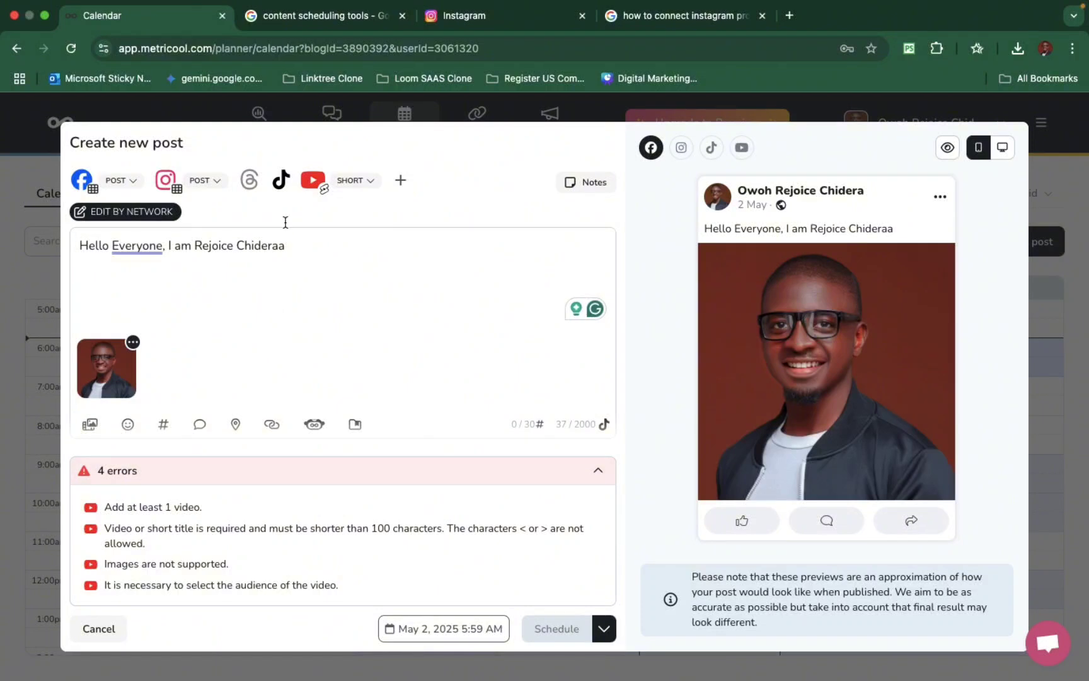
Step: Remove YouTube, TikTok and Facebook from the target networks so the post goes only to Instagram
left_click(310, 184)
left_click(281, 185)
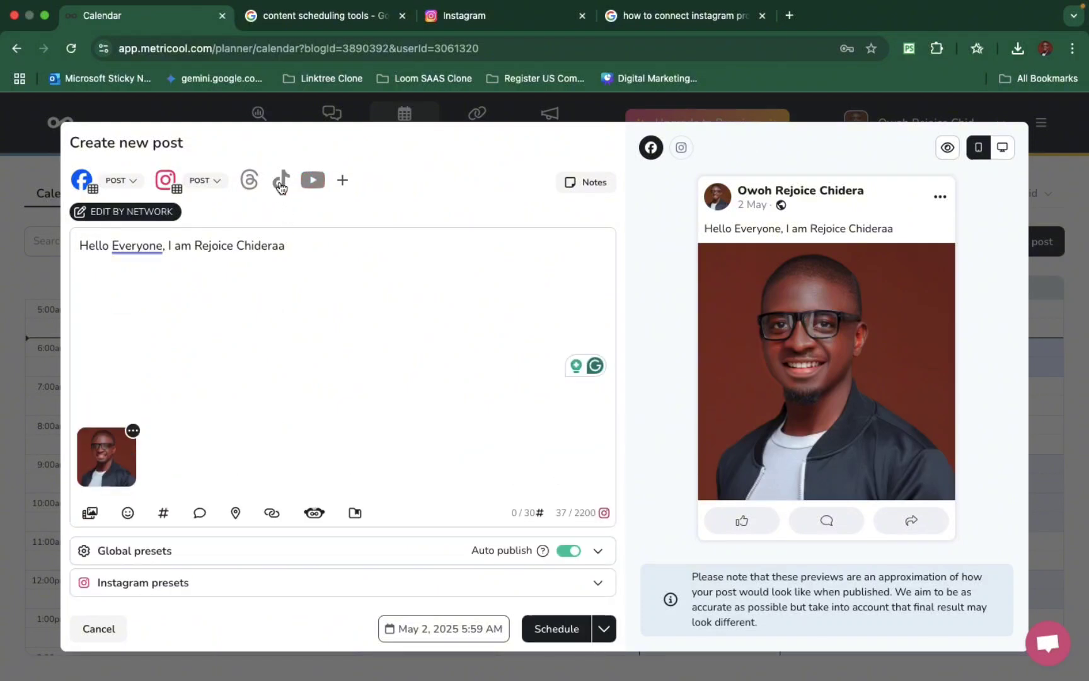
left_click(250, 181)
left_click(250, 182)
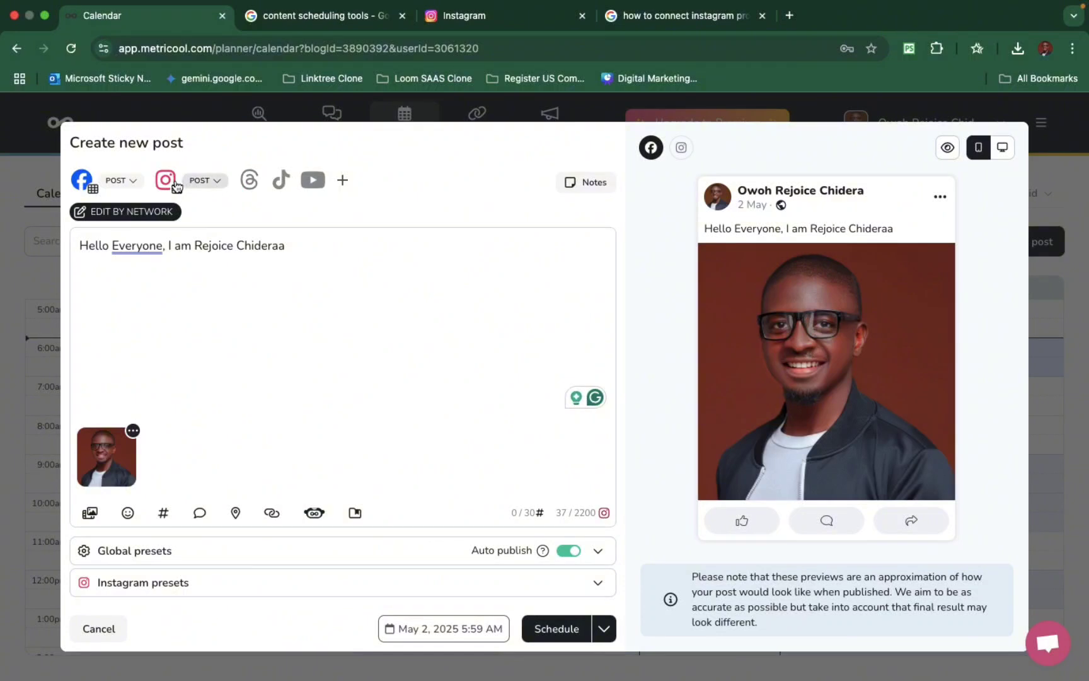
left_click(91, 182)
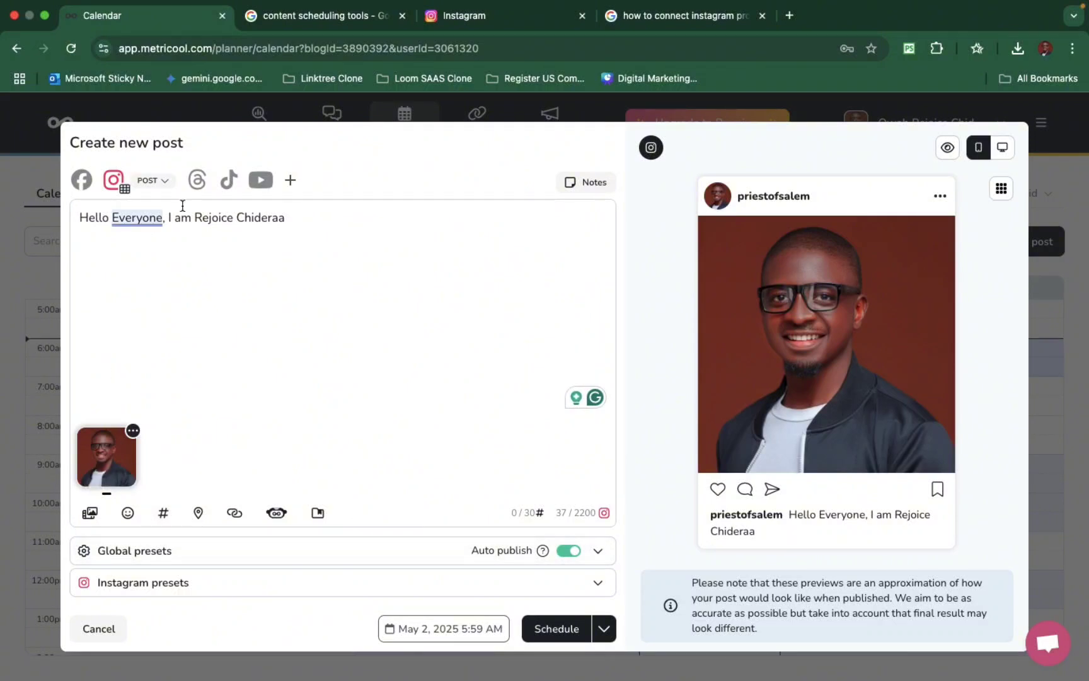
Step: Add the note "Testing Metricool" to the post and save it
left_click(576, 184)
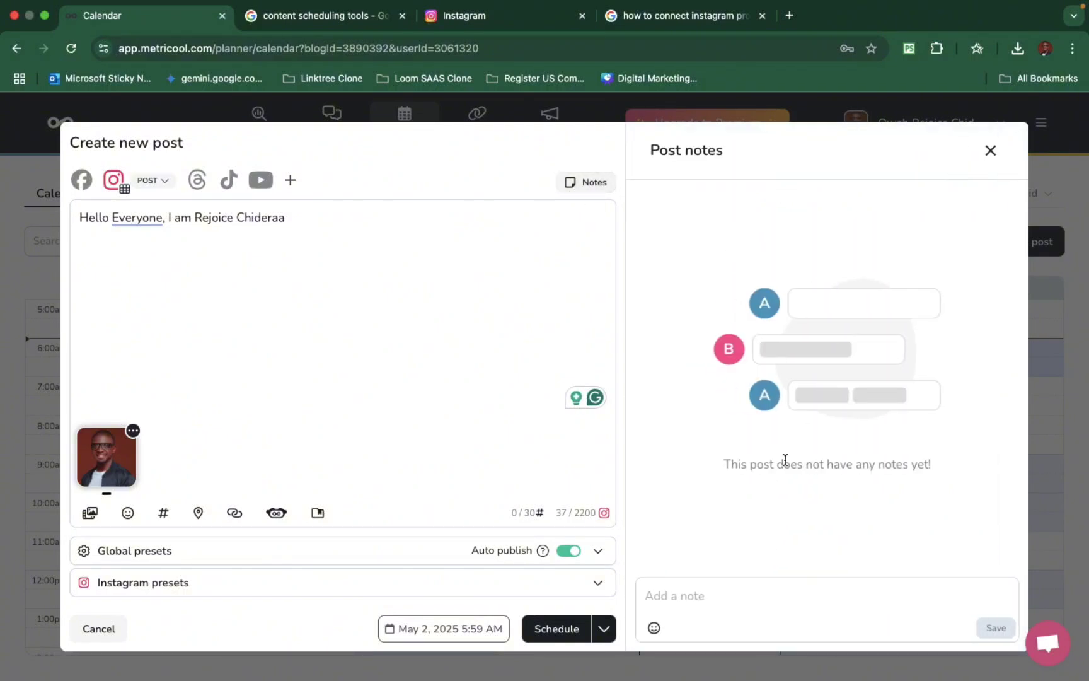
left_click(713, 588)
type("Testing Metrico")
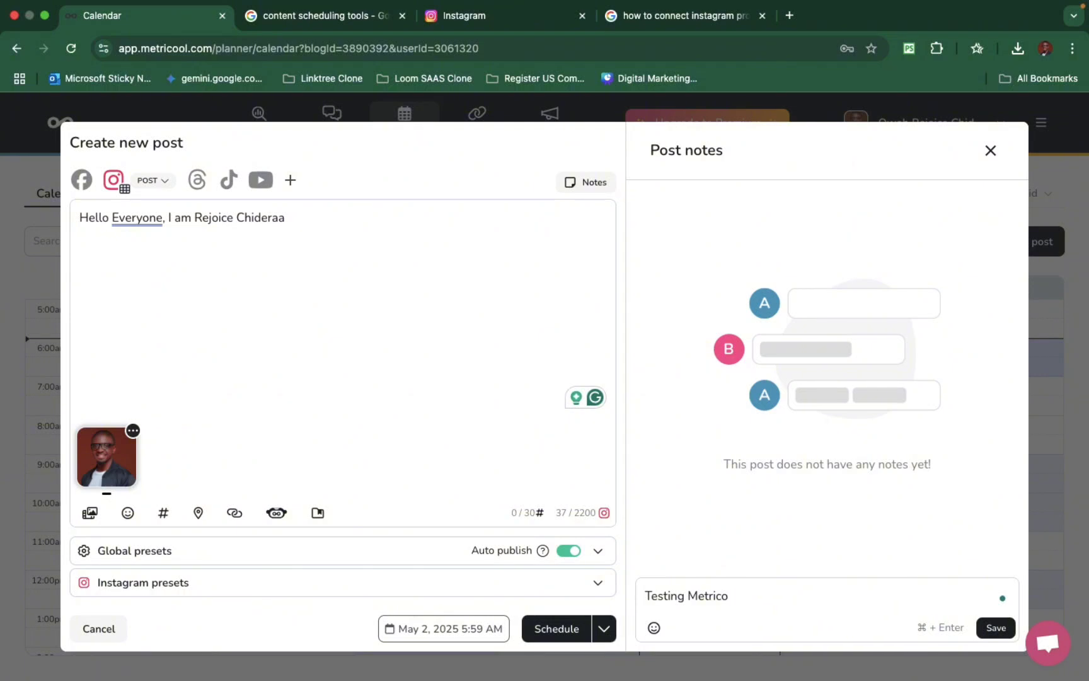
type("ol")
left_click(998, 628)
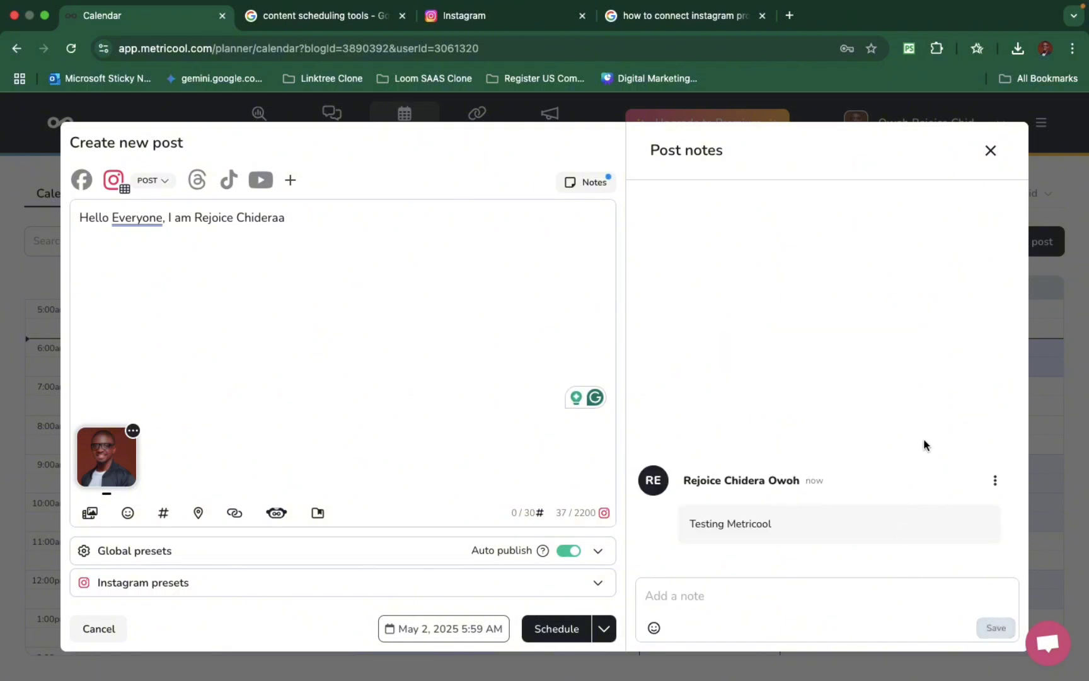
Step: Check the options available for the saved note and the character limit of the post text
left_click(994, 480)
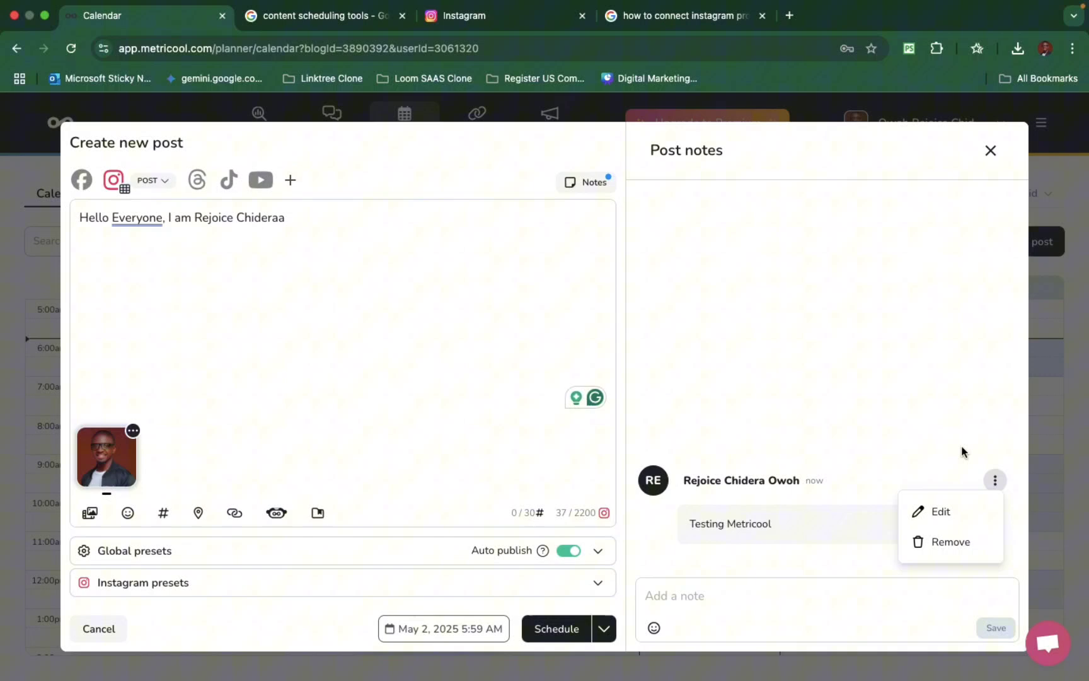
left_click(936, 420)
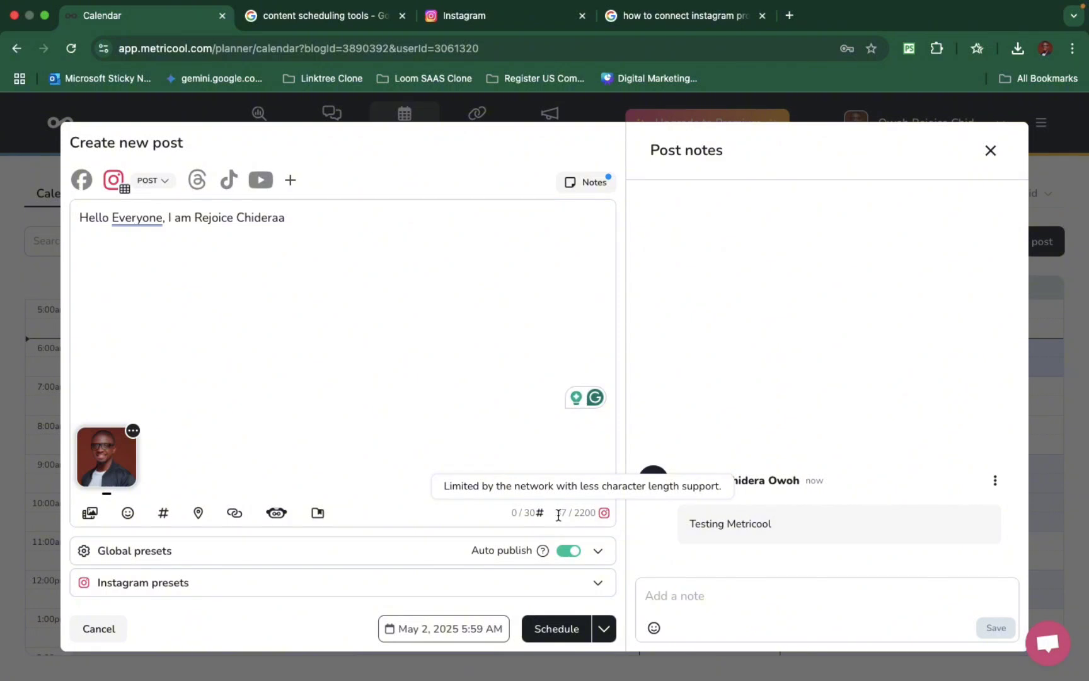
left_click_drag(556, 516, 568, 515)
left_click_drag(573, 515, 595, 511)
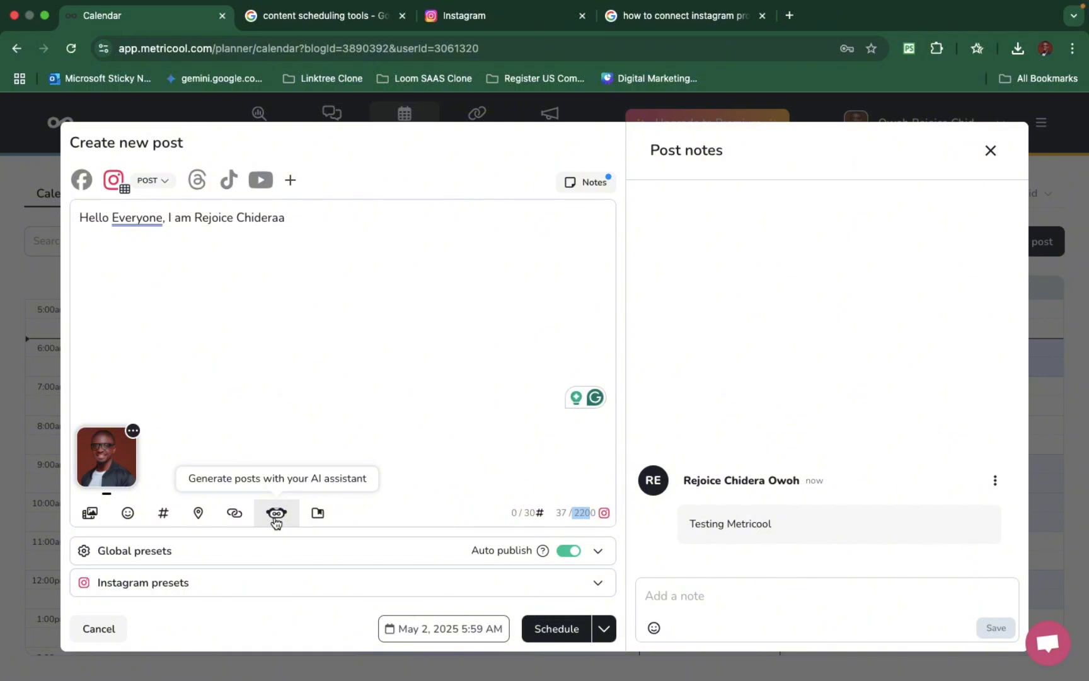
Step: Add hashtags to the post text with the AI text generator and replace the existing text with the generated version
left_click(276, 517)
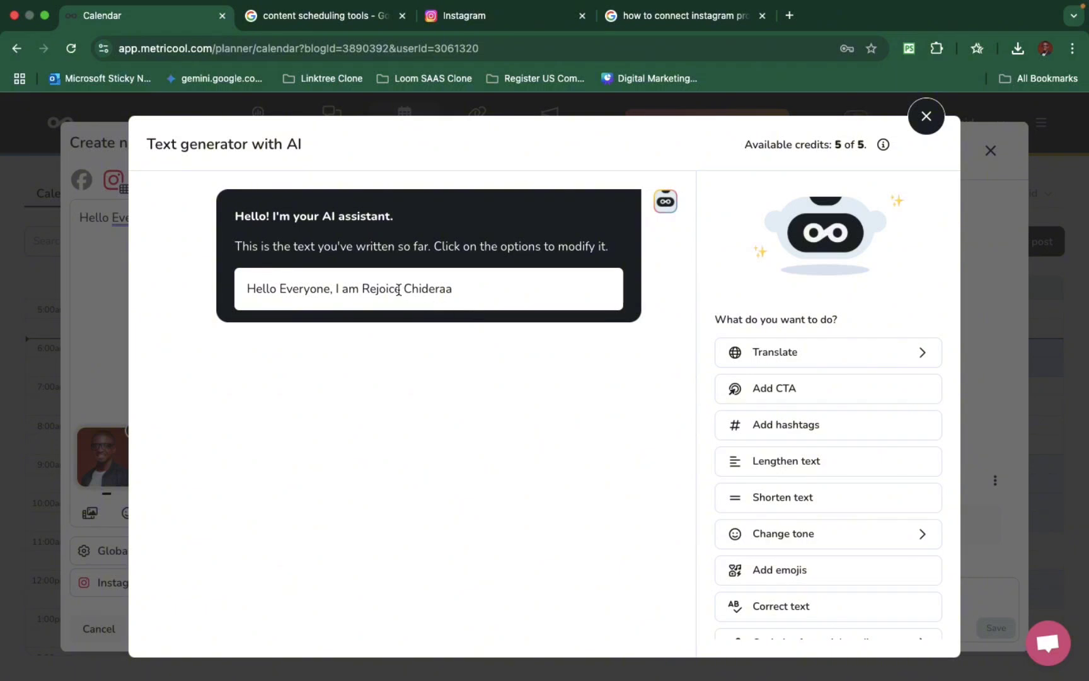
left_click(782, 341)
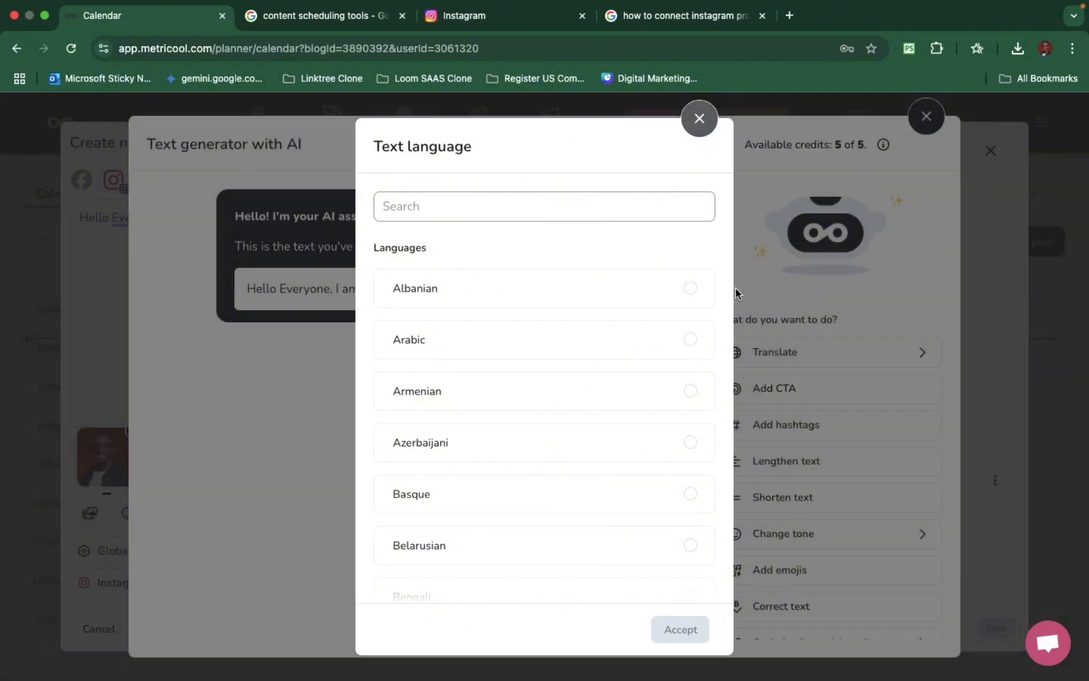
left_click(736, 293)
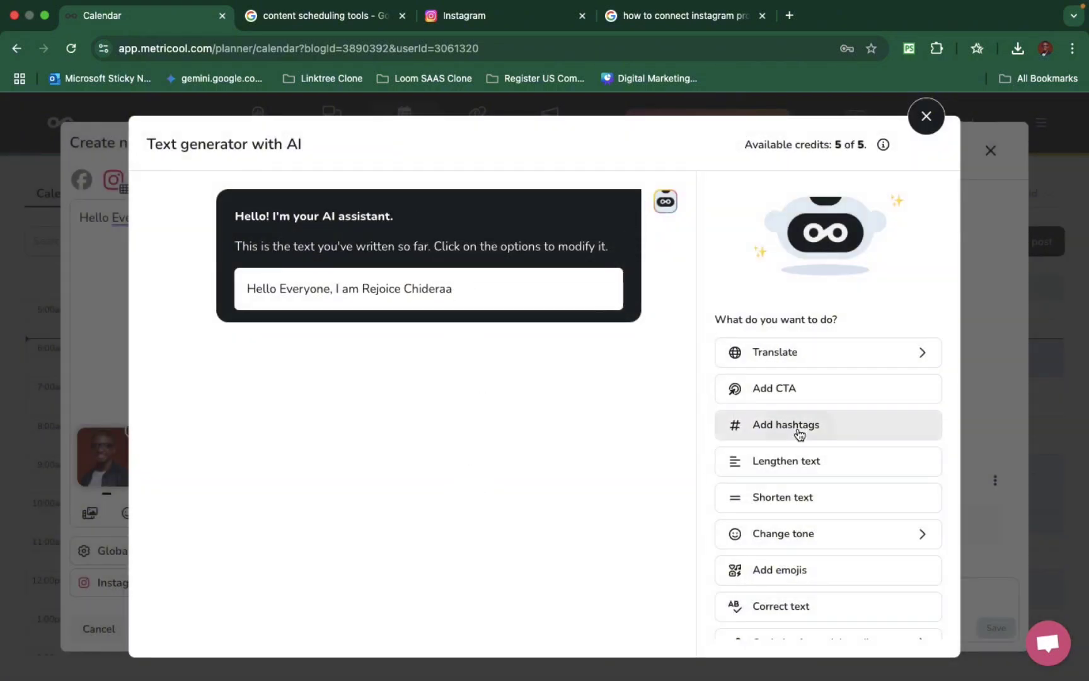
left_click(798, 430)
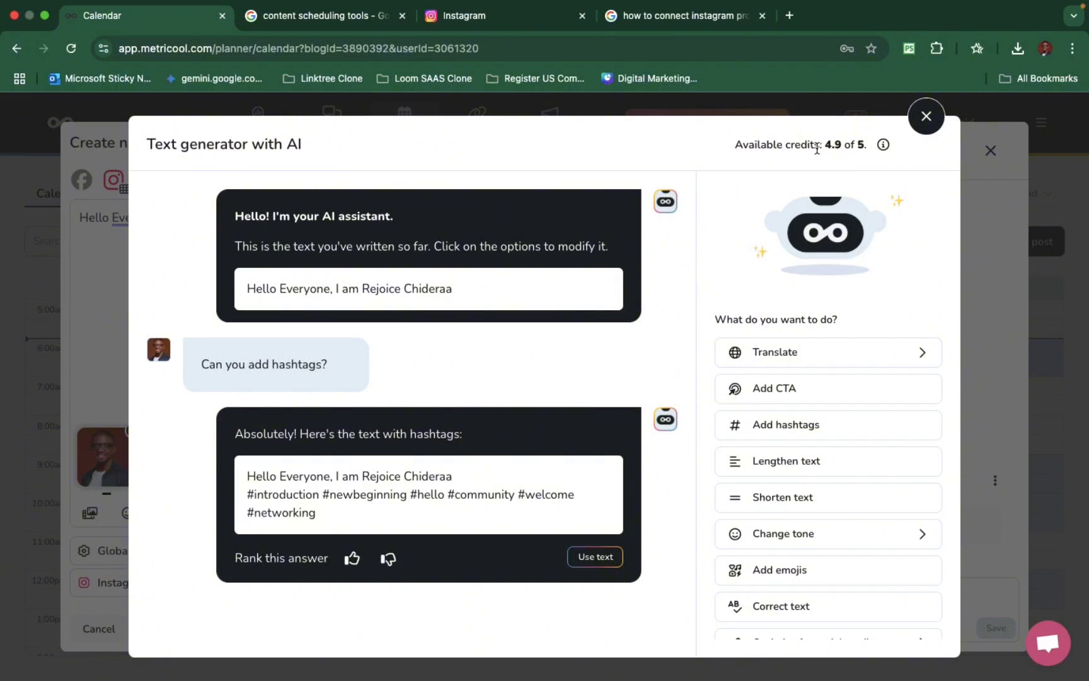
left_click_drag(731, 152, 877, 157)
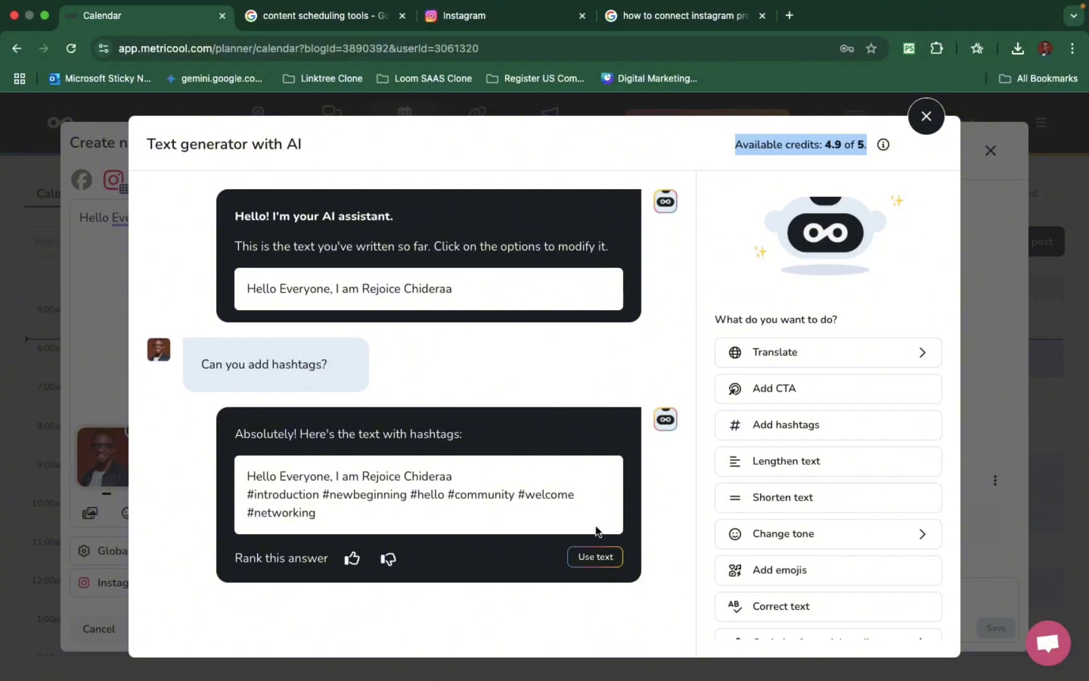
left_click(592, 557)
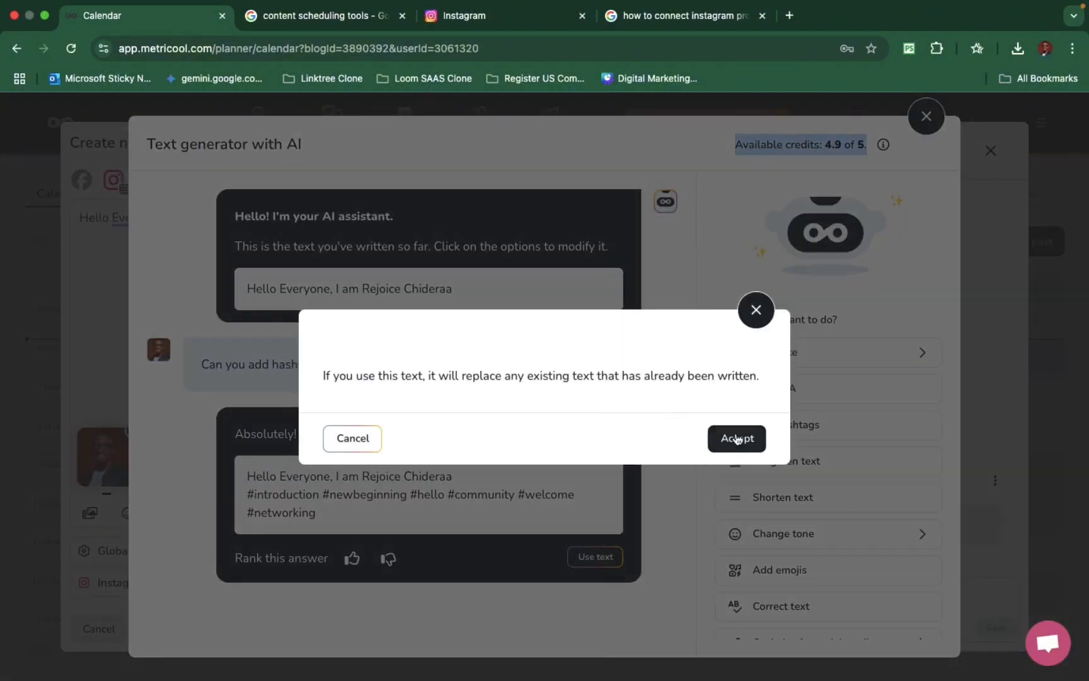
left_click(736, 440)
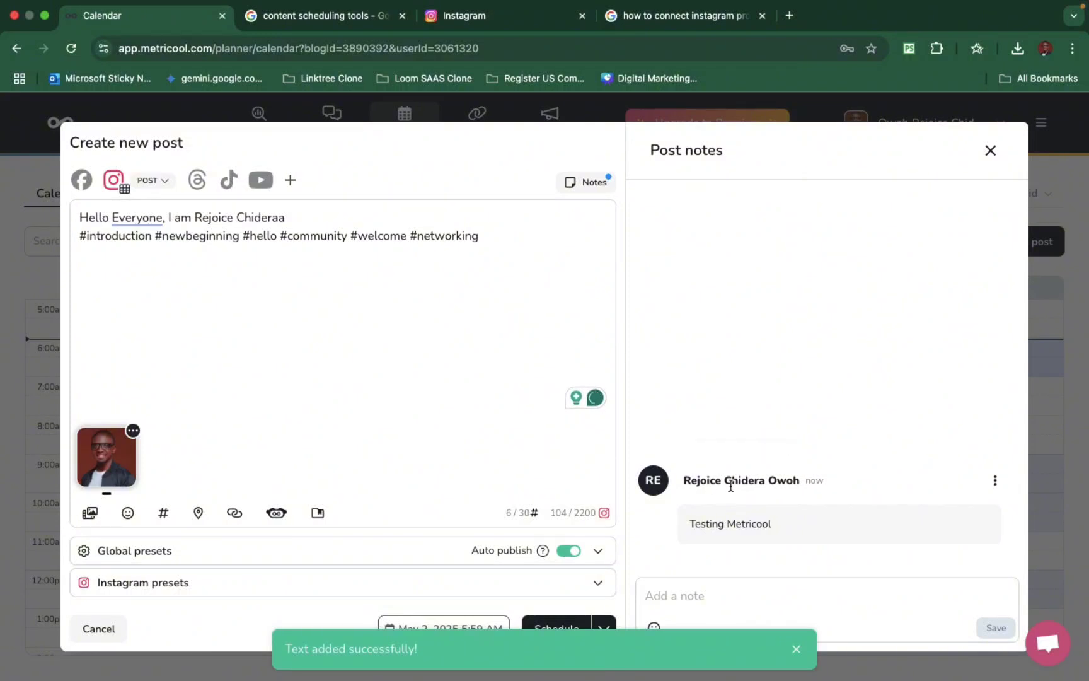
Step: Lengthen the post text with the AI text generator and use the longer version in the post
left_click(271, 513)
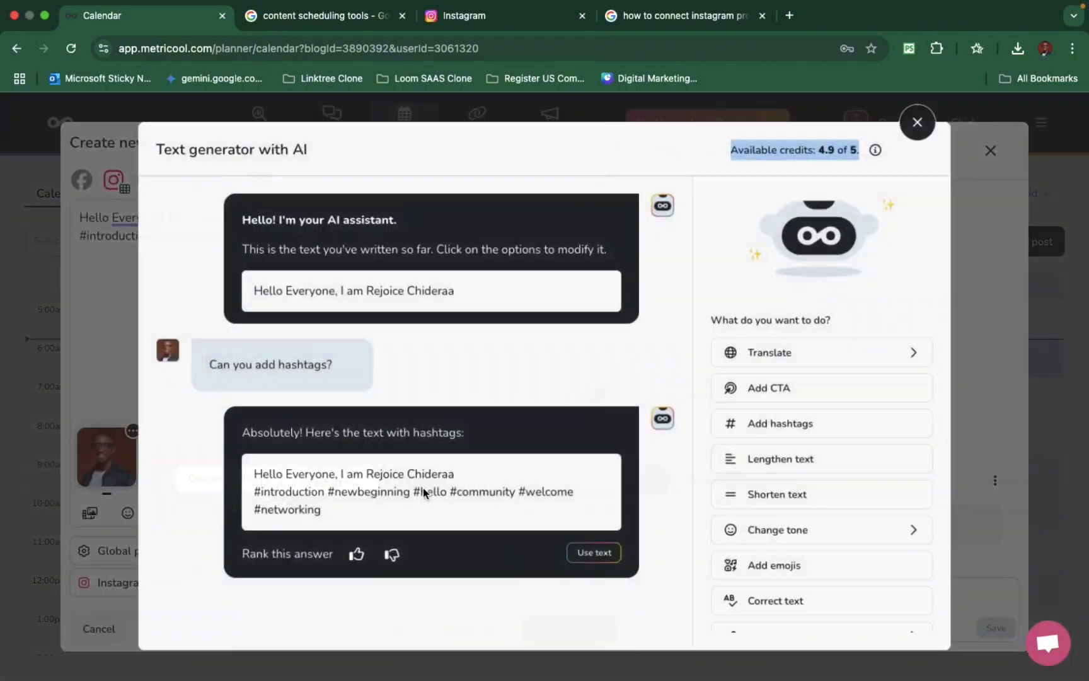
scroll(803, 479, "down", 2)
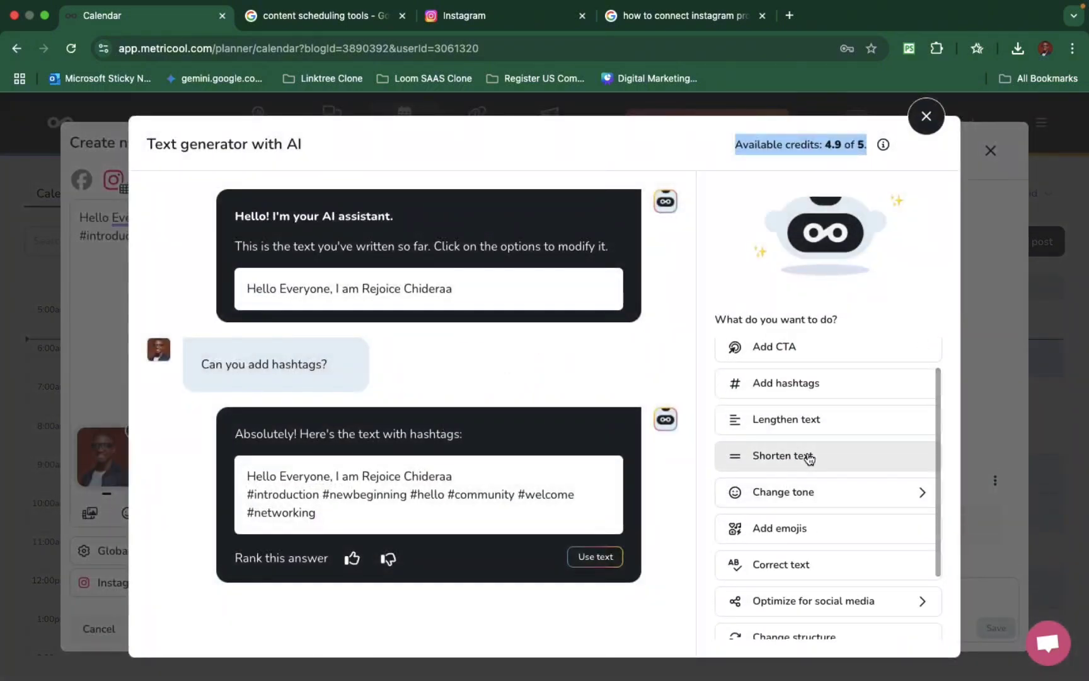
left_click(801, 403)
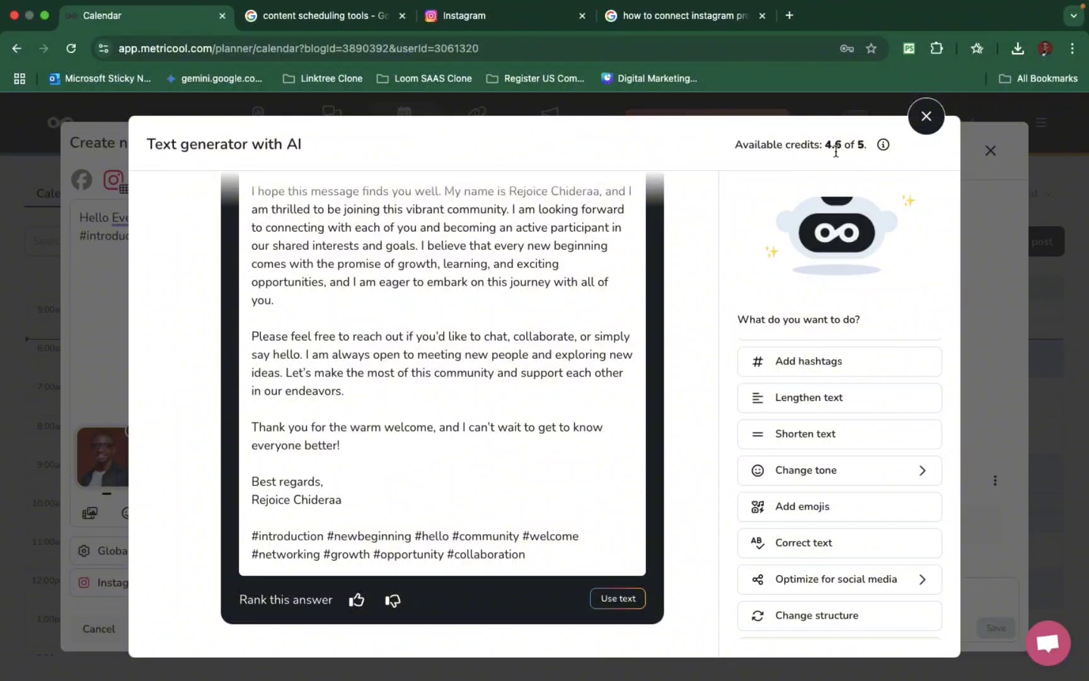
left_click(617, 598)
left_click(722, 438)
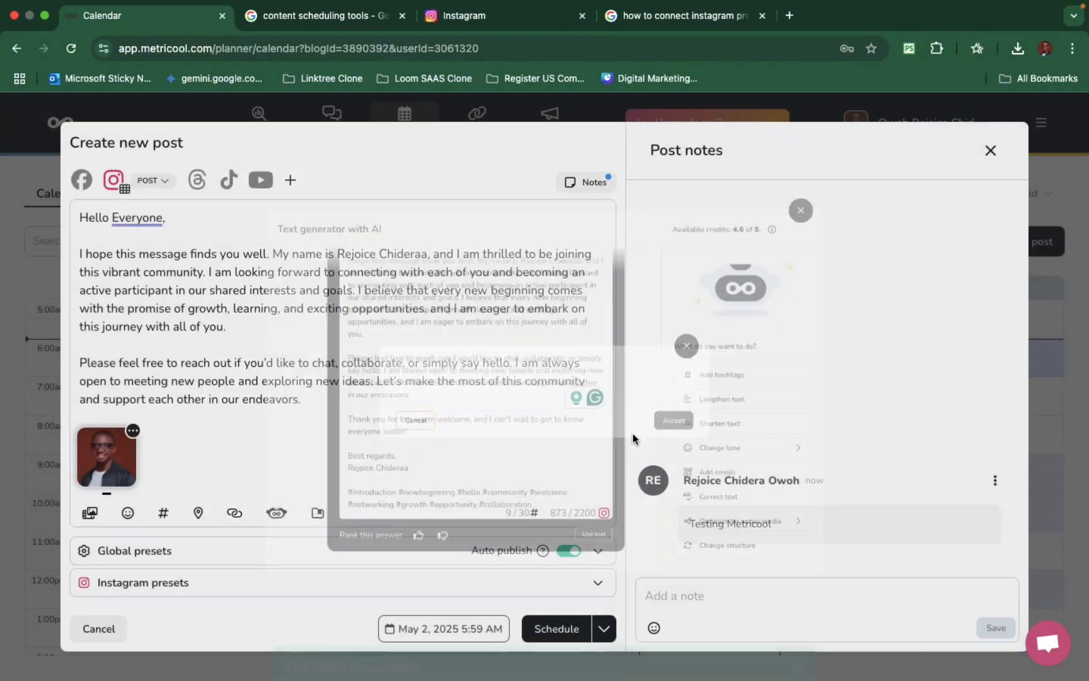
Step: Remove the extra final letter from the surname in the first paragraph of the post text
scroll(428, 377, "down", 2)
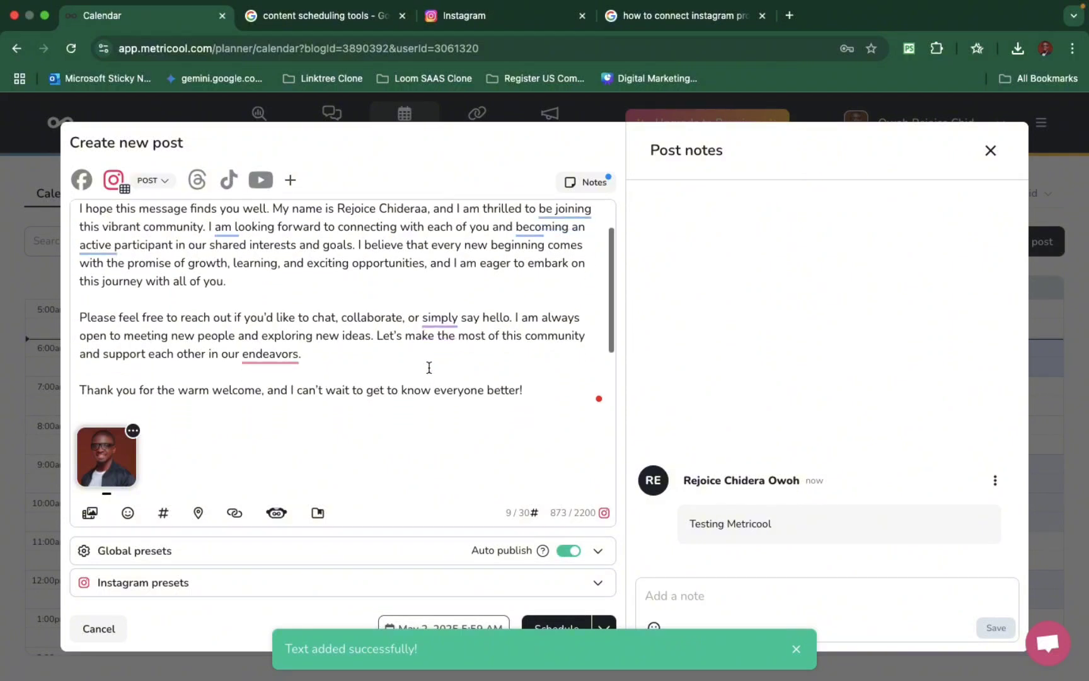
scroll(428, 377, "up", 2)
scroll(429, 368, "down", 2)
scroll(429, 368, "up", 2)
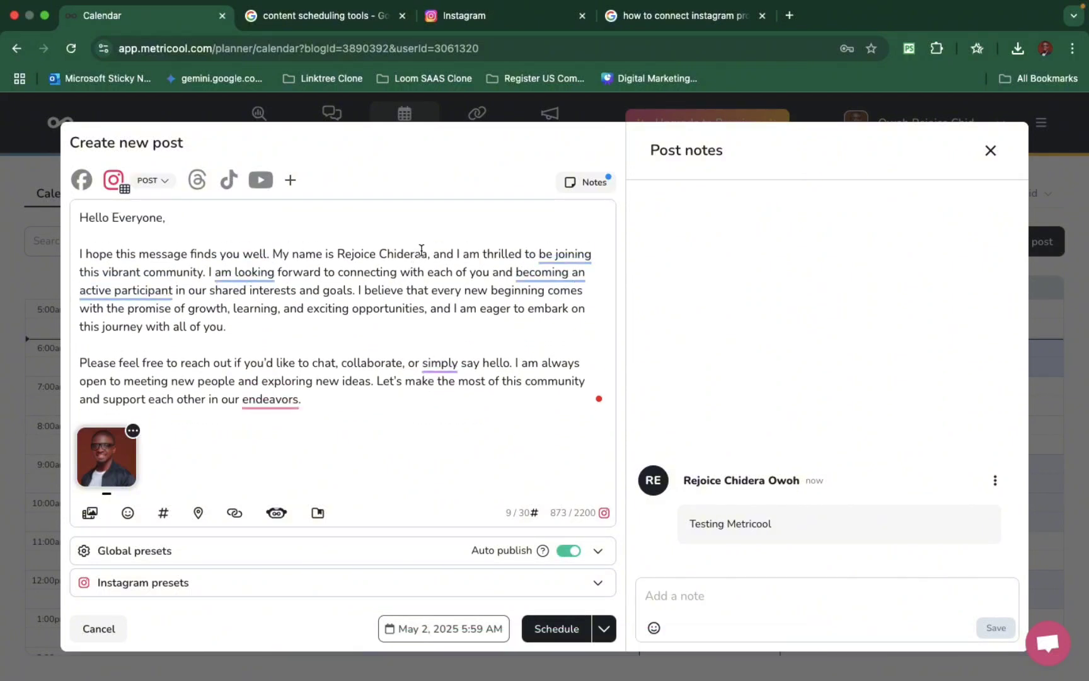
key("BackSpace")
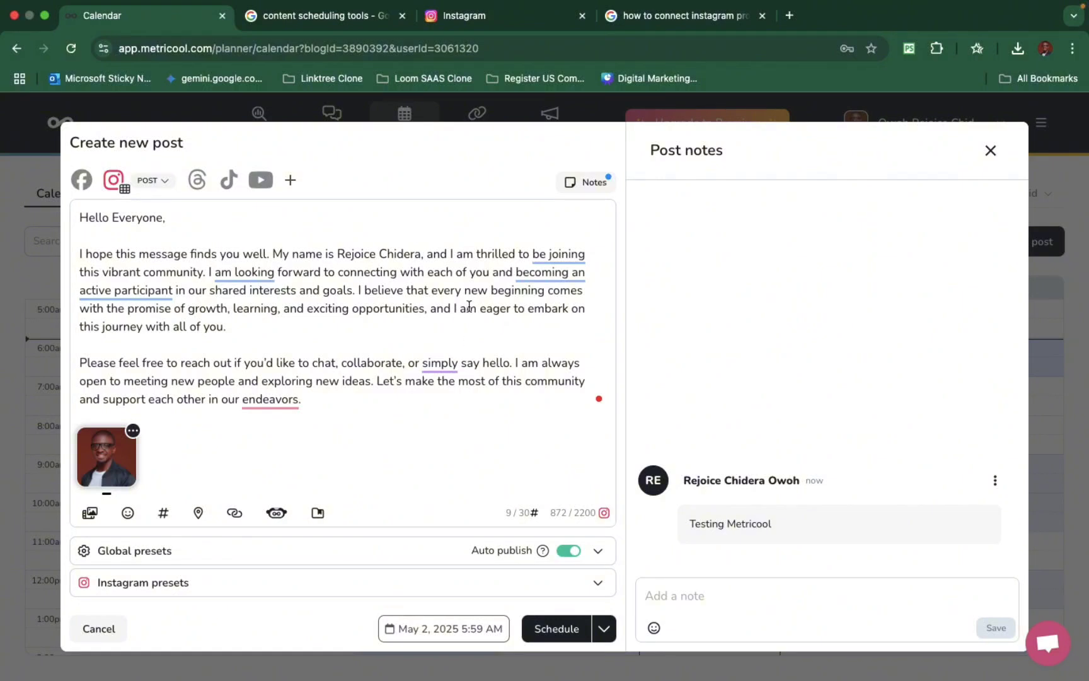
Step: Review the rest of the post text and its hashtags, and remove the extra final letter from the name in the sign-off
scroll(469, 307, "down", 5)
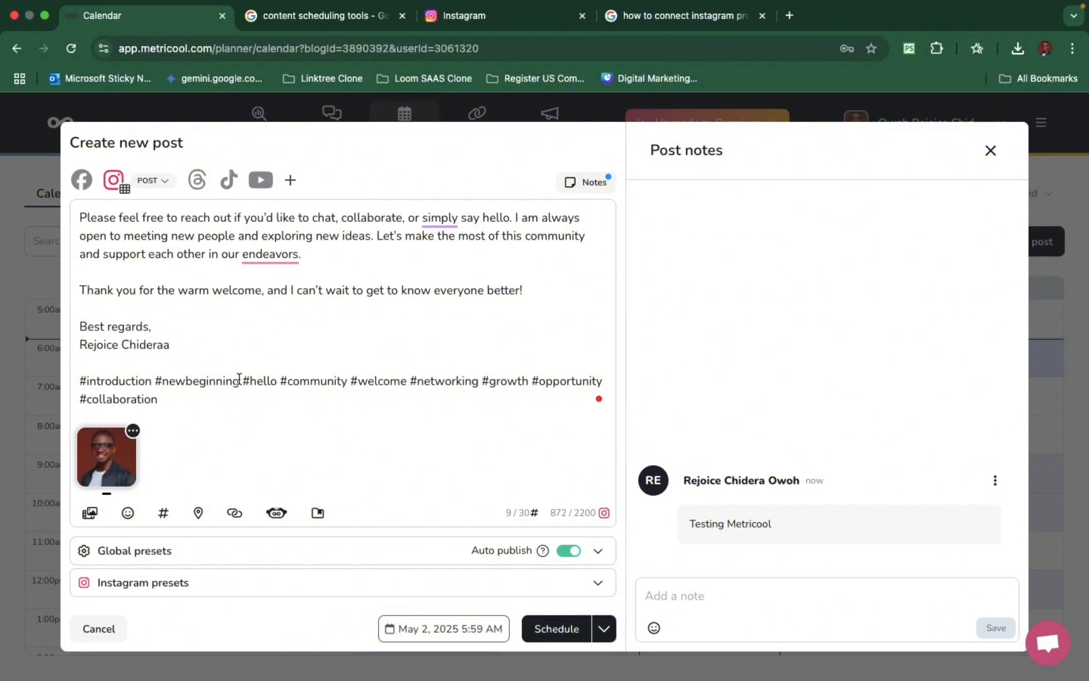
scroll(238, 378, "up", 5)
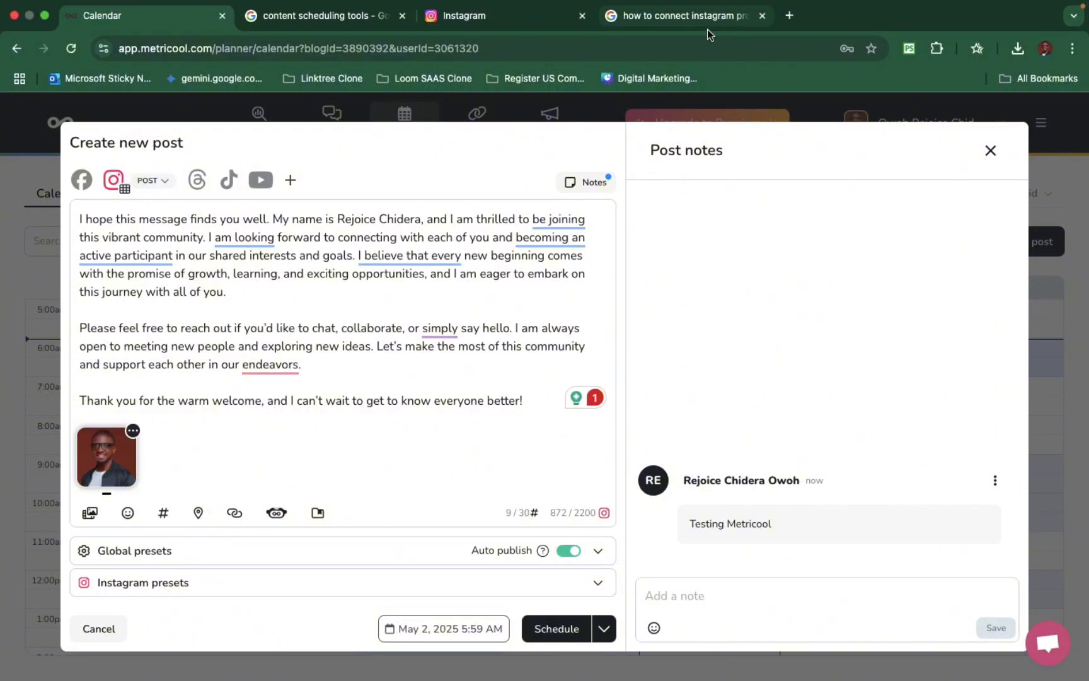
scroll(484, 404, "up", 1)
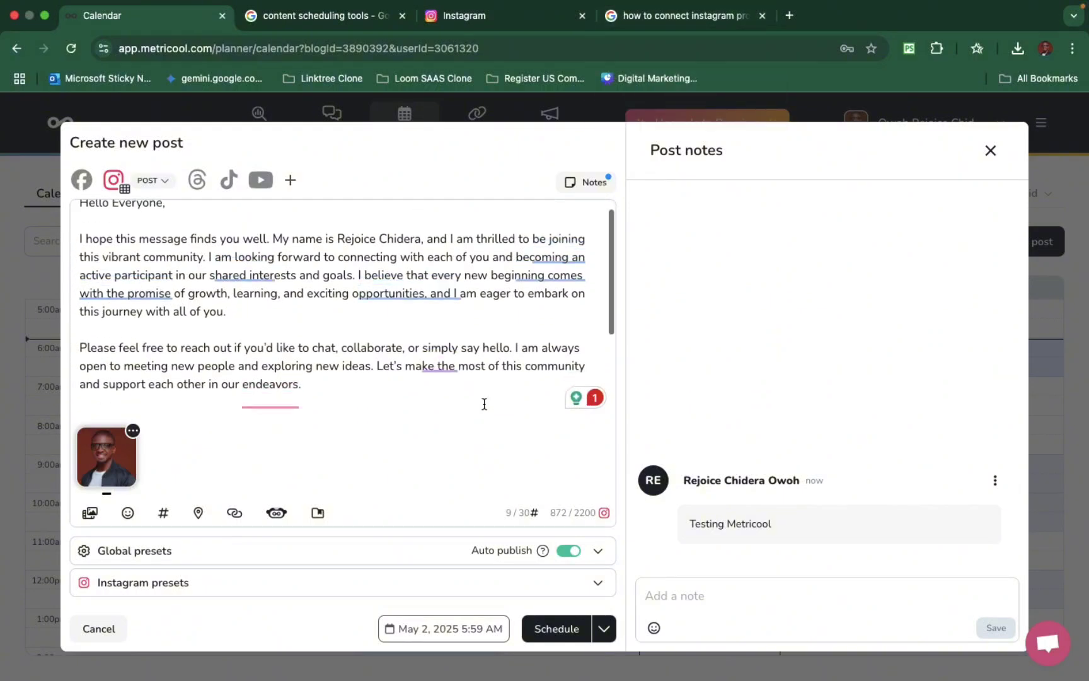
scroll(484, 404, "down", 5)
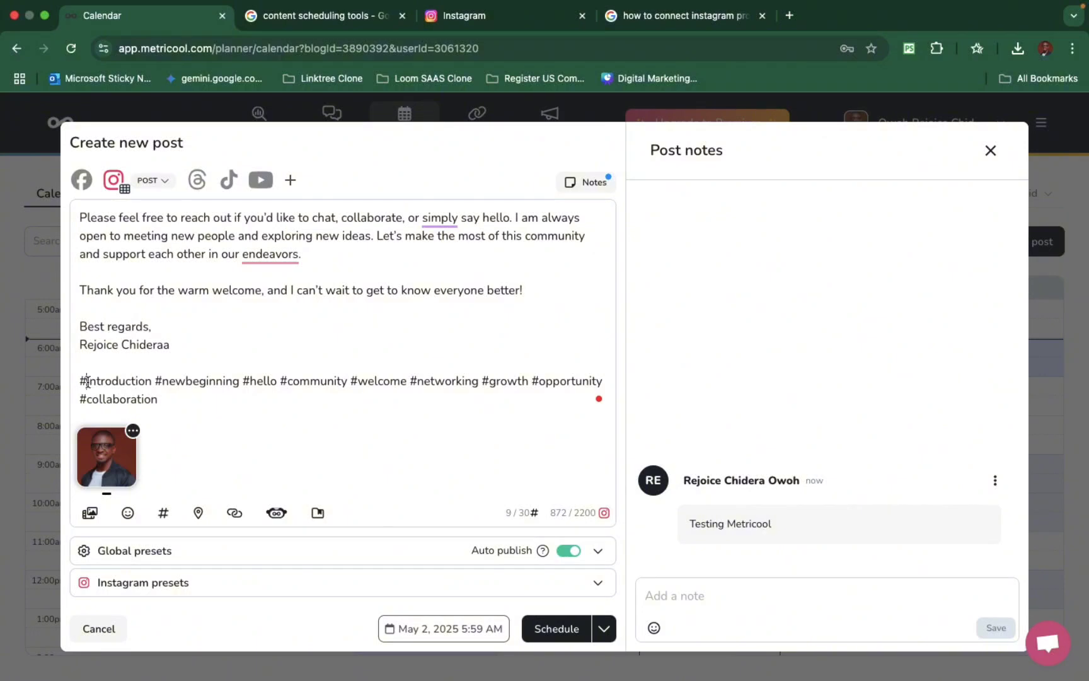
left_click_drag(87, 381, 150, 385)
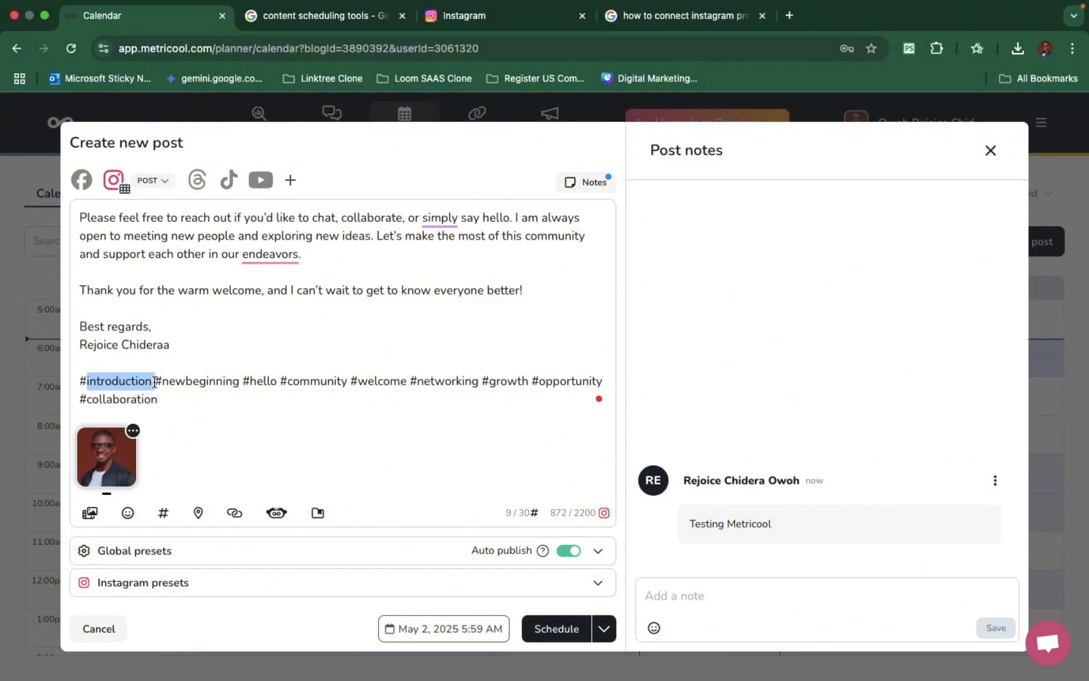
left_click(229, 321)
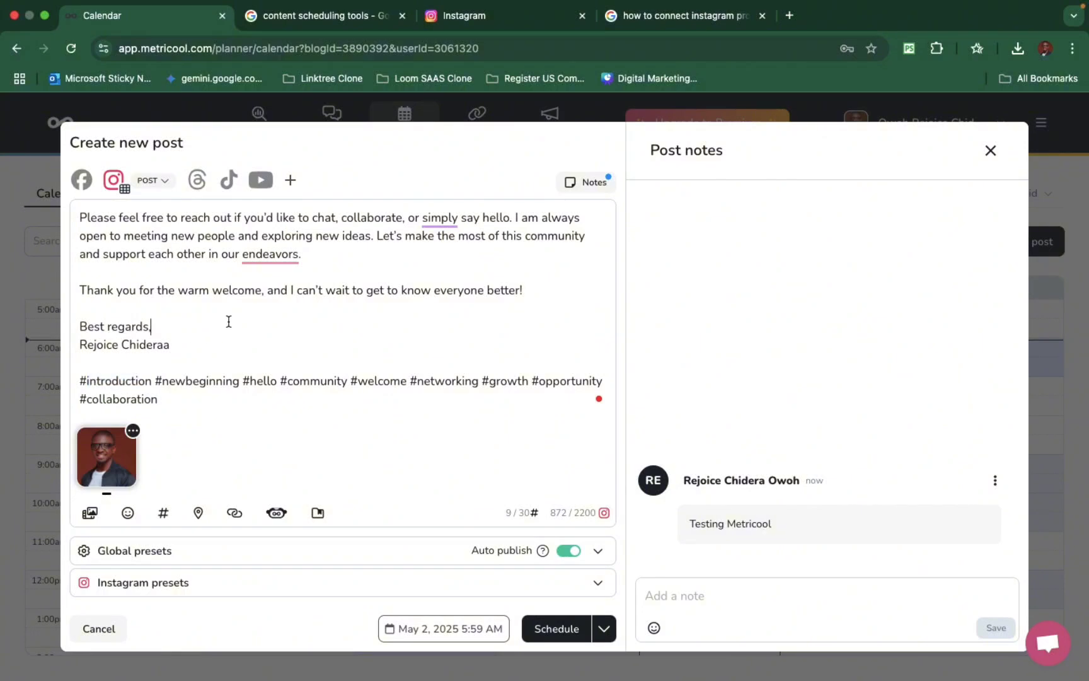
left_click(198, 338)
scroll(342, 308, "up", 3)
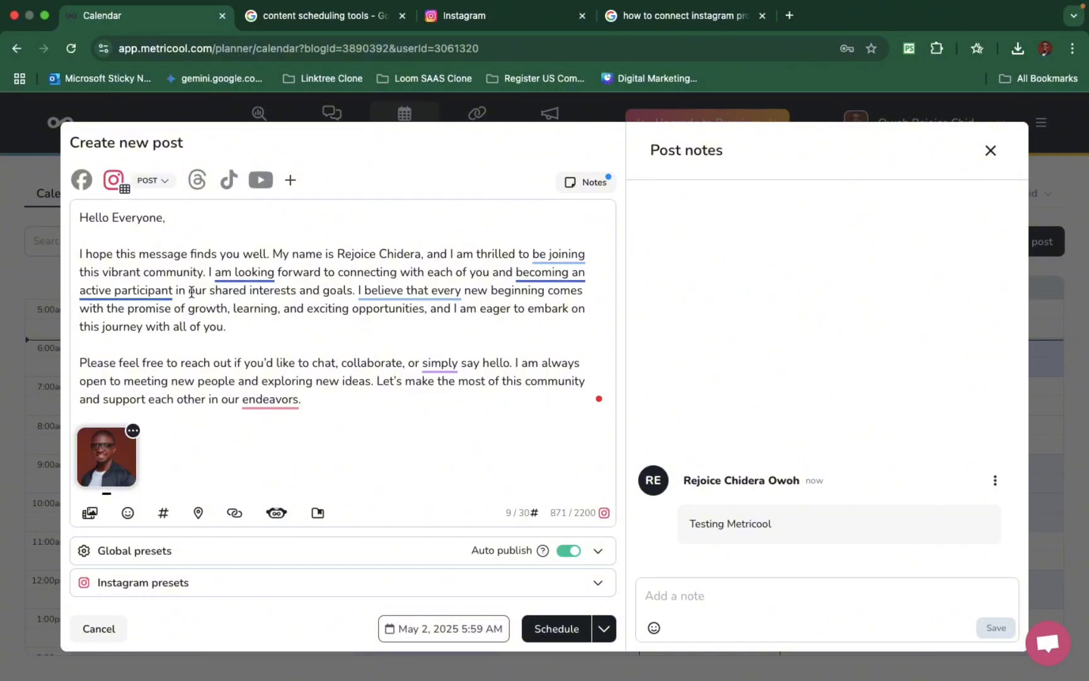
Step: Check the location search for the post and insert the popular Instagram hashtag #instagood into the post text
left_click(215, 278)
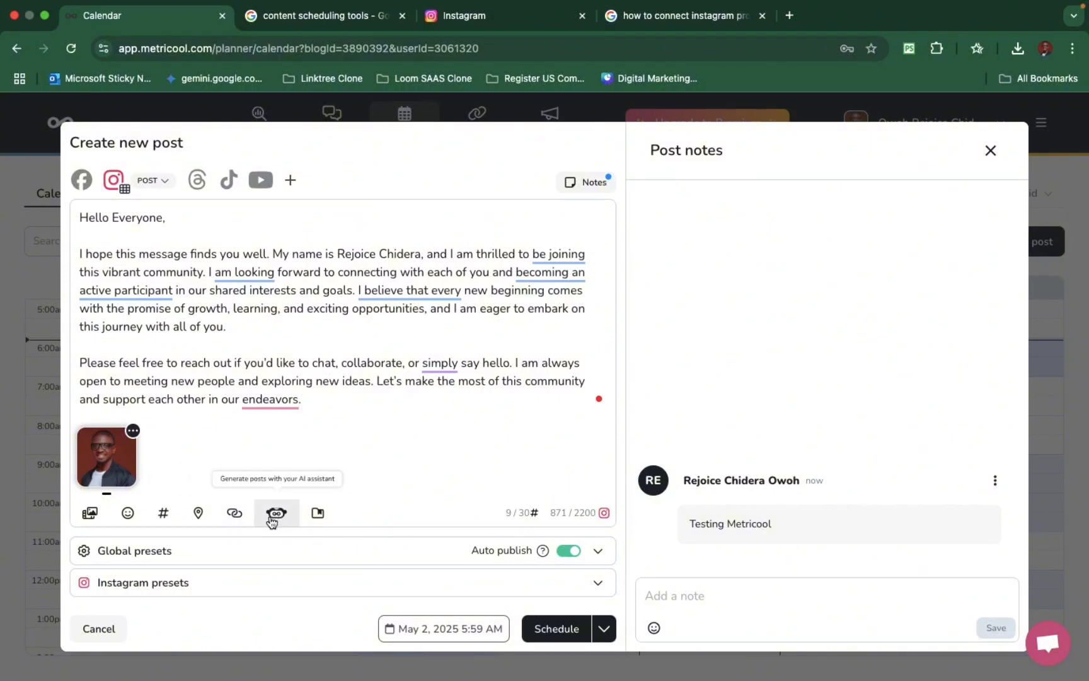
scroll(299, 366, "down", 3)
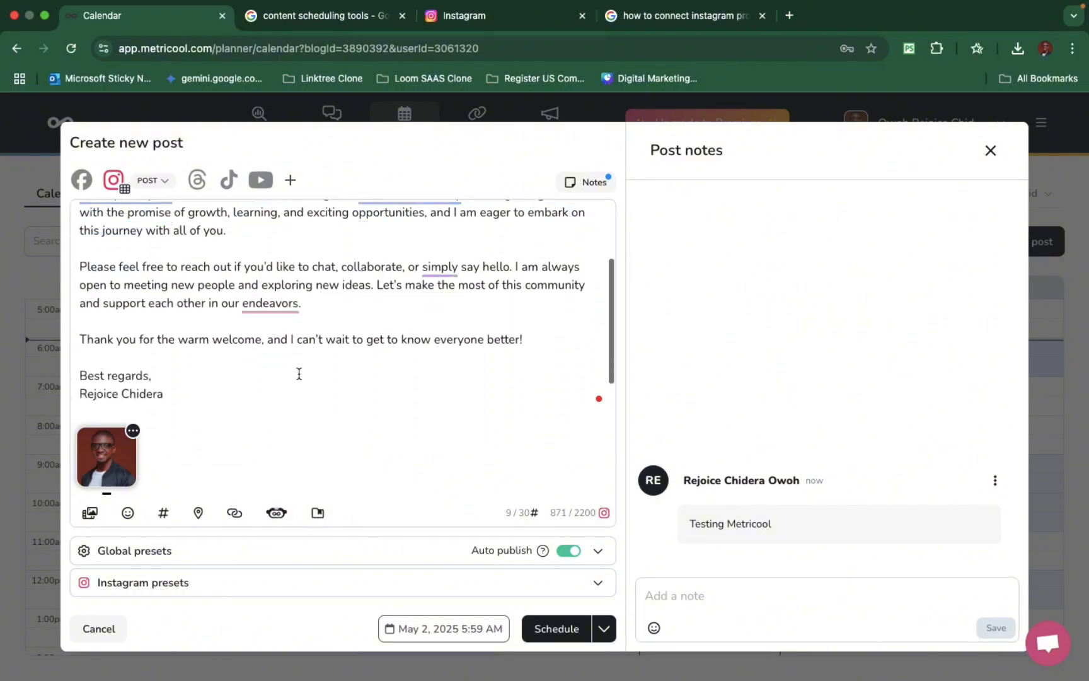
scroll(299, 378, "down", 1)
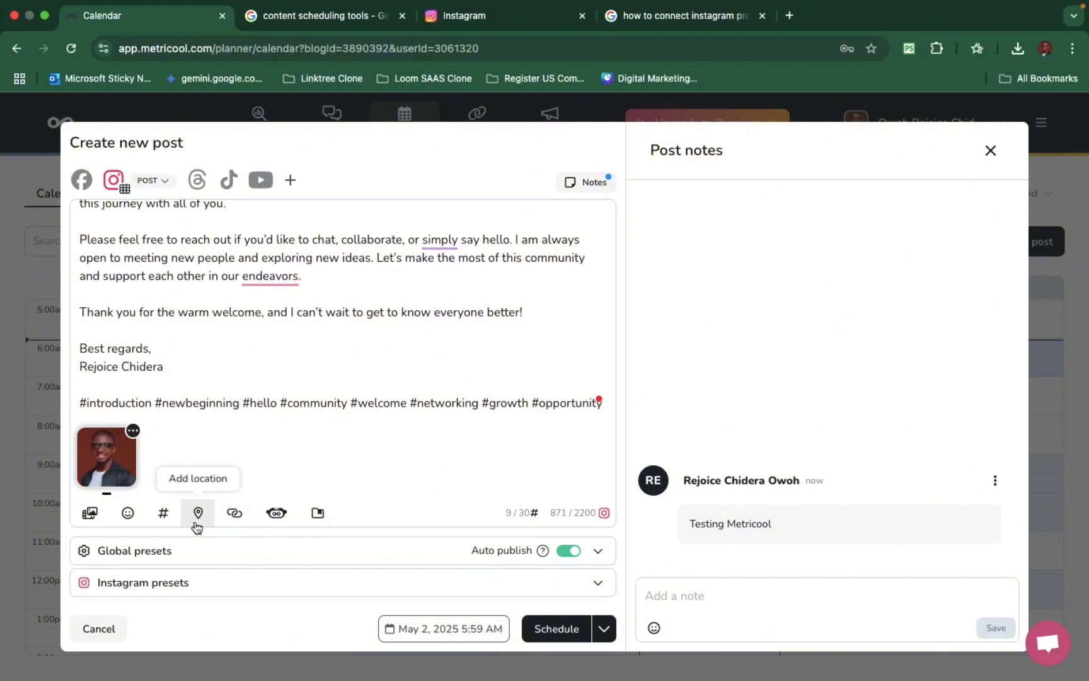
left_click(197, 515)
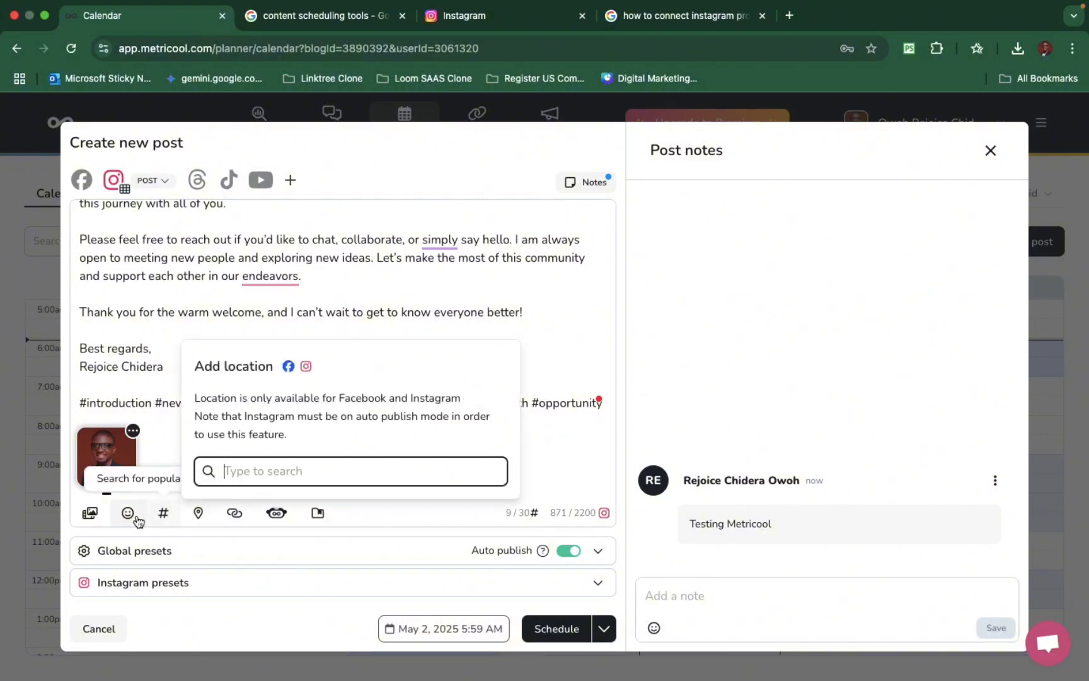
left_click(162, 515)
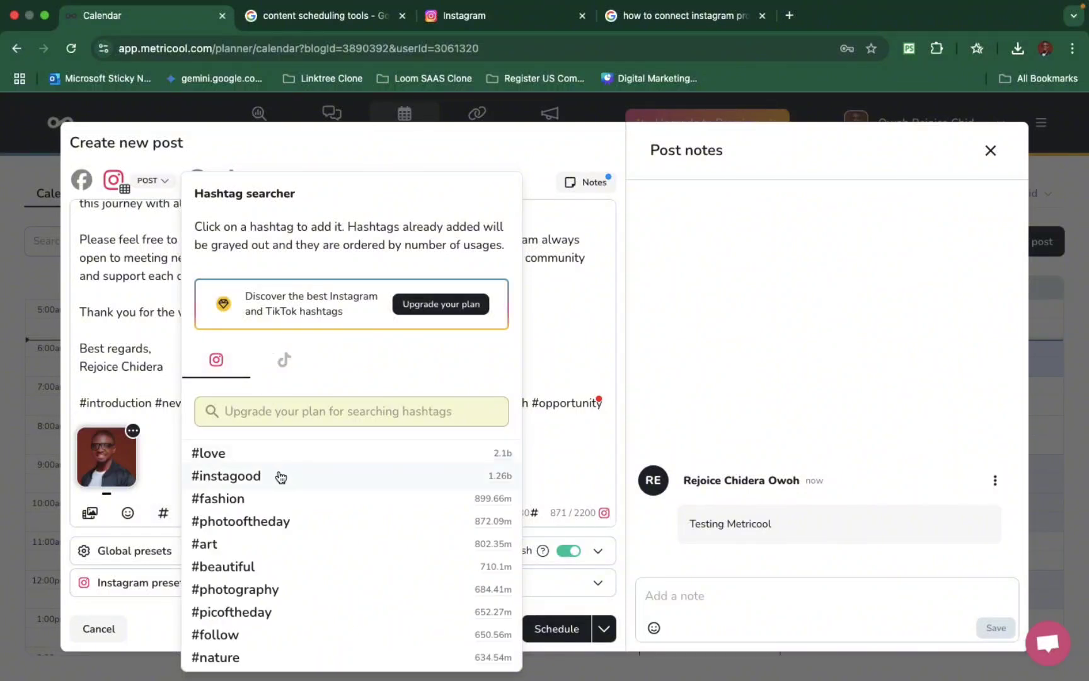
left_click(281, 477)
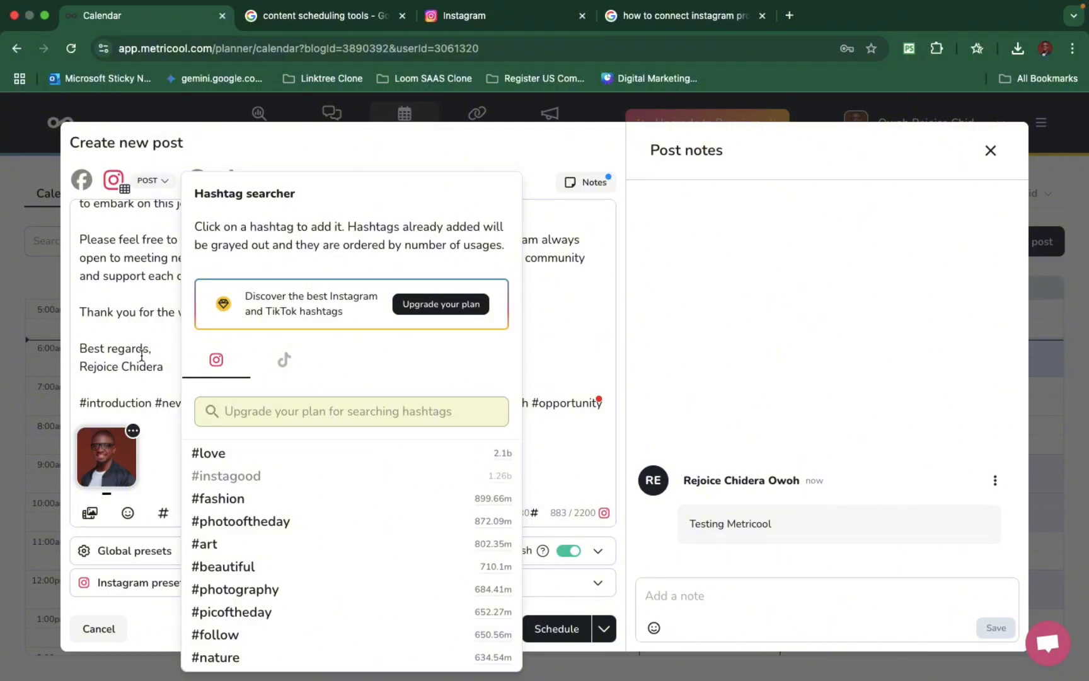
left_click(142, 355)
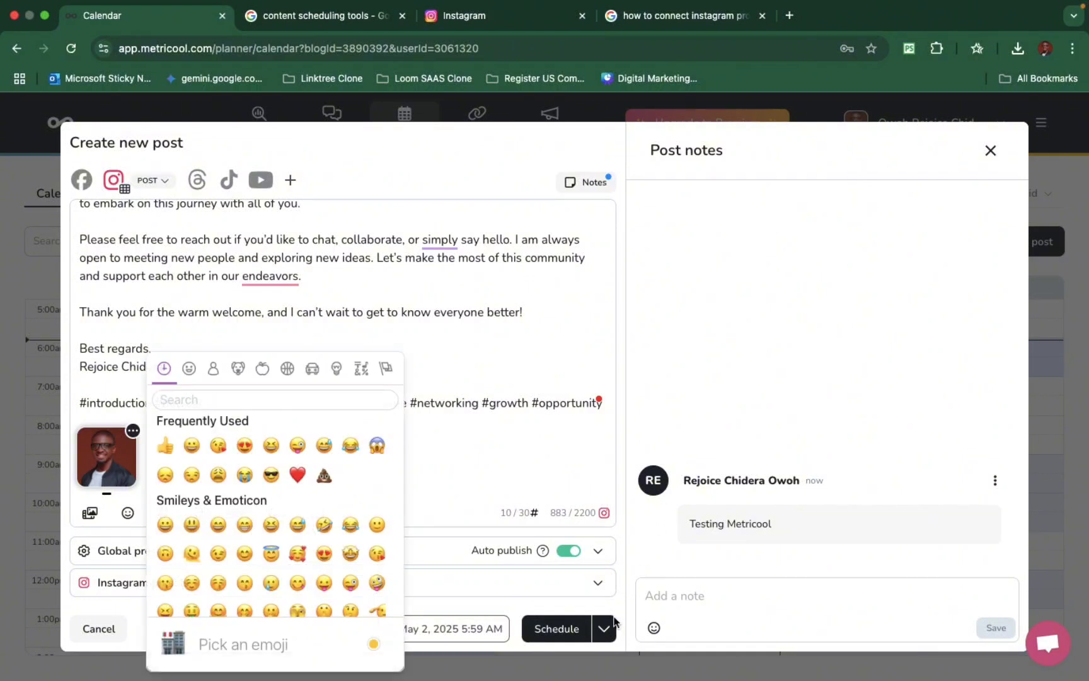
Step: Set the post's publication date and time to May 1, 2025, 5:54 PM
left_click(485, 635)
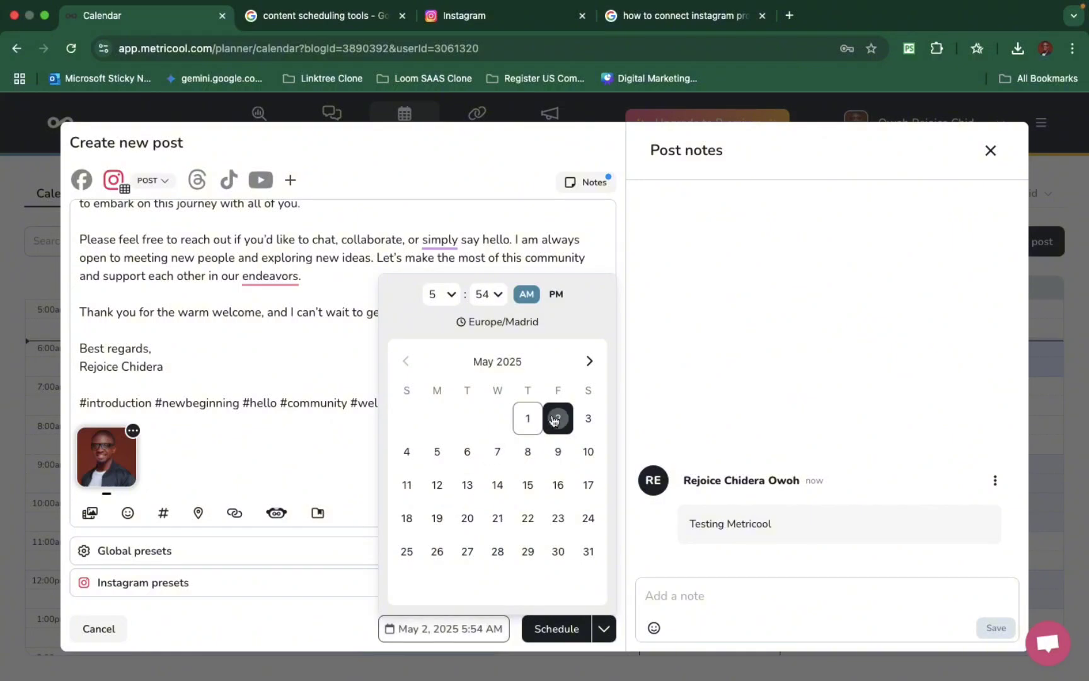
left_click(528, 418)
left_click(449, 295)
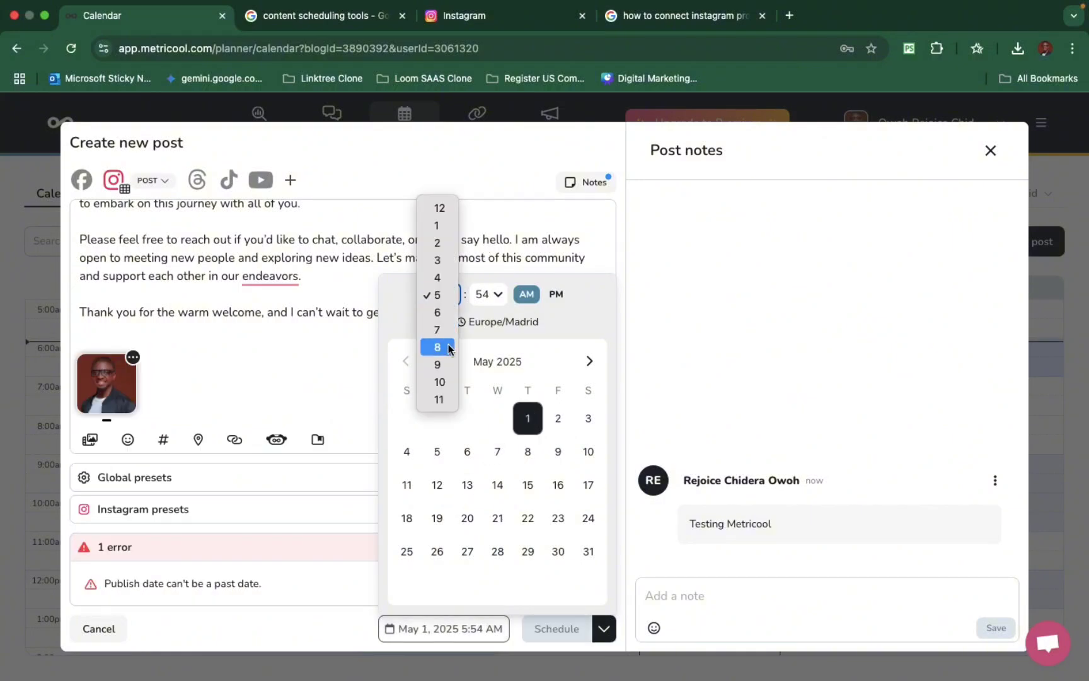
left_click(533, 297)
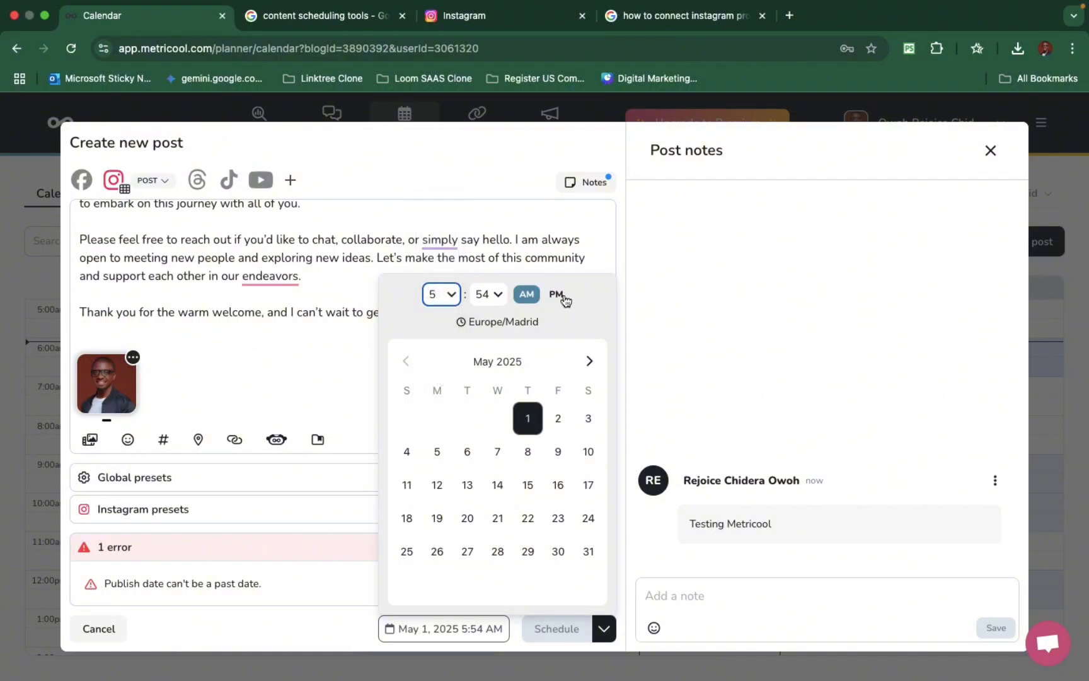
left_click(556, 294)
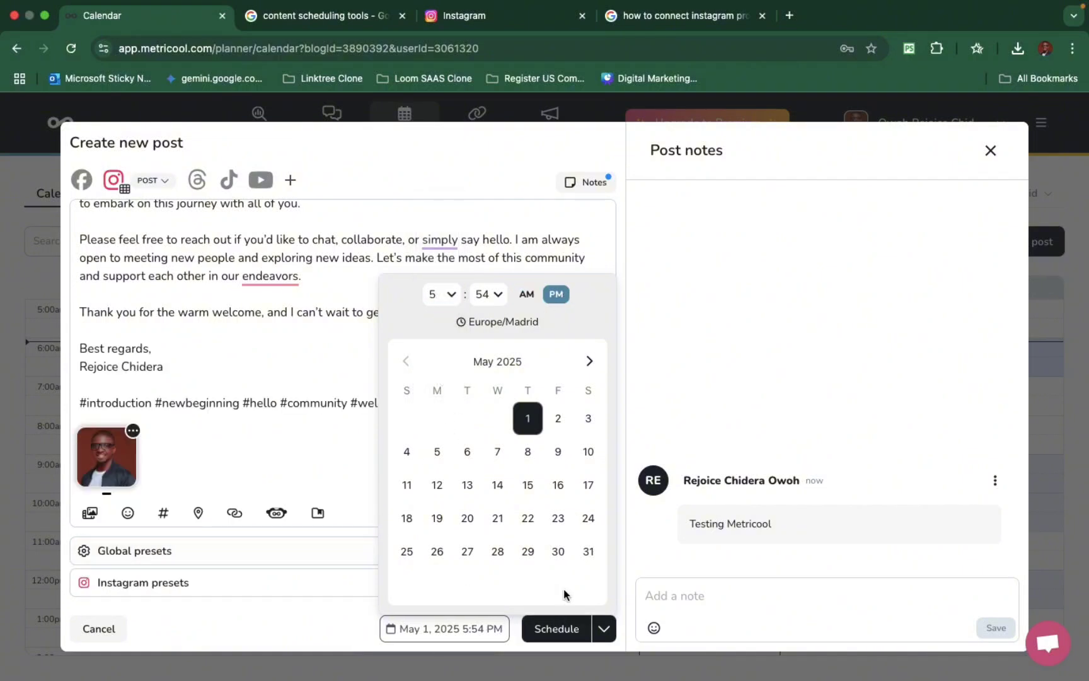
Step: Examine the available options for saving, reviewing, scheduling or immediately publishing the post
left_click(604, 628)
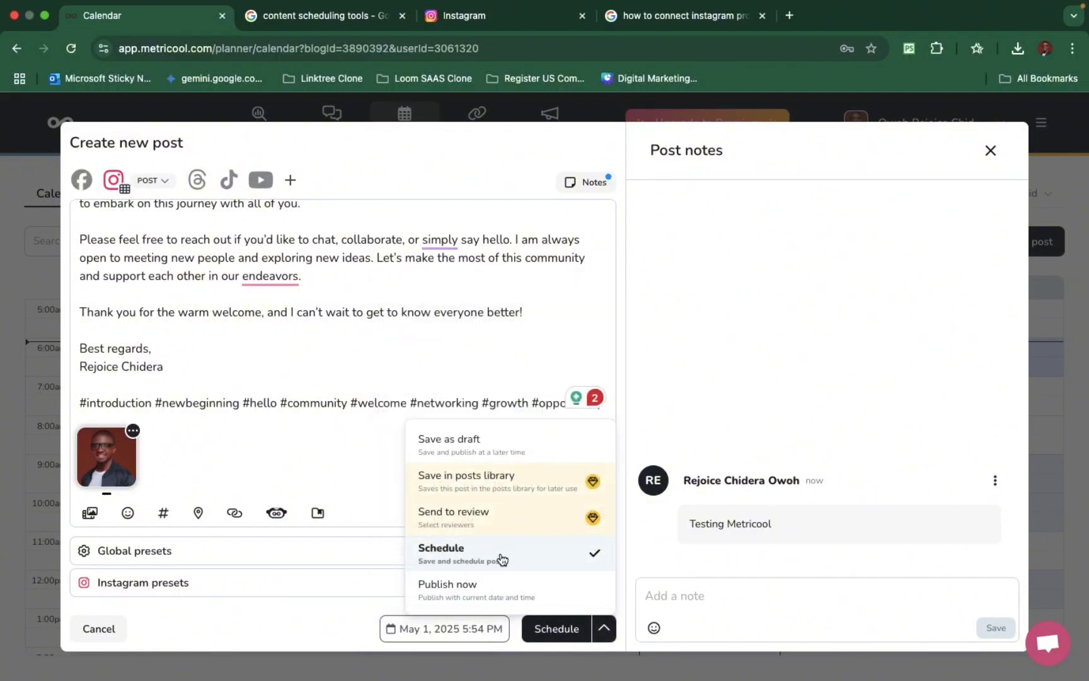
left_click(607, 638)
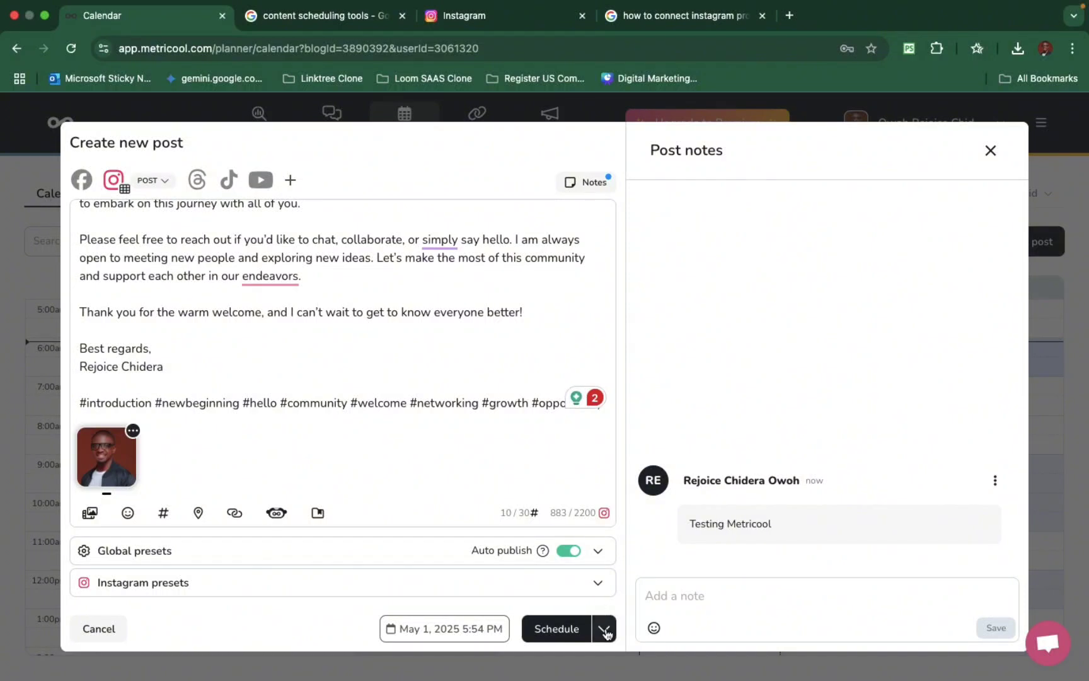
left_click(604, 629)
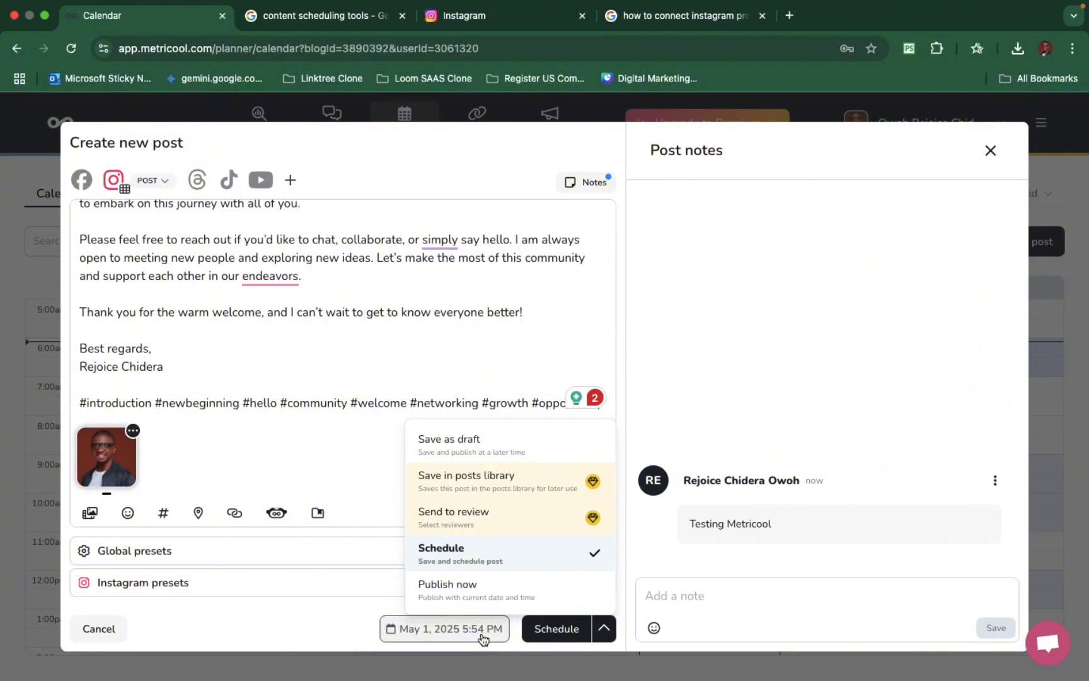
Step: Dismiss the publishing options, close the post notes and review the full Instagram preview of the post
left_click(512, 302)
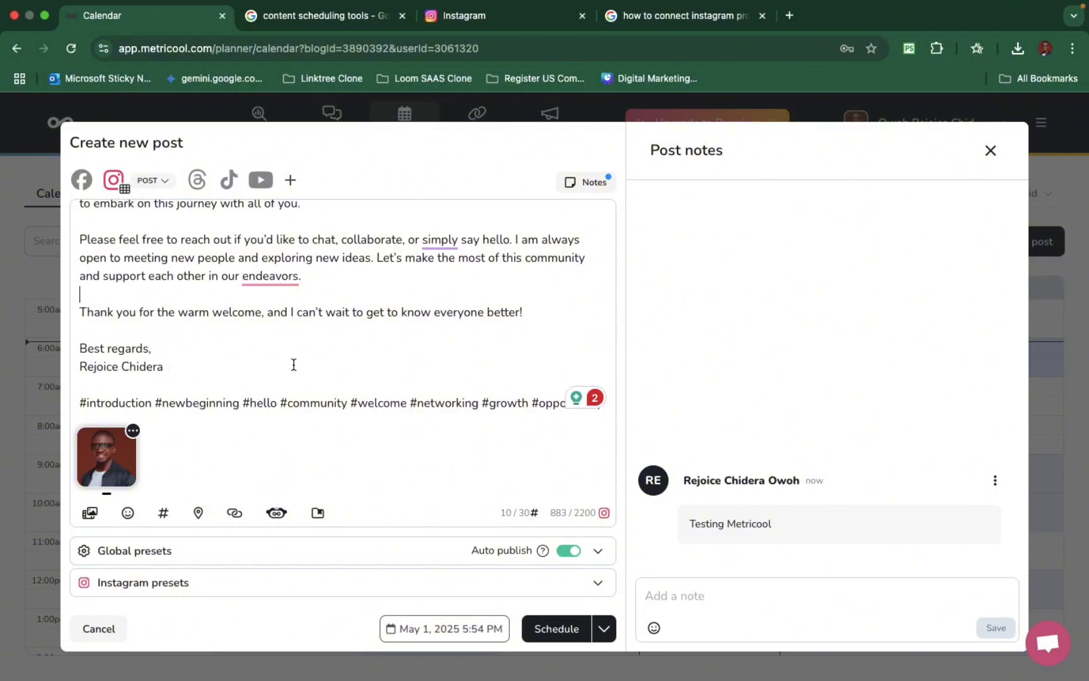
left_click(604, 628)
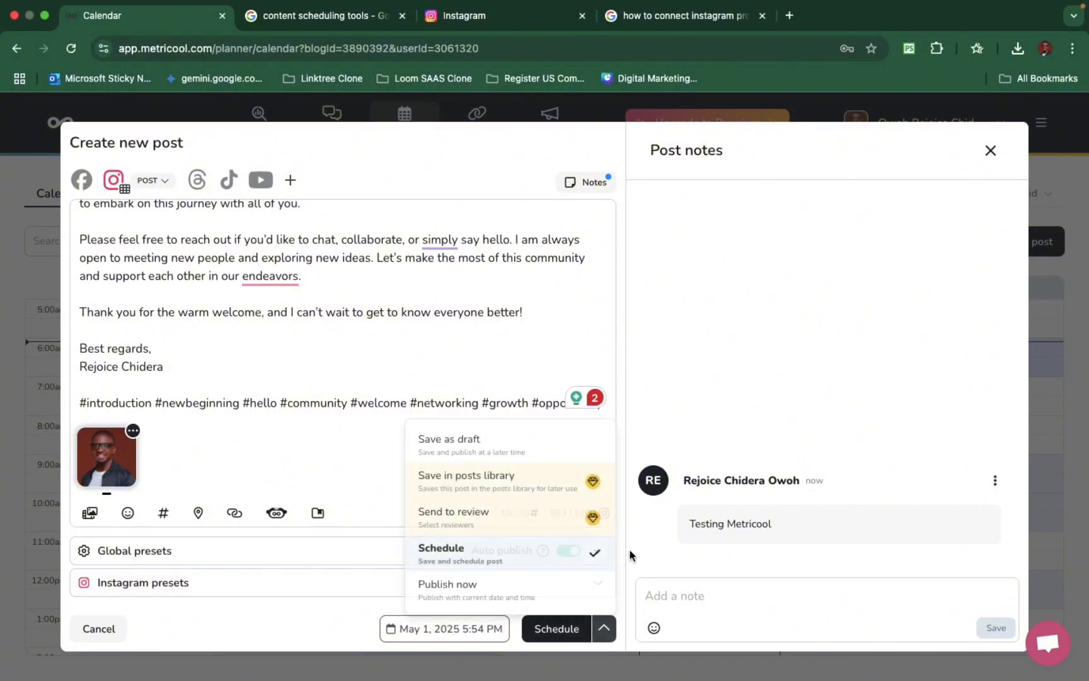
left_click(434, 339)
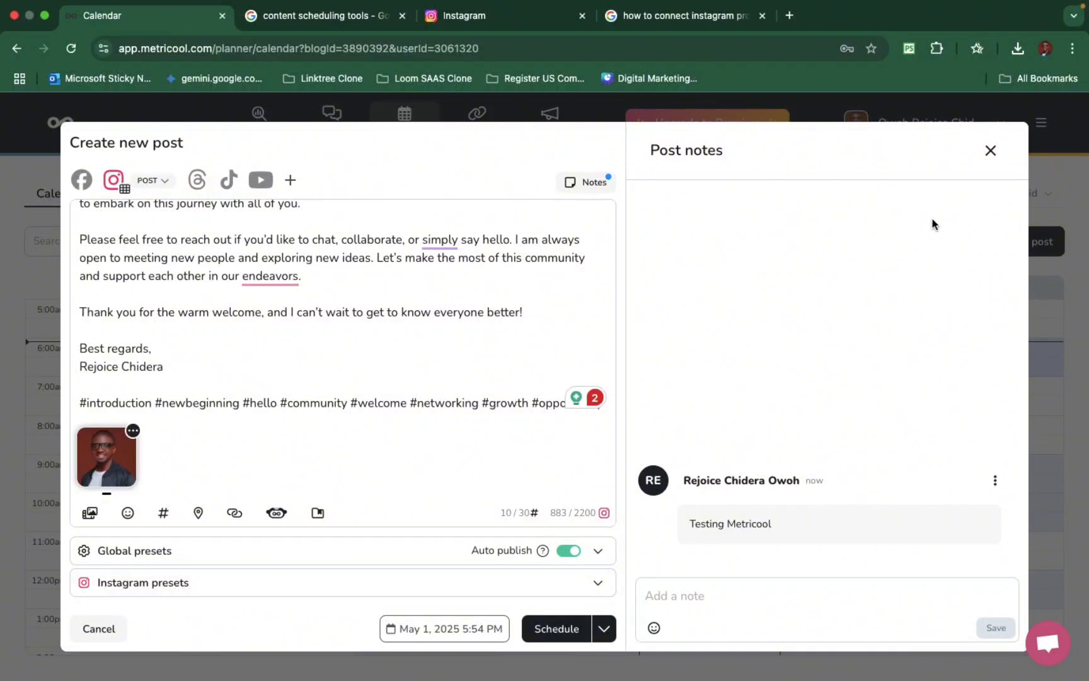
left_click(990, 154)
scroll(919, 378, "down", 5)
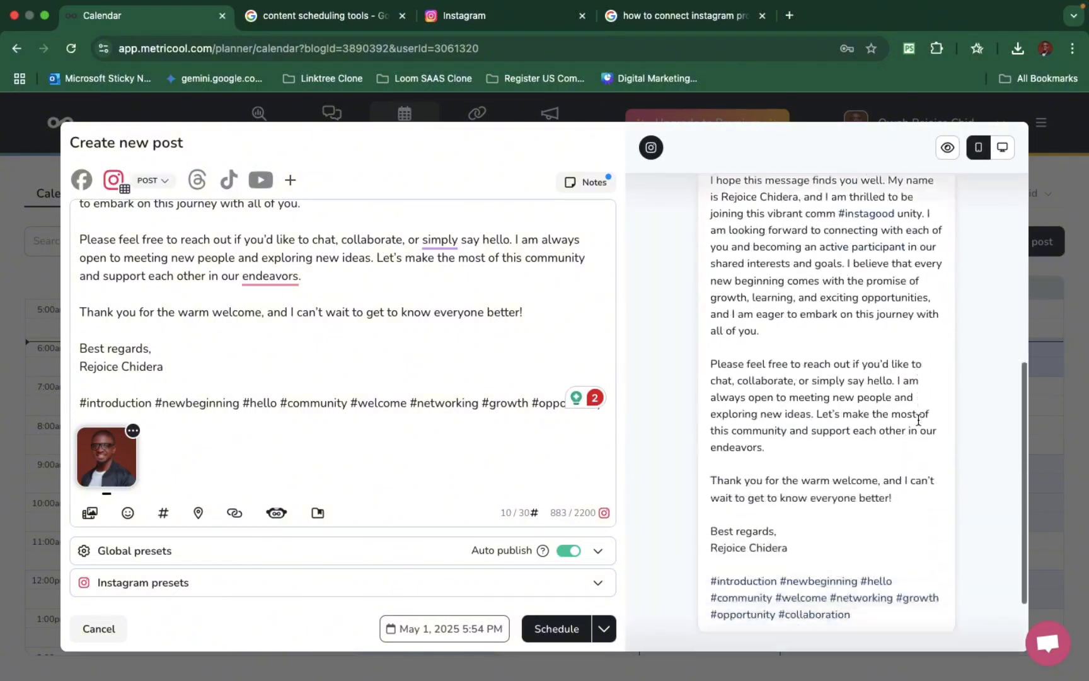
scroll(919, 404, "up", 5)
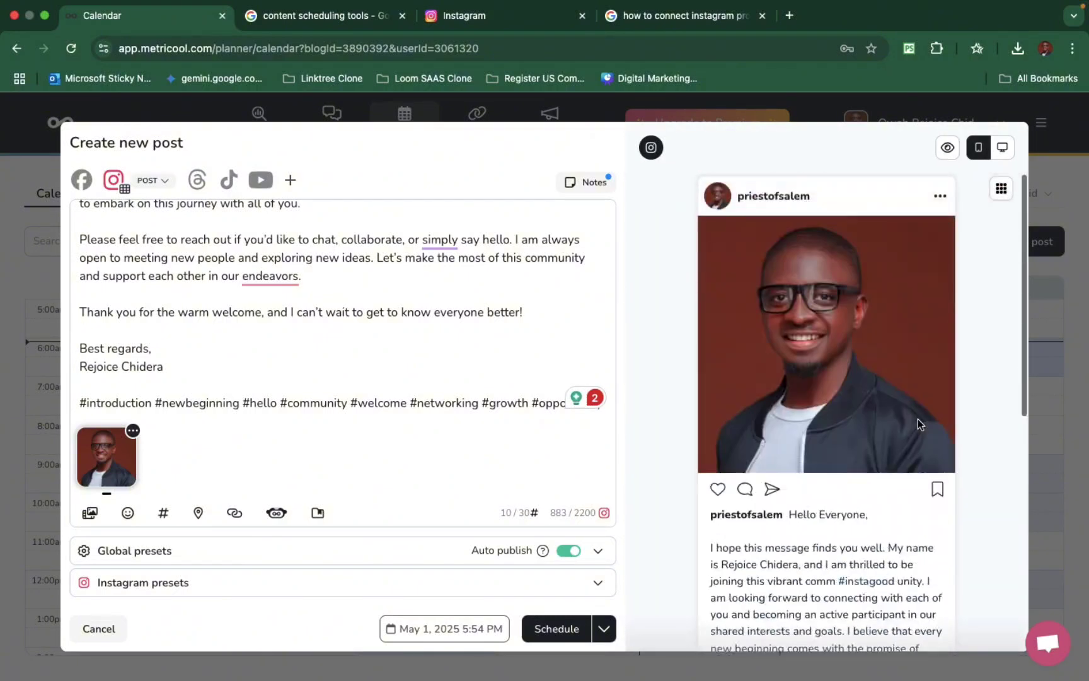
Step: Add Threads as a second network for the post and review its mobile preview
left_click(196, 180)
left_click(682, 148)
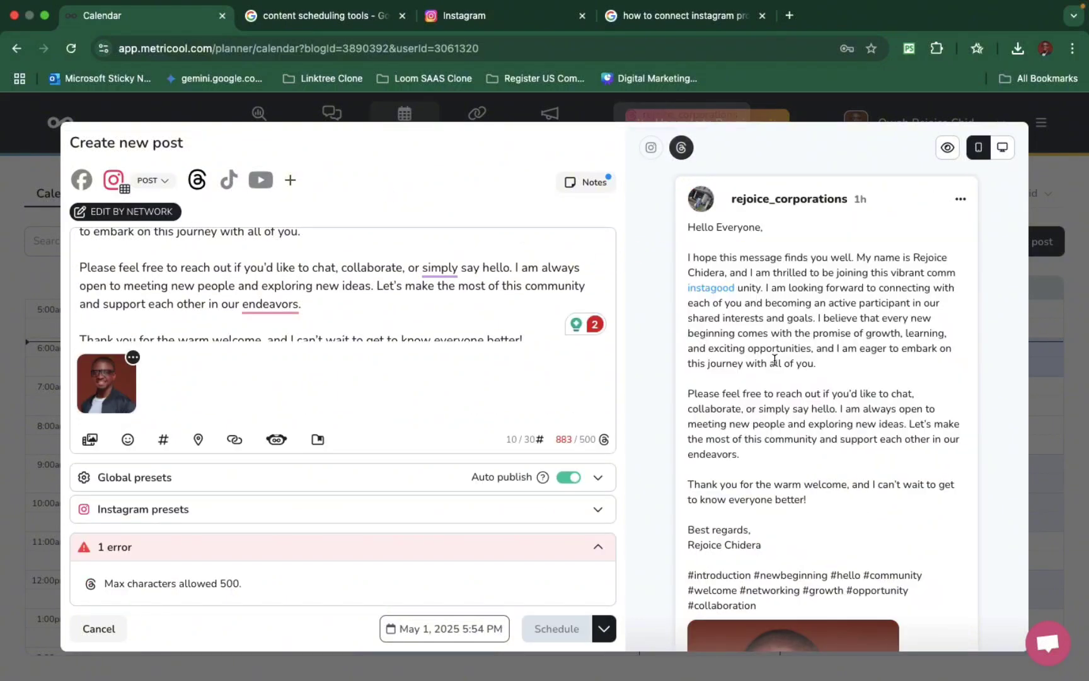
scroll(797, 452, "down", 6)
scroll(797, 452, "up", 4)
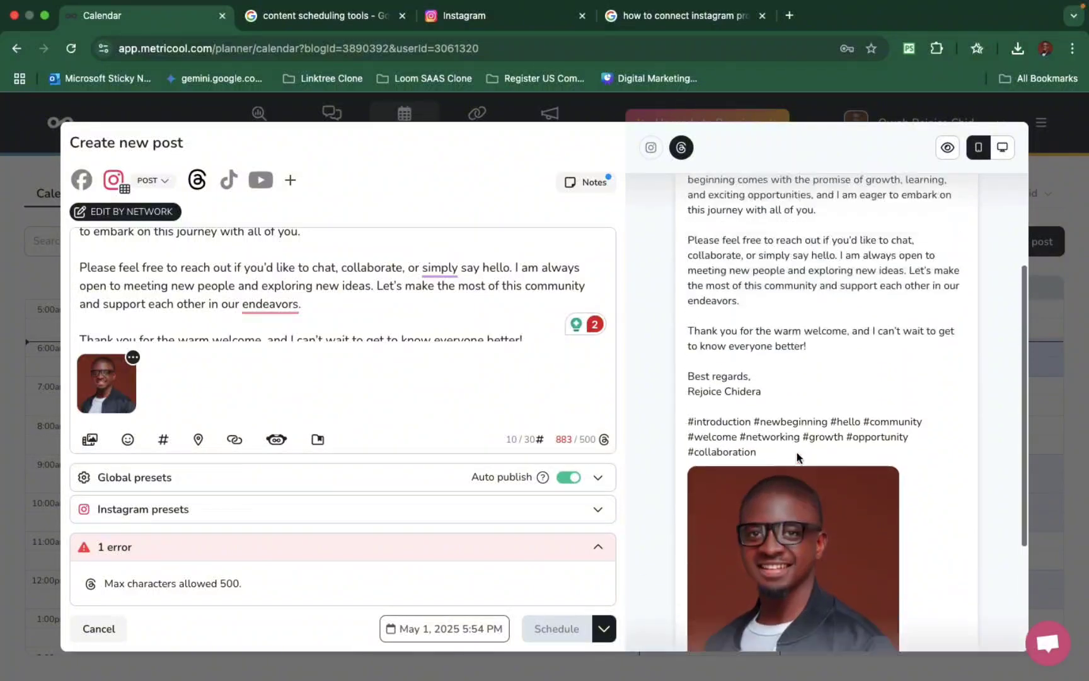
scroll(797, 452, "up", 3)
scroll(800, 454, "down", 6)
scroll(797, 452, "up", 6)
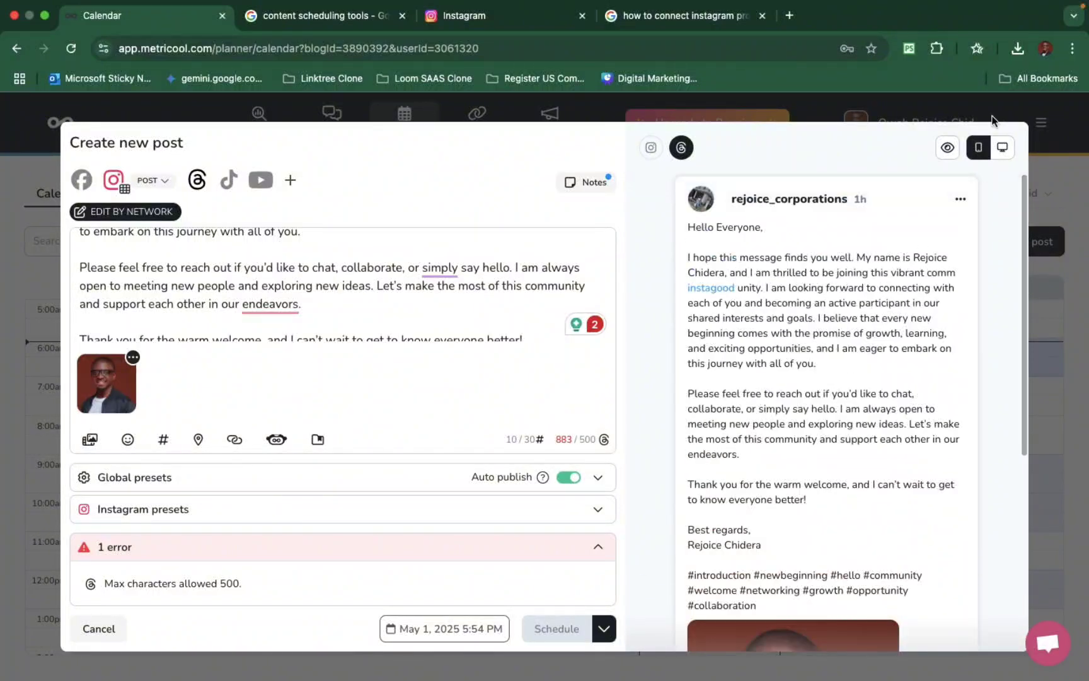
Step: Switch the Threads preview to the desktop layout and inspect the post image at full size
left_click(1002, 147)
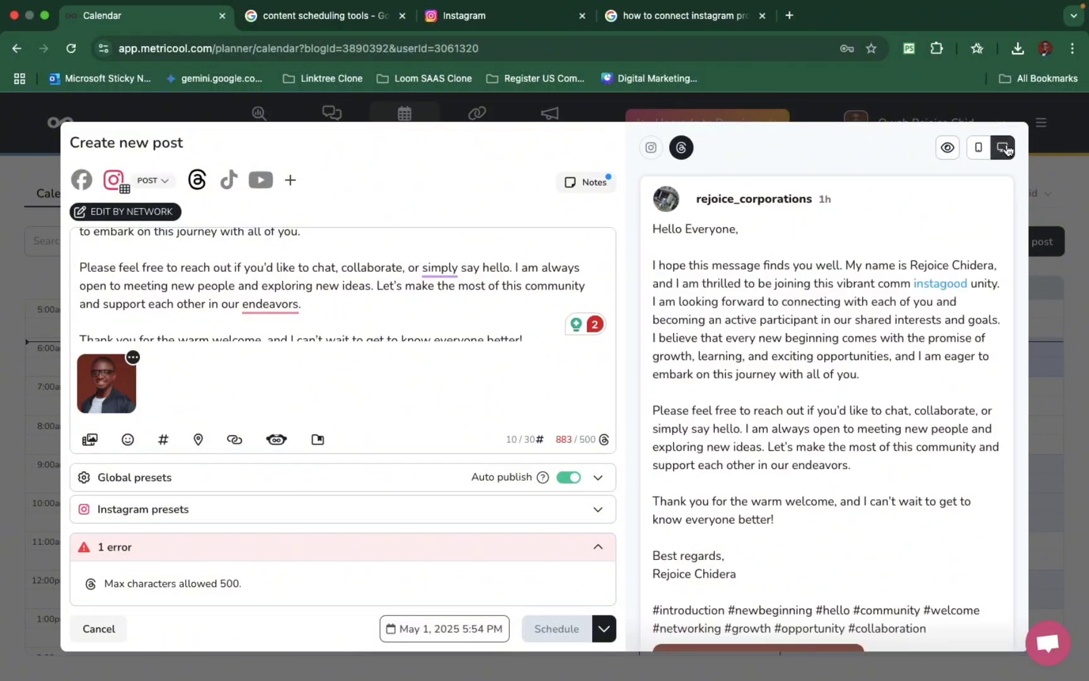
scroll(883, 319, "down", 6)
scroll(884, 319, "up", 6)
left_click(945, 149)
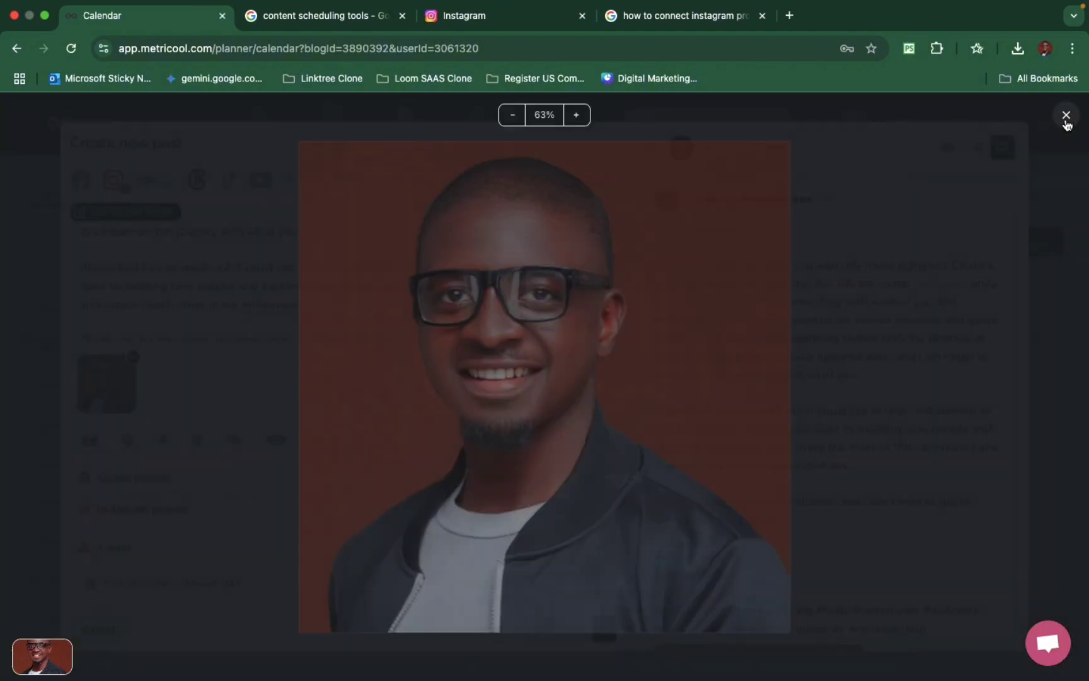
left_click(1067, 117)
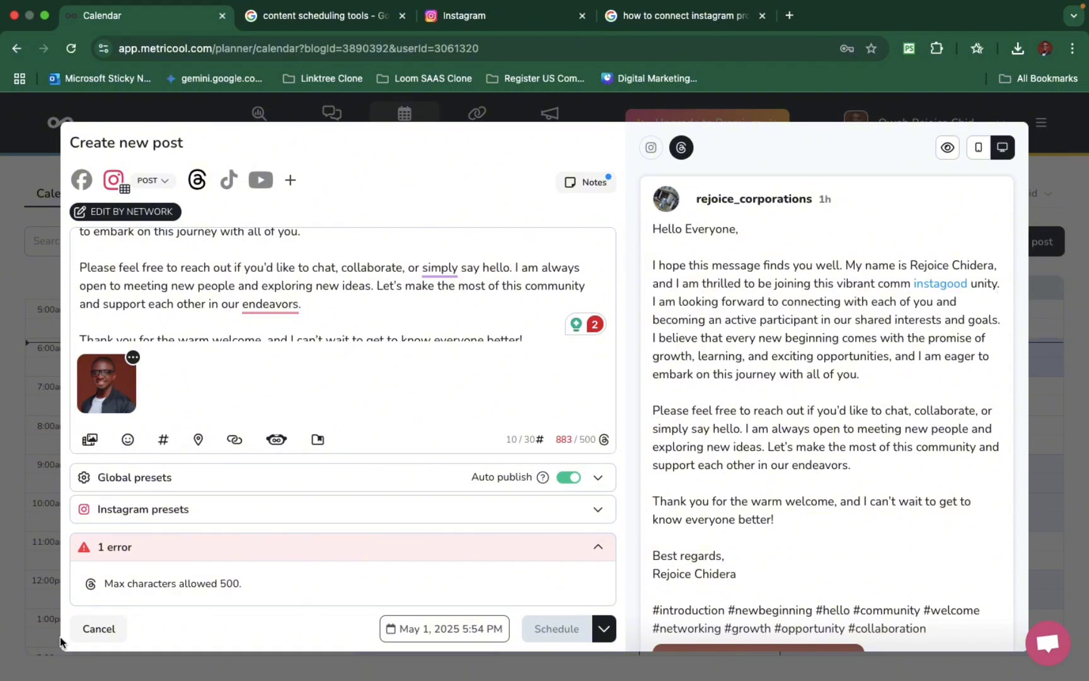
Step: Keep the post instead of discarding it, and save it as a draft
left_click(98, 628)
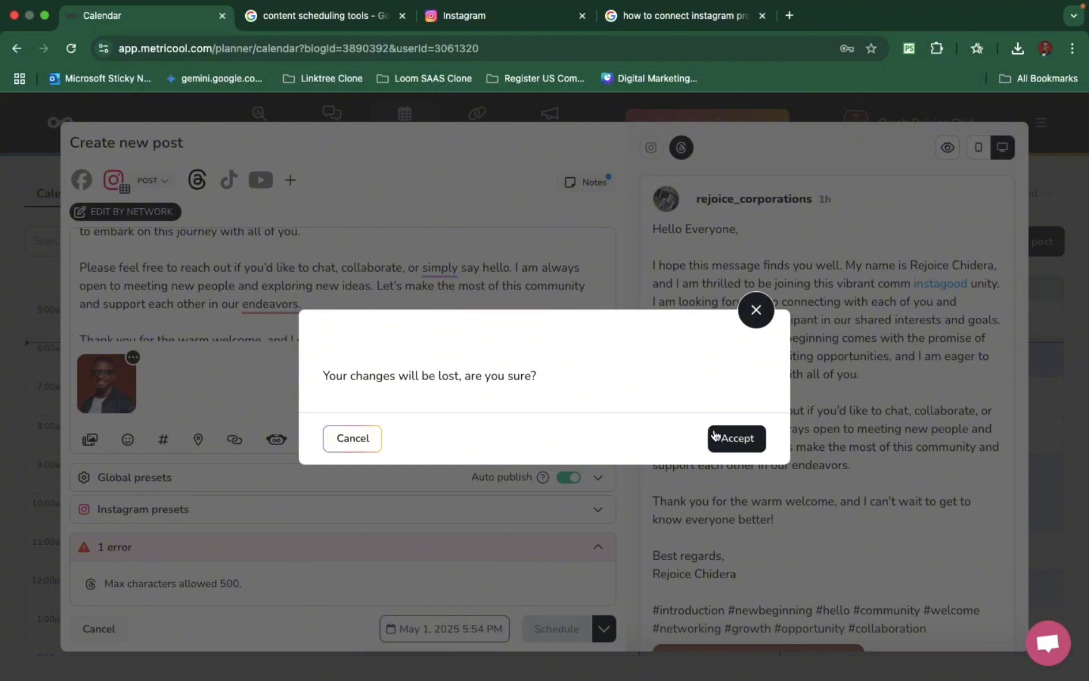
left_click(752, 317)
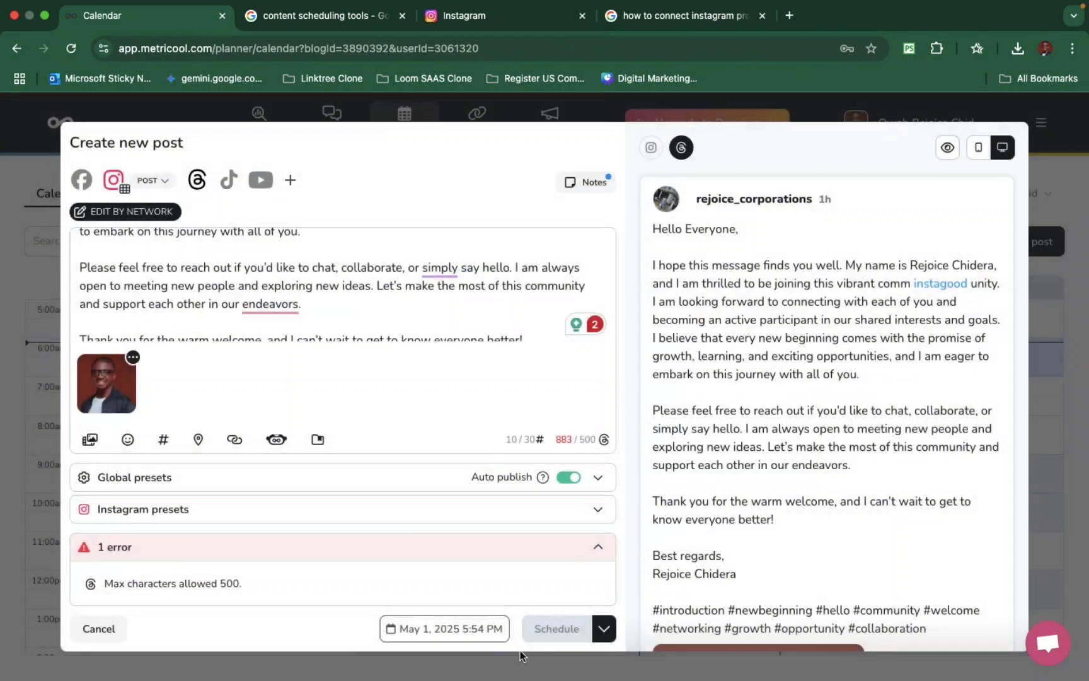
left_click(602, 628)
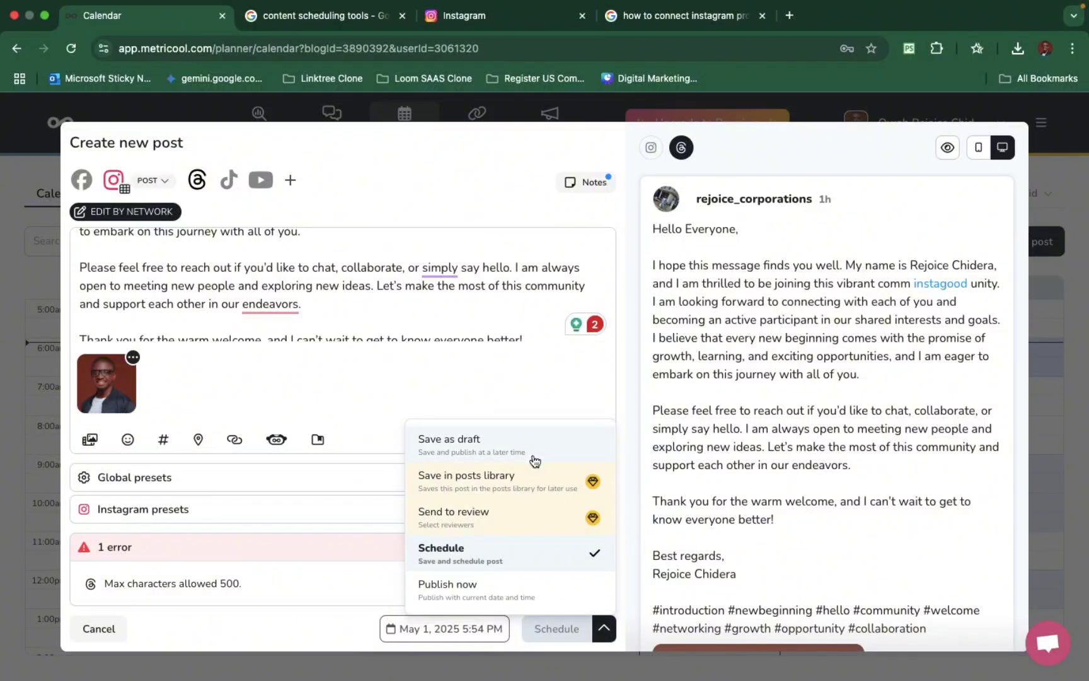
left_click(530, 453)
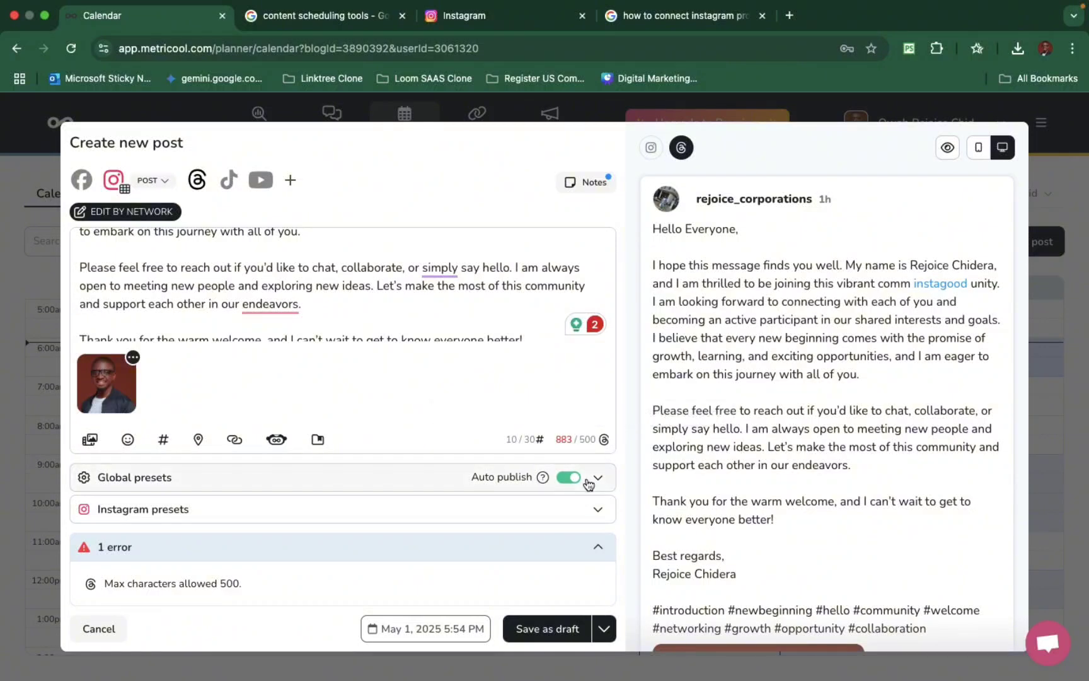
left_click(555, 628)
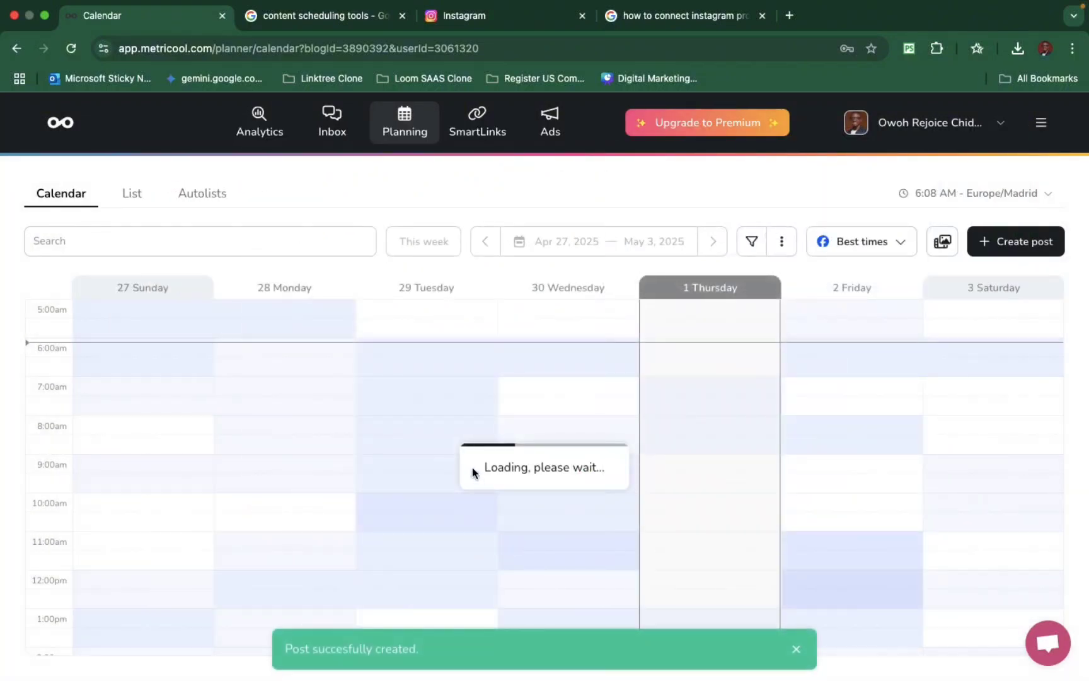
Step: Locate the saved draft in the calendar on Thursday, May 1 and inspect its entry
scroll(745, 369, "down", 10)
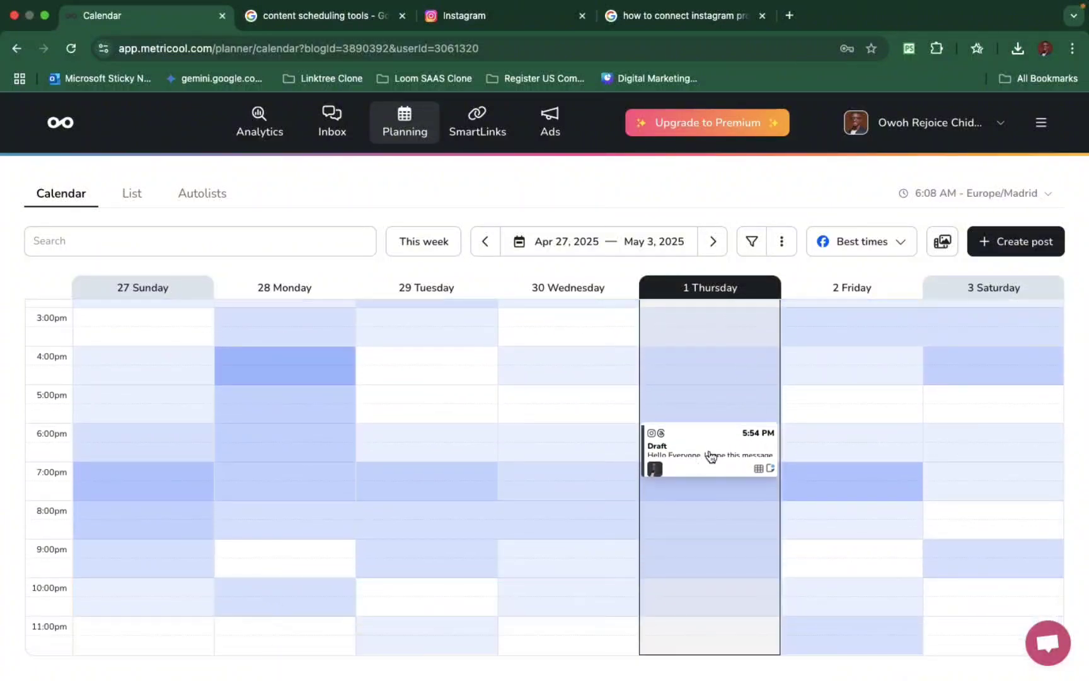
mouse_move(664, 449)
scroll(677, 467, "up", 1)
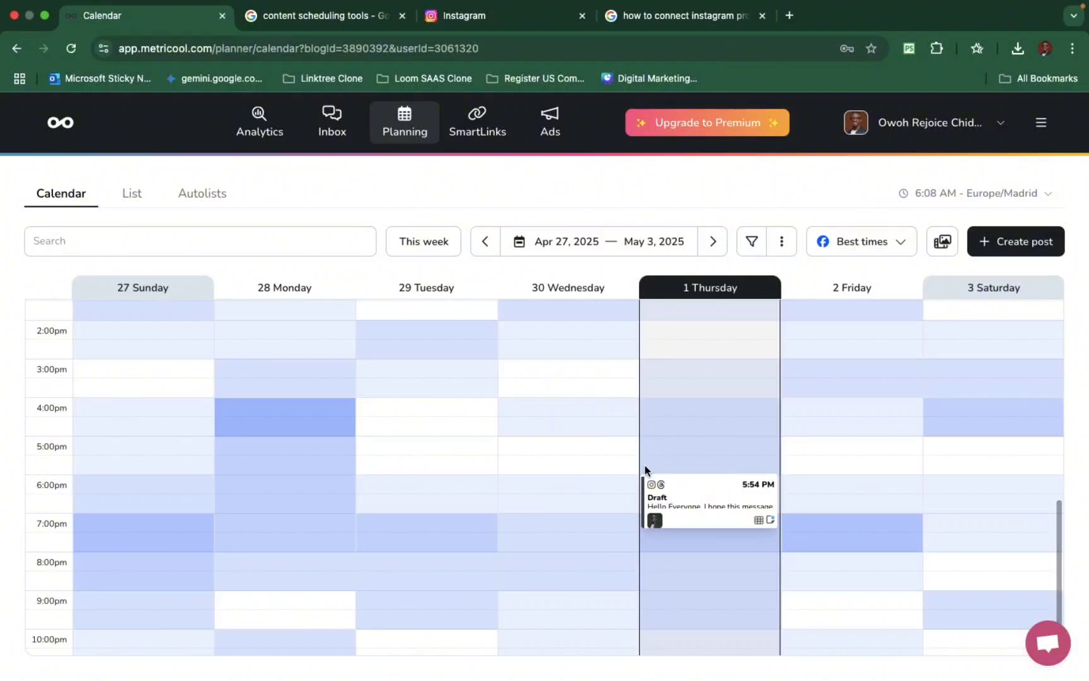
scroll(647, 474, "down", 1)
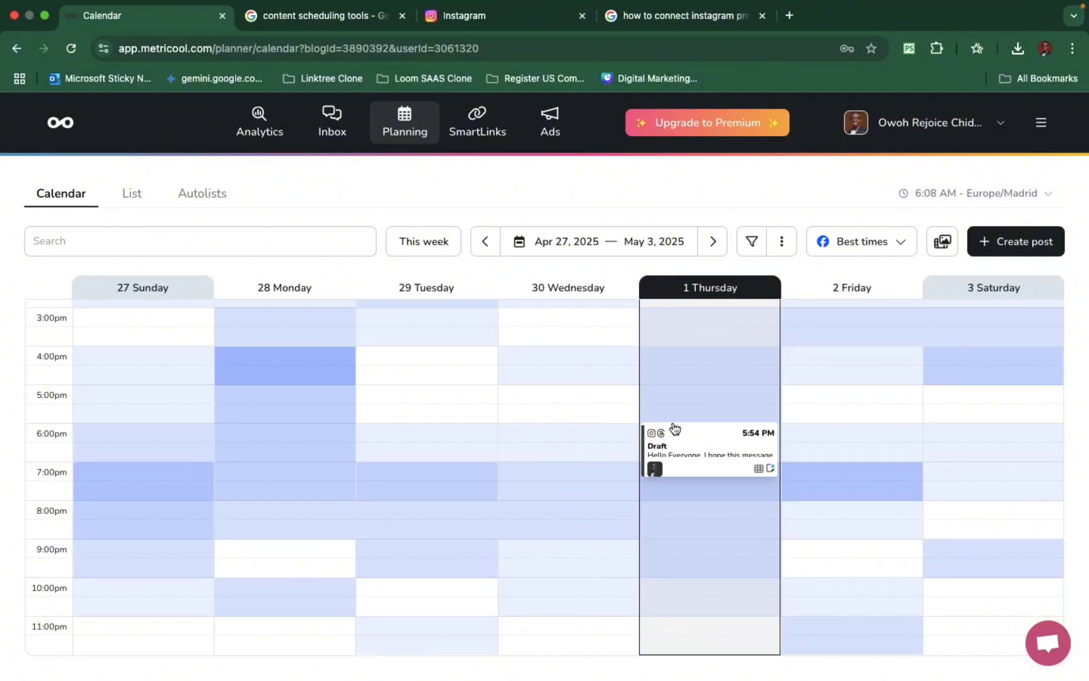
scroll(789, 372, "up", 4)
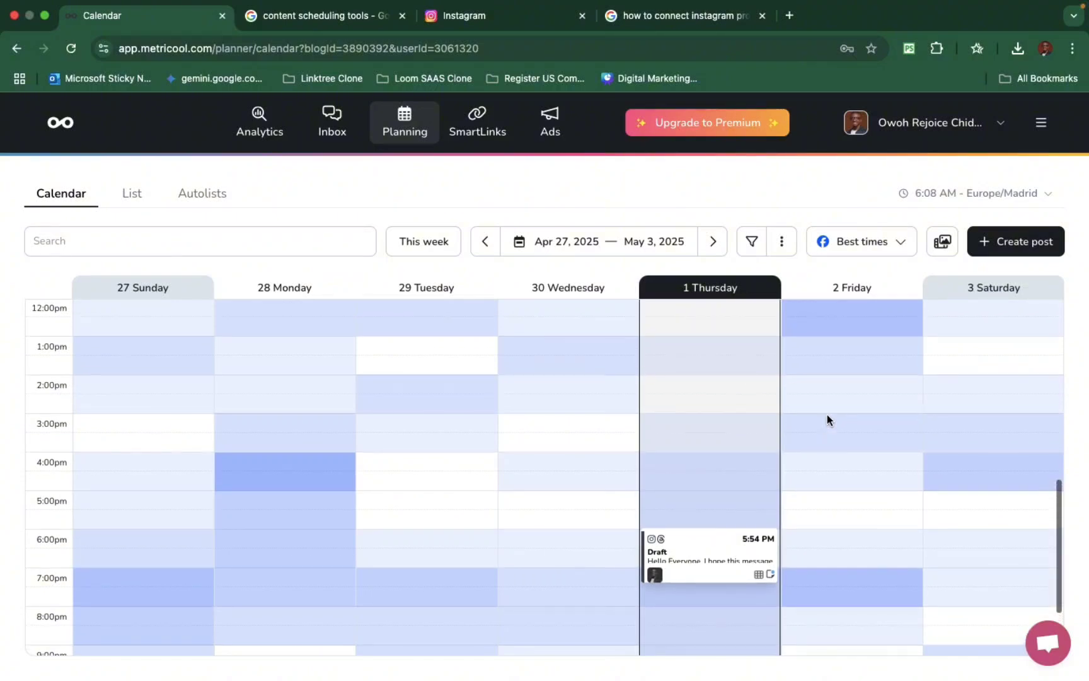
Step: Show the best posting times for Instagram, switch back to Facebook's and look through the week's hours
left_click(863, 245)
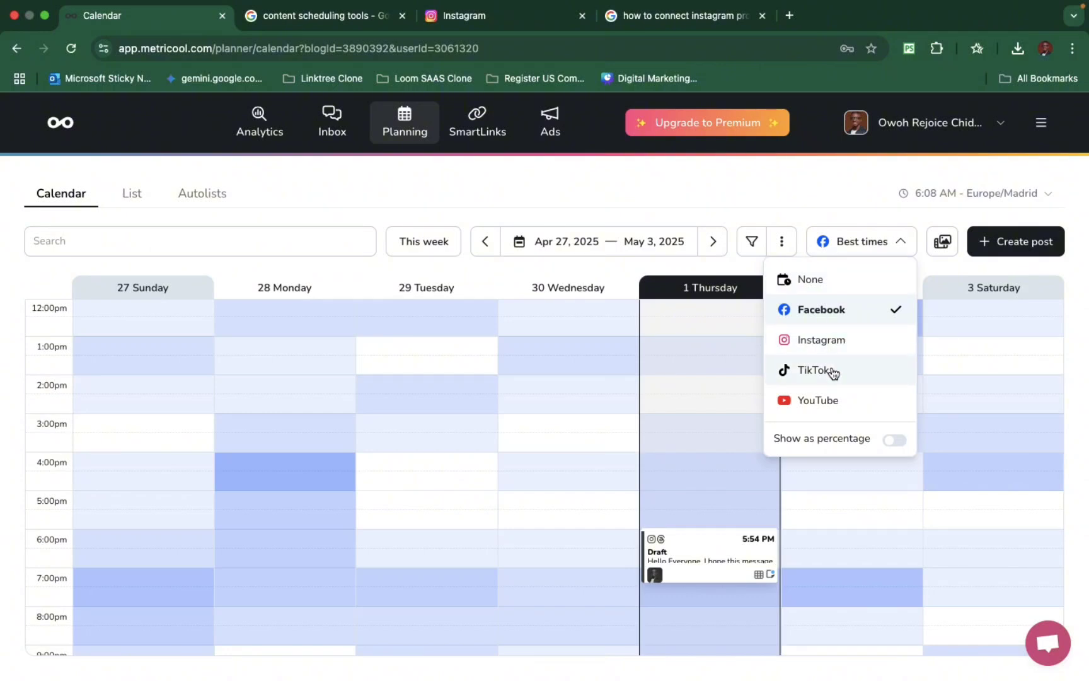
left_click(838, 340)
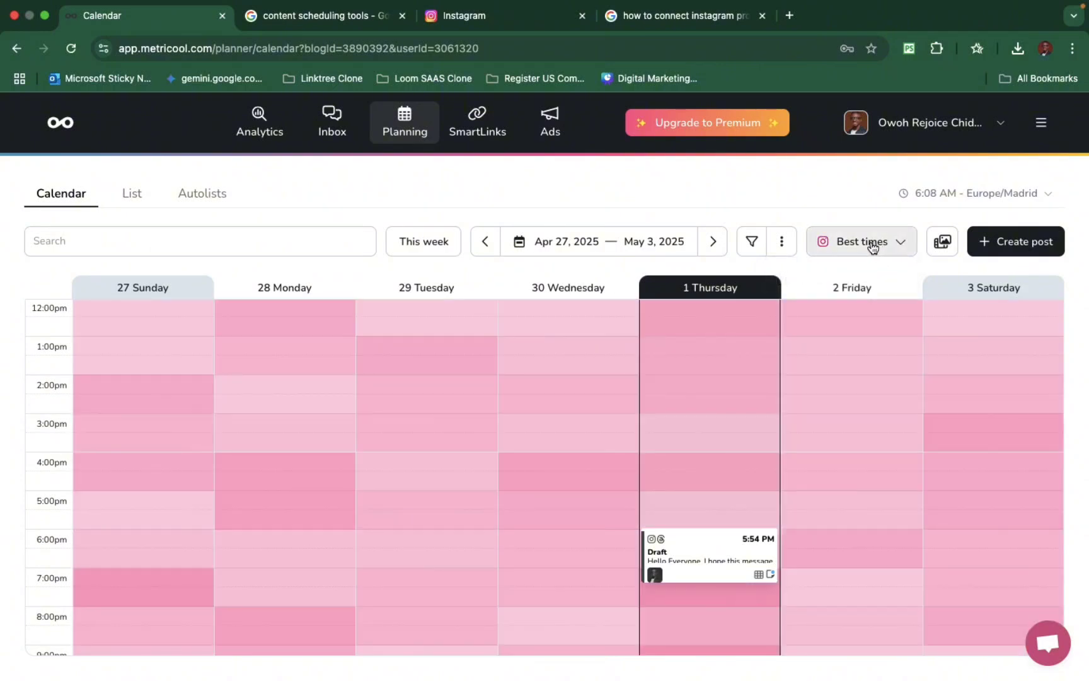
left_click(863, 246)
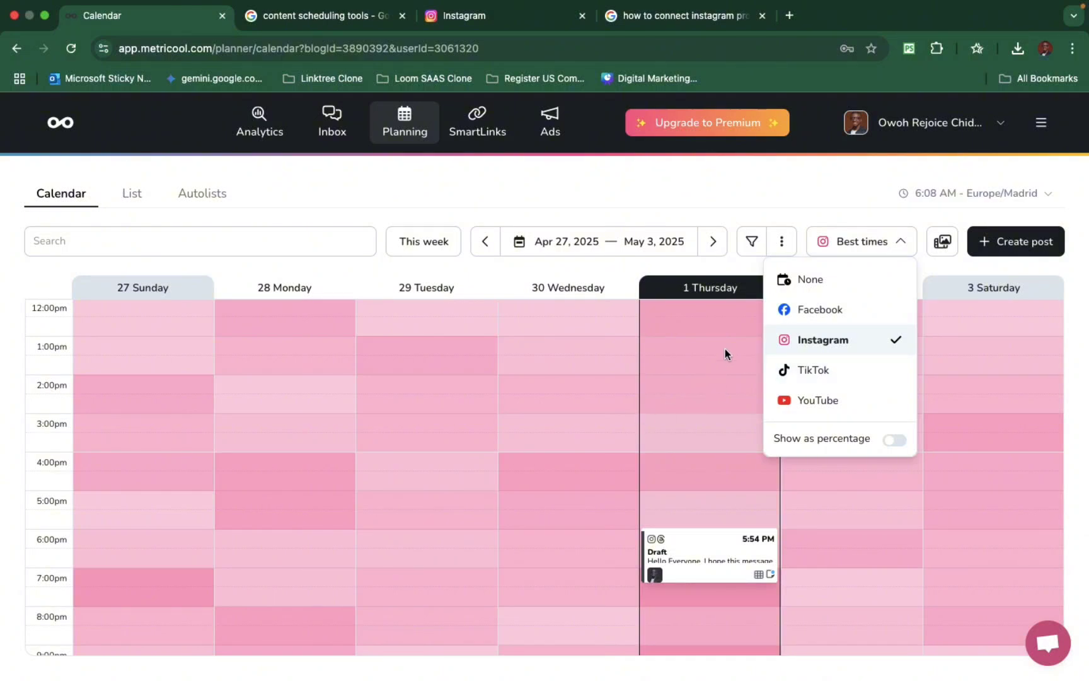
left_click(795, 308)
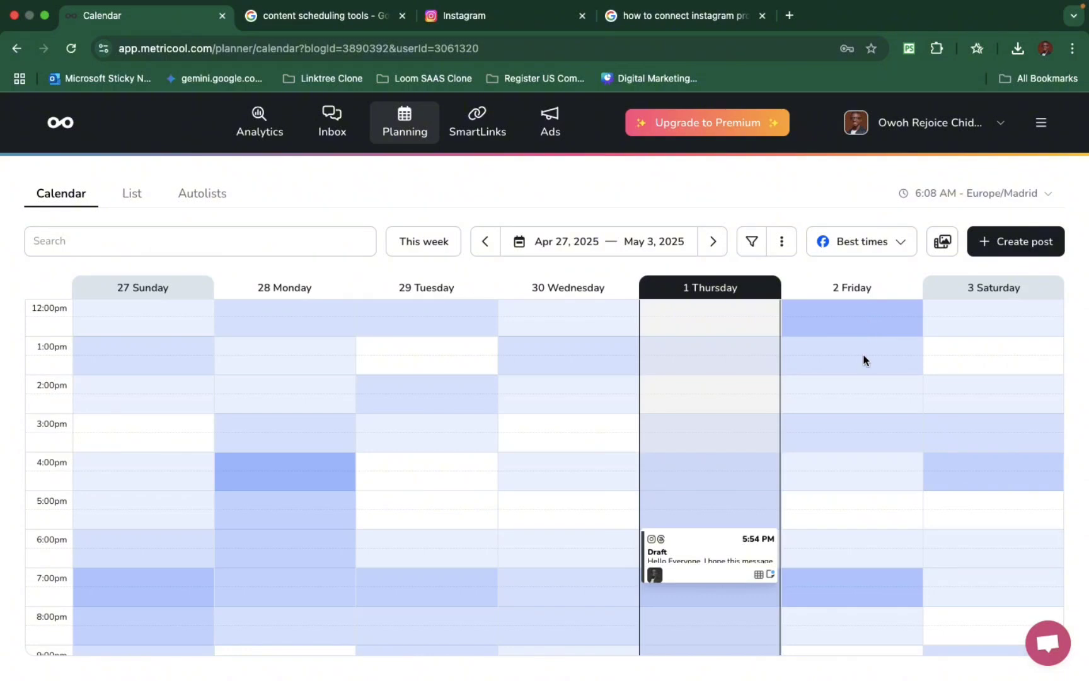
scroll(863, 357, "up", 3)
scroll(863, 360, "down", 6)
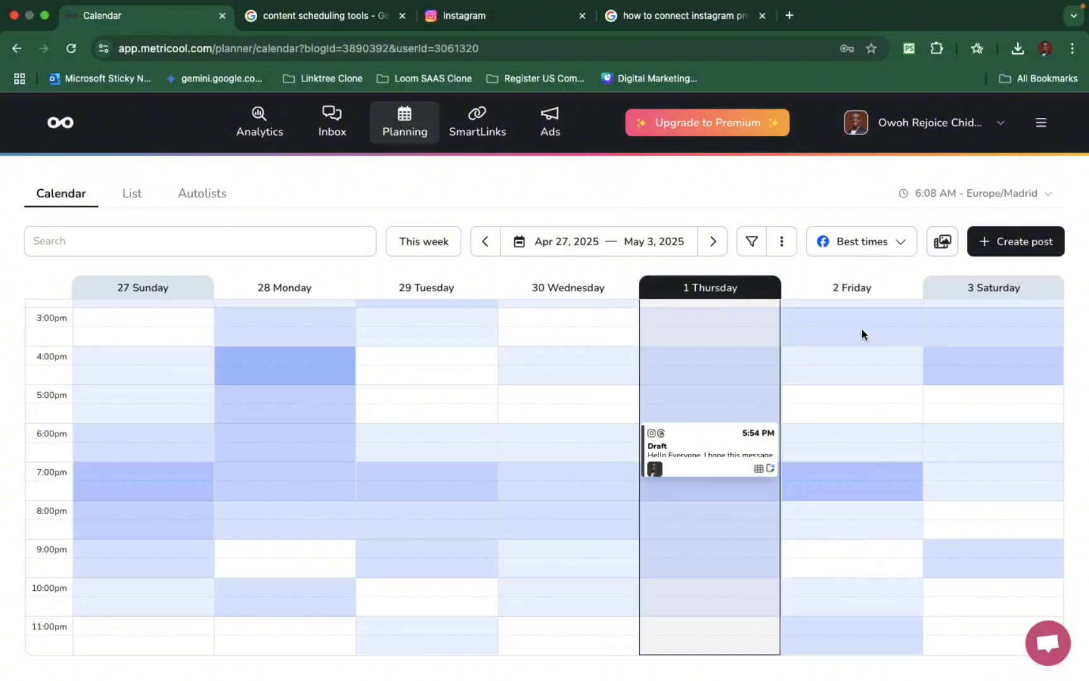
Step: Compare the best times for Instagram and TikTok, and check the new-post form for the Saturday 7:30 PM slot without creating a post
left_click(861, 246)
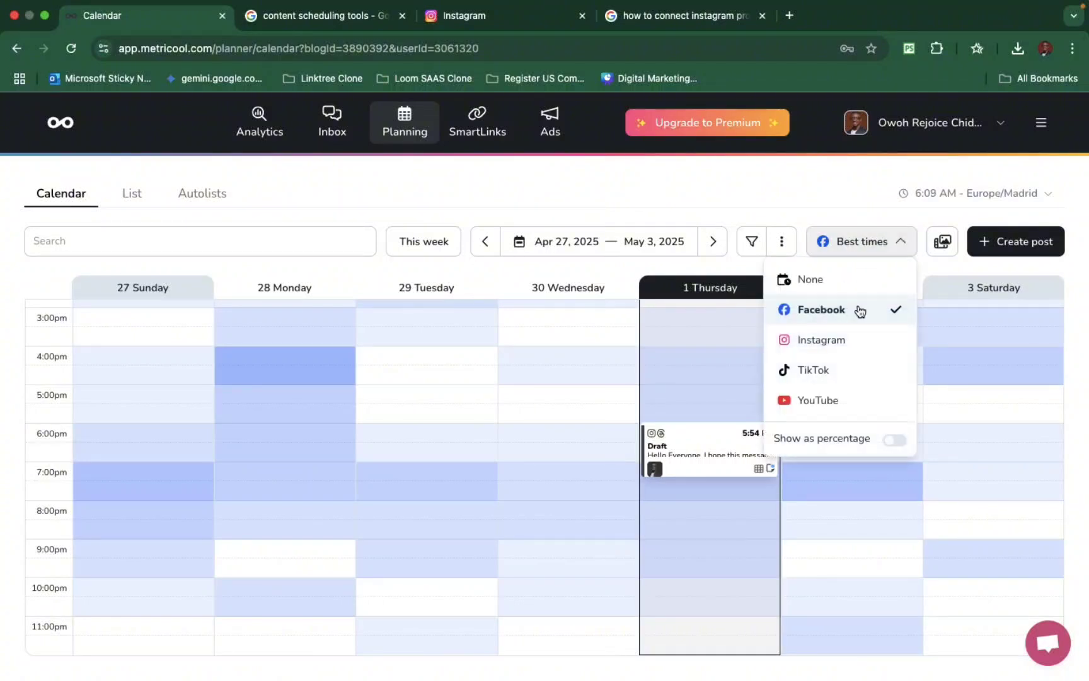
left_click(837, 344)
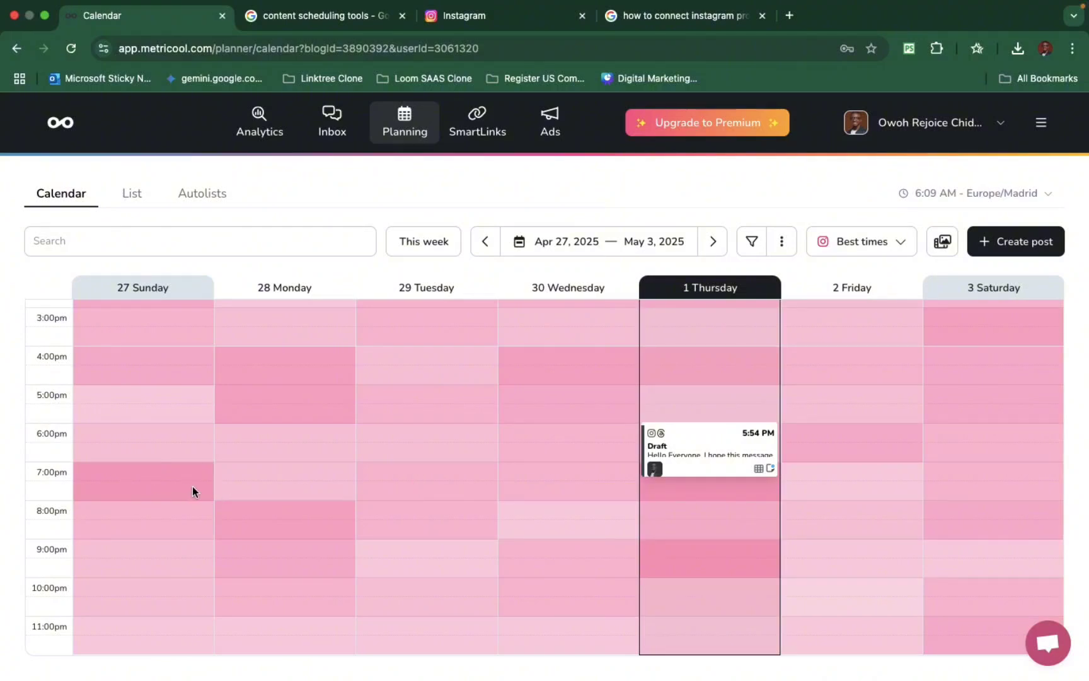
left_click(863, 243)
left_click(829, 369)
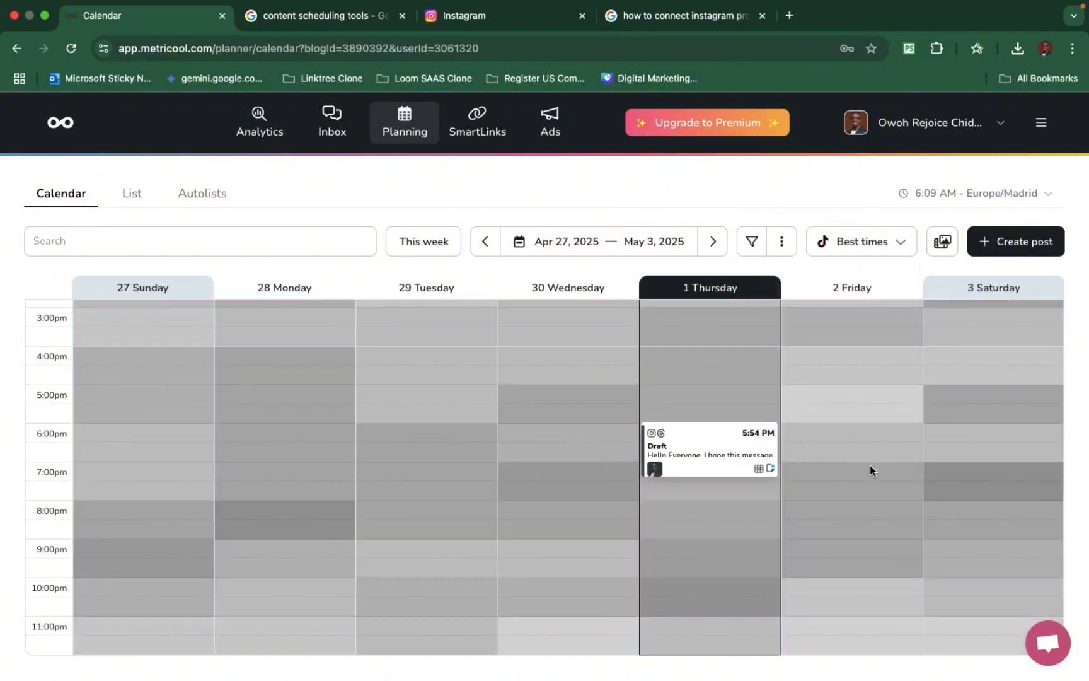
left_click(961, 489)
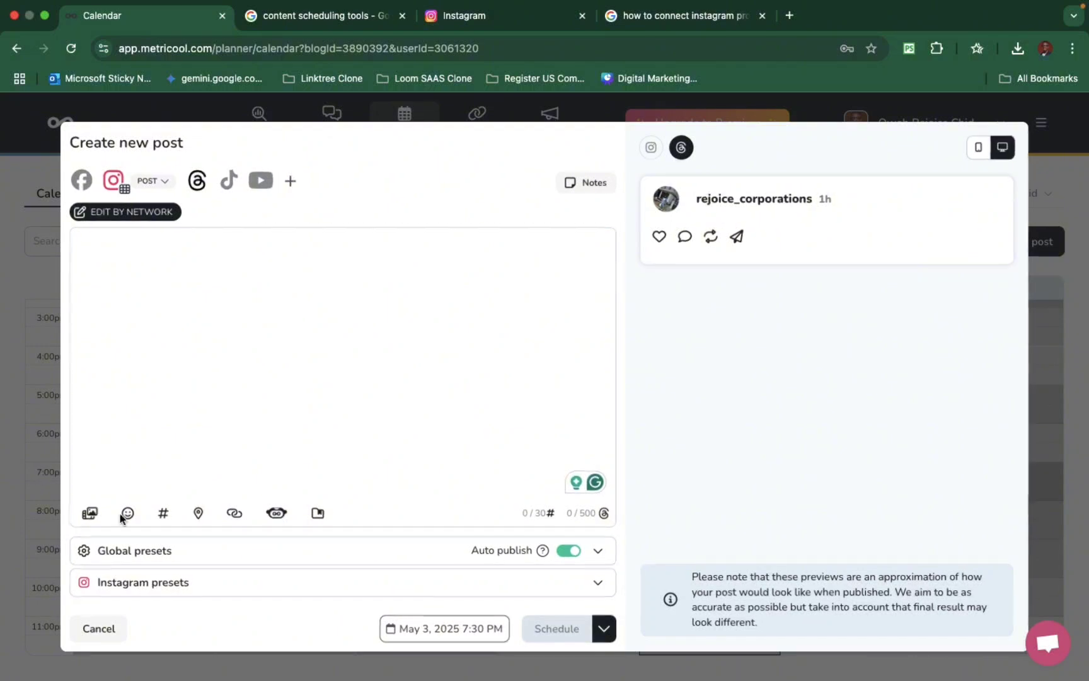
left_click(126, 611)
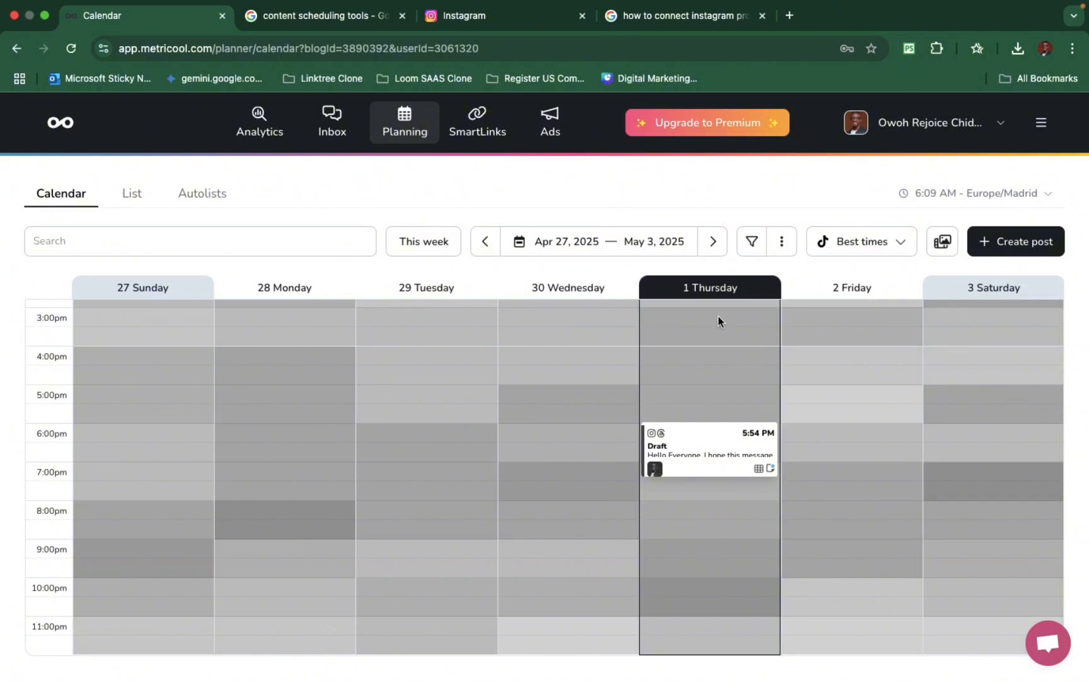
Step: Show the best posting times for YouTube and look through the week's afternoon and morning hours
left_click(886, 242)
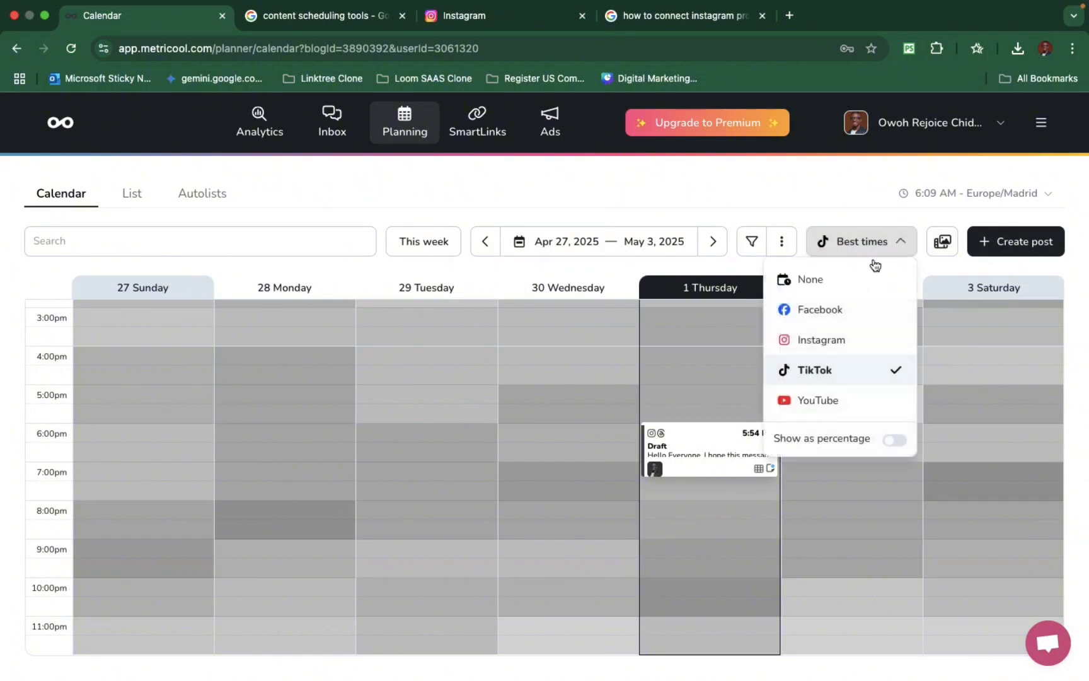
left_click(834, 399)
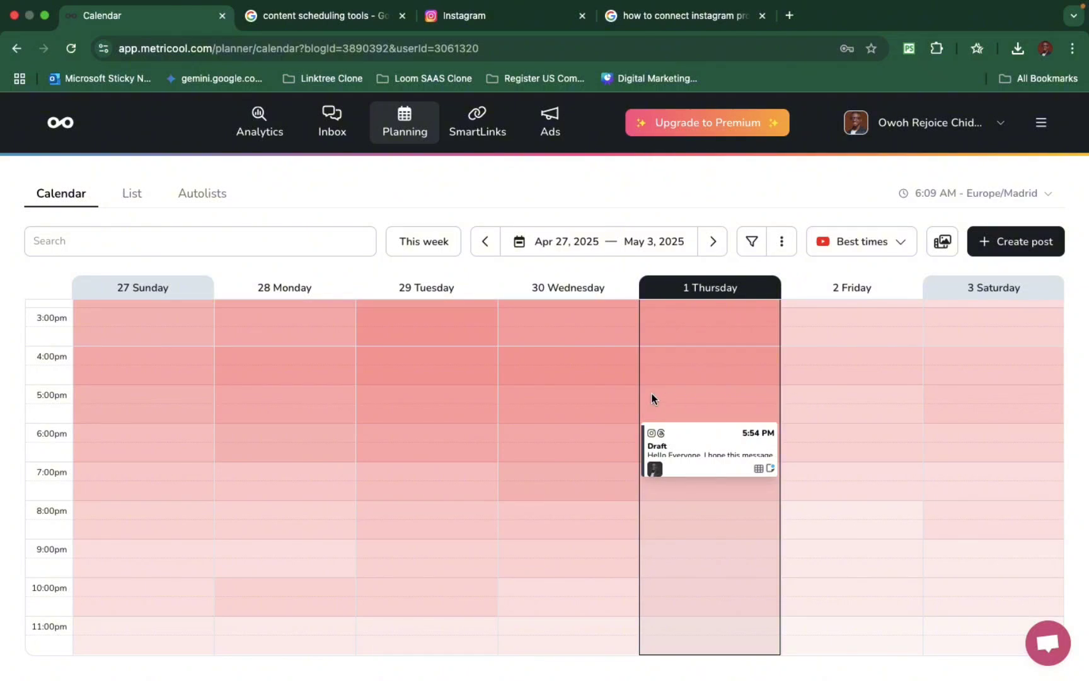
scroll(267, 371, "up", 8)
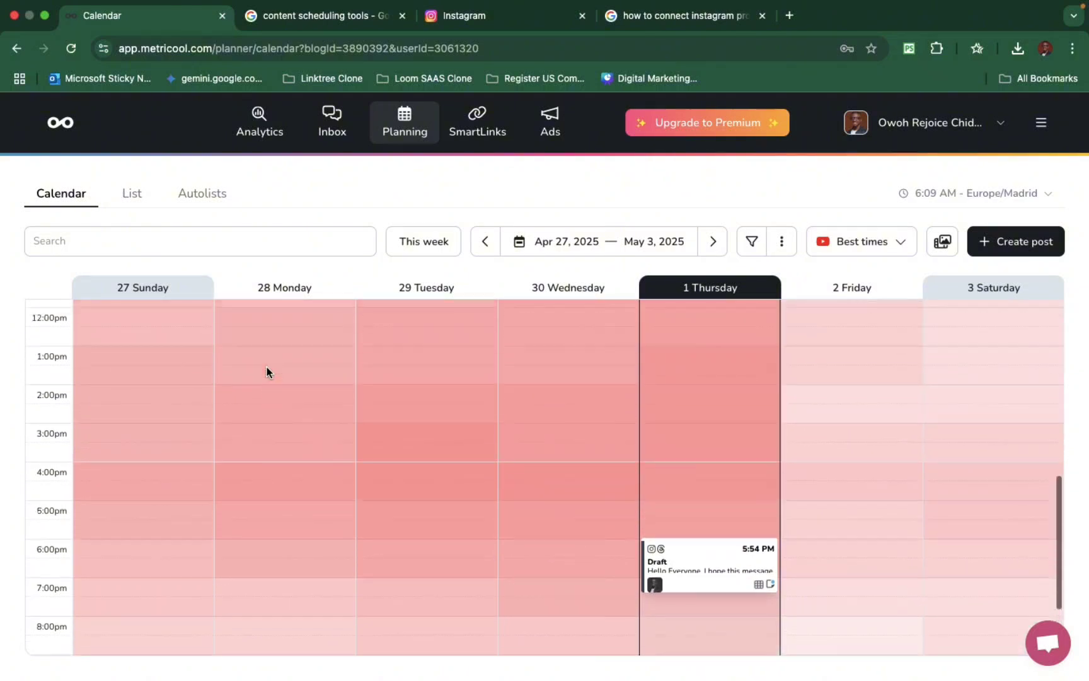
scroll(266, 372, "down", 3)
scroll(554, 448, "up", 6)
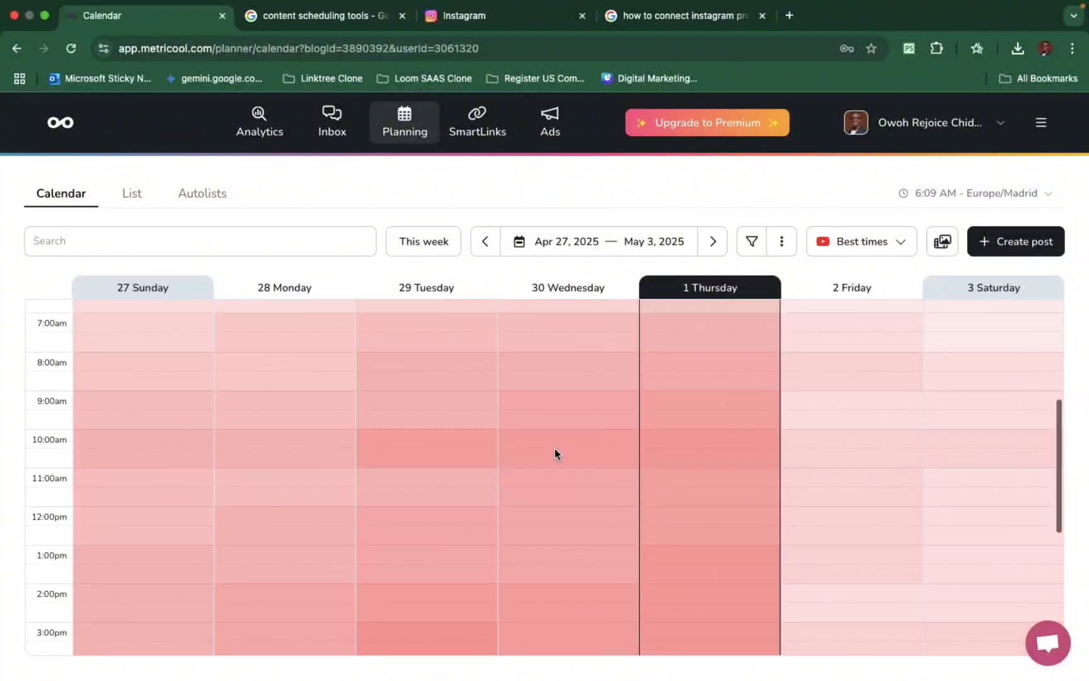
scroll(713, 477, "up", 2)
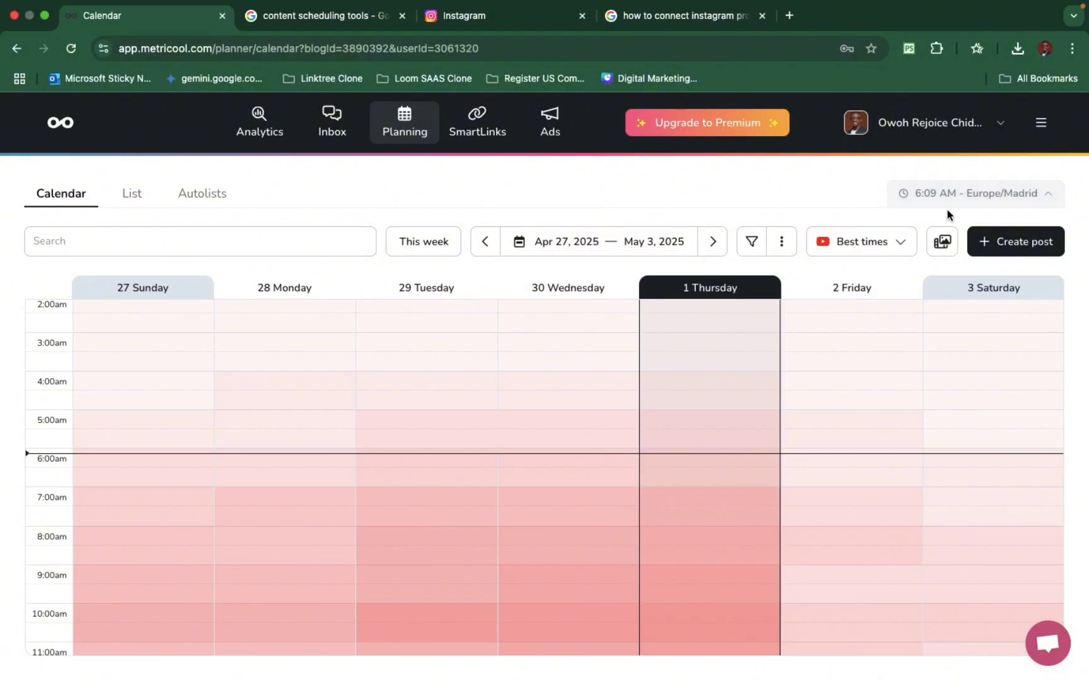
Step: Change the calendar's time zone to Africa/Lagos, accepting the brand-wide update, and recheck the selected zone
left_click(956, 193)
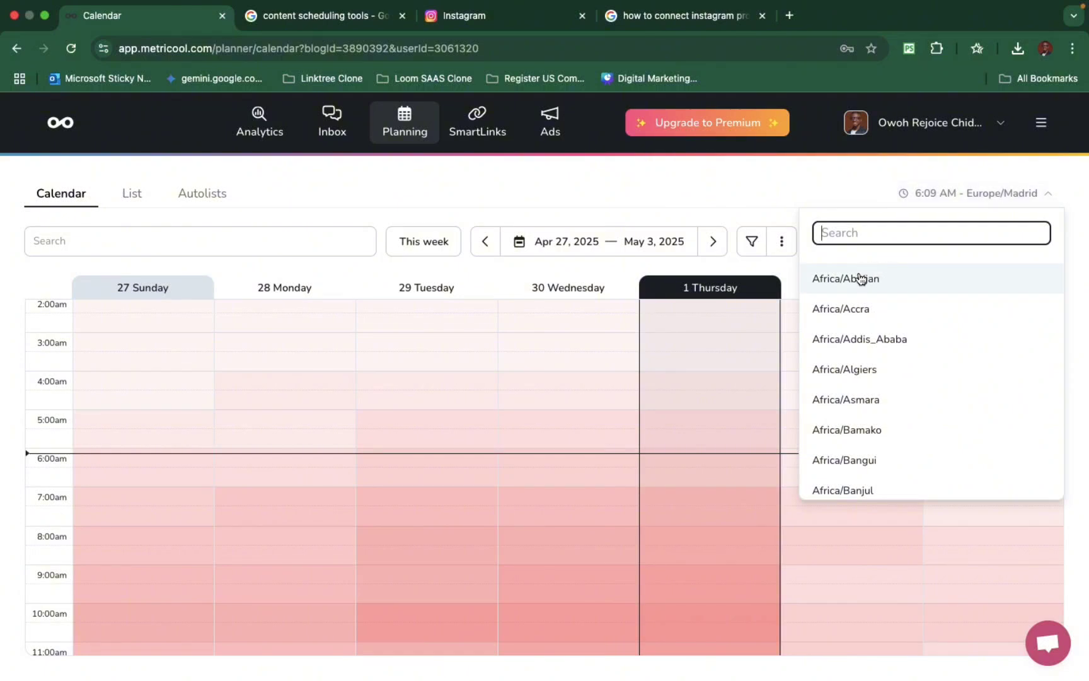
scroll(856, 325, "down", 1)
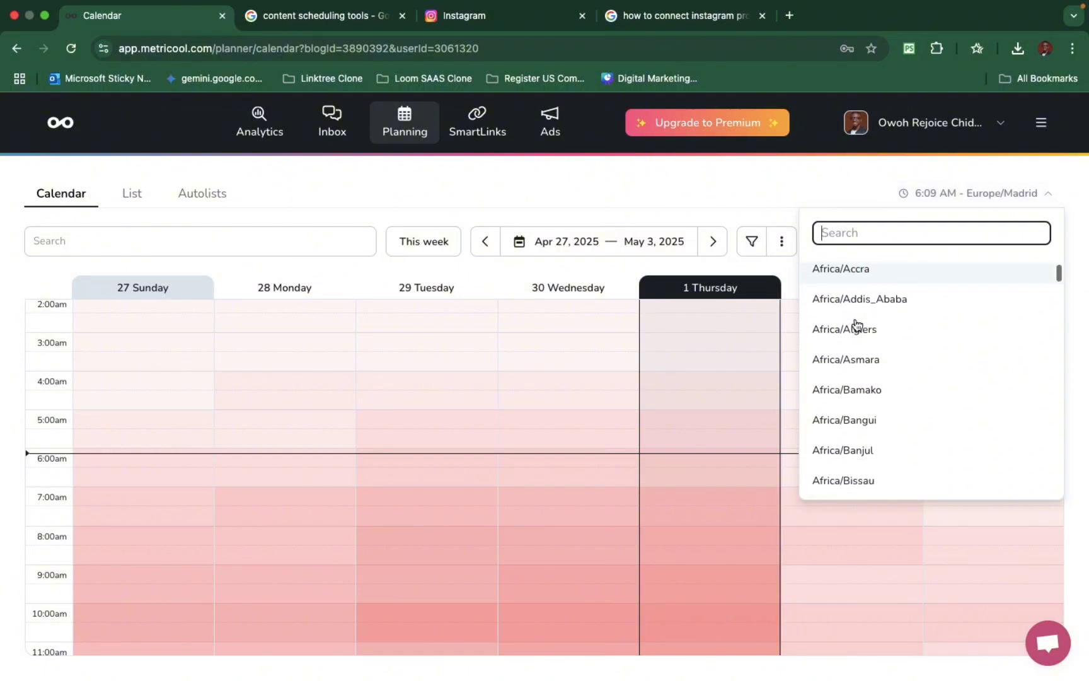
scroll(856, 324, "up", 1)
scroll(856, 325, "down", 10)
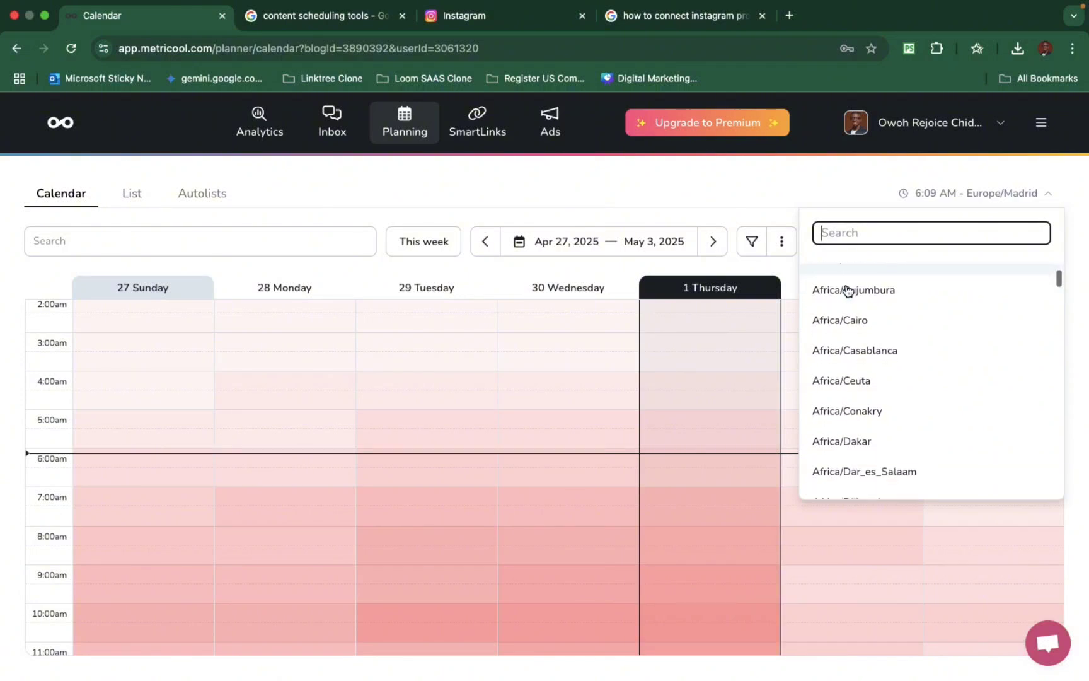
scroll(848, 290, "down", 5)
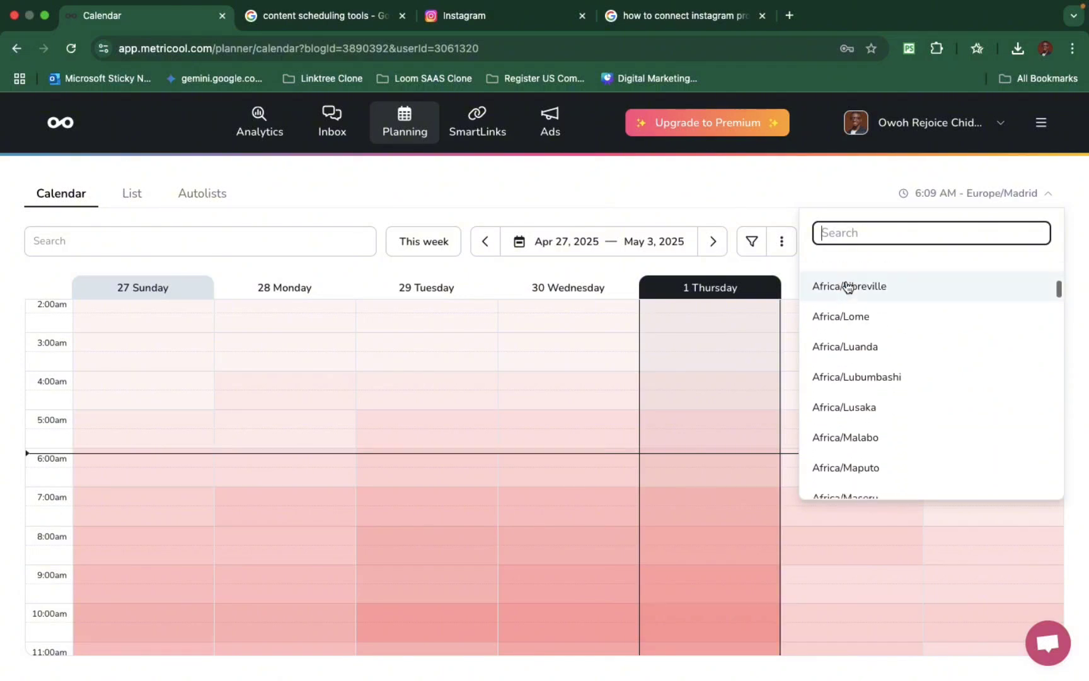
scroll(850, 290, "up", 1)
left_click(858, 316)
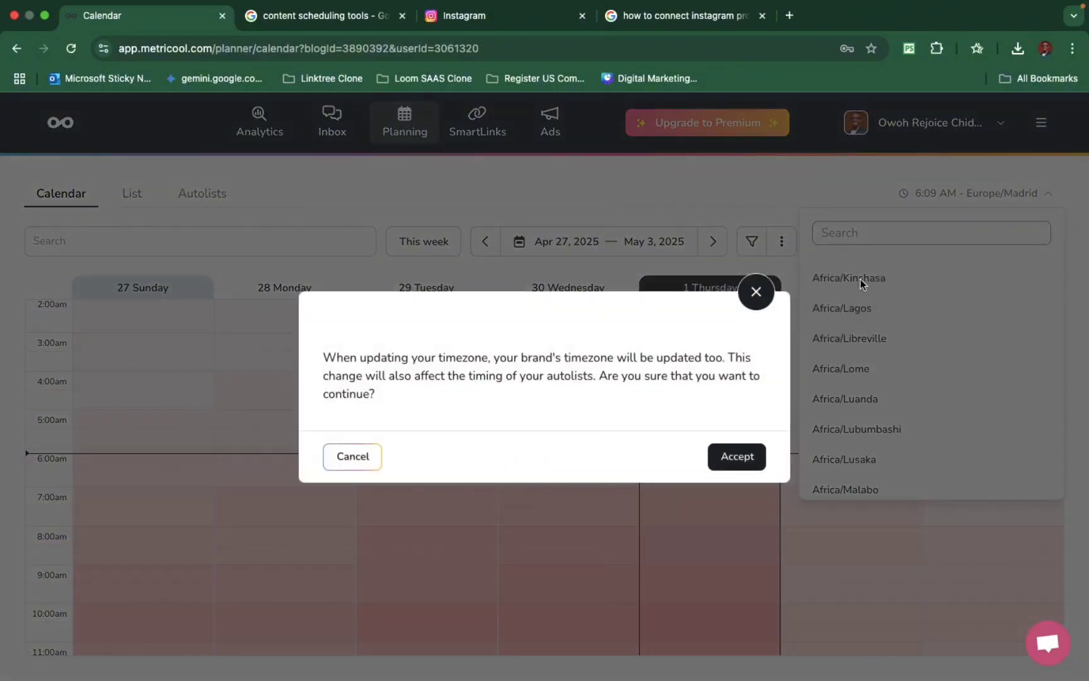
left_click(731, 461)
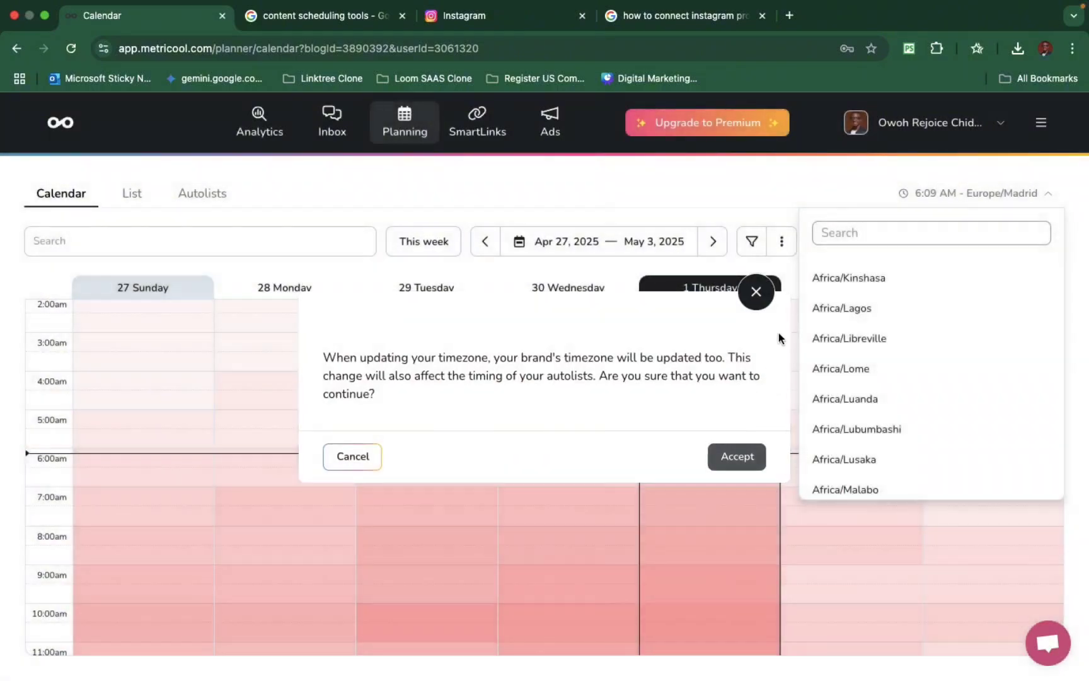
left_click(928, 199)
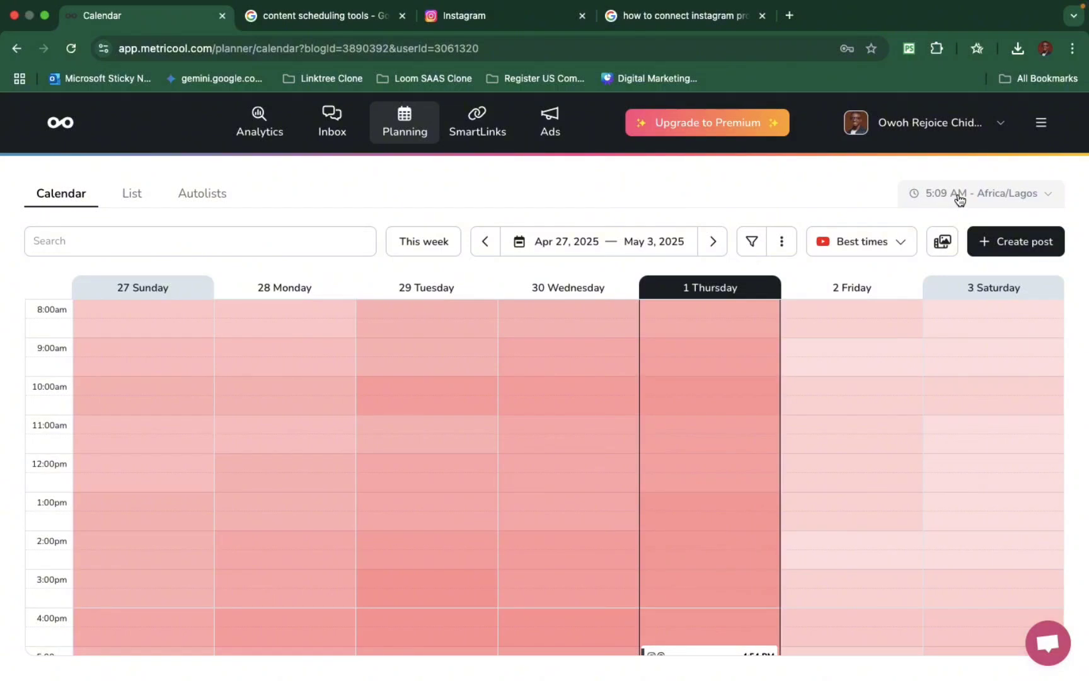
left_click(987, 200)
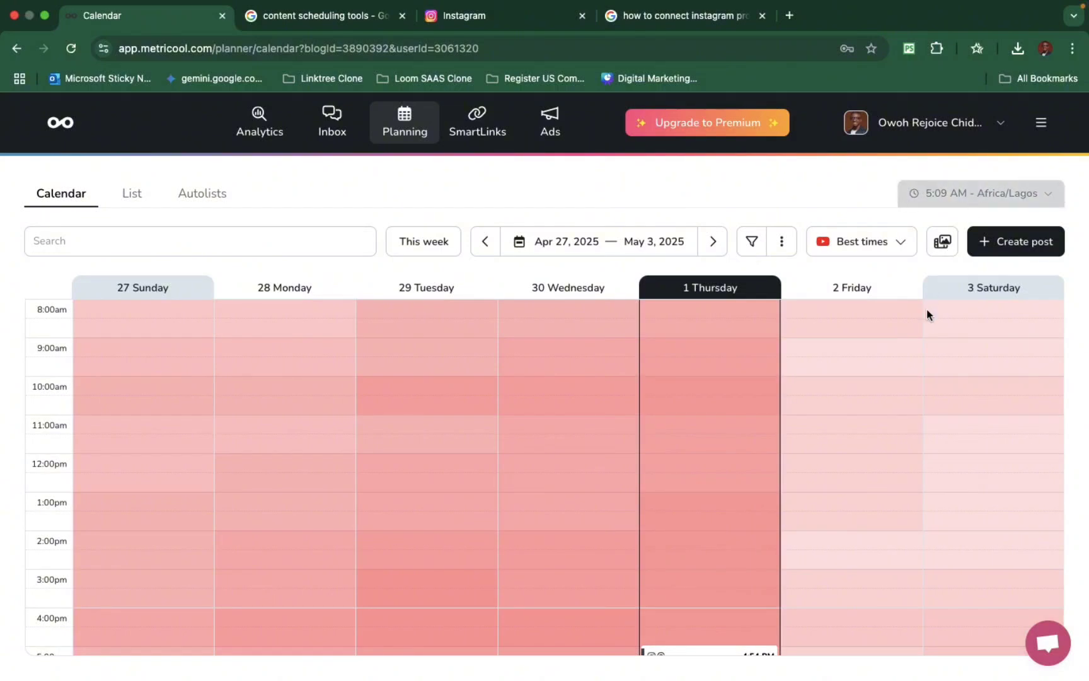
left_click(946, 202)
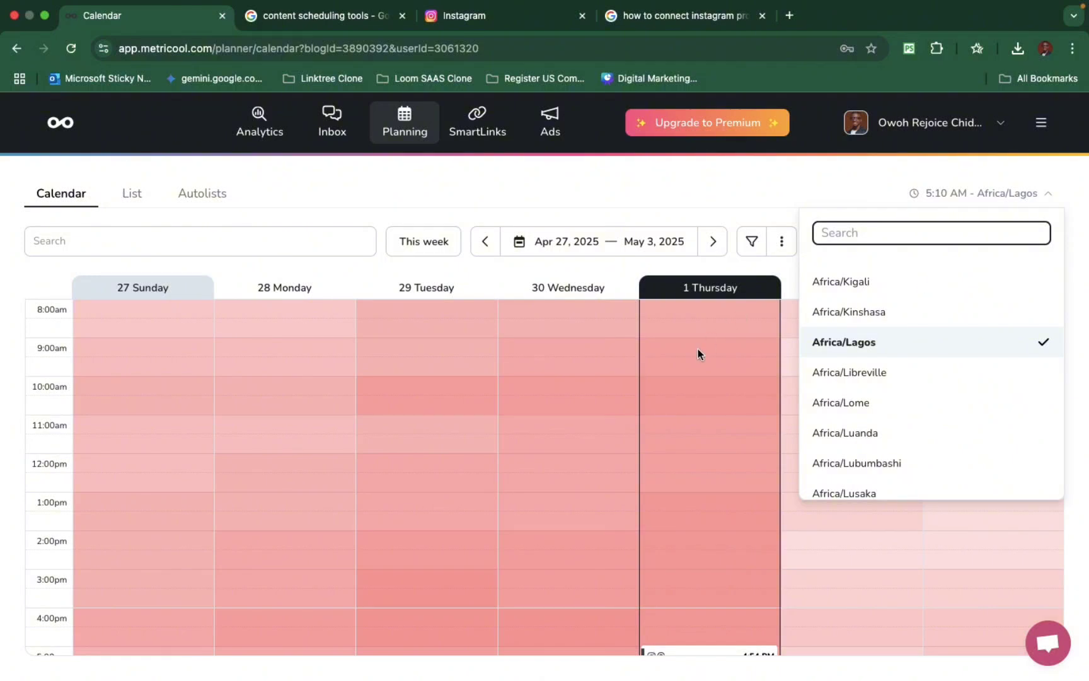
Step: Try setting a new post's schedule to May 1, 2025 at 5:12 AM, and discard the post
left_click(706, 334)
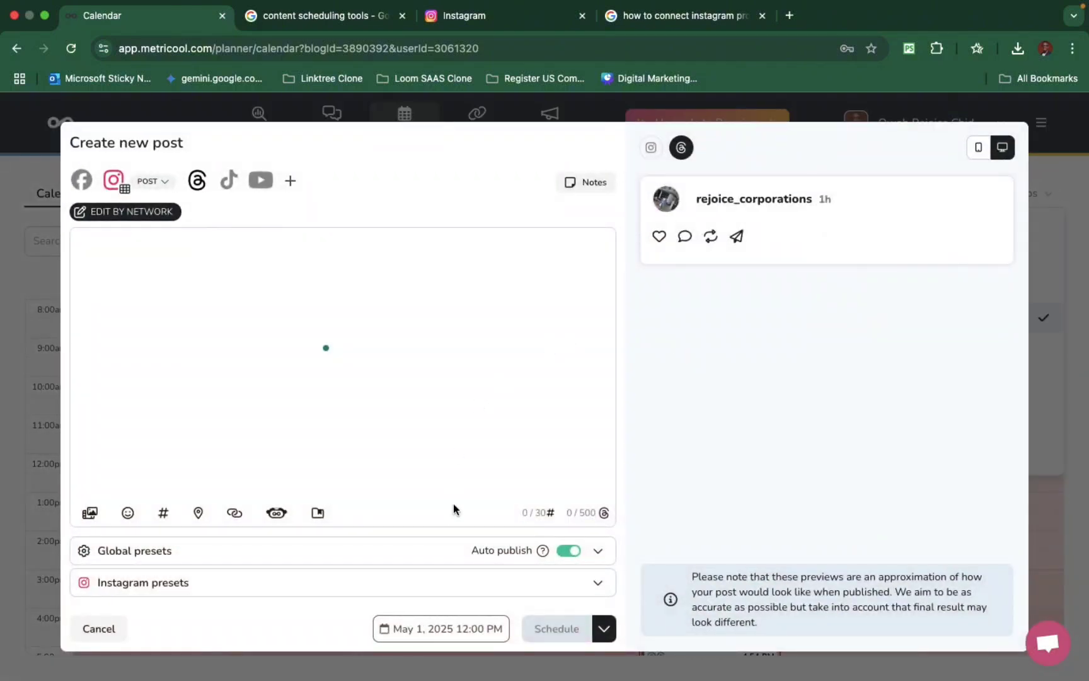
left_click(469, 637)
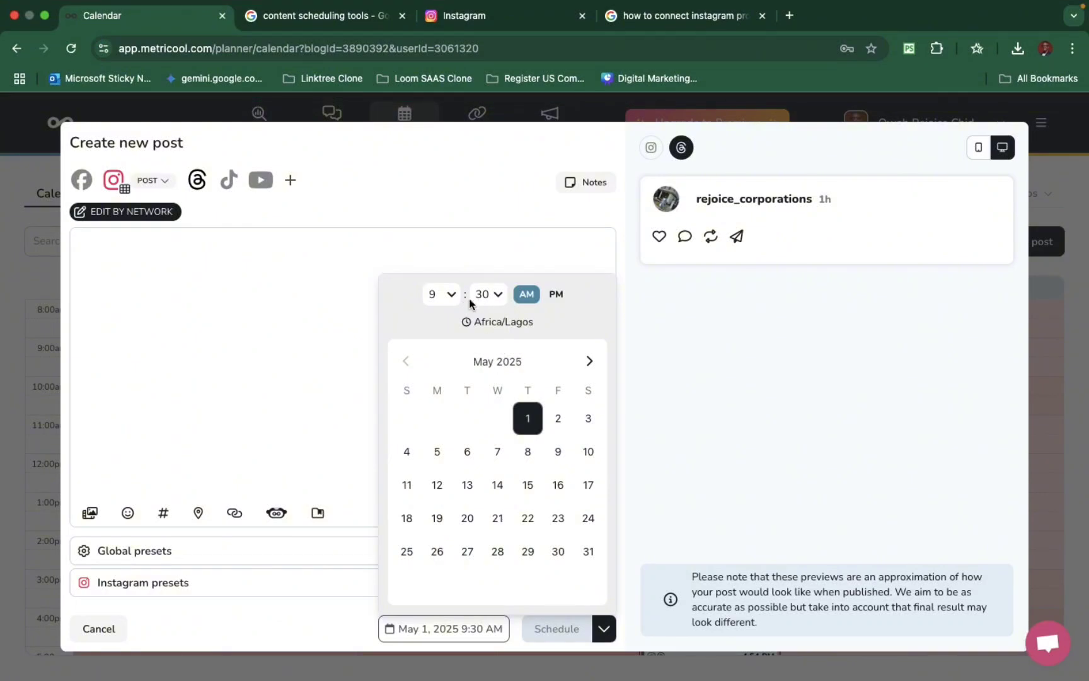
left_click(449, 299)
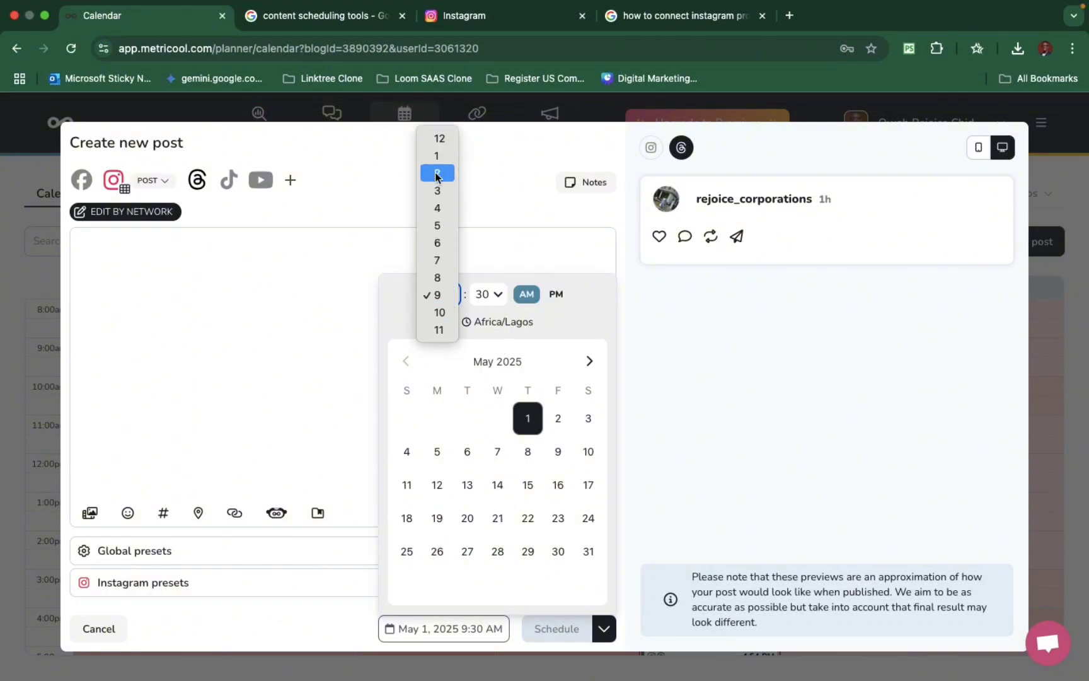
left_click(437, 225)
left_click(485, 294)
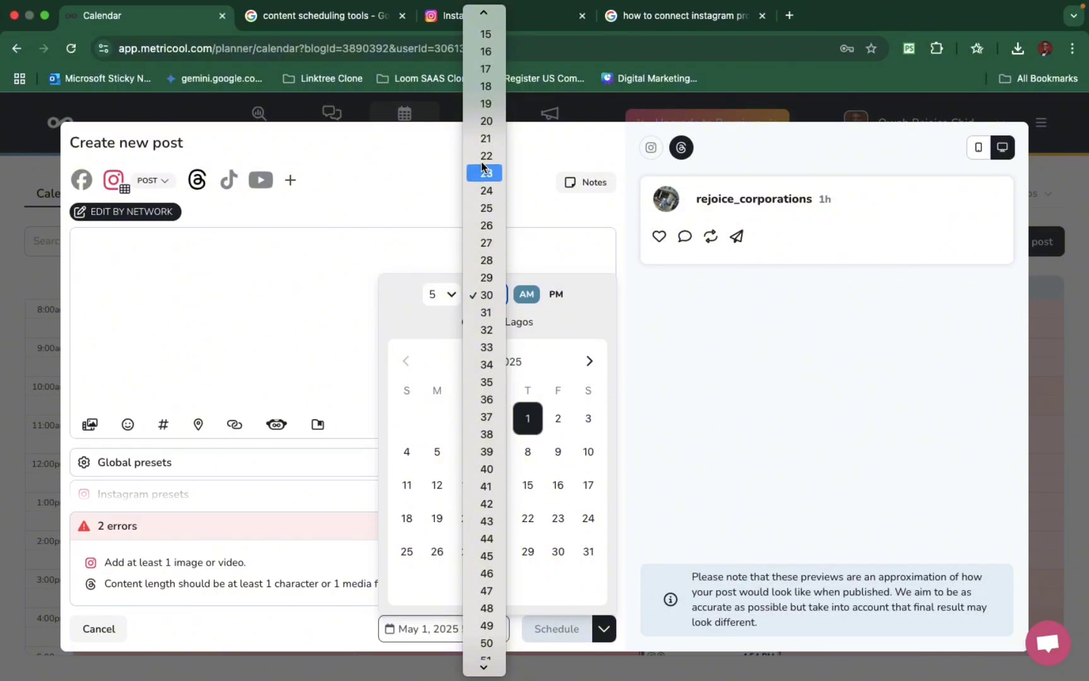
scroll(487, 254, "up", 5)
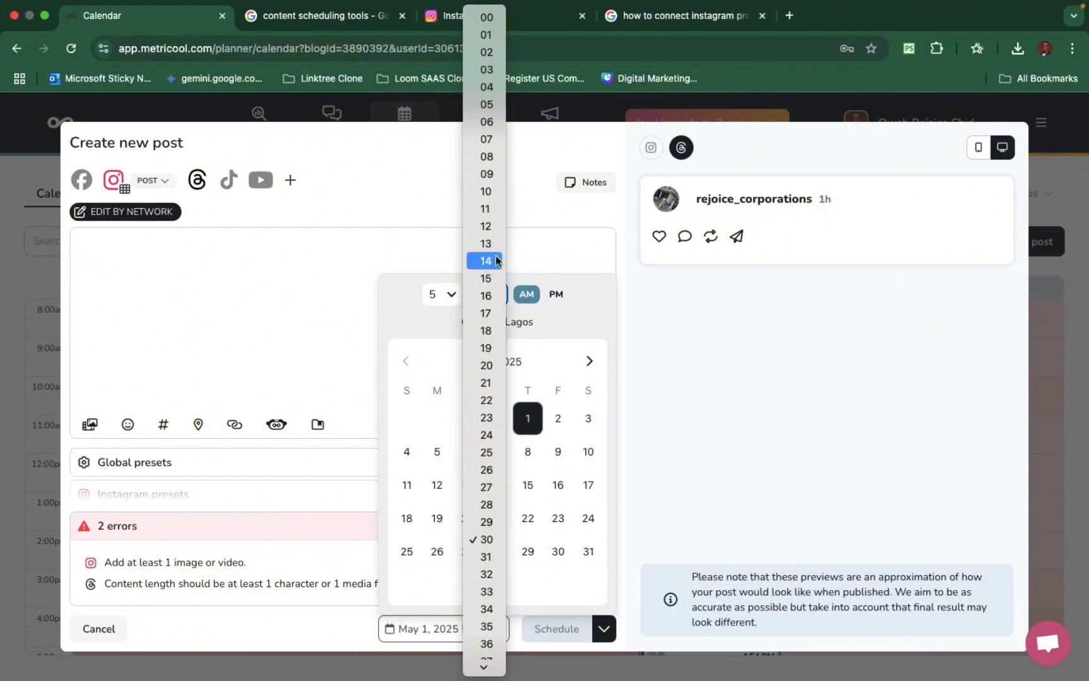
left_click(485, 226)
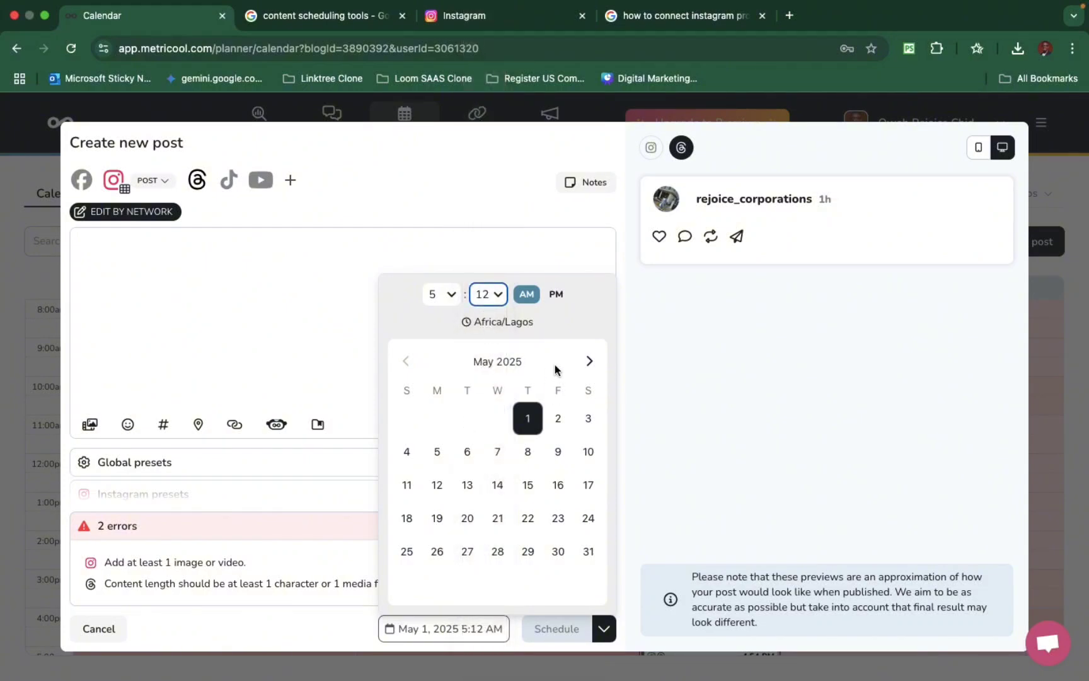
left_click(499, 297)
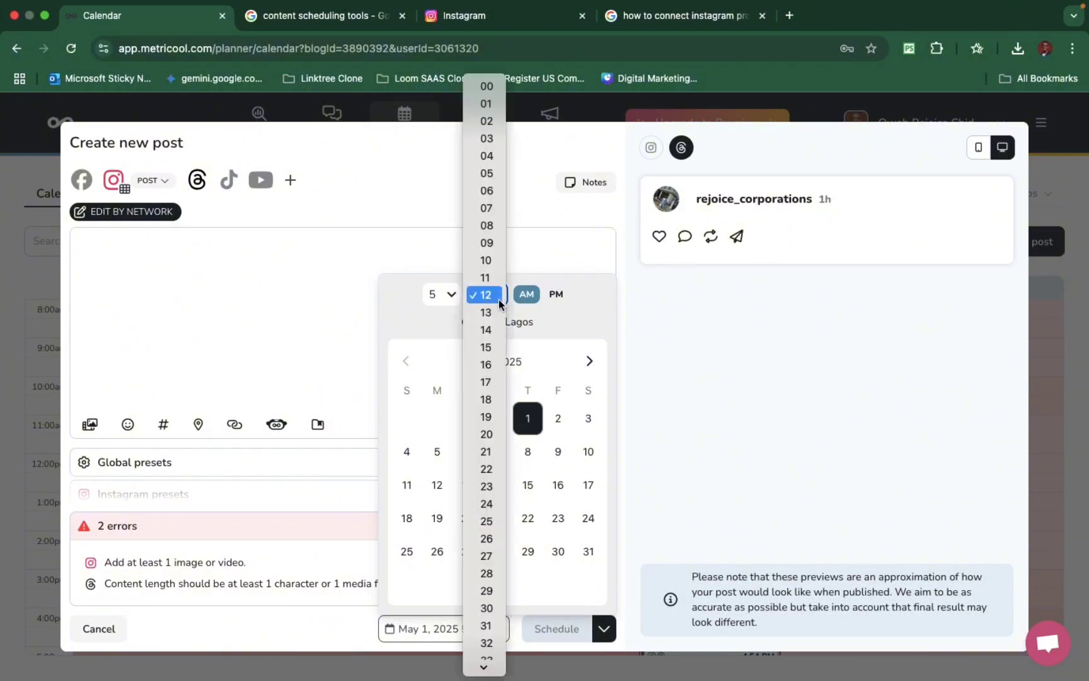
left_click(571, 456)
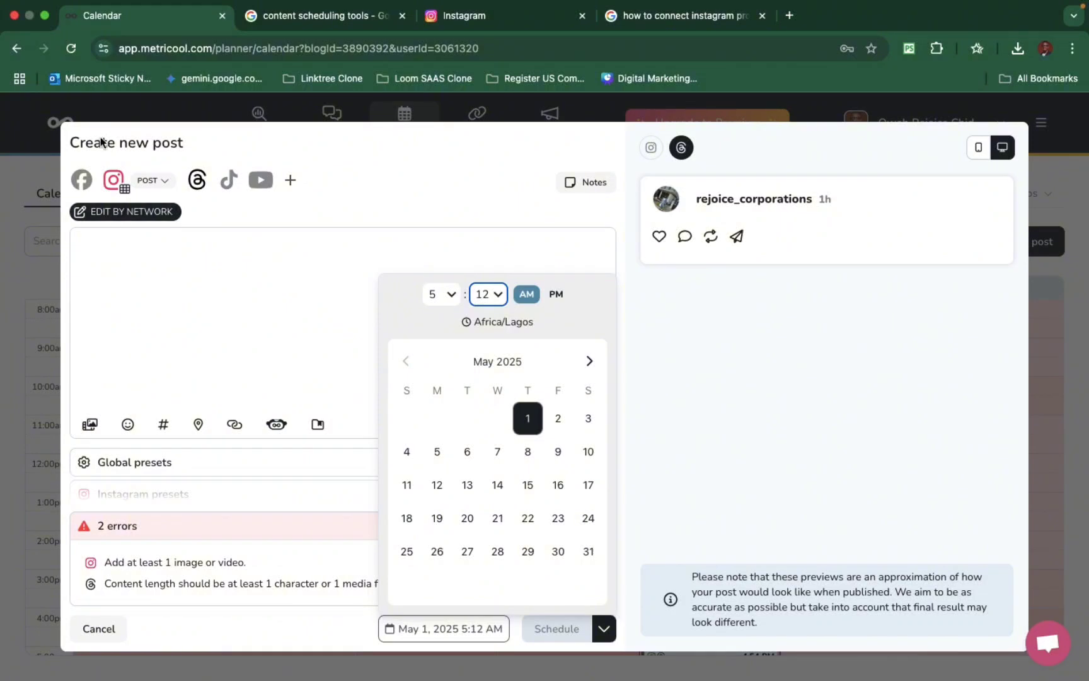
left_click(95, 628)
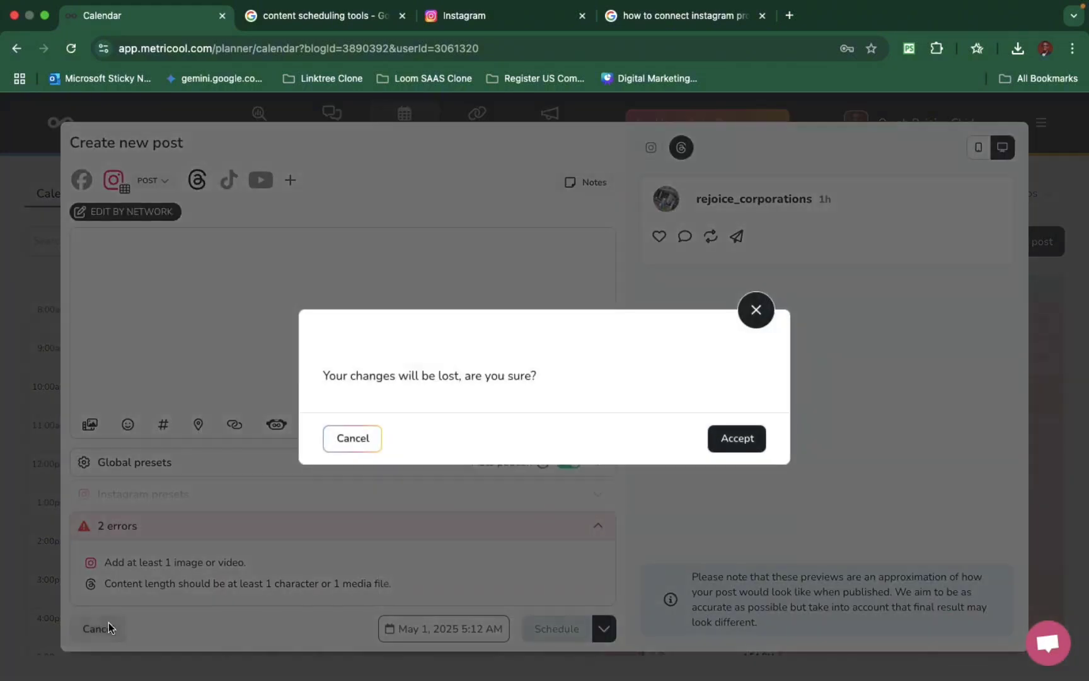
left_click(763, 441)
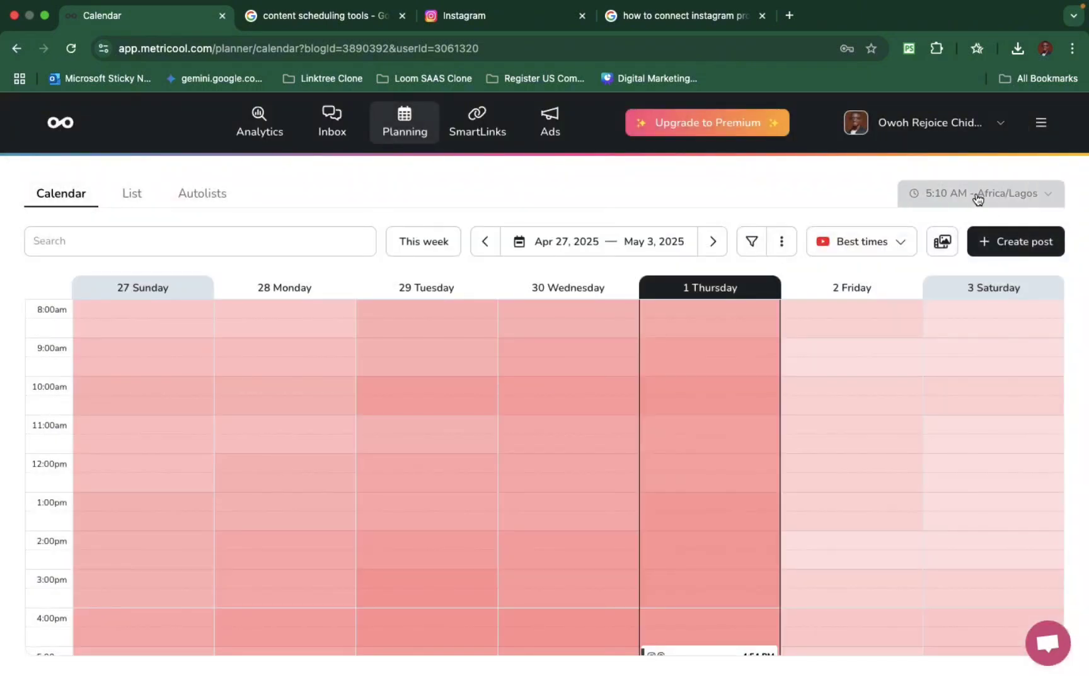
Step: Review the calendar's time zone choices and look at Thursday's afternoon hours around the saved draft
left_click(940, 195)
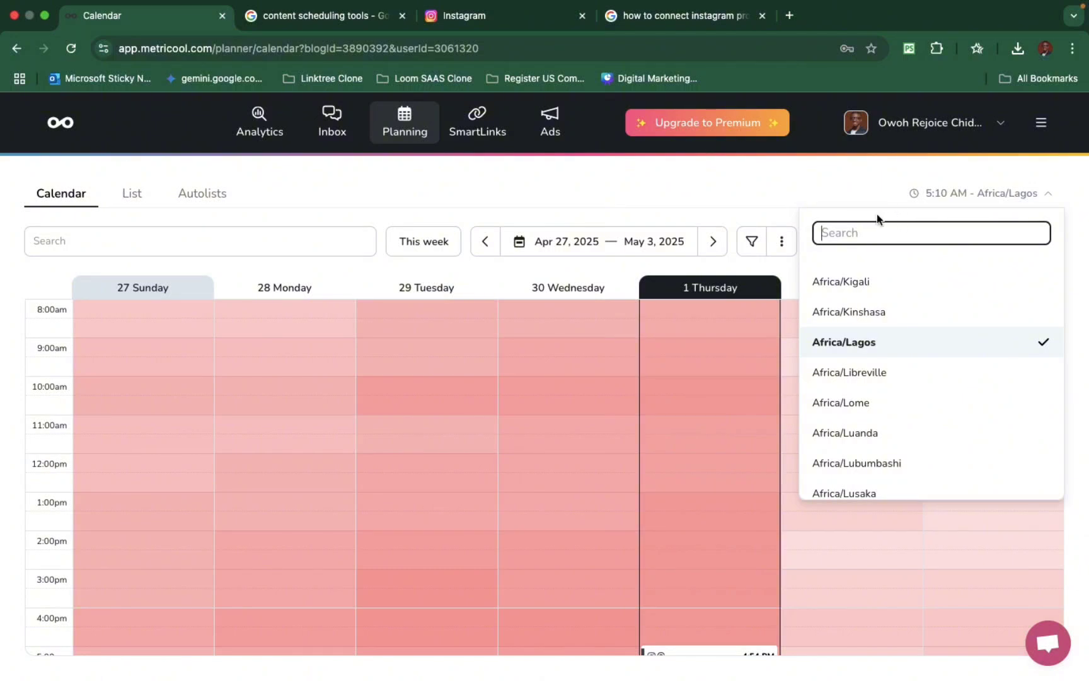
left_click(849, 203)
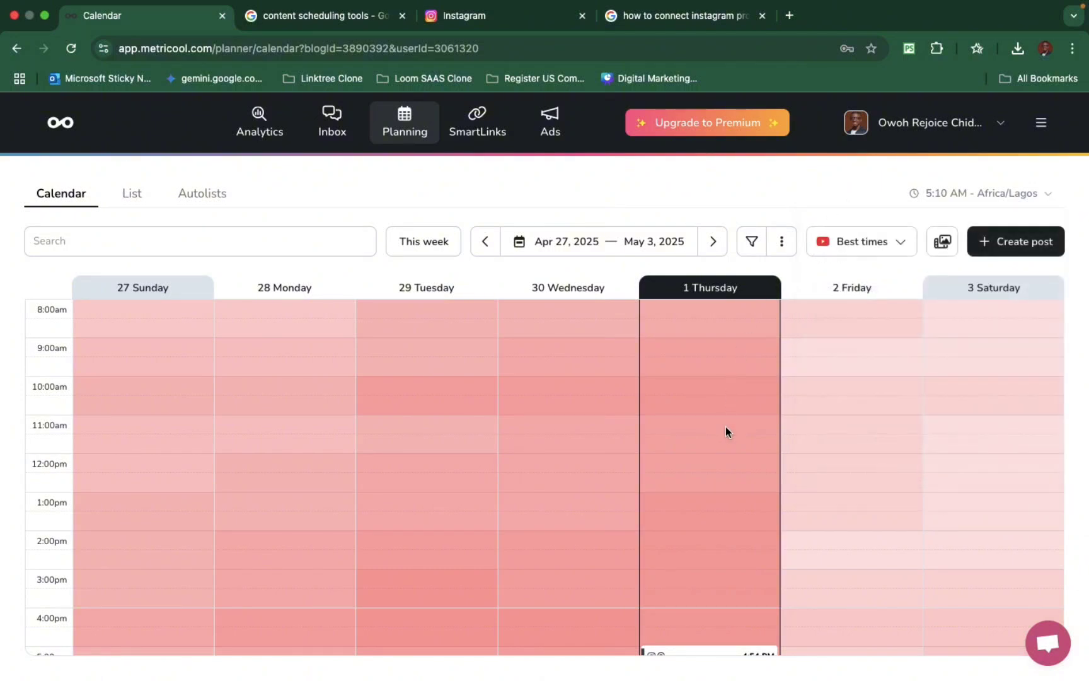
scroll(802, 405, "down", 5)
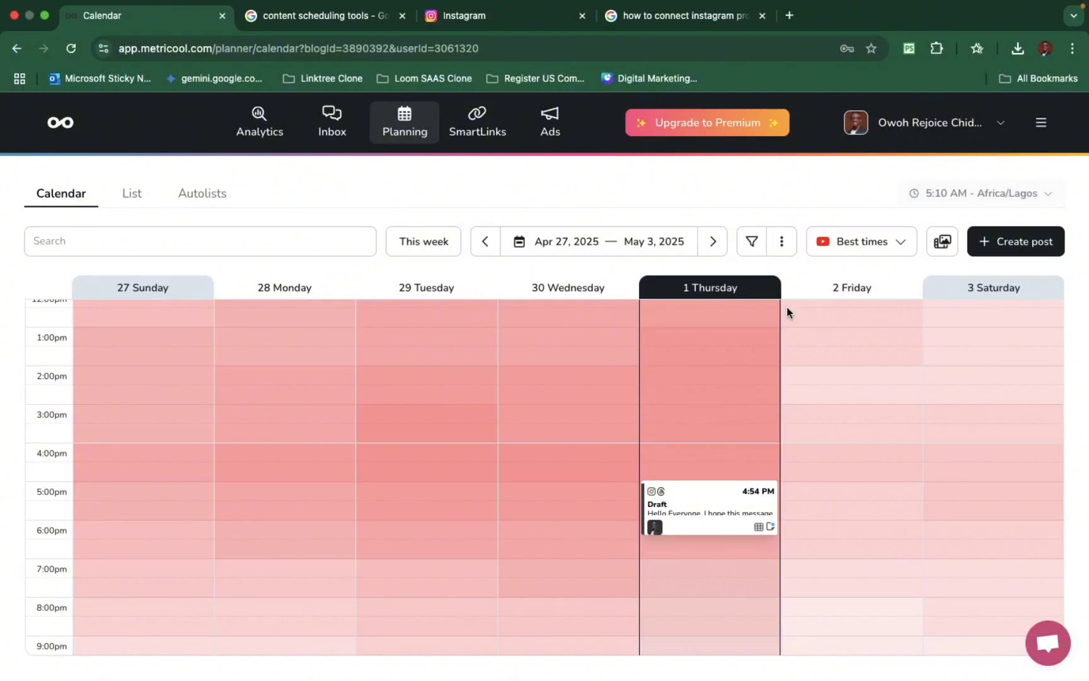
scroll(739, 395, "down", 1)
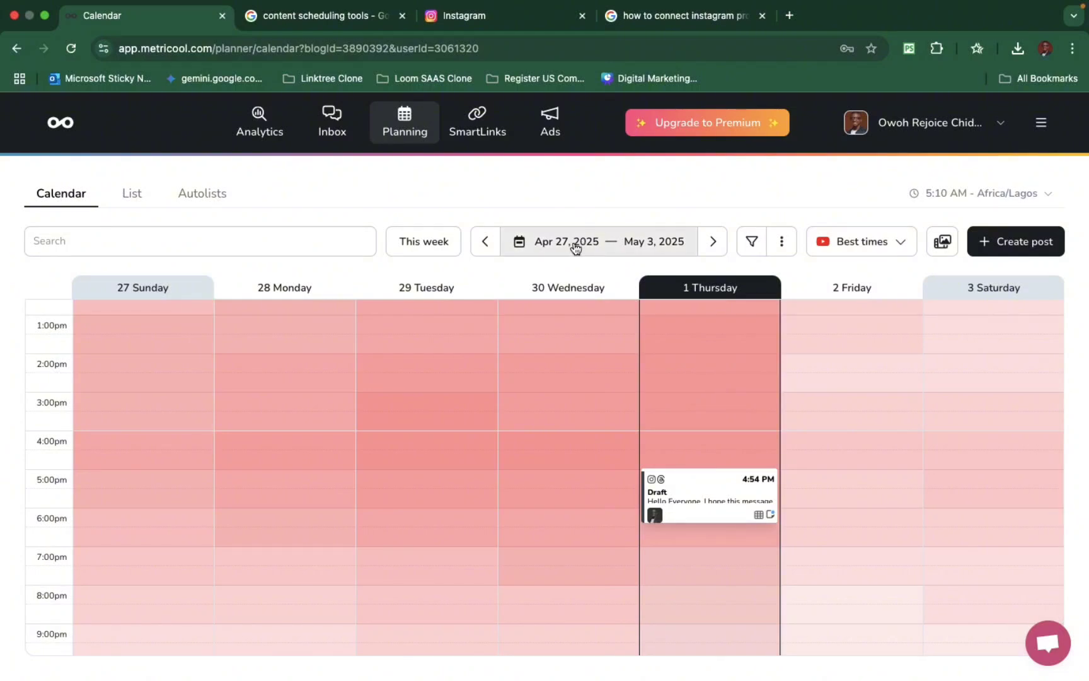
Step: Look through the planner's list of posts, the Inbox conversations, and the SmartLinks and Ads sections
left_click(135, 195)
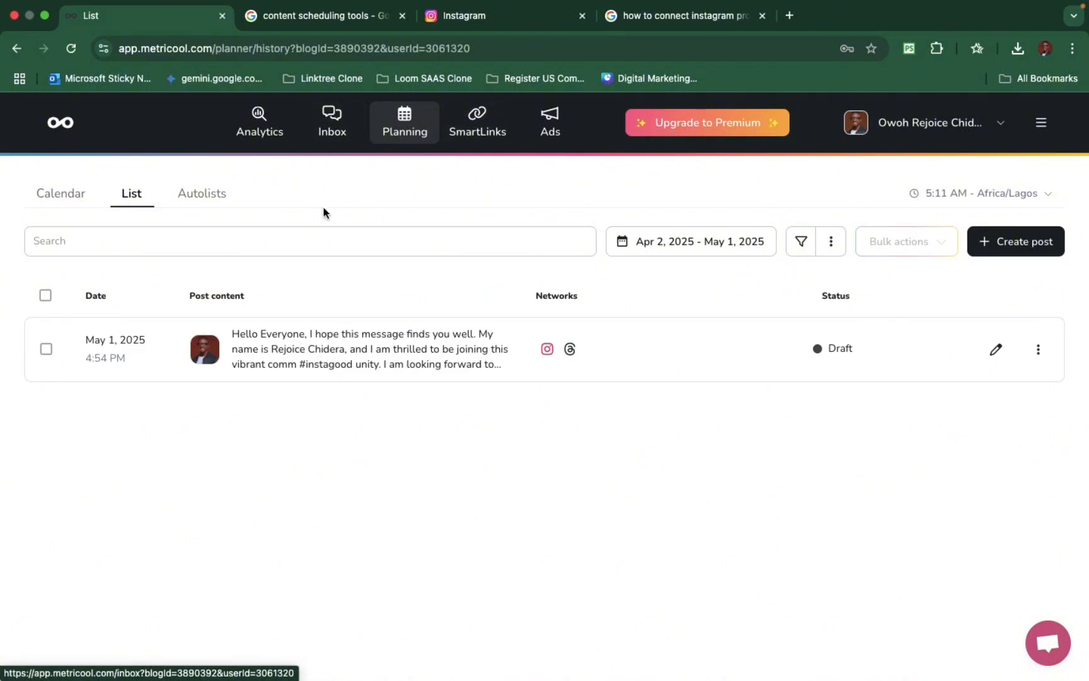
left_click(335, 122)
left_click(422, 125)
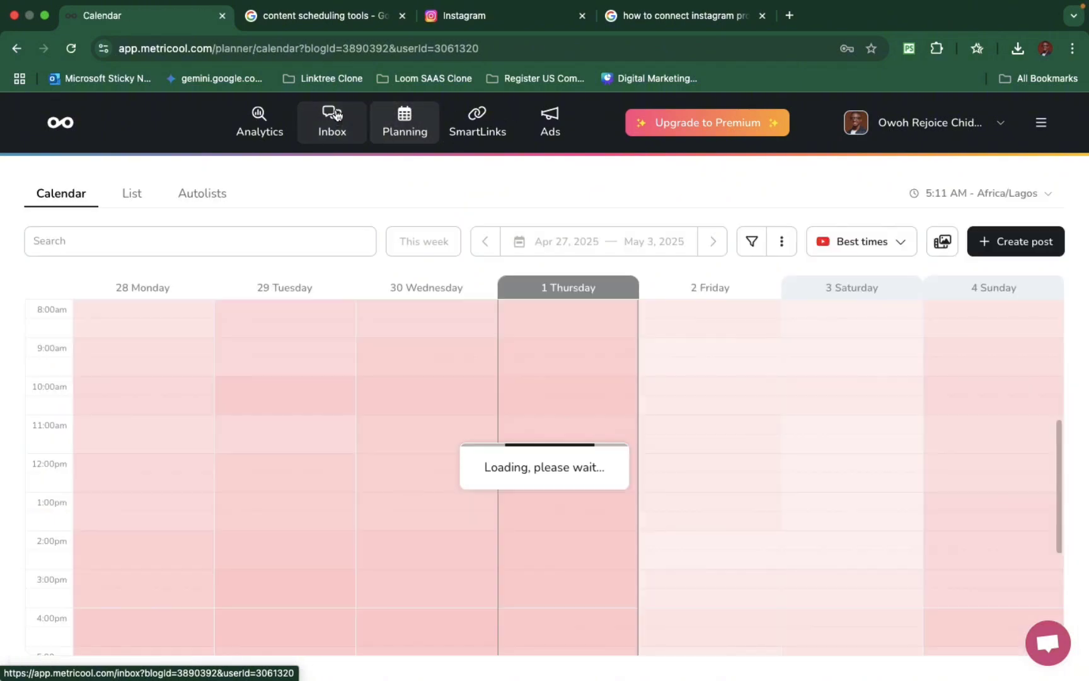
left_click(332, 121)
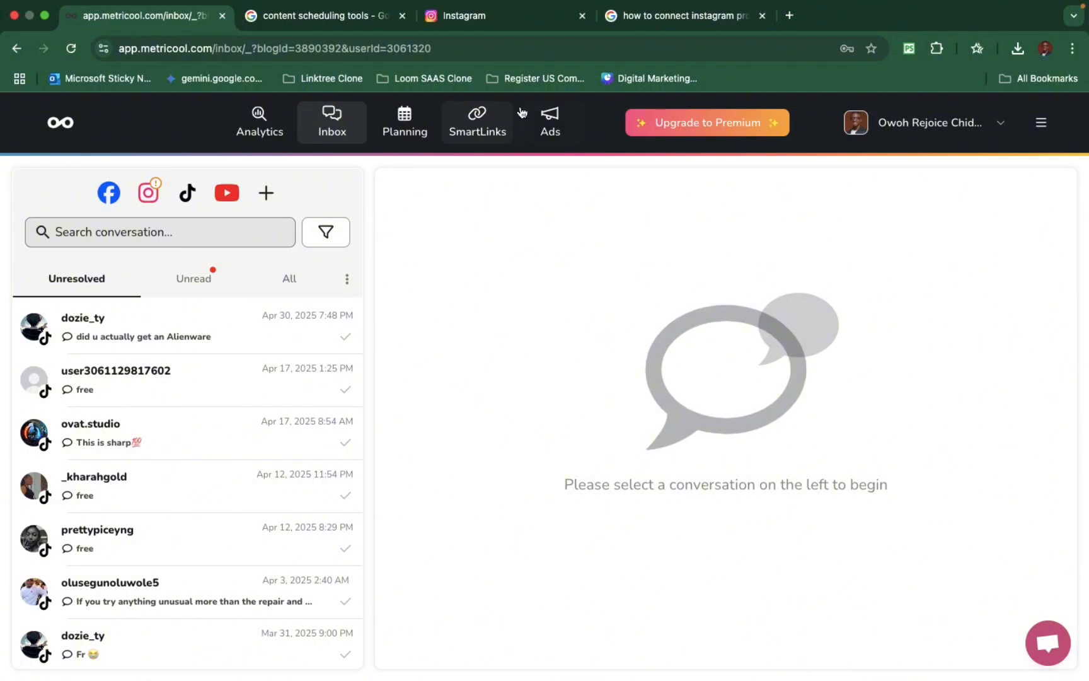
left_click(485, 129)
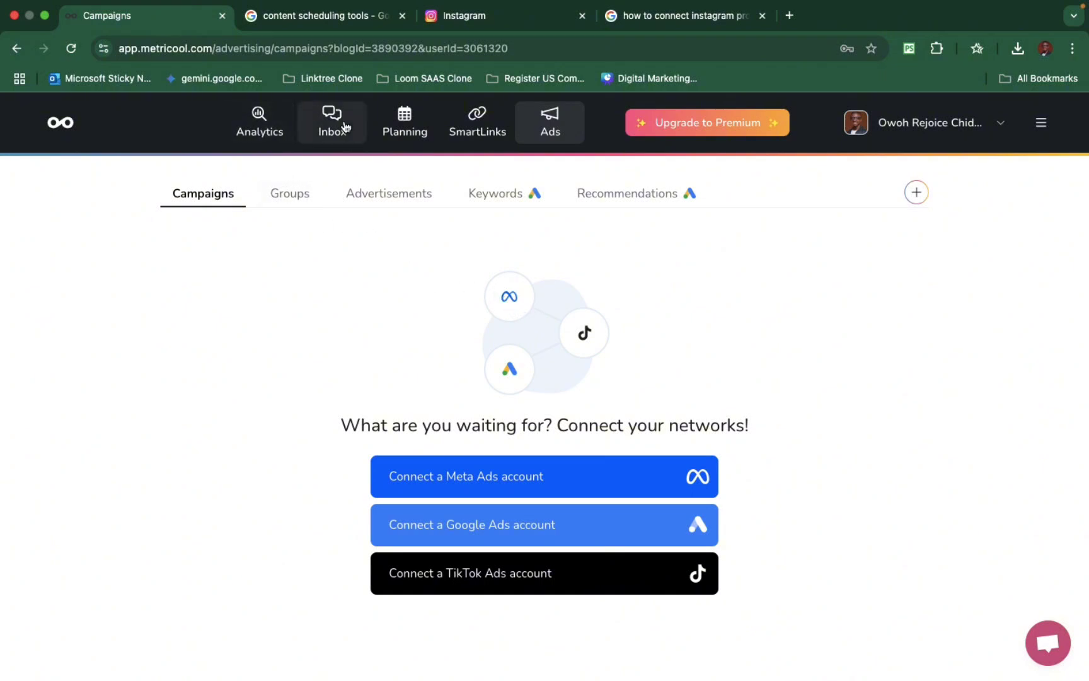
Step: Look through the account menu and brand list, and check the requirements for adding a brand without upgrading the plan
left_click(1041, 123)
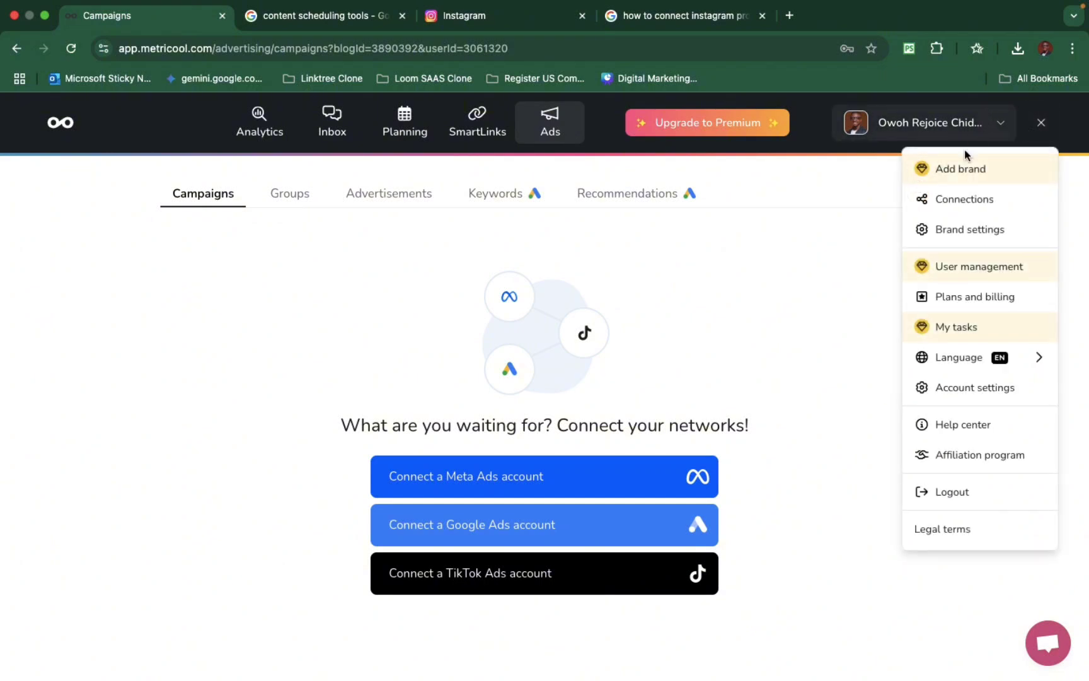
left_click(996, 124)
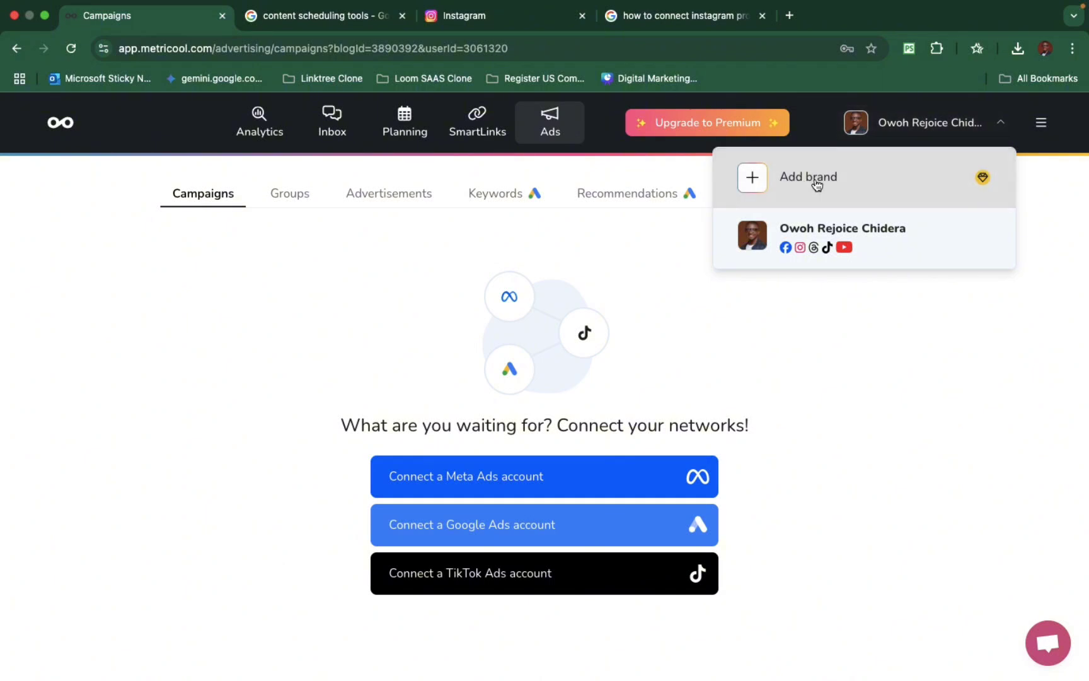
left_click(779, 174)
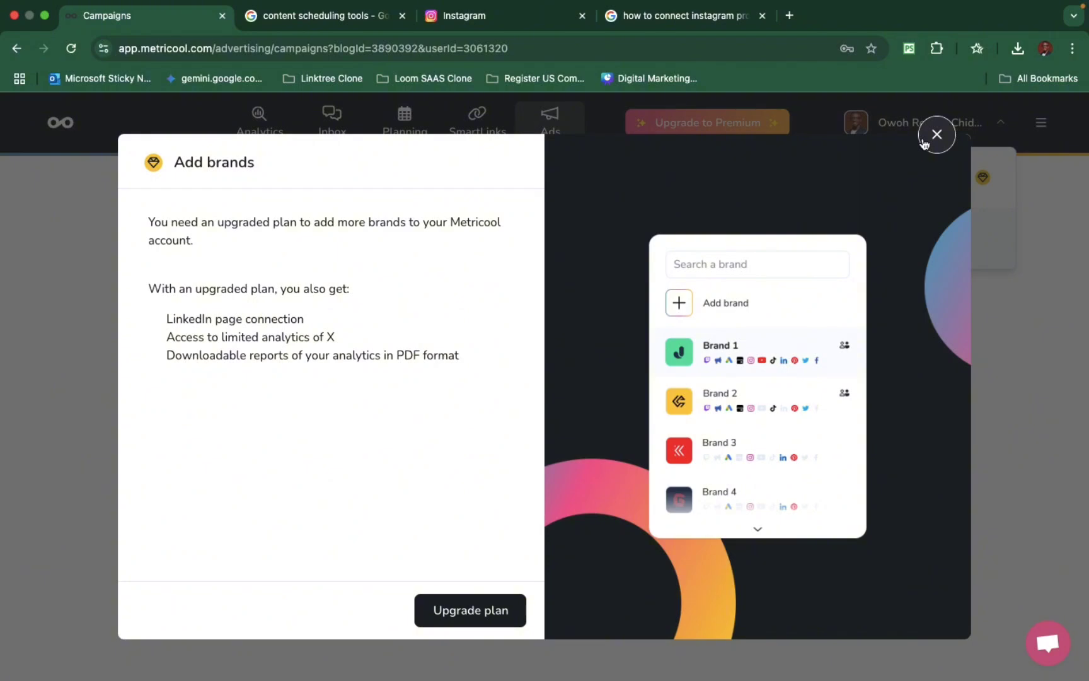
left_click(923, 144)
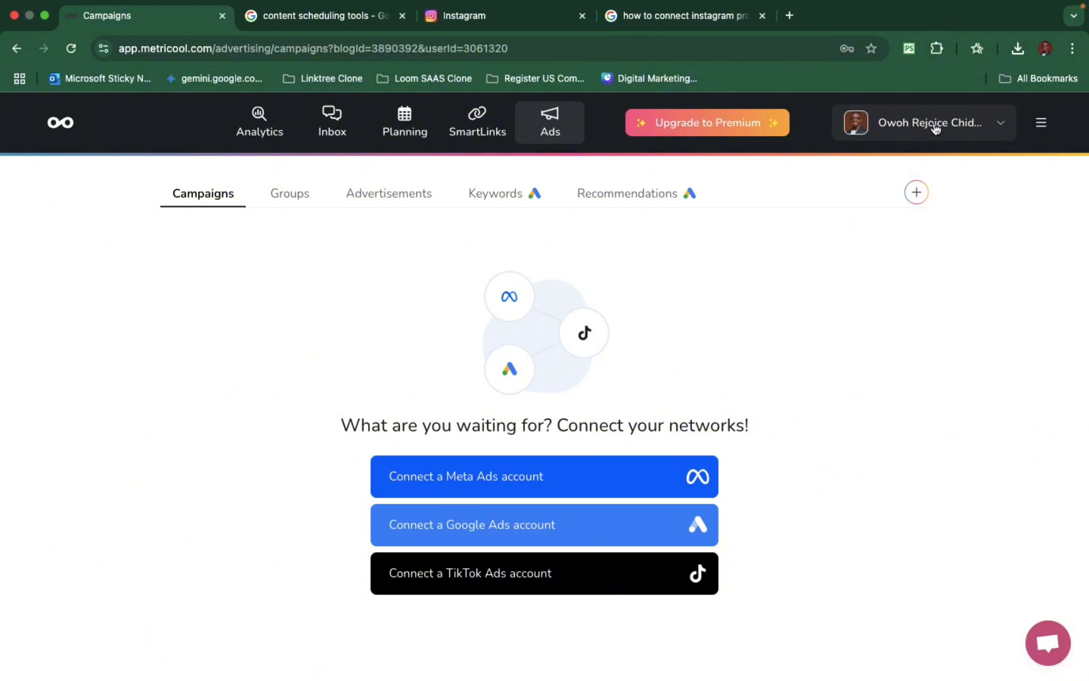
left_click(1001, 126)
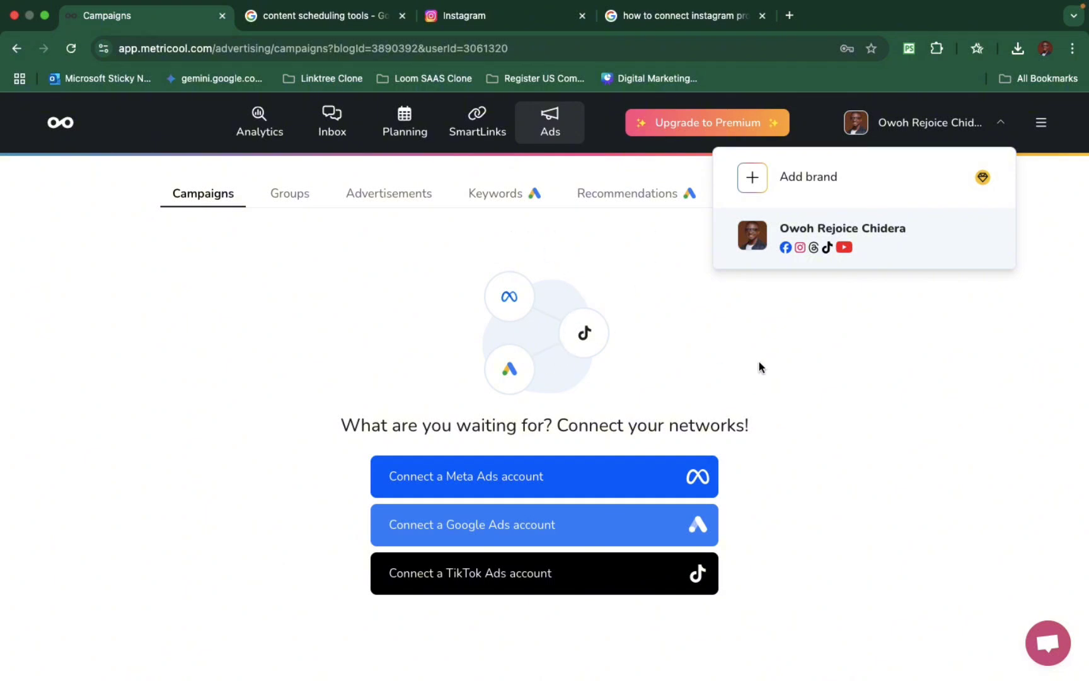
left_click(855, 413)
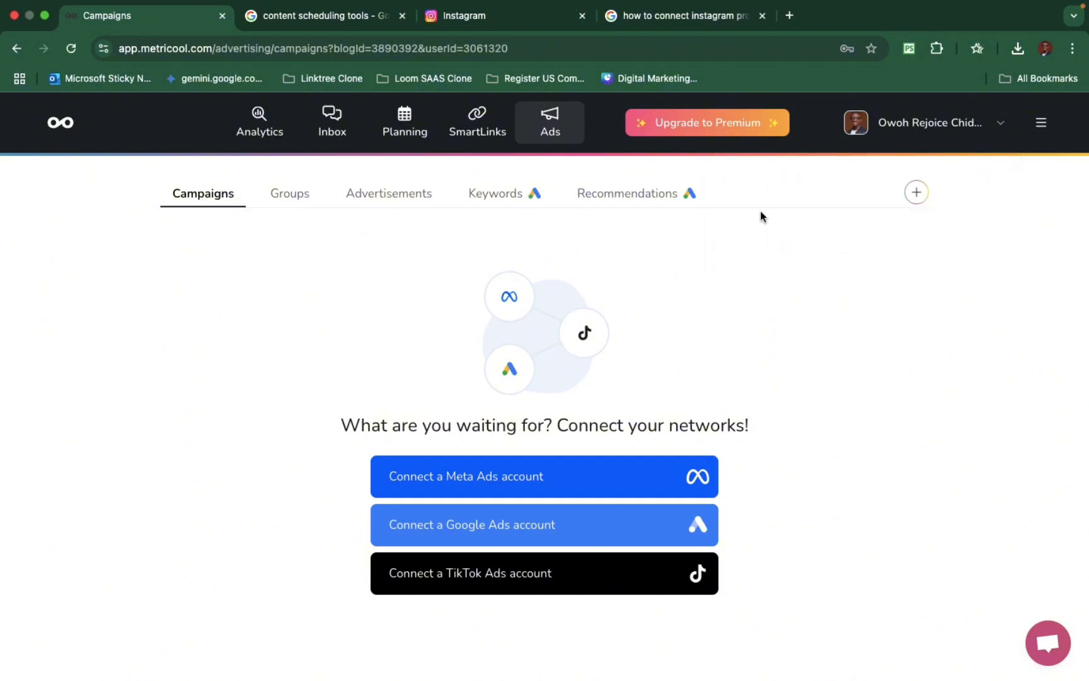
left_click(1043, 126)
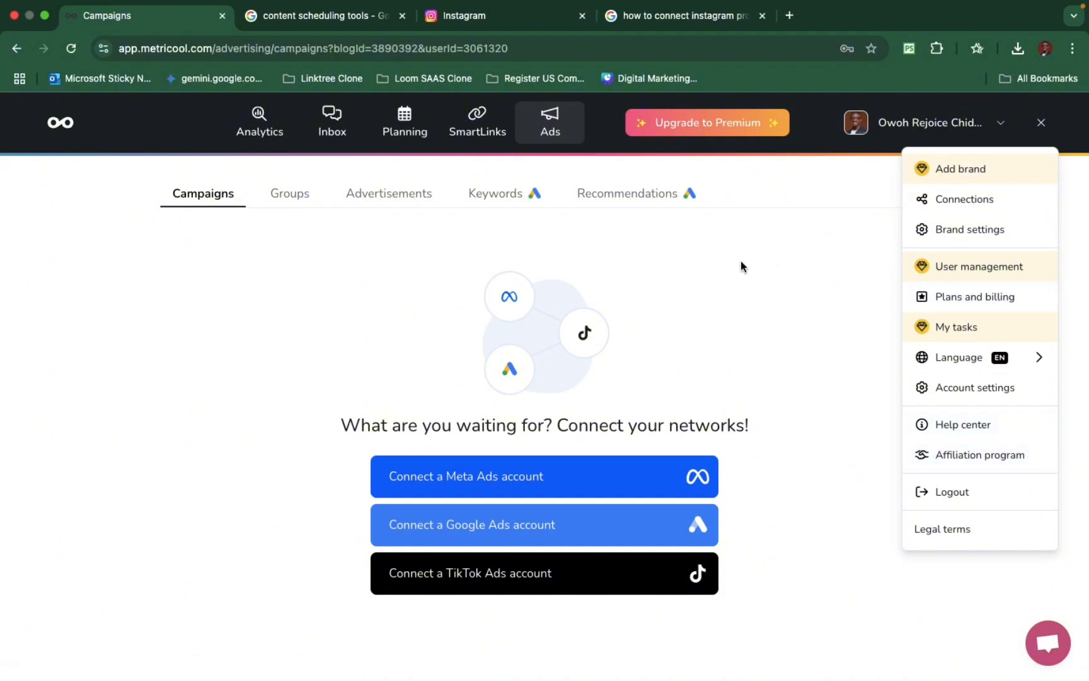
left_click(727, 328)
Step: Open the Facebook analytics and examine the page overview's Growth chart and its likes, followers, impressions, page visits and content figures
left_click(266, 135)
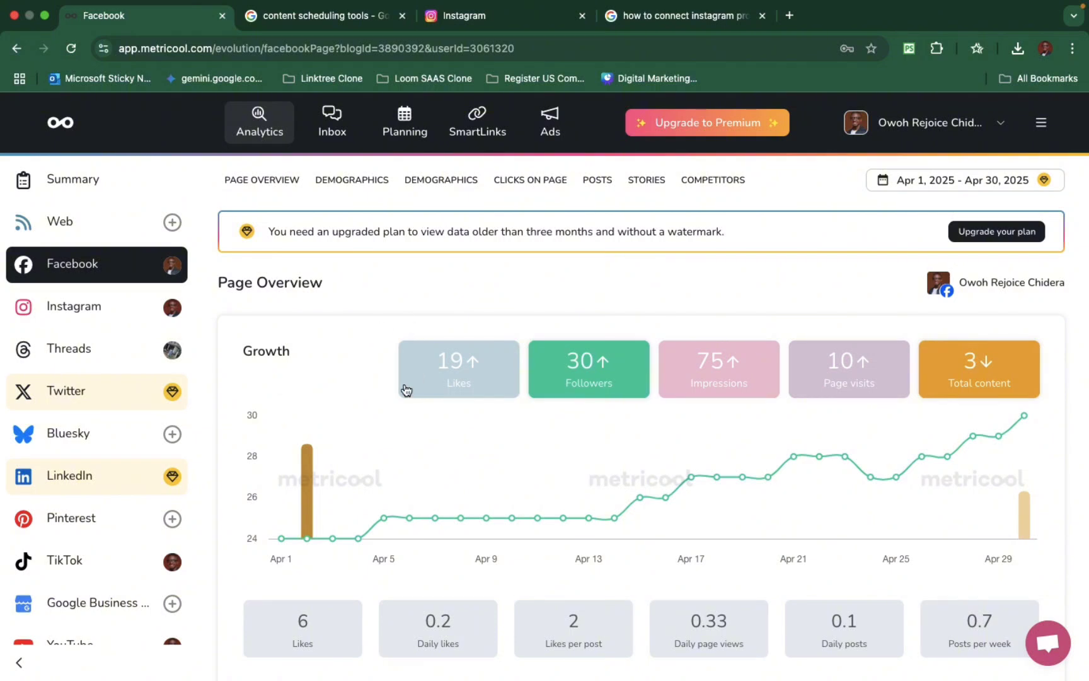
scroll(404, 385, "down", 1)
scroll(405, 386, "up", 1)
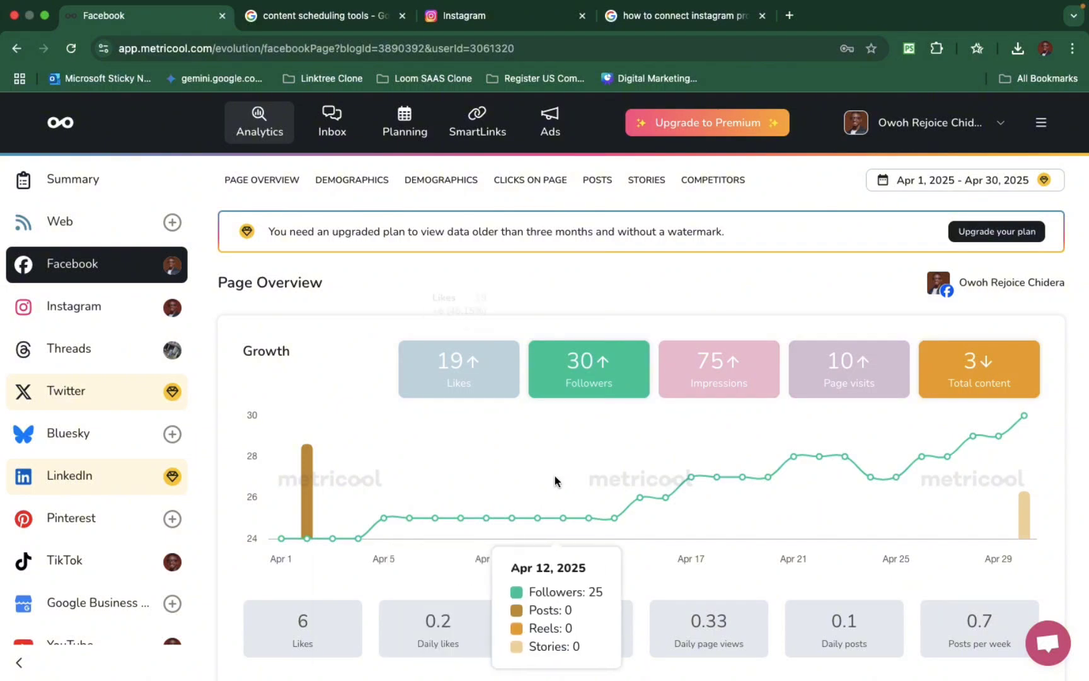
scroll(533, 328, "down", 3)
scroll(453, 317, "up", 4)
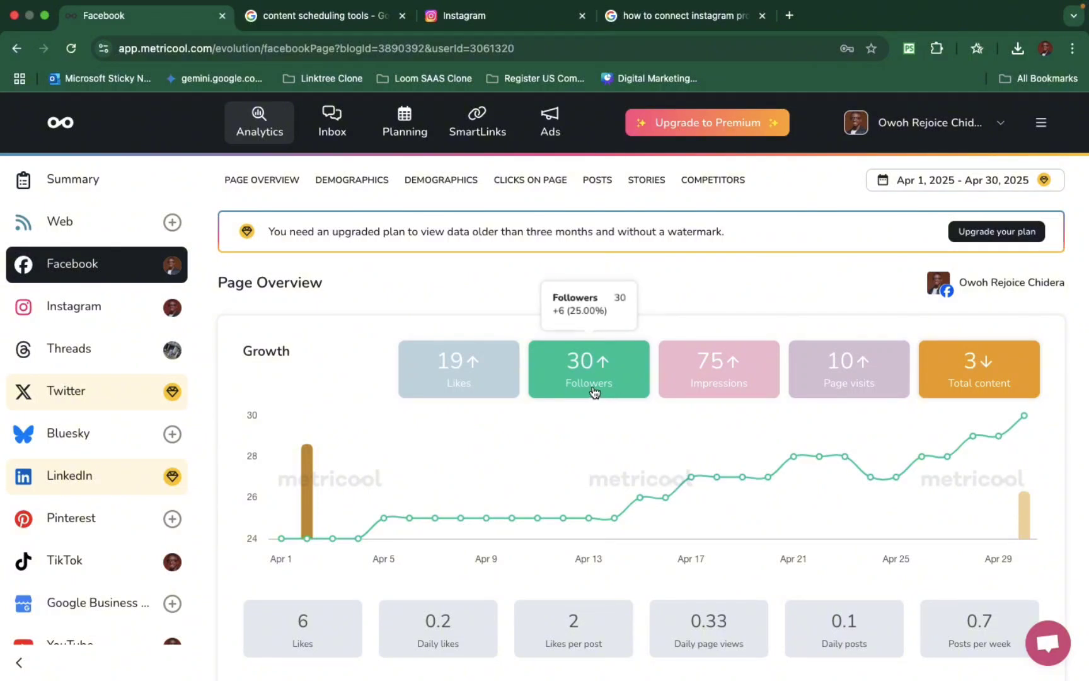
mouse_move(617, 376)
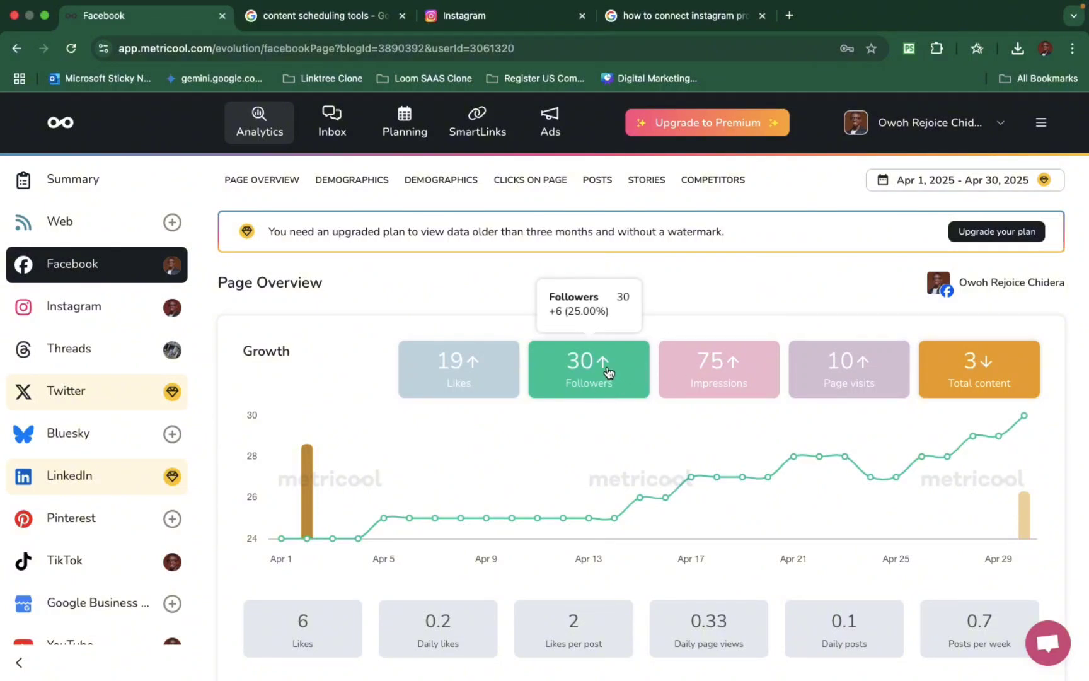
mouse_move(707, 389)
scroll(739, 381, "down", 1)
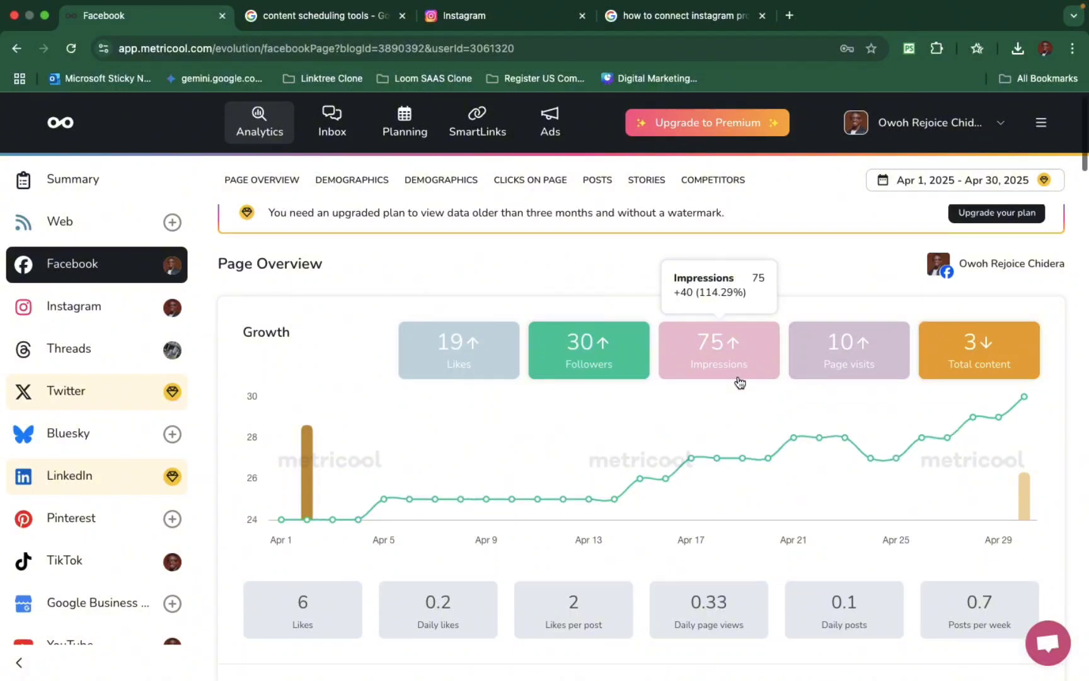
scroll(744, 342, "up", 1)
scroll(876, 378, "down", 6)
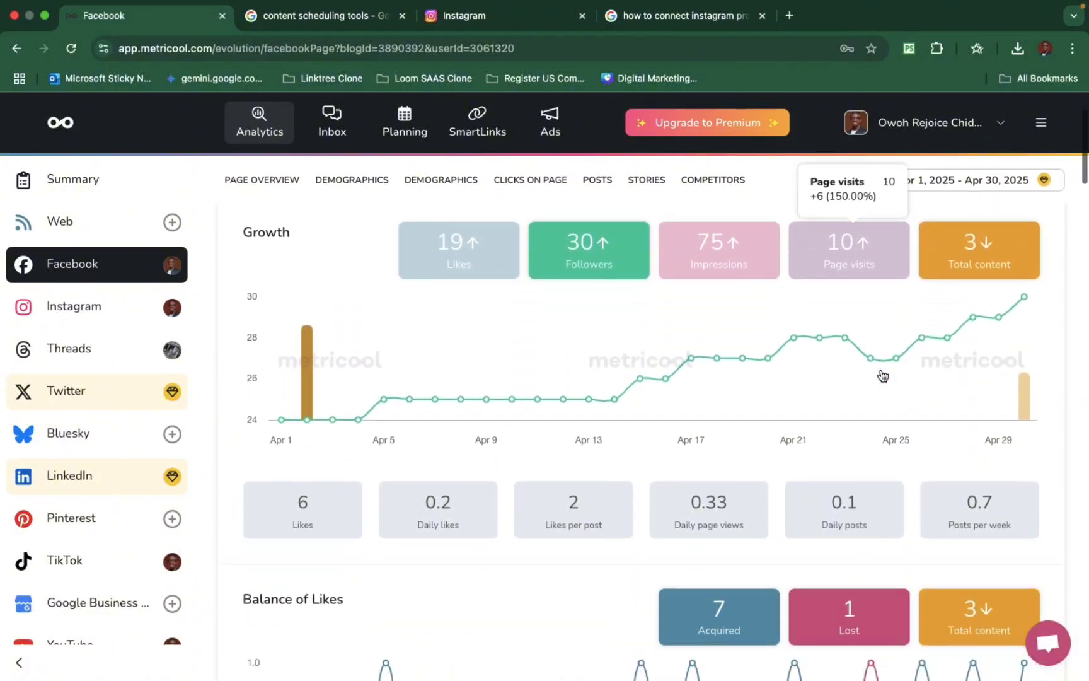
scroll(840, 146, "up", 4)
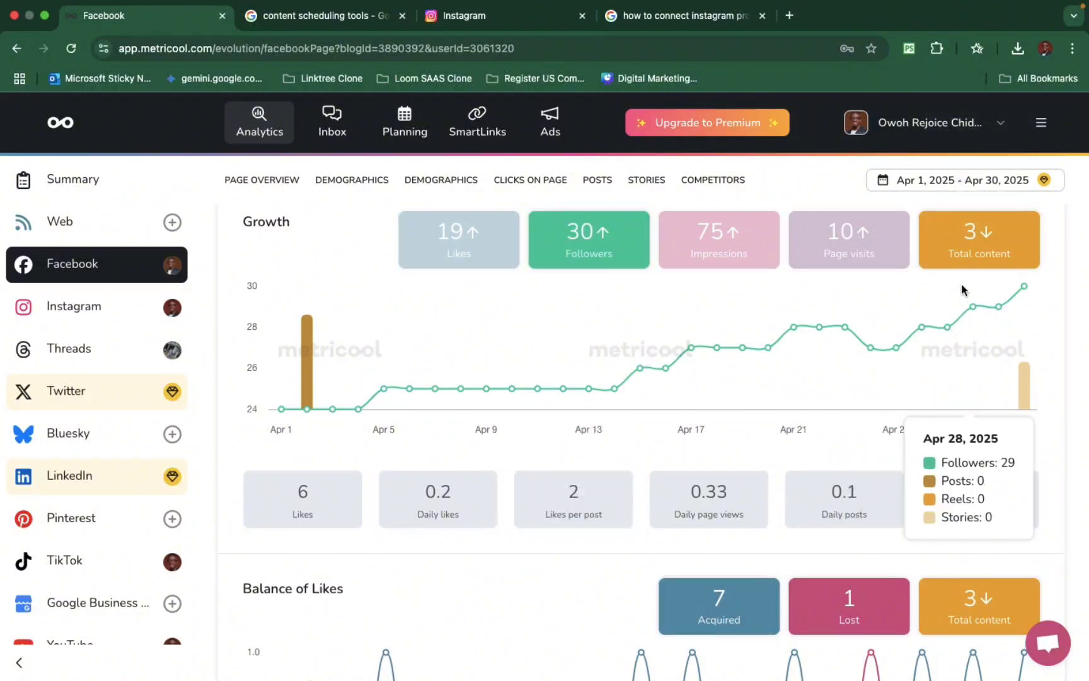
scroll(649, 417, "up", 3)
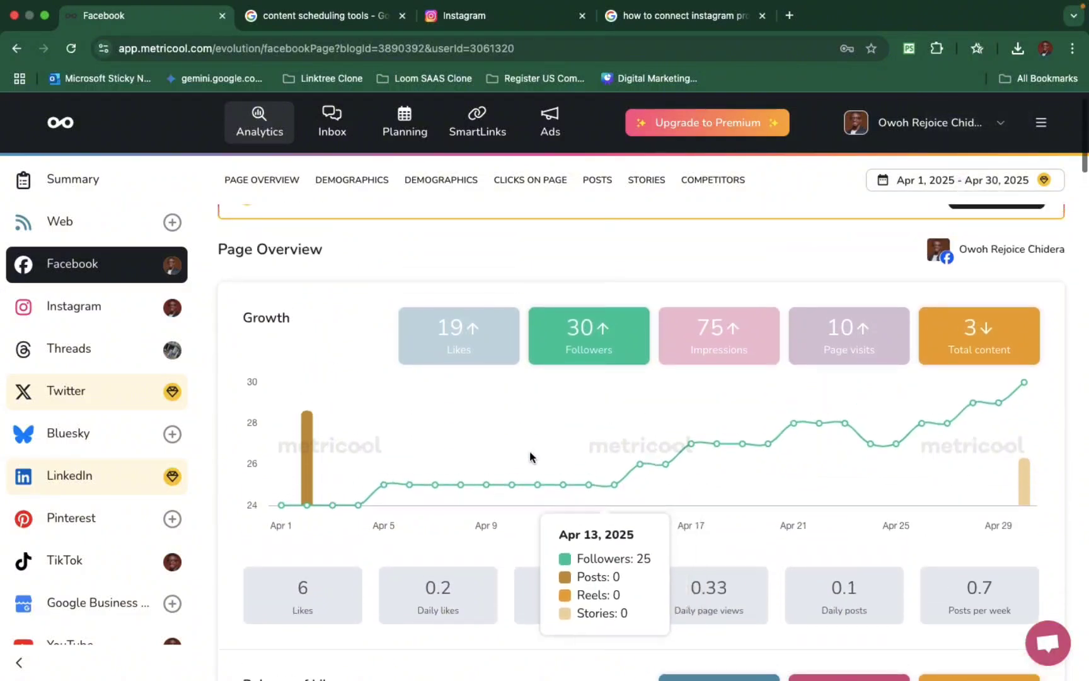
Step: Save the Facebook Growth chart as an image named download in the Downloads folder
right_click(676, 467)
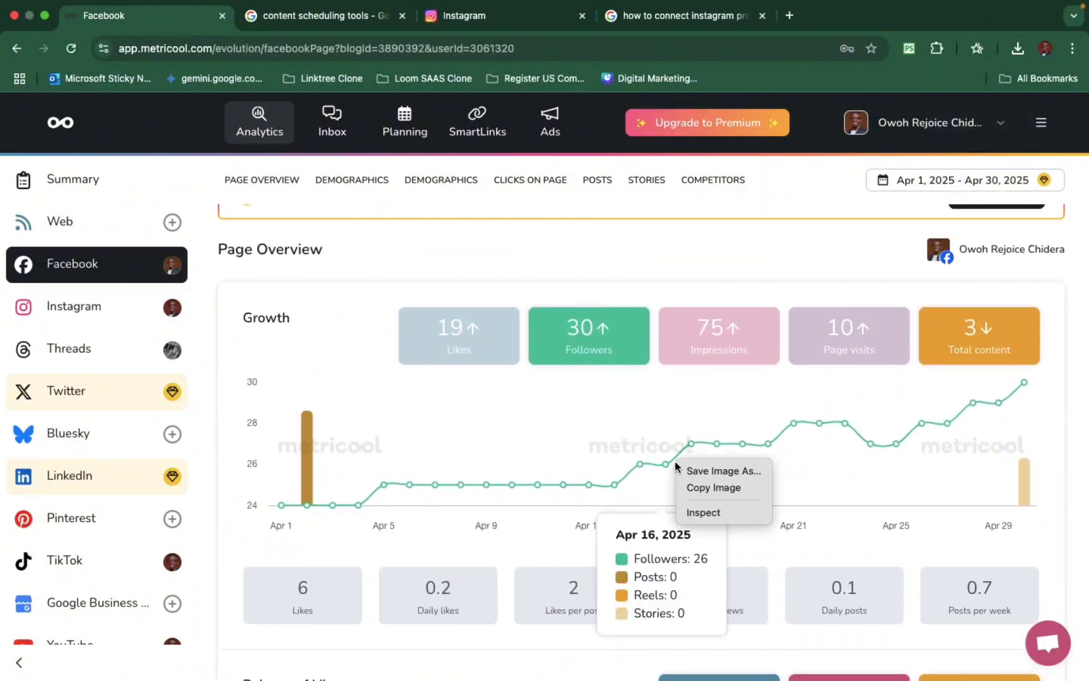
left_click(719, 470)
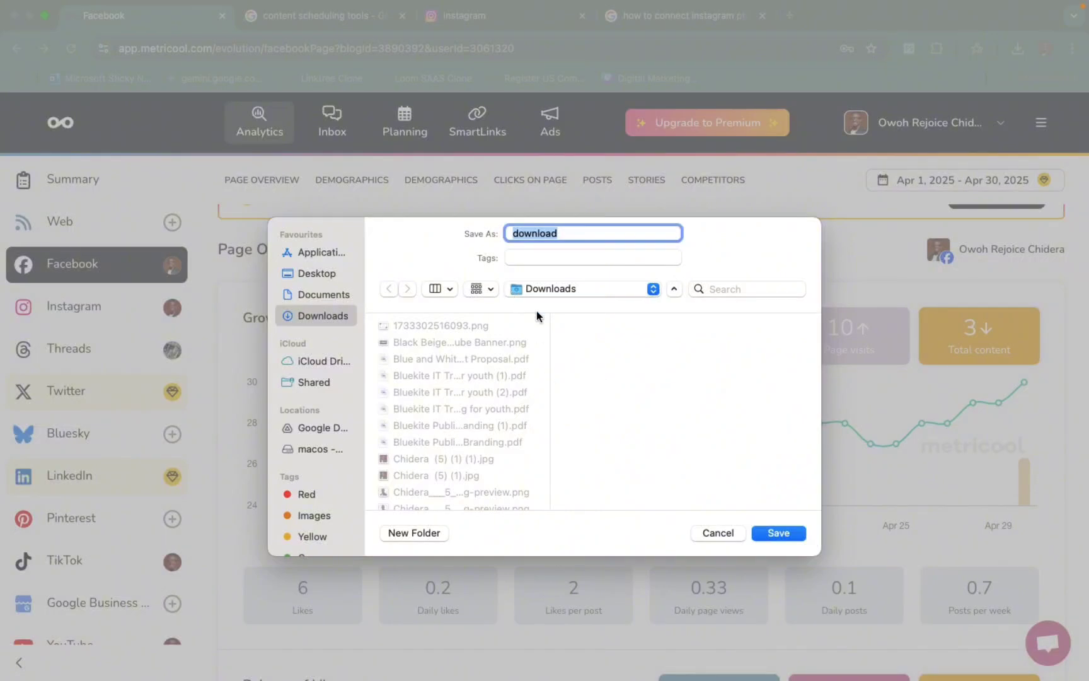
left_click(778, 536)
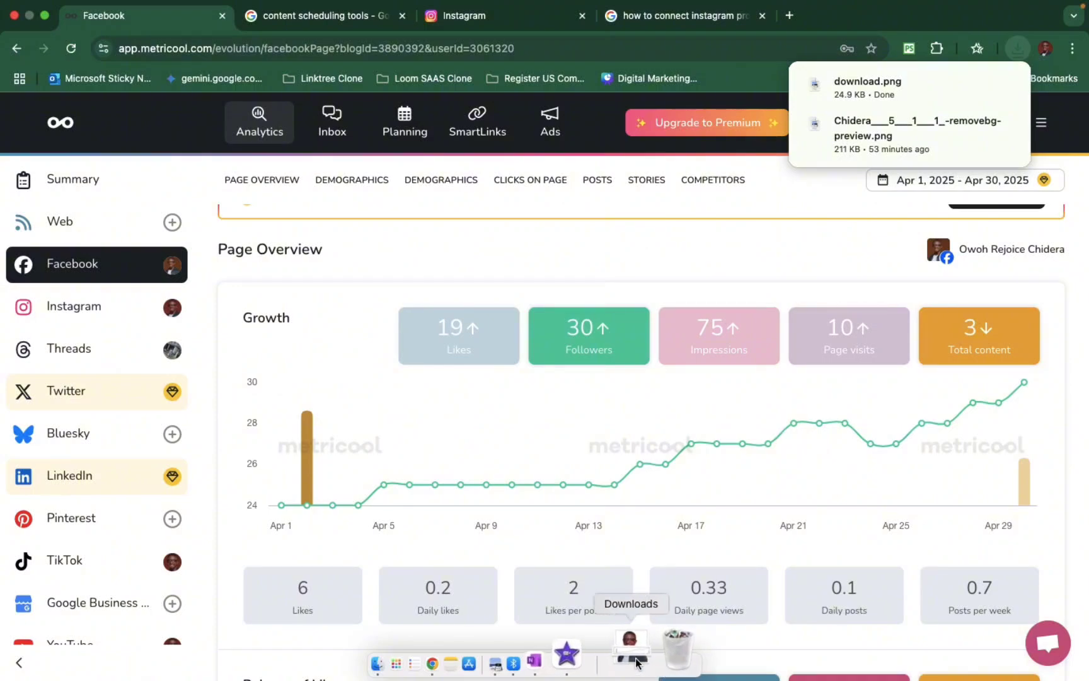
Step: Open the downloaded download.png chart in Preview to check it, and return to the Facebook analytics in Chrome
left_click(630, 646)
left_click(652, 590)
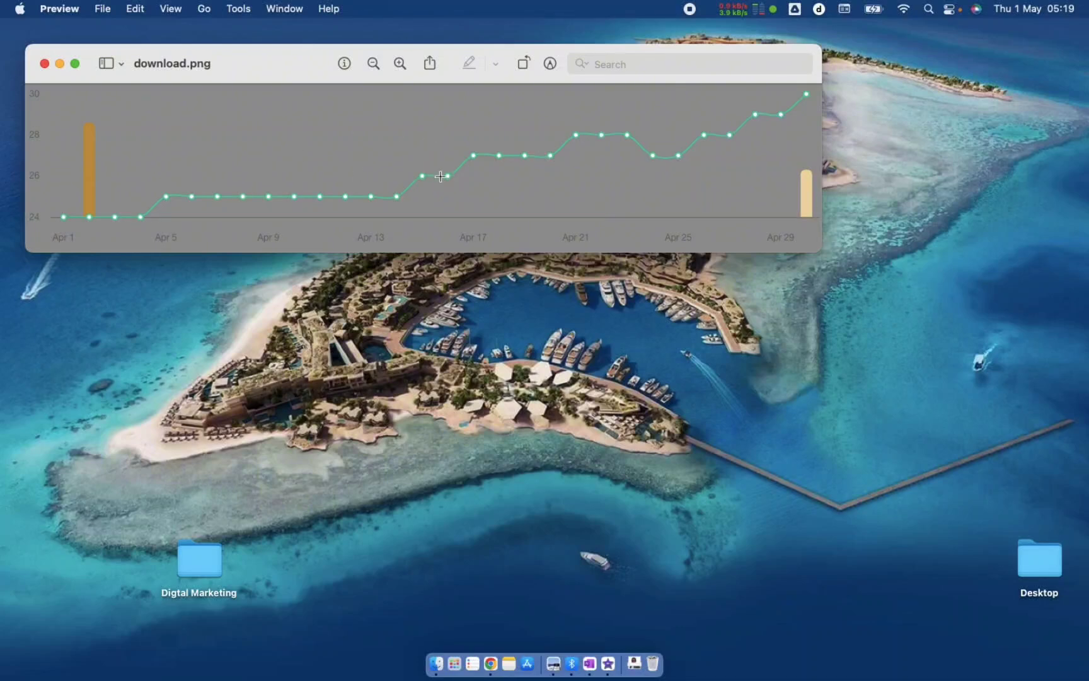
key("ctrl+Up")
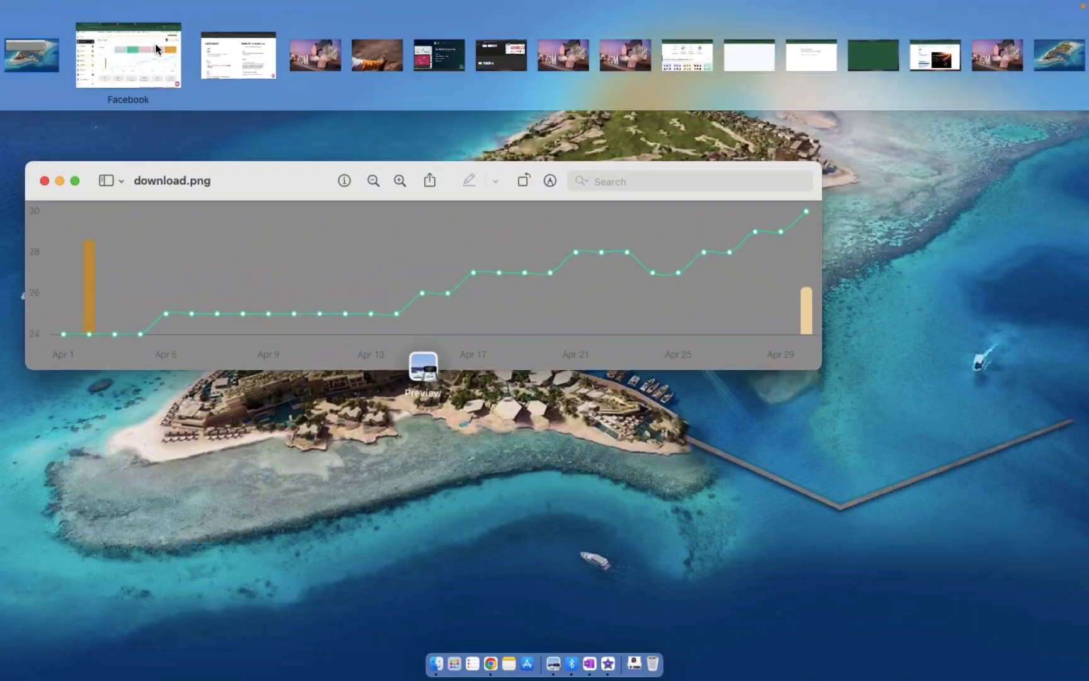
left_click(150, 47)
Step: Look through the Facebook Balance of Likes and viewed posts charts, and check the followers by language under Demographics
scroll(377, 364, "down", 8)
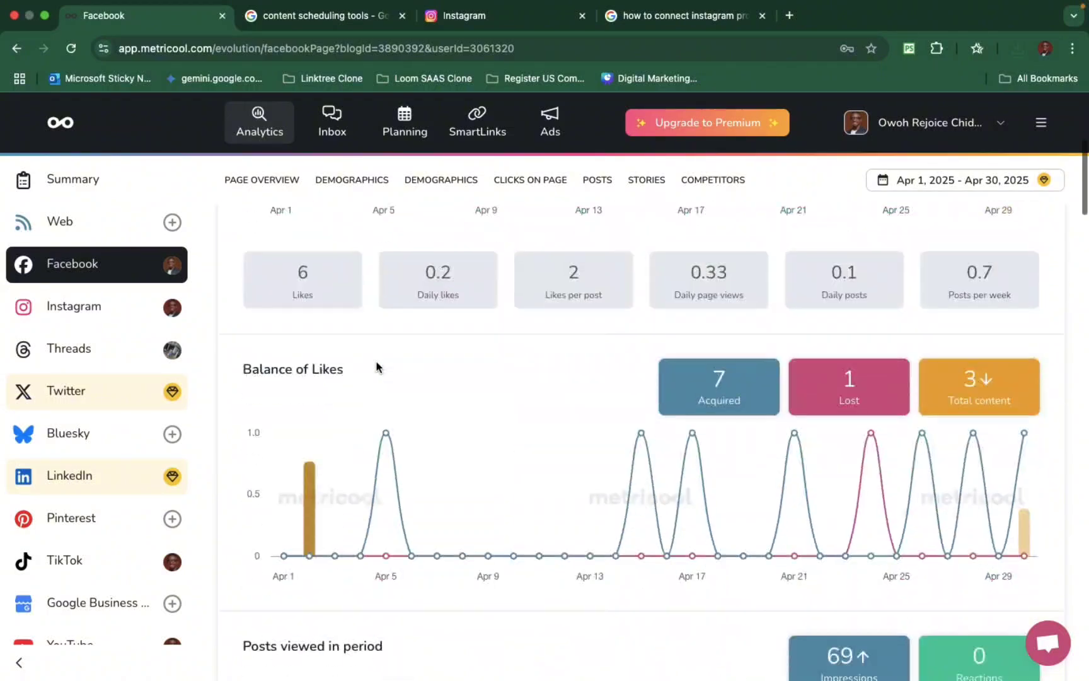
scroll(377, 366, "down", 1)
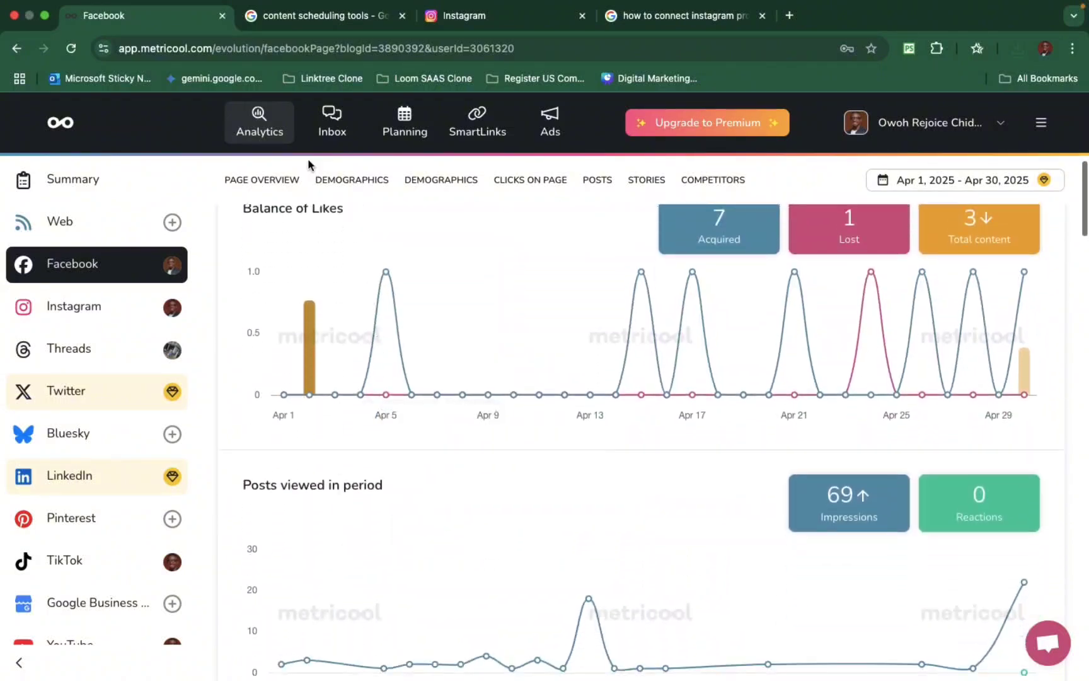
left_click(350, 171)
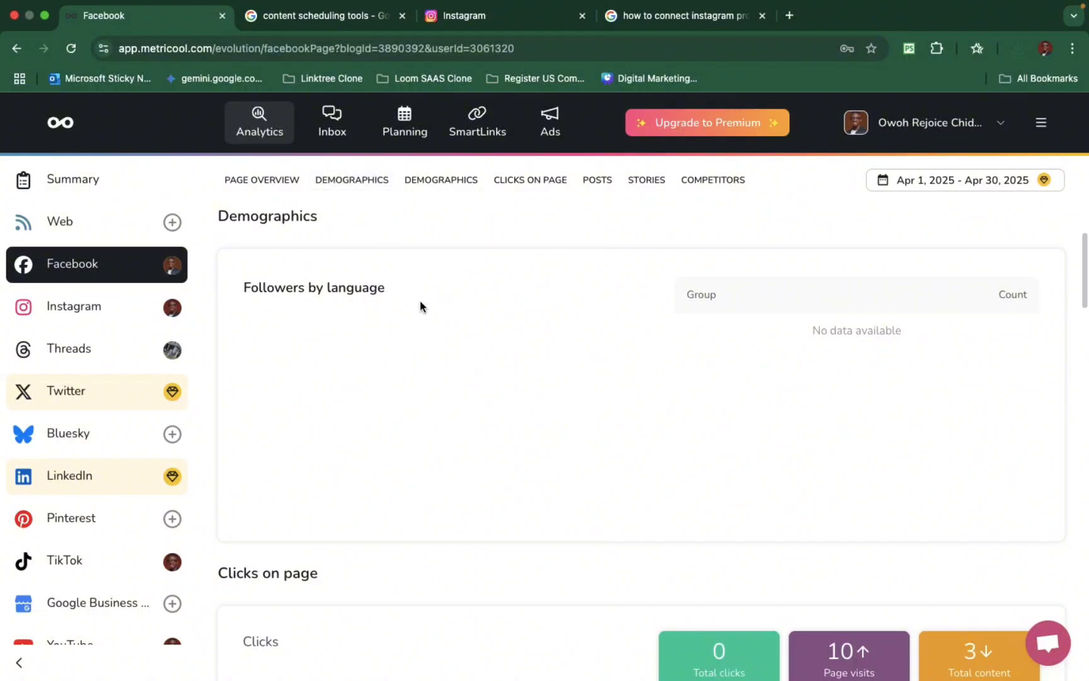
scroll(643, 343, "down", 1)
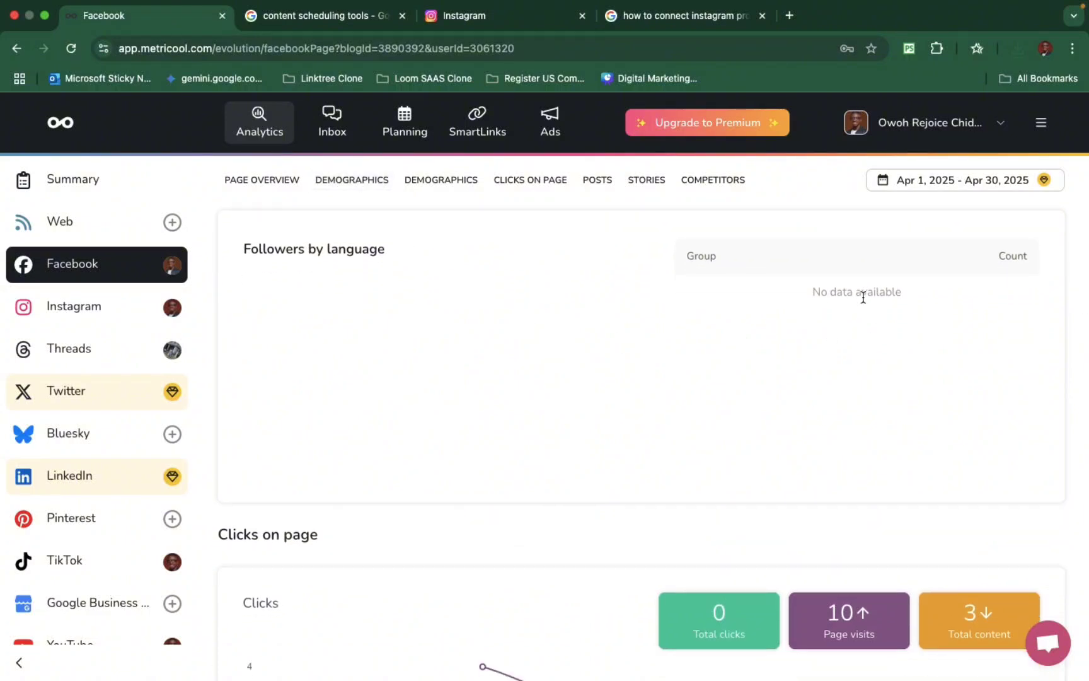
scroll(840, 297, "up", 2)
scroll(841, 325, "down", 3)
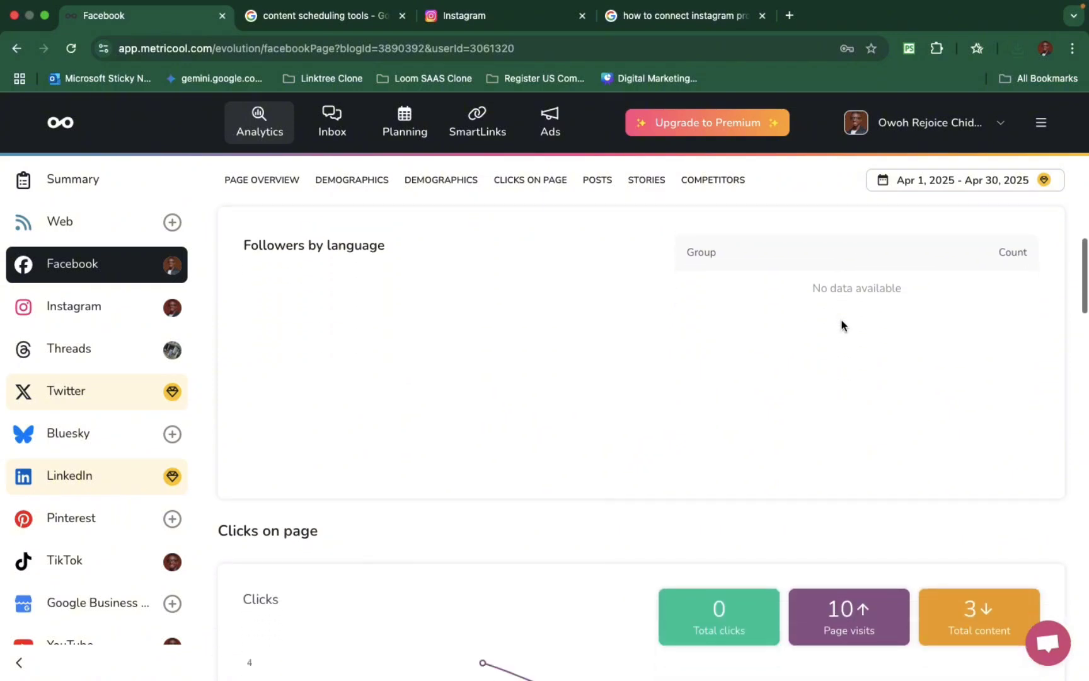
Step: Examine the Clicks on page chart, revisiting the second Demographics section along the way
scroll(486, 230, "down", 4)
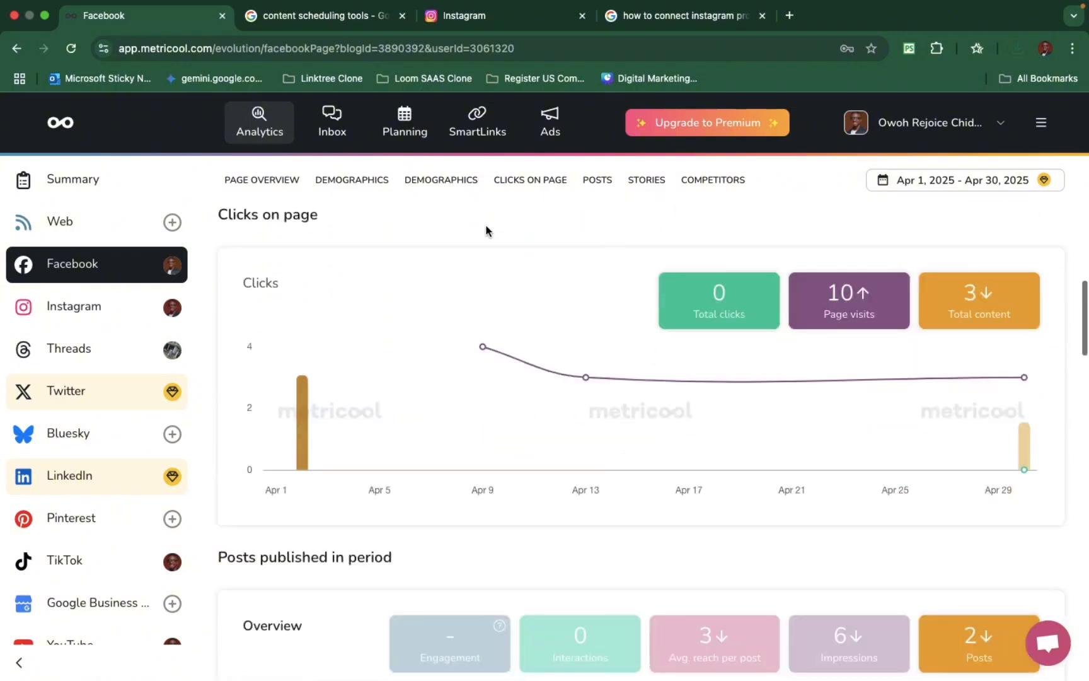
scroll(503, 396, "up", 1)
scroll(503, 397, "down", 3)
scroll(479, 372, "up", 3)
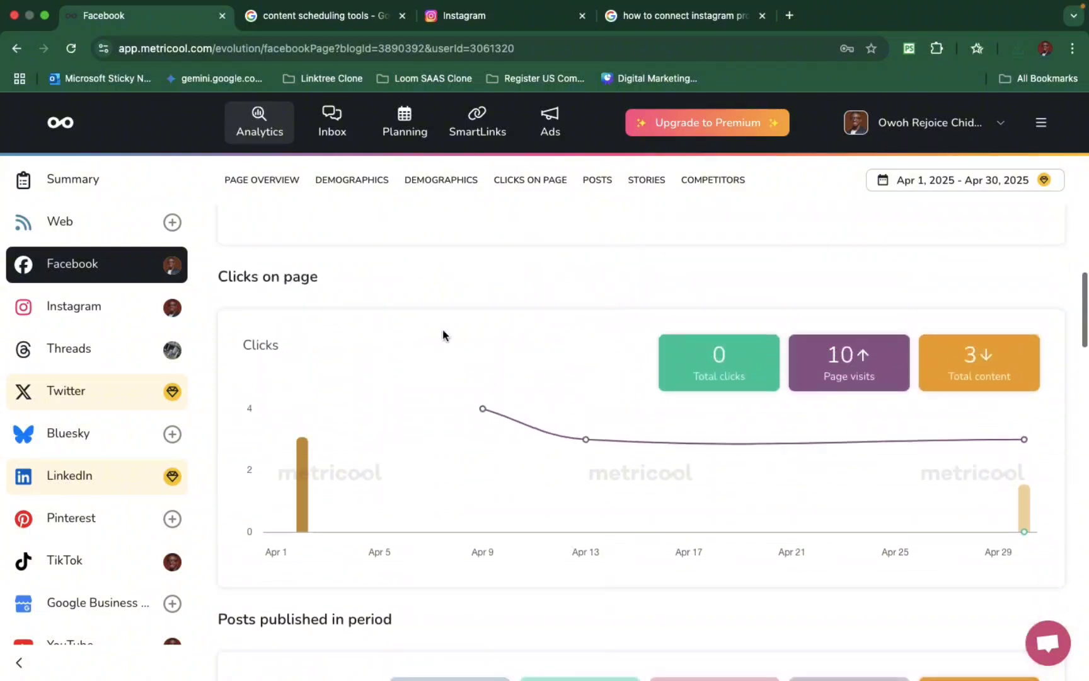
scroll(433, 272, "down", 2)
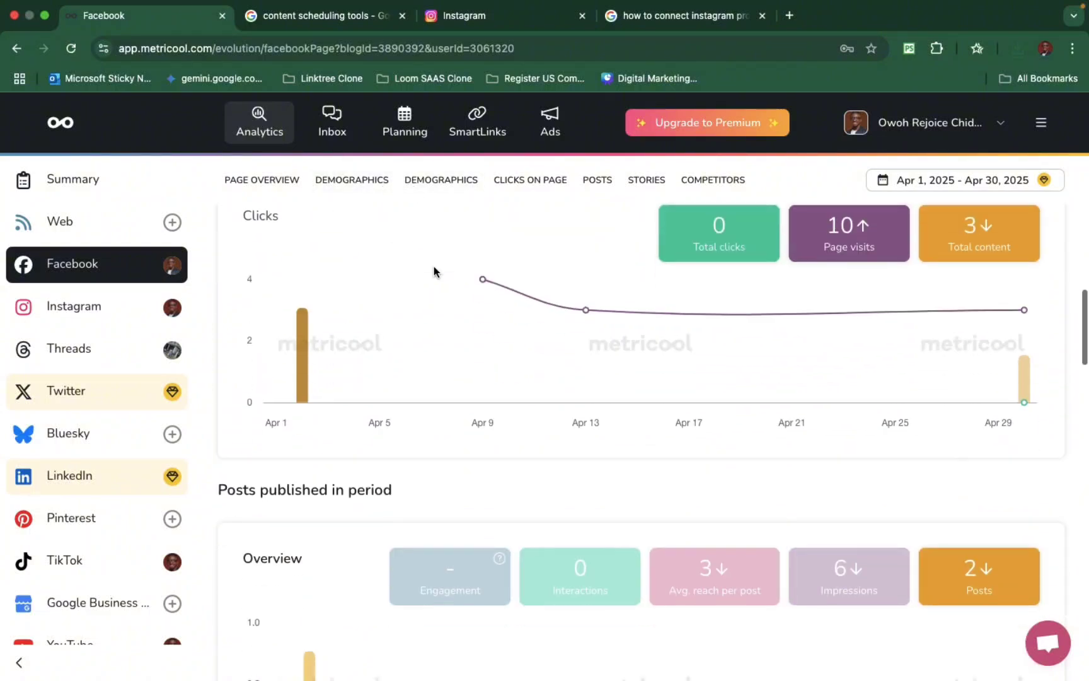
scroll(433, 272, "up", 2)
left_click(444, 183)
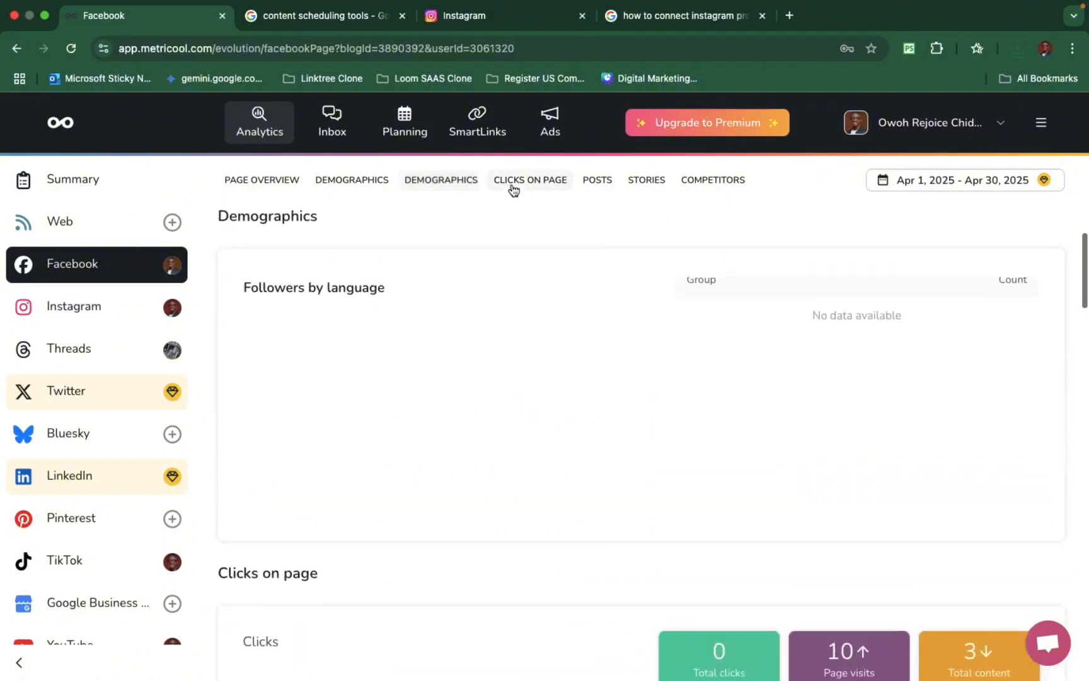
left_click(549, 191)
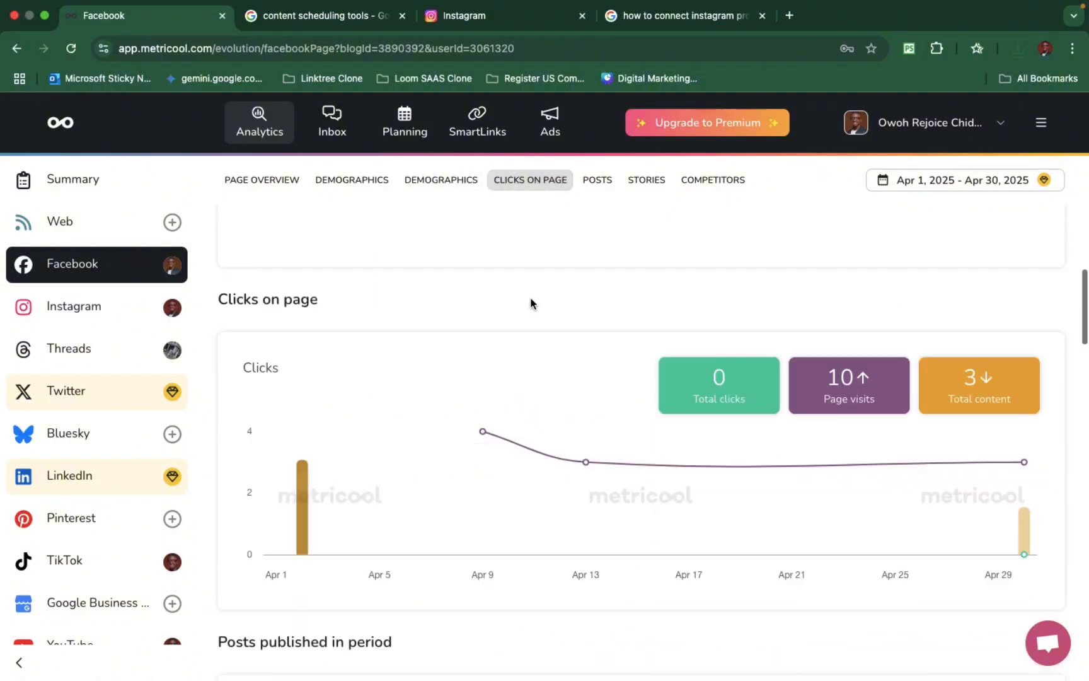
Step: Review the posts published in the period, including the overview, interactions, post types and impressions charts
scroll(523, 353, "down", 6)
scroll(517, 407, "up", 1)
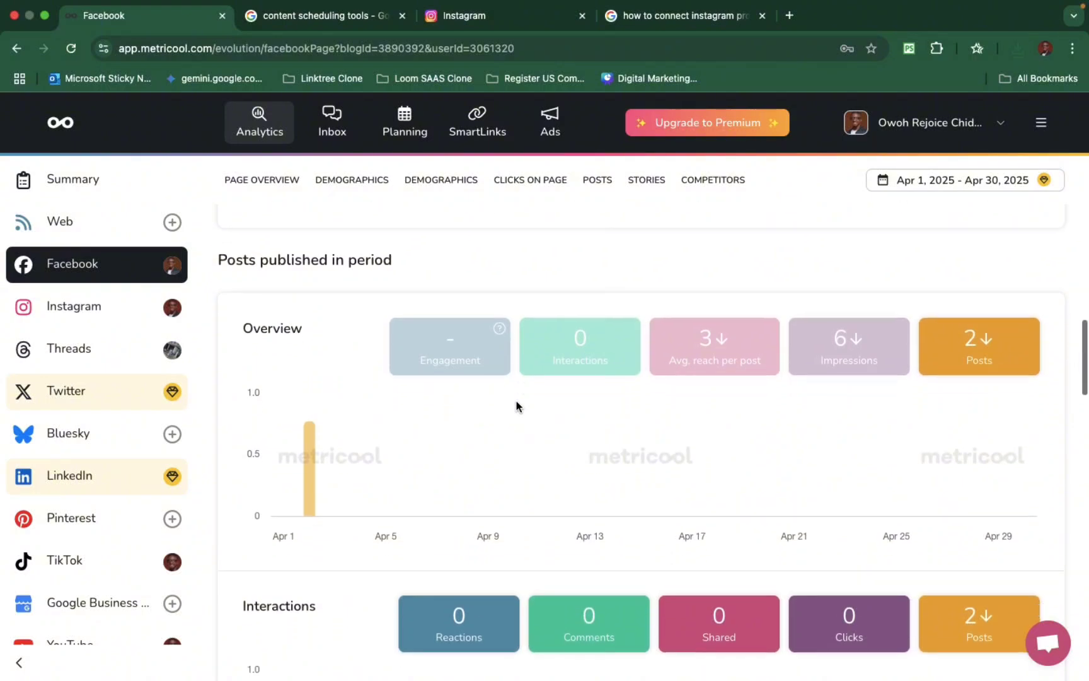
scroll(516, 405, "down", 2)
scroll(516, 405, "up", 5)
scroll(516, 405, "down", 10)
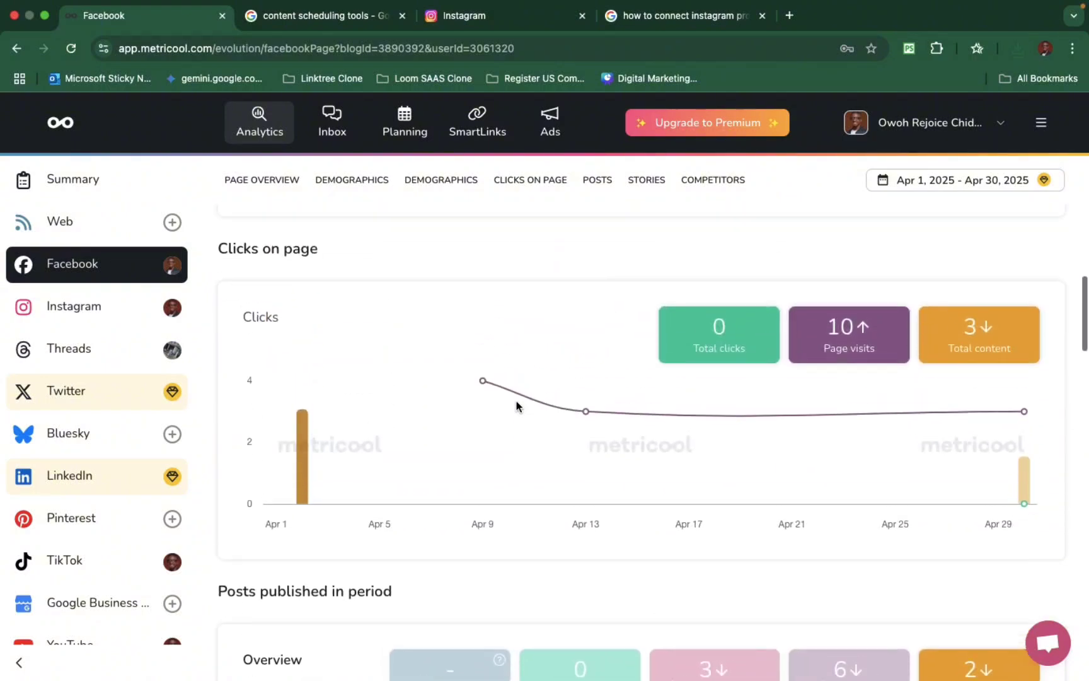
scroll(518, 407, "down", 6)
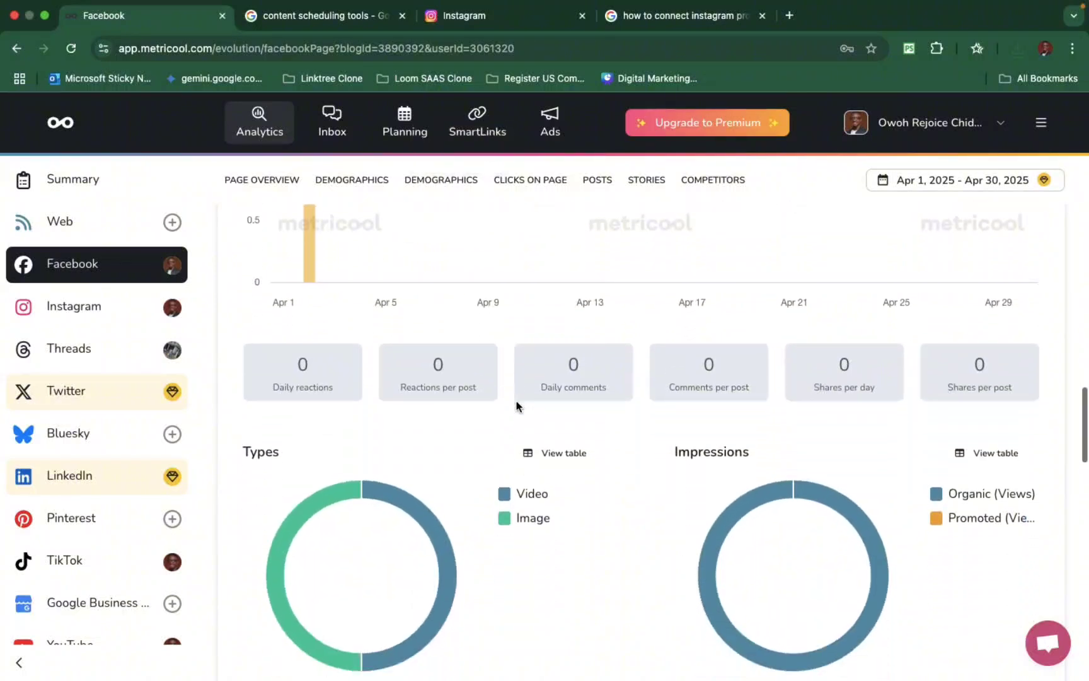
scroll(516, 405, "down", 5)
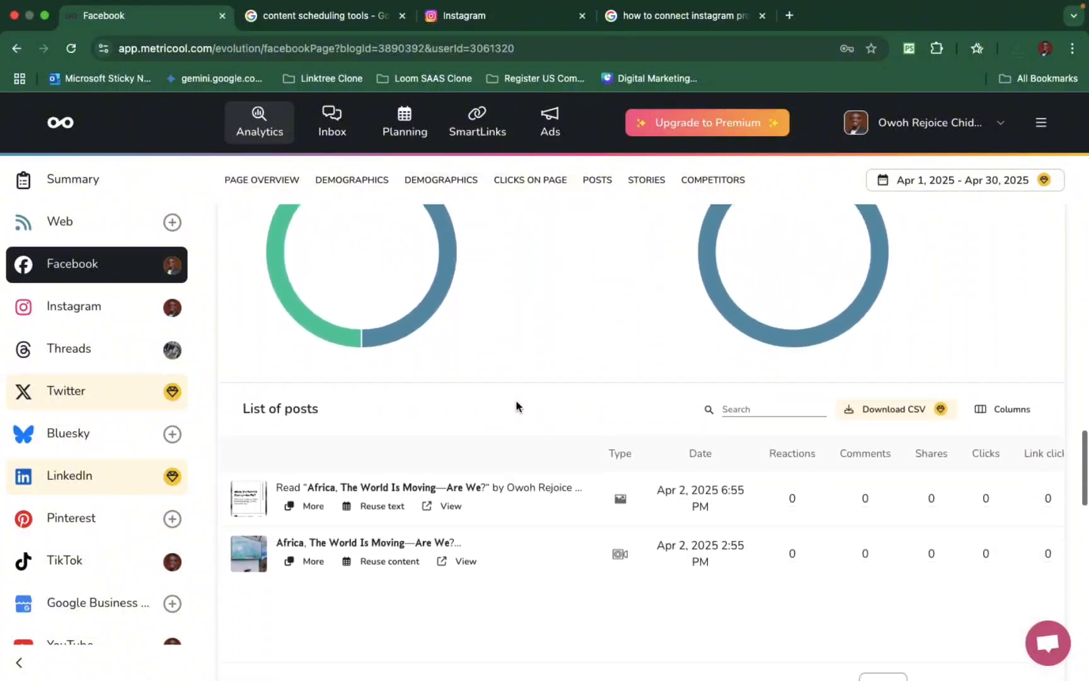
Step: Examine the list of Facebook posts across its metric columns, from reactions and comments through to reach and video views
scroll(516, 405, "down", 2)
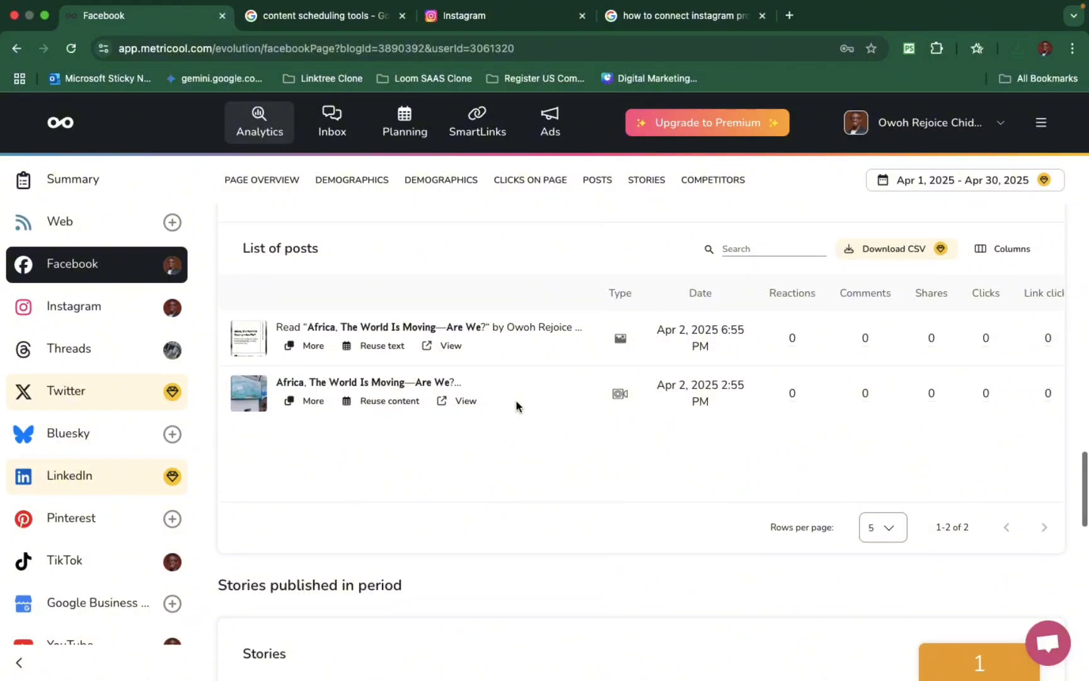
scroll(504, 391, "up", 1)
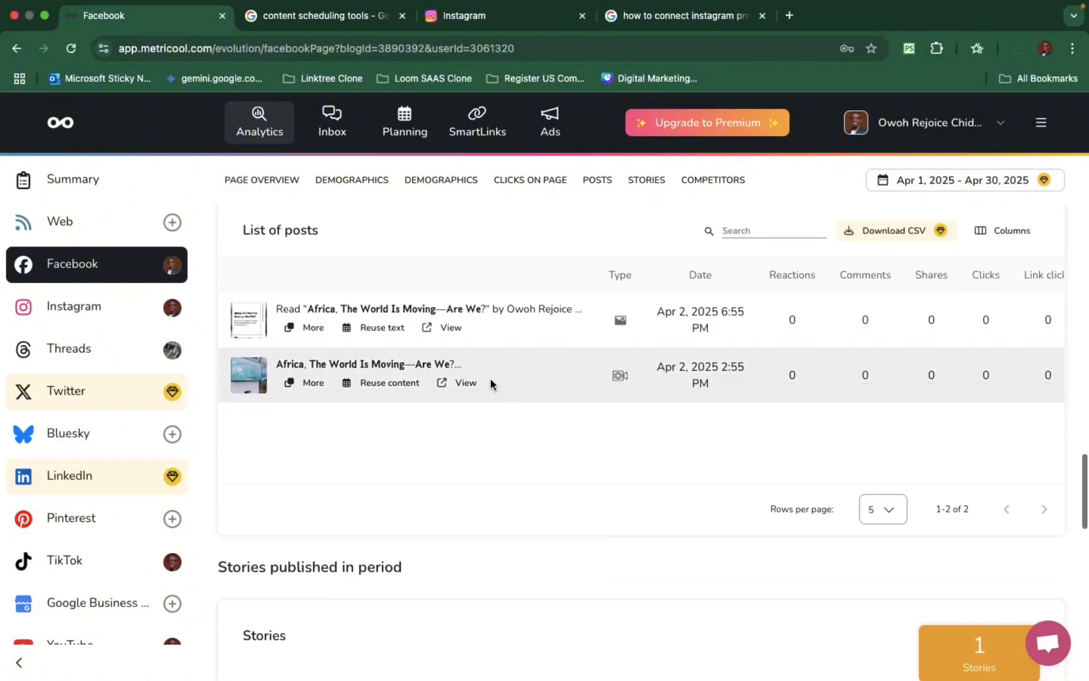
scroll(472, 366, "right", 3)
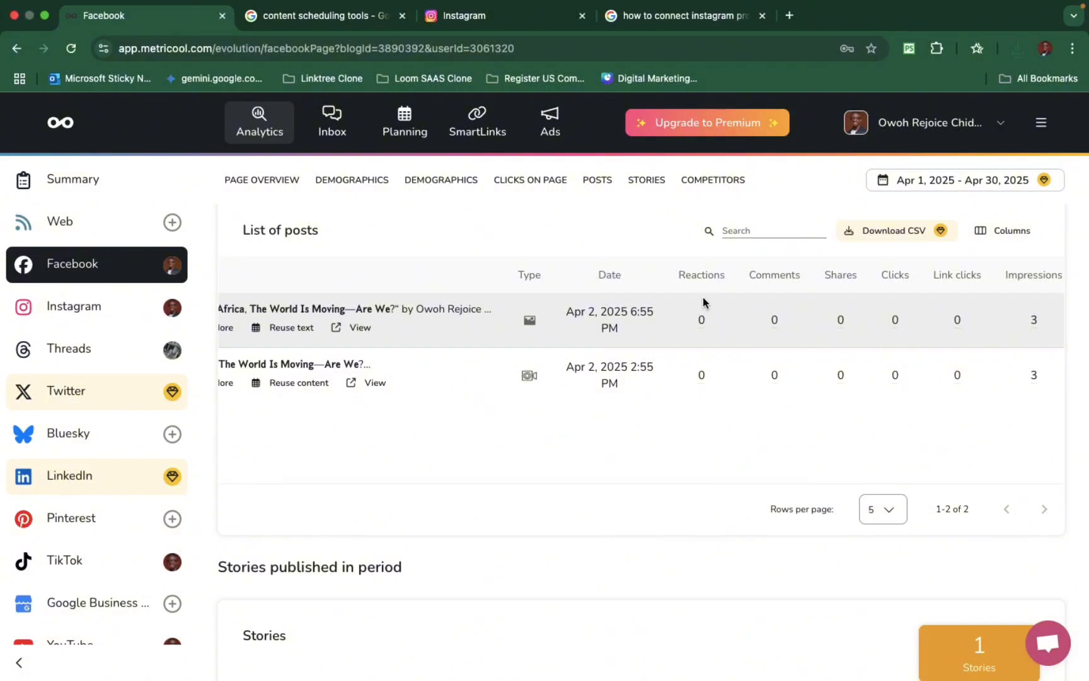
scroll(703, 297, "up", 1)
scroll(820, 352, "right", 2)
scroll(820, 352, "right", 3)
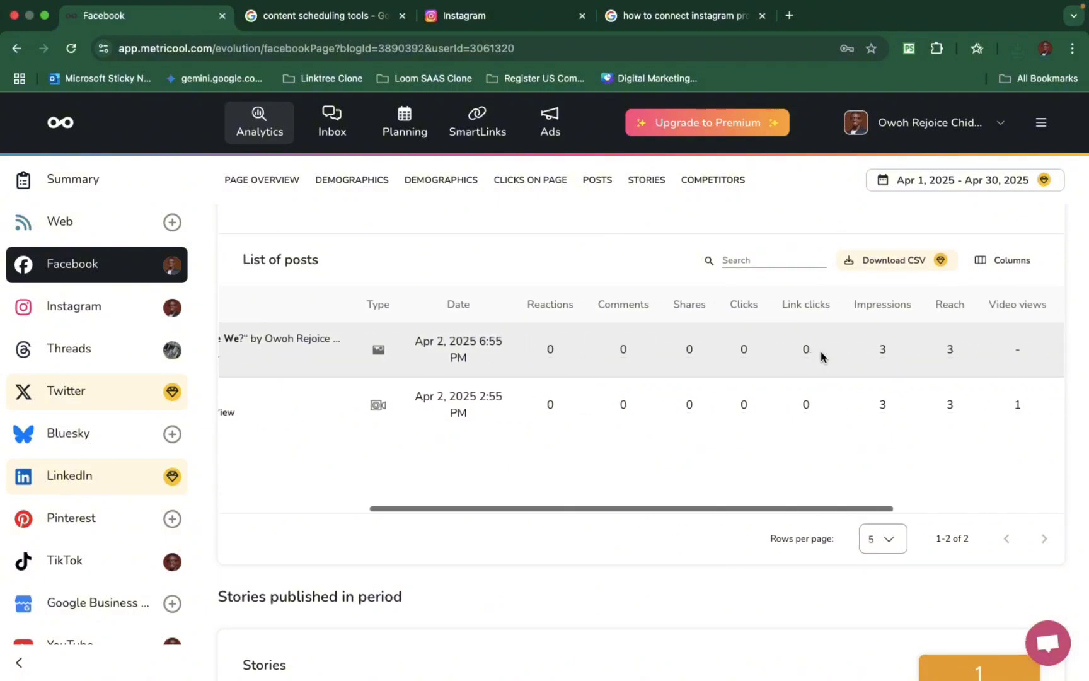
Step: Look at the list of stories, and go back to the page overview to review the followers growth
scroll(820, 352, "down", 10)
scroll(820, 357, "up", 20)
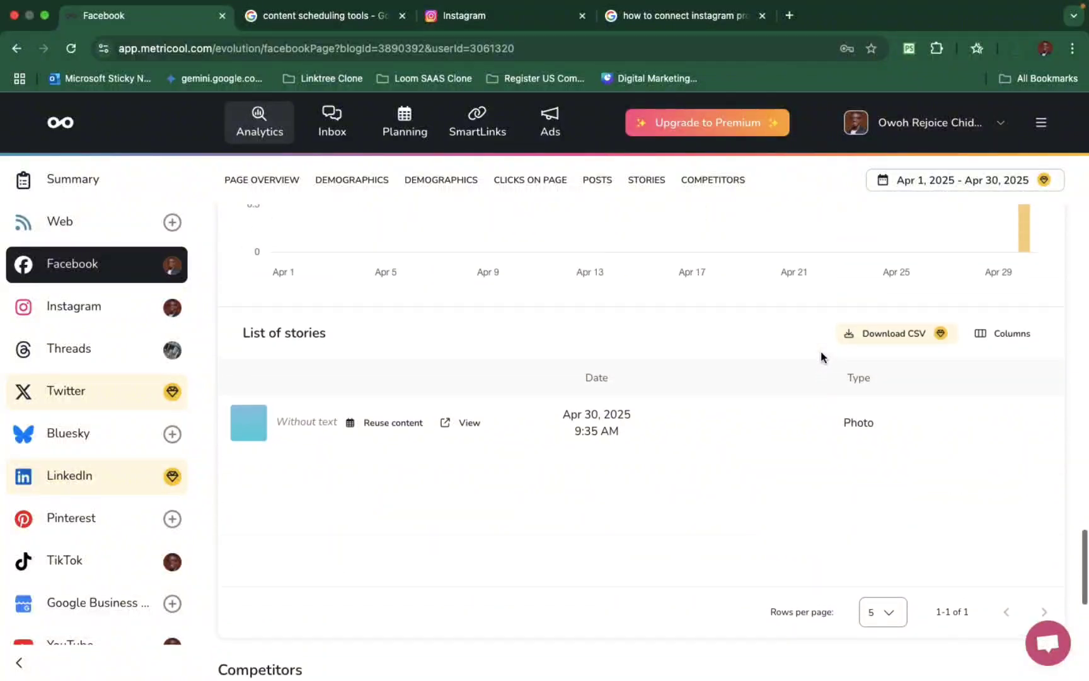
scroll(843, 286, "down", 2)
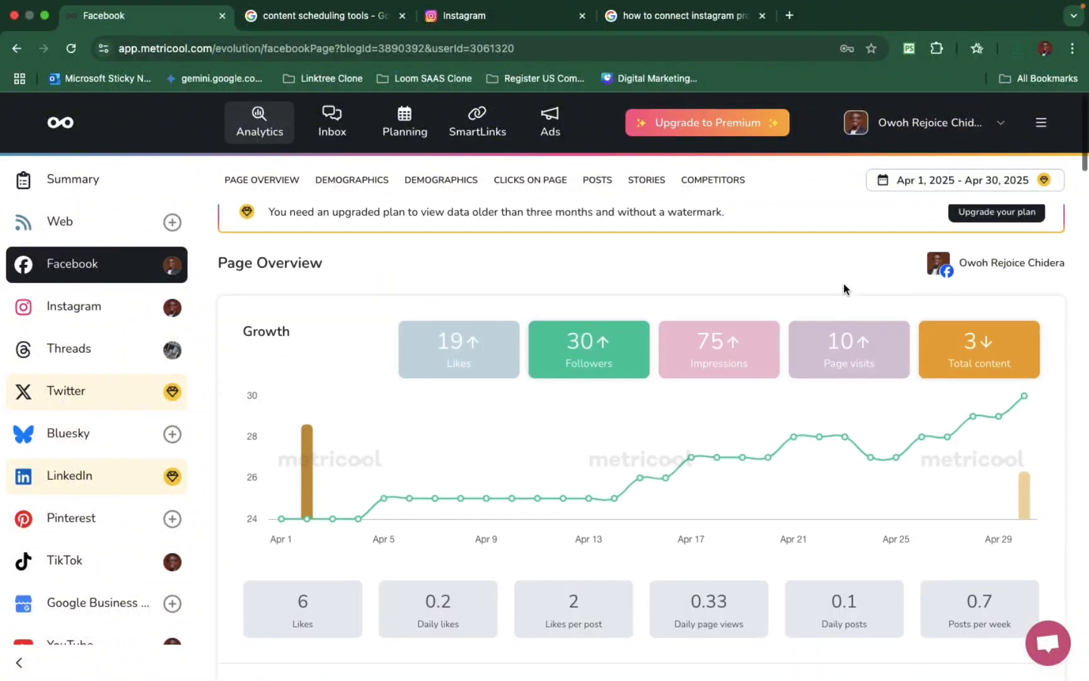
scroll(772, 462, "up", 2)
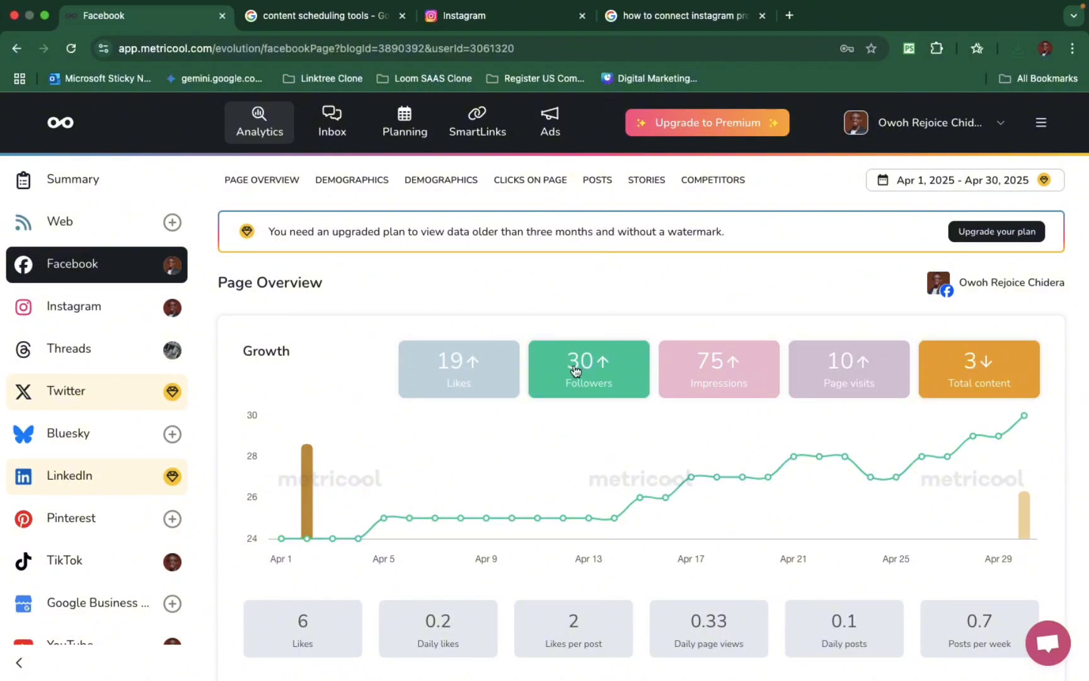
mouse_move(600, 389)
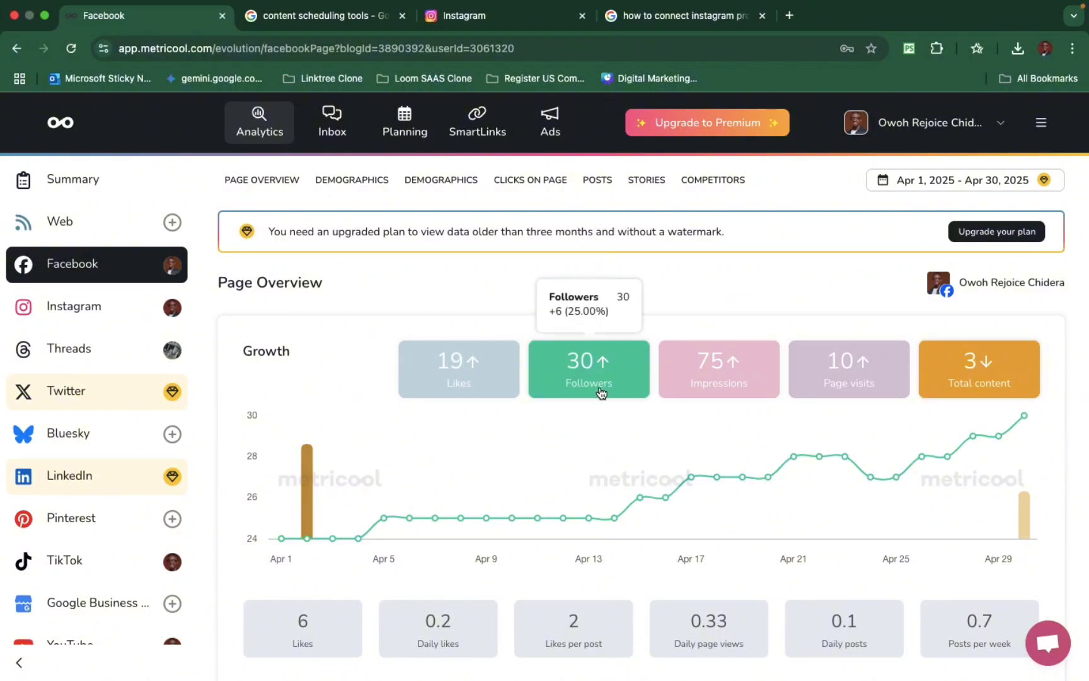
scroll(601, 391, "down", 3)
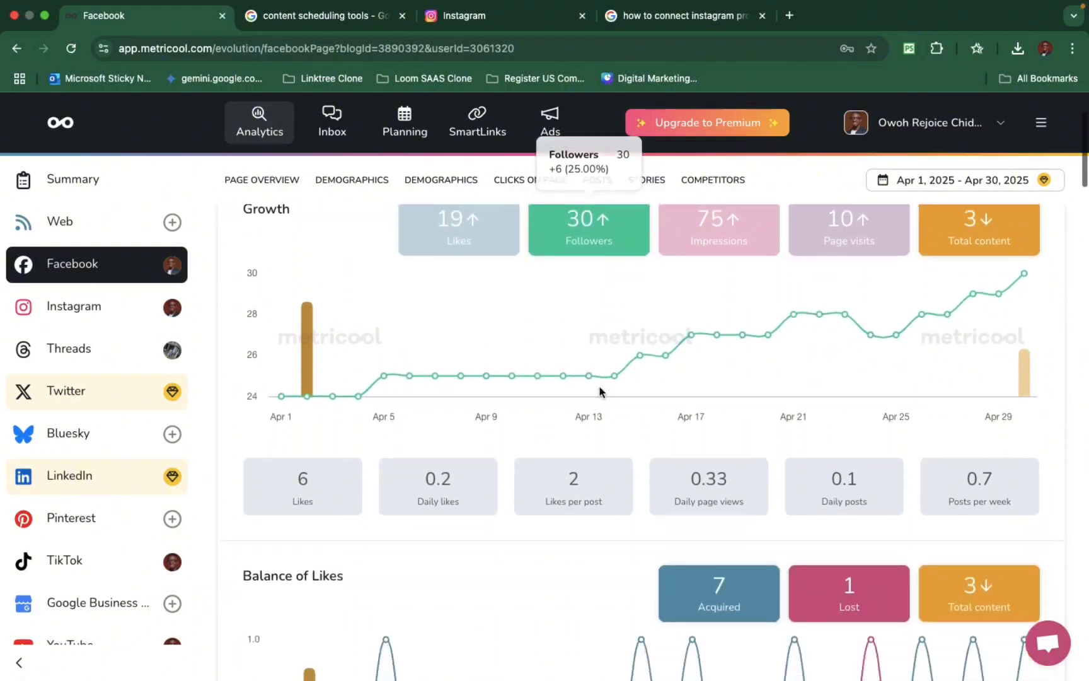
scroll(623, 403, "up", 3)
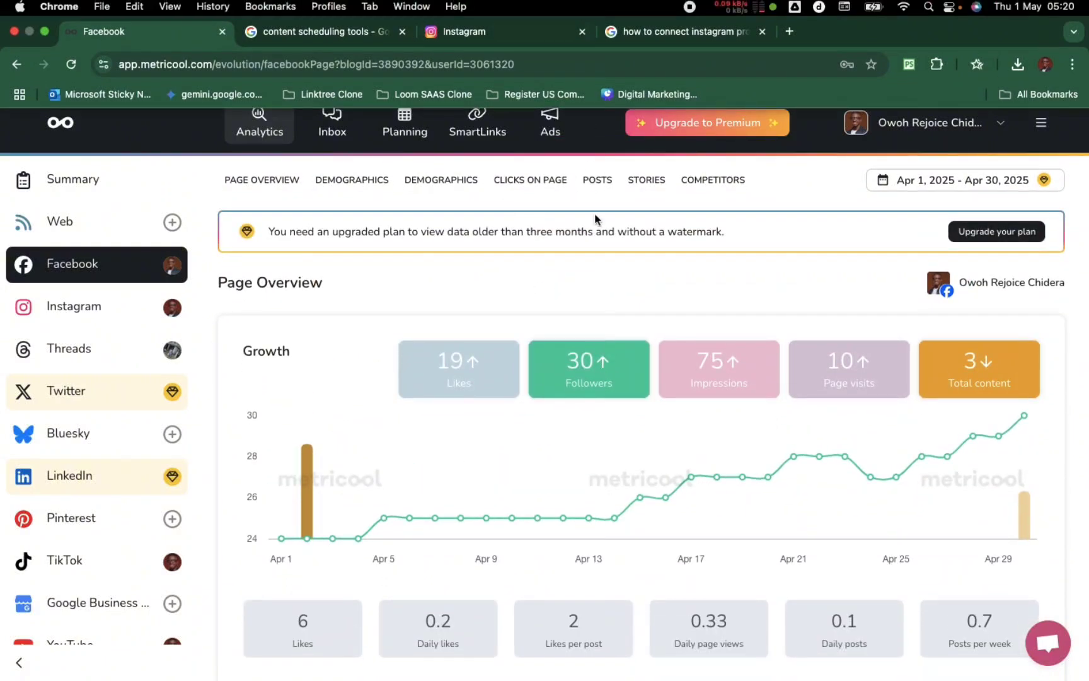